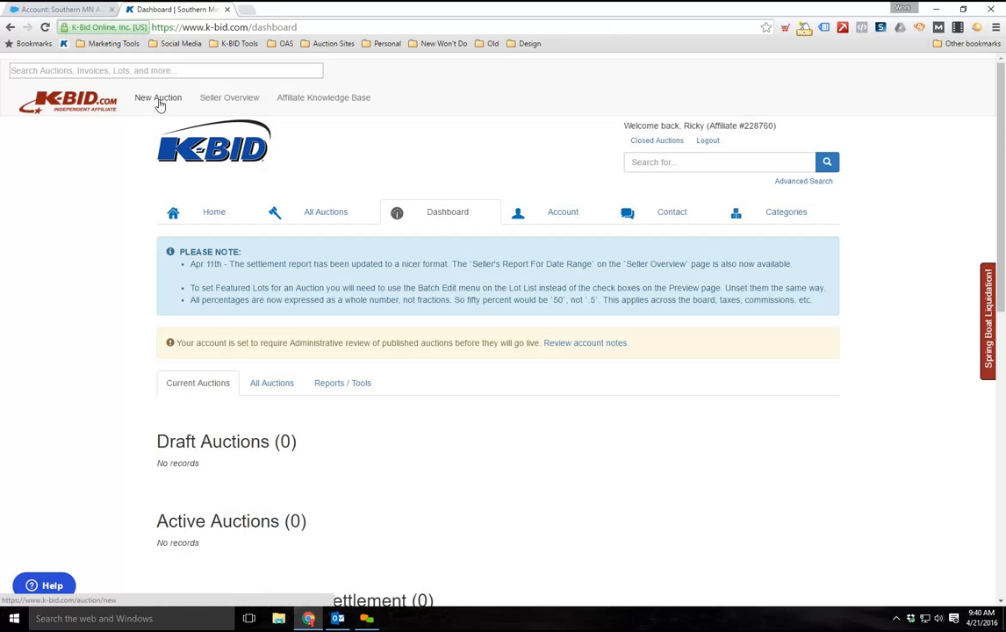
Open the form for creating a new auction
{"action": "left_click", "coordinate": [158, 101]}
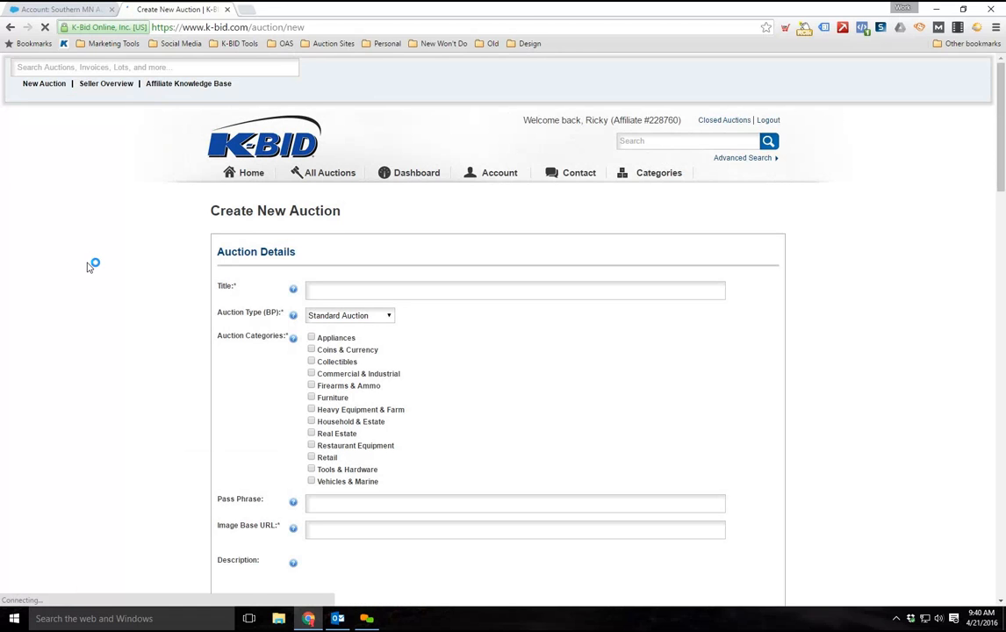
{"action": "scroll", "coordinate": [88, 268], "scroll_direction": "down", "scroll_amount": 1}
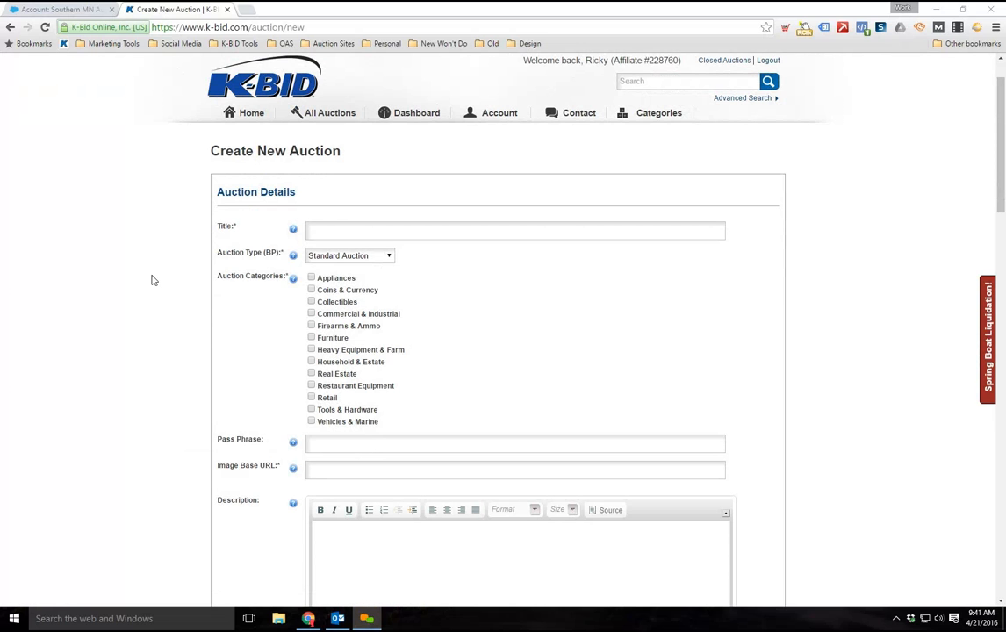
{"action": "scroll", "coordinate": [151, 280], "scroll_direction": "down", "scroll_amount": 1}
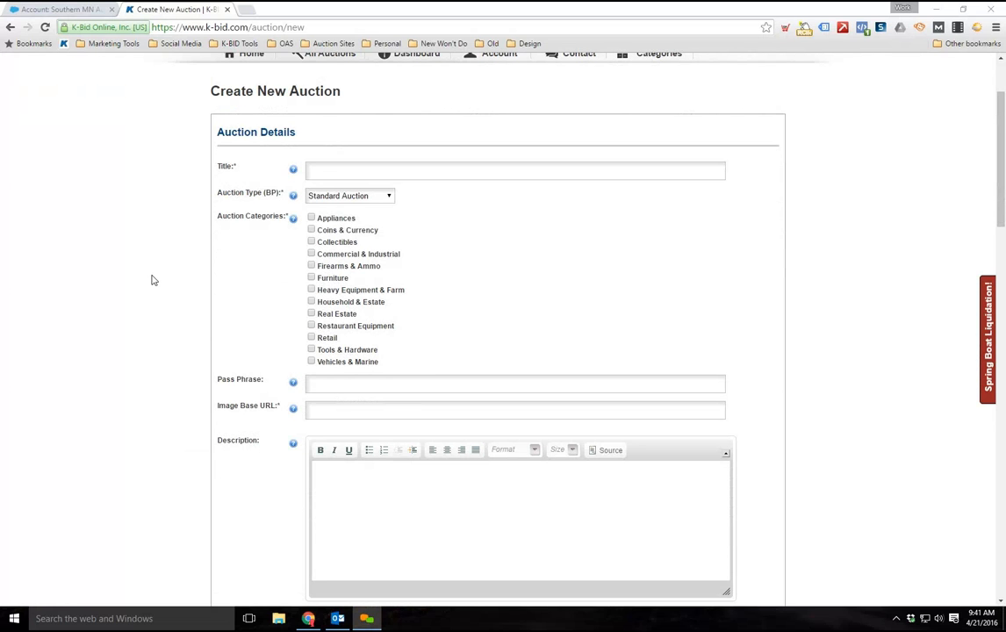
{"action": "scroll", "coordinate": [151, 280], "scroll_direction": "up", "scroll_amount": 1}
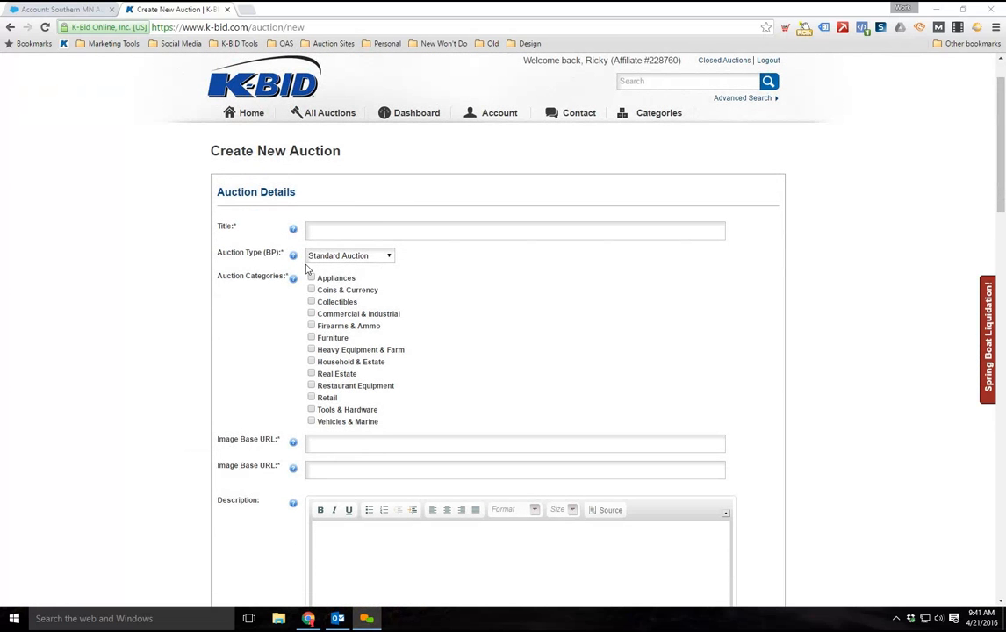
Enter "Sample Title" as the auction's title
{"action": "left_click", "coordinate": [310, 235]}
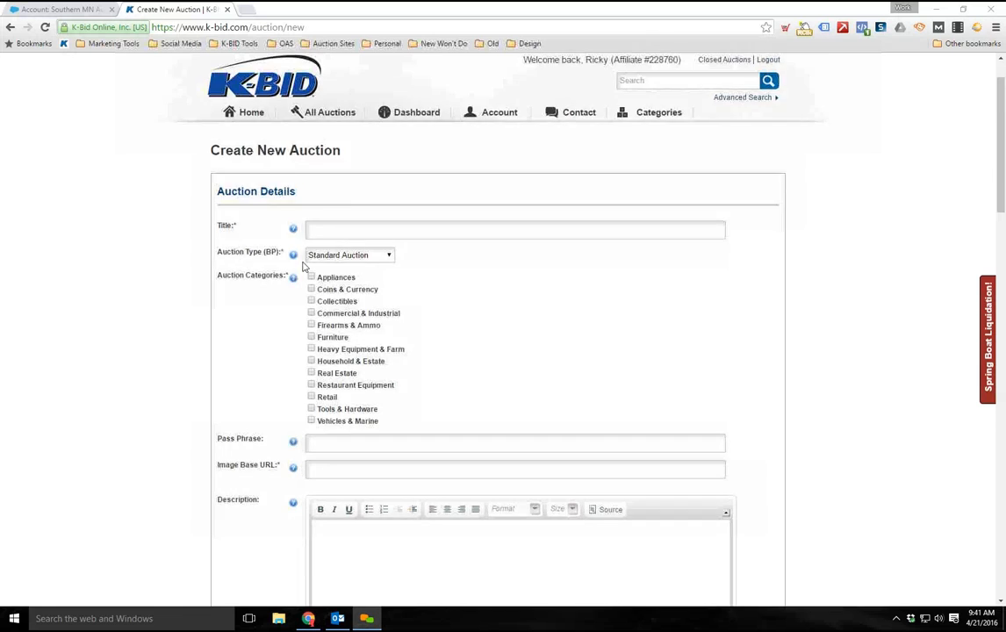
{"action": "scroll", "coordinate": [303, 266], "scroll_direction": "down", "scroll_amount": 1}
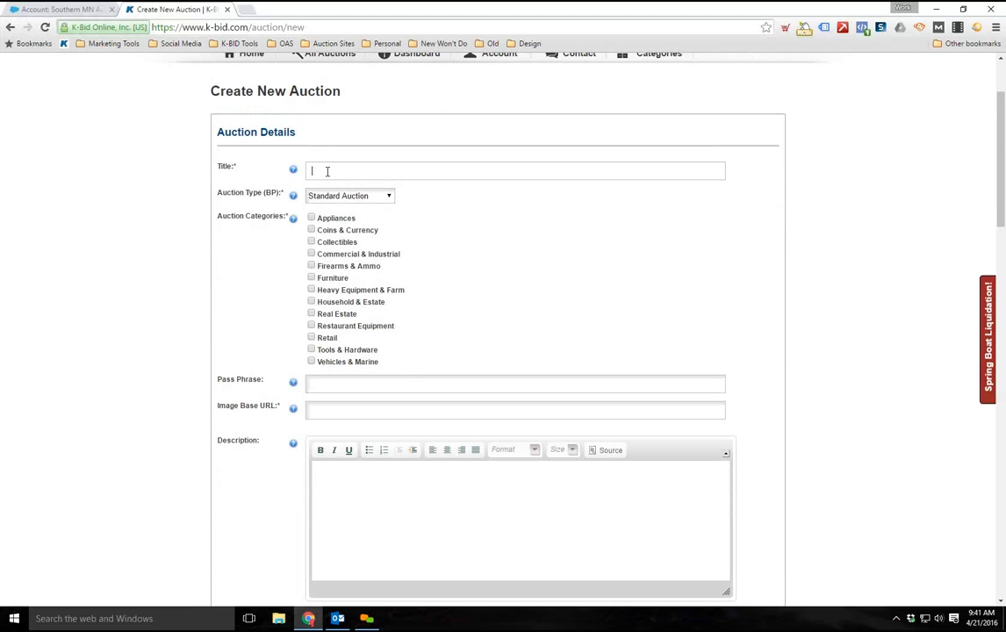
{"action": "type", "text": "Smapl"}
{"action": "key", "text": "BackSpace"}
{"action": "key", "text": "BackSpace"}
{"action": "key", "text": "BackSpace"}
{"action": "key", "text": "BackSpace"}
{"action": "type", "text": "ample Title"}
Choose Standard Auction as the auction type
{"action": "left_click", "coordinate": [356, 200]}
{"action": "left_click", "coordinate": [312, 198]}
{"action": "left_click", "coordinate": [379, 197]}
{"action": "left_click", "coordinate": [374, 210]}
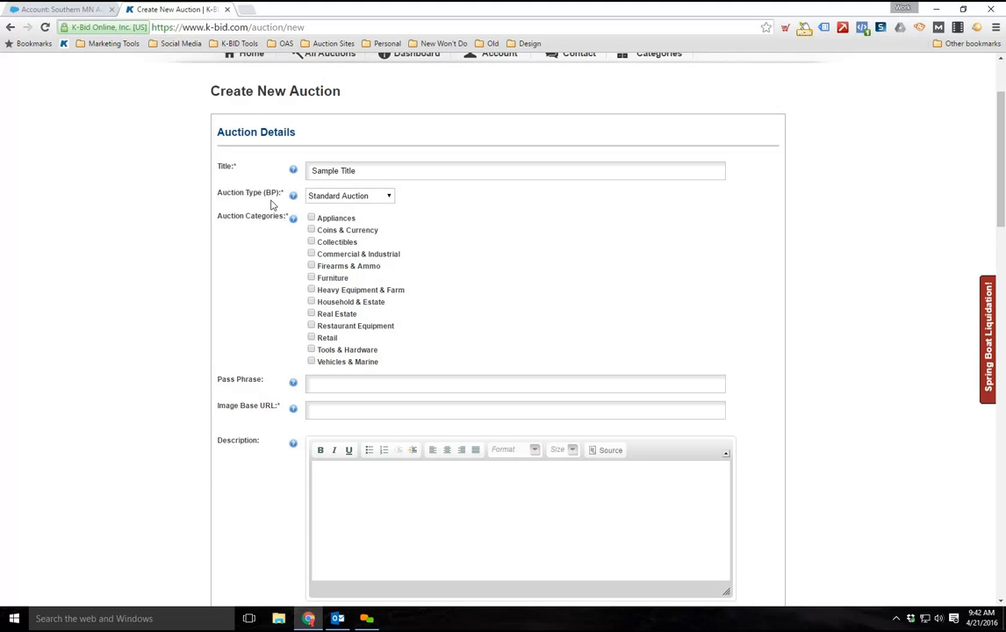
Assign the auction to the Household & Estate, Collectibles and Coins & Currency categories, leaving Heavy Equipment & Farm unselected
{"action": "scroll", "coordinate": [222, 225], "scroll_direction": "down", "scroll_amount": 1}
{"action": "scroll", "coordinate": [224, 224], "scroll_direction": "up", "scroll_amount": 1}
{"action": "scroll", "coordinate": [234, 216], "scroll_direction": "down", "scroll_amount": 1}
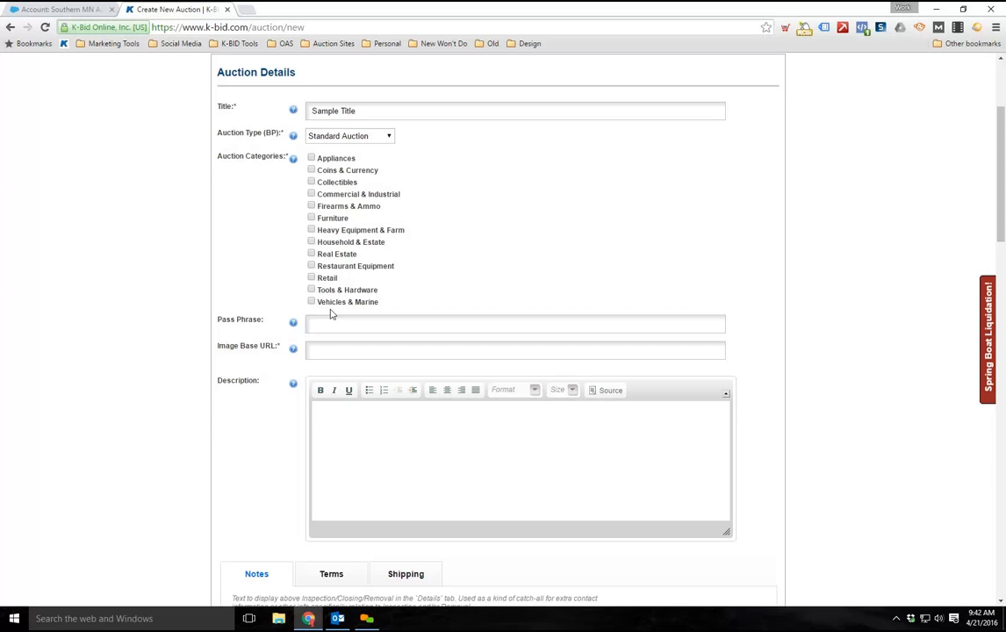
{"action": "left_click", "coordinate": [311, 242]}
{"action": "left_click", "coordinate": [313, 182]}
{"action": "left_click", "coordinate": [311, 170]}
{"action": "left_click", "coordinate": [312, 230]}
{"action": "left_click", "coordinate": [311, 230]}
Review the Pass Phrase, Image Base URL and Description fields of the auction details without filling them in
{"action": "scroll", "coordinate": [221, 271], "scroll_direction": "down", "scroll_amount": 3}
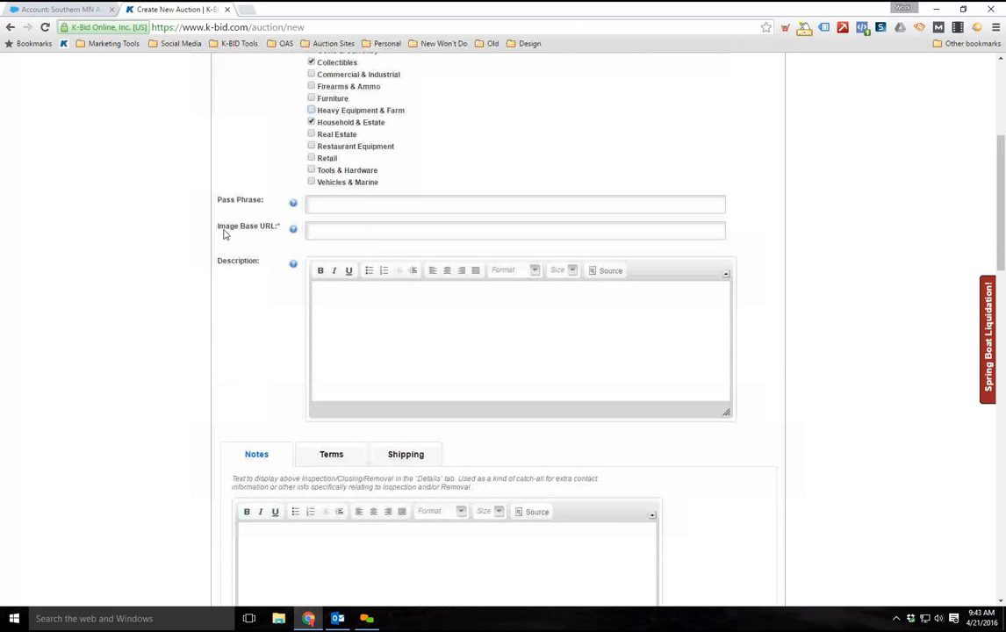
{"action": "left_click_drag", "start_coordinate": [263, 214], "coordinate": [288, 233]}
{"action": "left_click", "coordinate": [280, 233]}
{"action": "left_click_drag", "start_coordinate": [220, 201], "coordinate": [281, 233]}
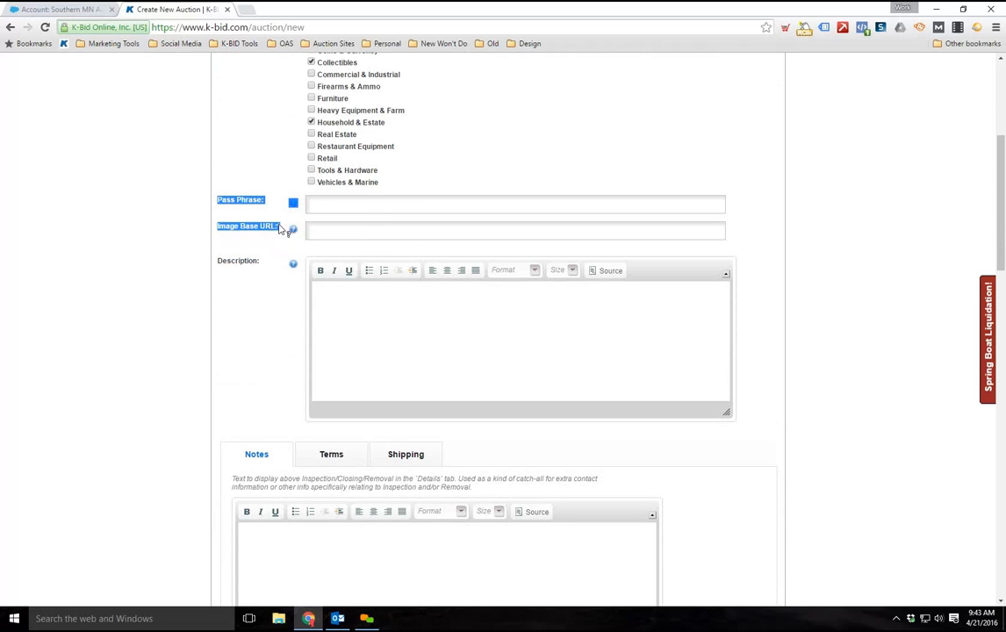
{"action": "left_click", "coordinate": [353, 203]}
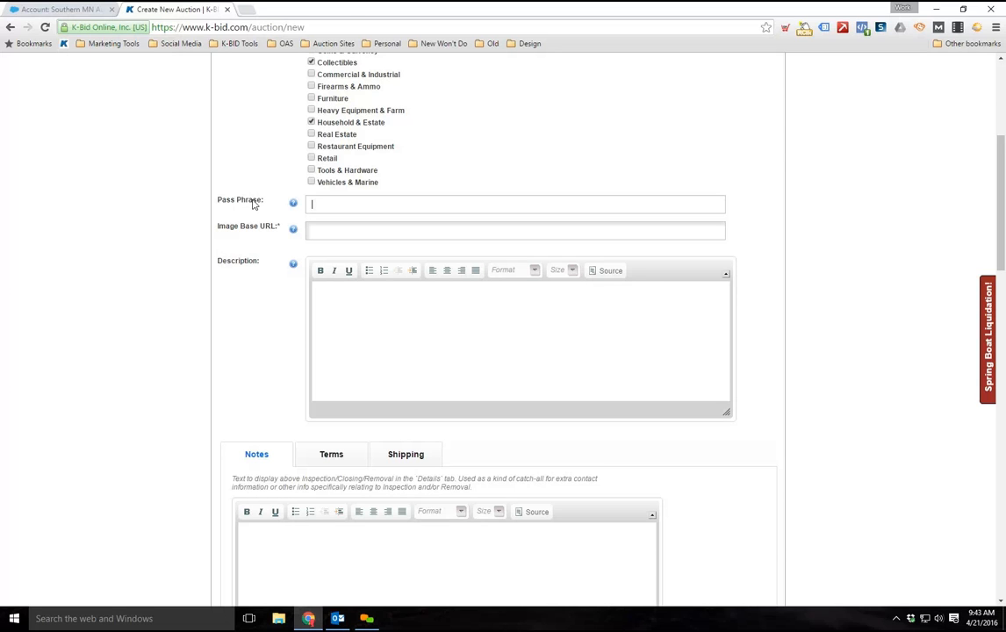
{"action": "left_click", "coordinate": [335, 231]}
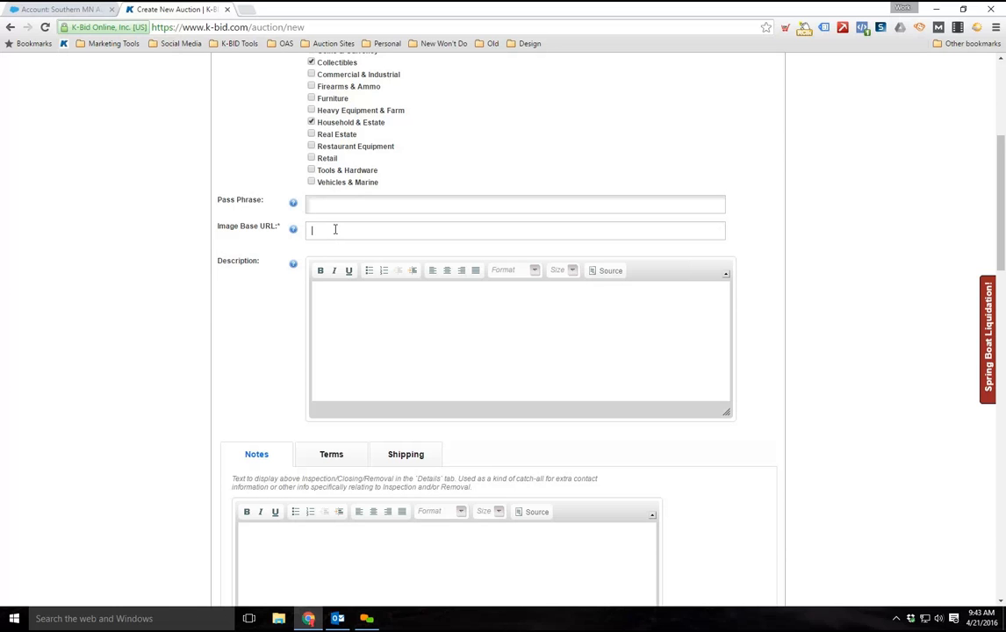
{"action": "scroll", "coordinate": [382, 202], "scroll_direction": "down", "scroll_amount": 2}
{"action": "left_click", "coordinate": [344, 223]}
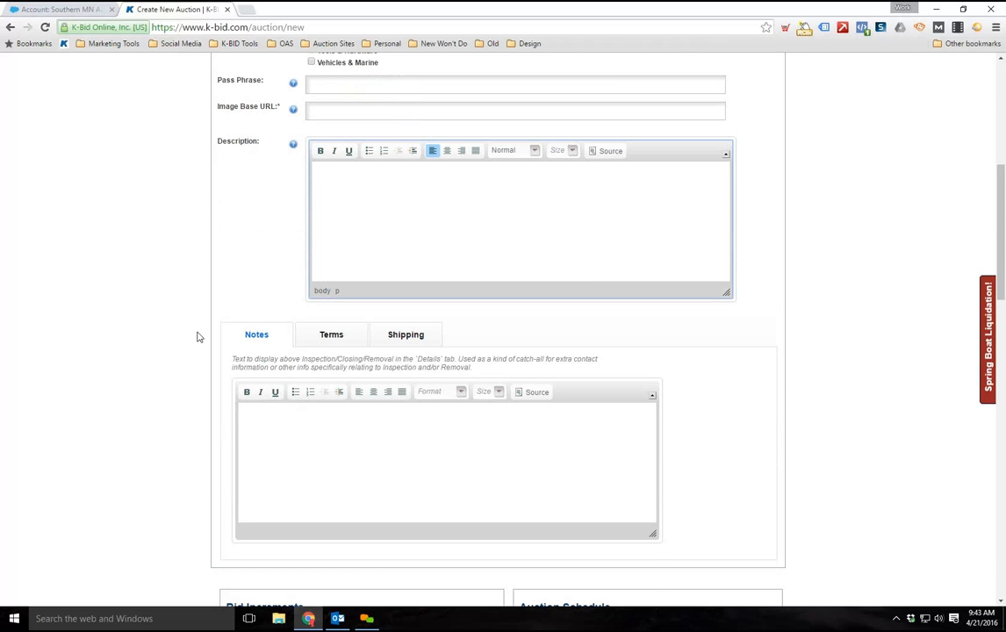
Open the list of all auctions in a separate browser tab and examine how descriptions and item categories are presented
{"action": "scroll", "coordinate": [218, 319], "scroll_direction": "up", "scroll_amount": 5}
{"action": "right_click", "coordinate": [331, 182]}
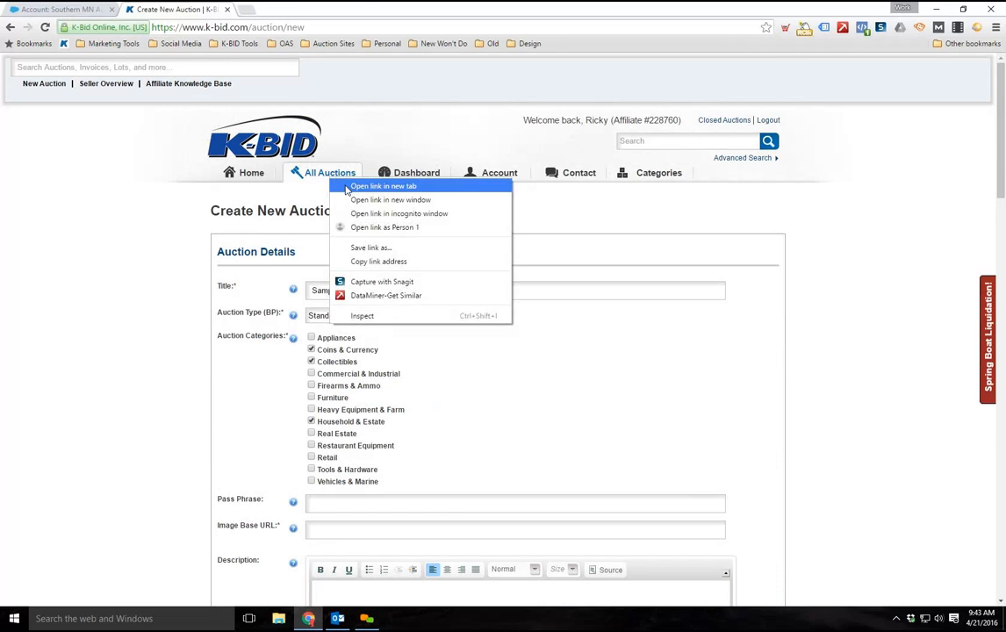
{"action": "left_click", "coordinate": [351, 187]}
{"action": "left_click", "coordinate": [284, 11]}
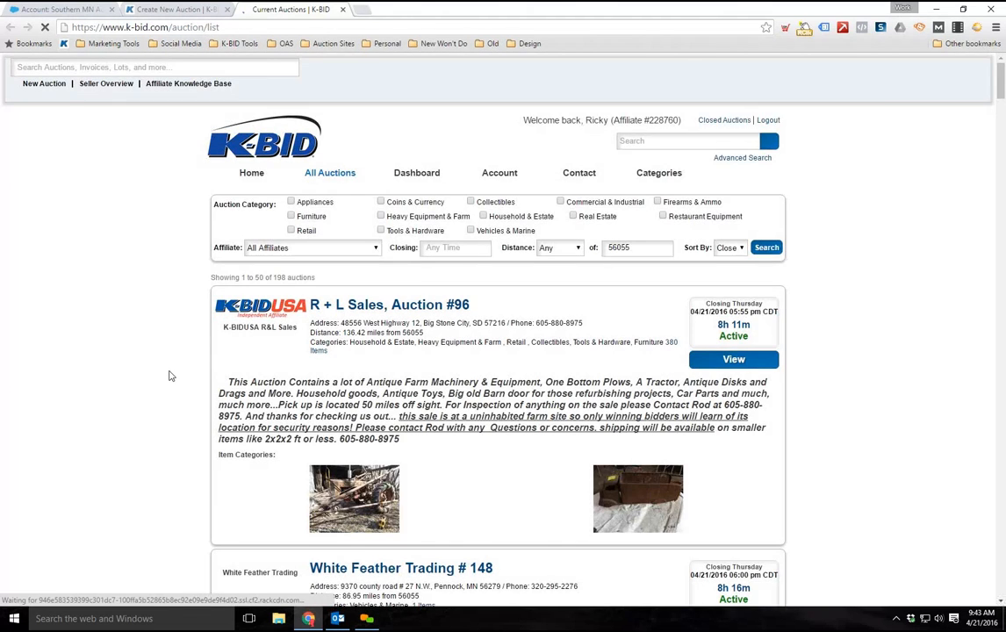
{"action": "scroll", "coordinate": [168, 375], "scroll_direction": "down", "scroll_amount": 1}
{"action": "scroll", "coordinate": [168, 375], "scroll_direction": "down", "scroll_amount": 1}
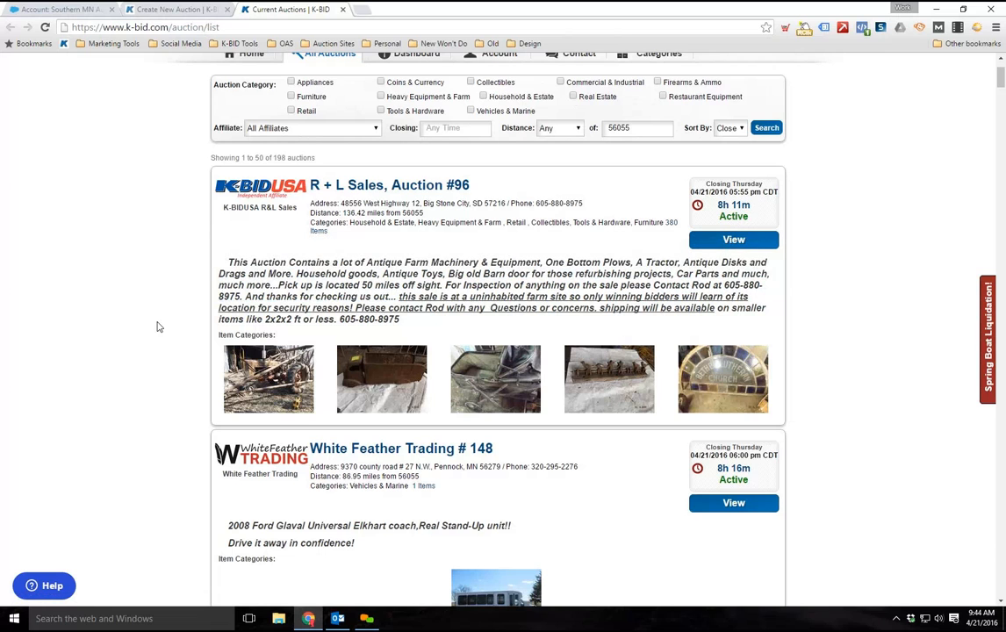
{"action": "scroll", "coordinate": [154, 325], "scroll_direction": "down", "scroll_amount": 1}
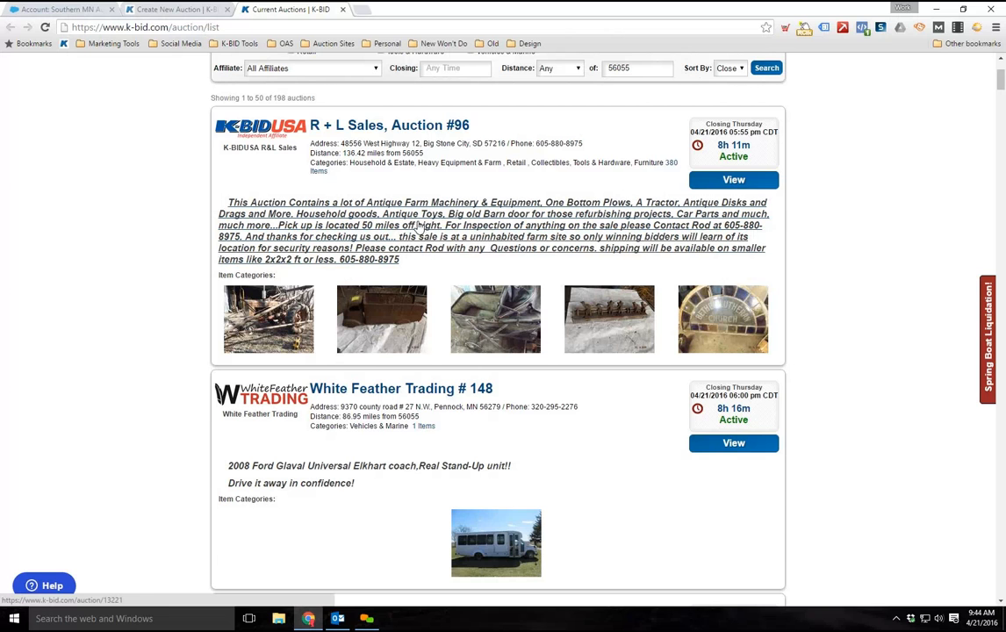
{"action": "scroll", "coordinate": [444, 285], "scroll_direction": "up", "scroll_amount": 2}
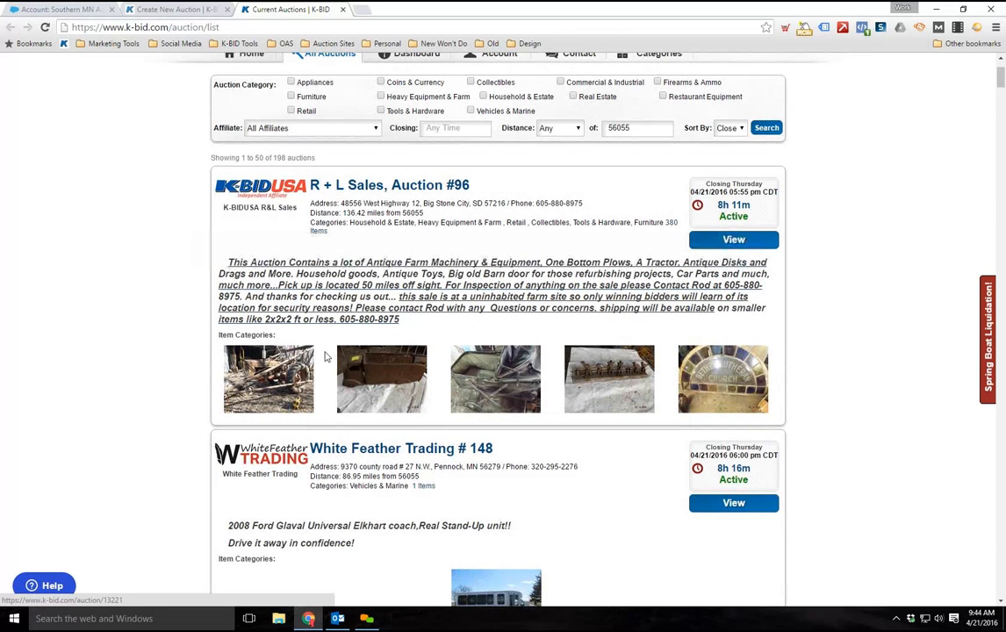
{"action": "scroll", "coordinate": [158, 393], "scroll_direction": "up", "scroll_amount": 1}
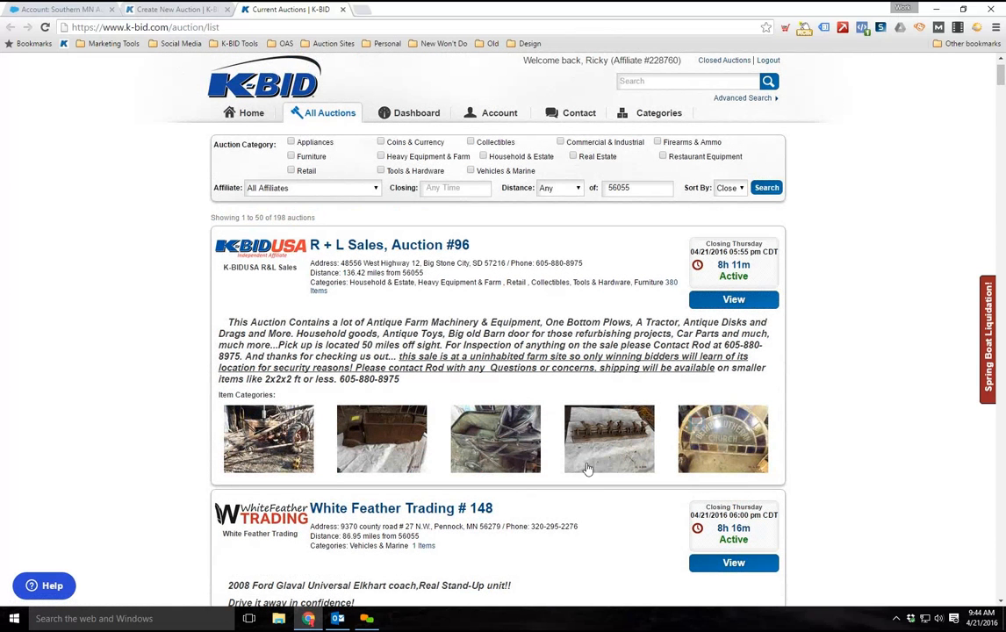
{"action": "scroll", "coordinate": [299, 395], "scroll_direction": "down", "scroll_amount": 1}
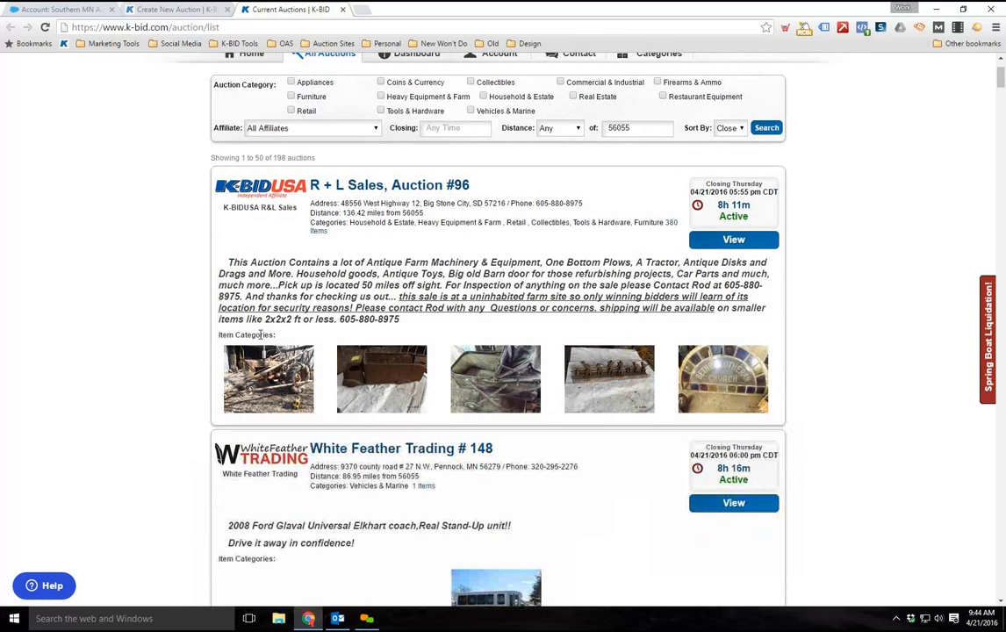
{"action": "scroll", "coordinate": [209, 377], "scroll_direction": "up", "scroll_amount": 1}
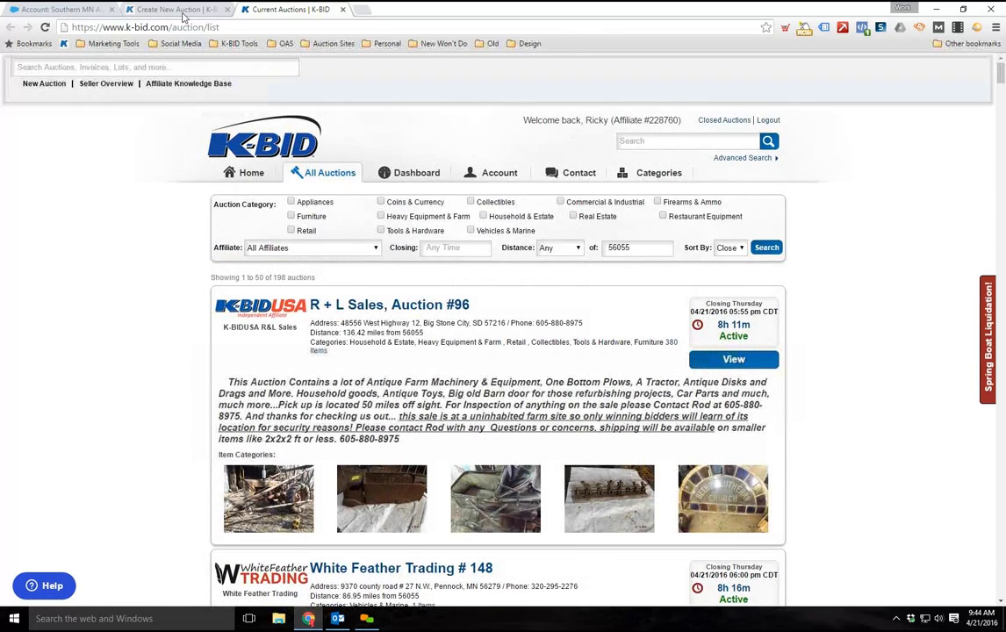
Return to the new auction form and enter "This is an auction description." as the description
{"action": "left_click", "coordinate": [168, 9]}
{"action": "scroll", "coordinate": [303, 288], "scroll_direction": "down", "scroll_amount": 4}
{"action": "left_click", "coordinate": [339, 228]}
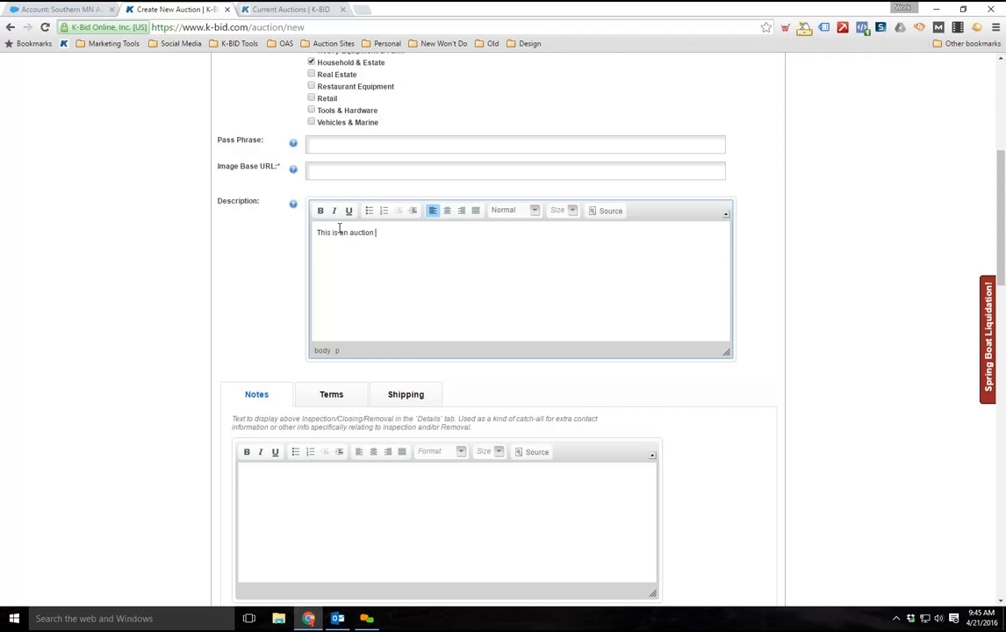
{"action": "type", "text": "This is an auction description."}
Check the auction's Notes area and open its Terms text for editing
{"action": "scroll", "coordinate": [365, 227], "scroll_direction": "down", "scroll_amount": 2}
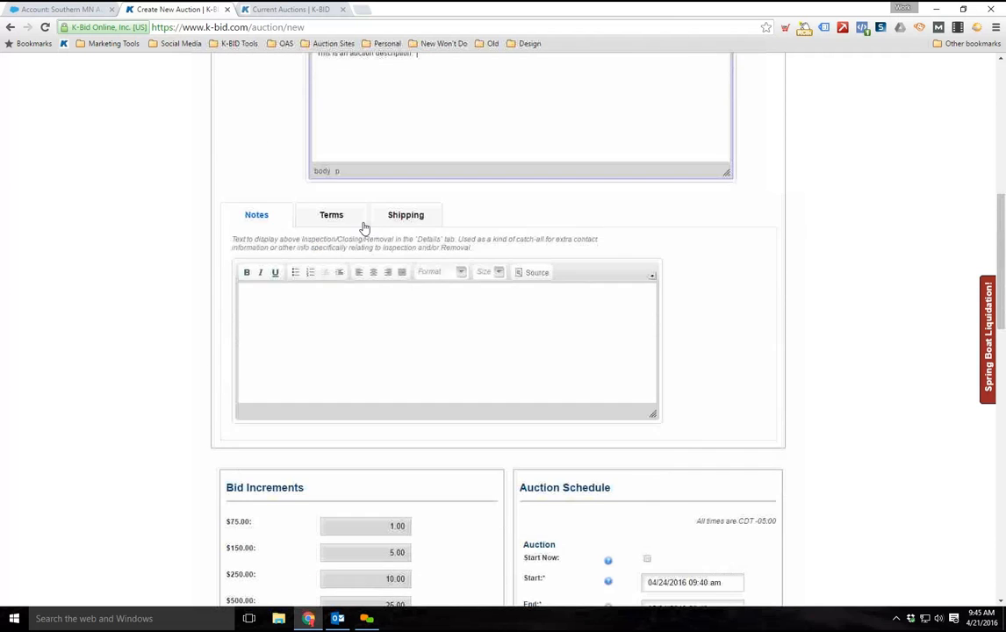
{"action": "scroll", "coordinate": [378, 349], "scroll_direction": "down", "scroll_amount": 1}
{"action": "left_click", "coordinate": [288, 306]}
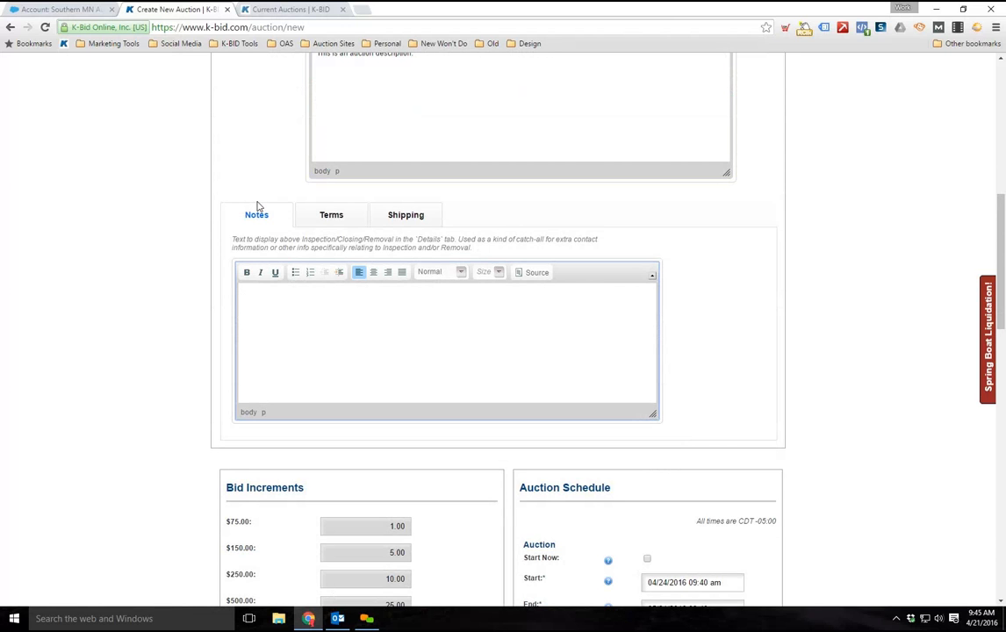
{"action": "left_click", "coordinate": [322, 219]}
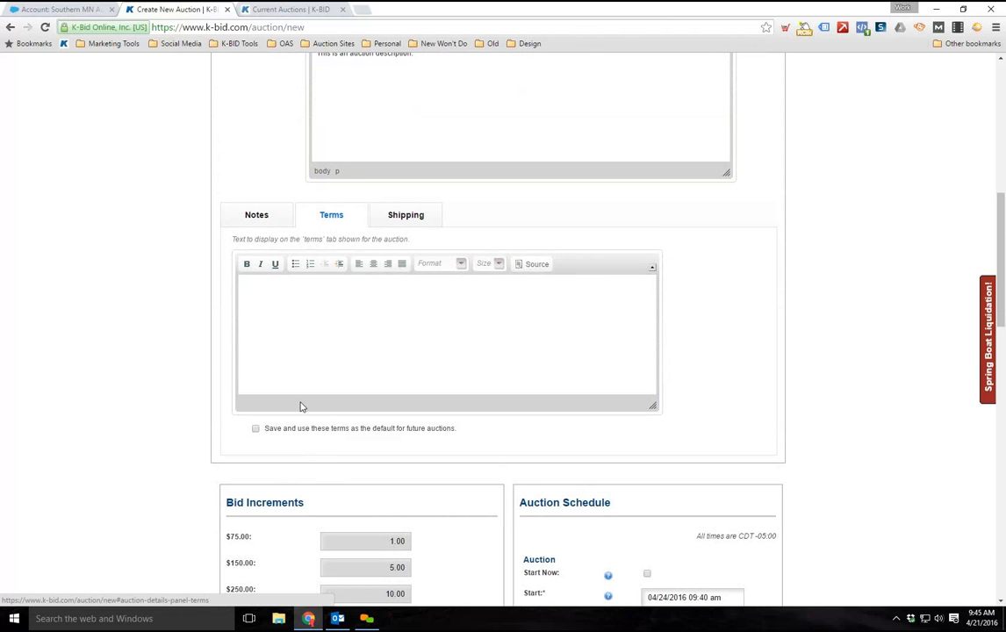
{"action": "left_click", "coordinate": [289, 301]}
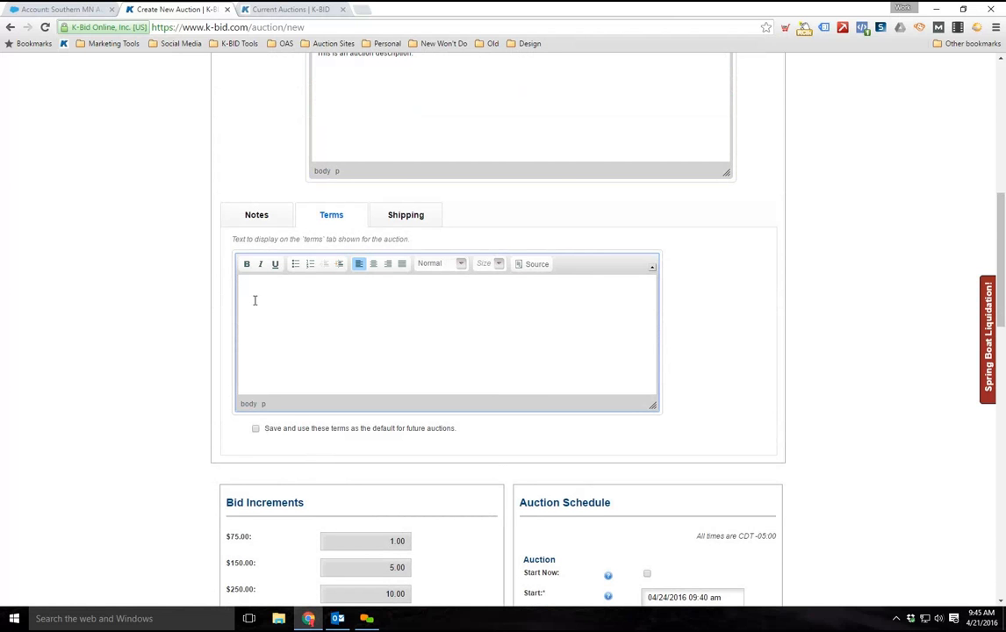
Copy the affiliate's terms from the White Feather Trading # 148 auction, from the opening line through the IMPORTANT NOTE paragraph
{"action": "left_click", "coordinate": [290, 8]}
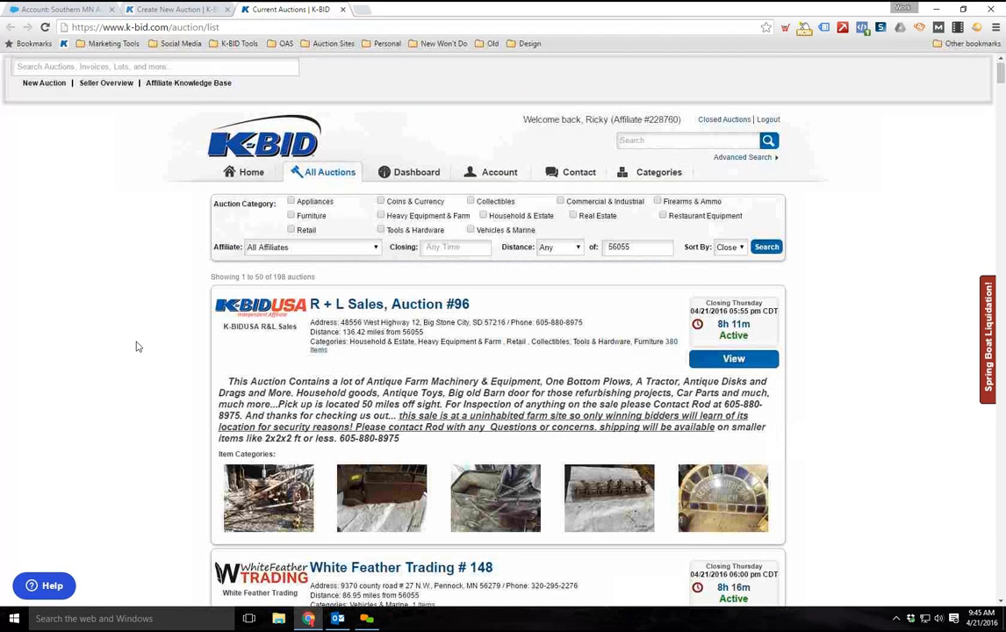
{"action": "scroll", "coordinate": [136, 347], "scroll_direction": "down", "scroll_amount": 4}
{"action": "left_click", "coordinate": [388, 212]}
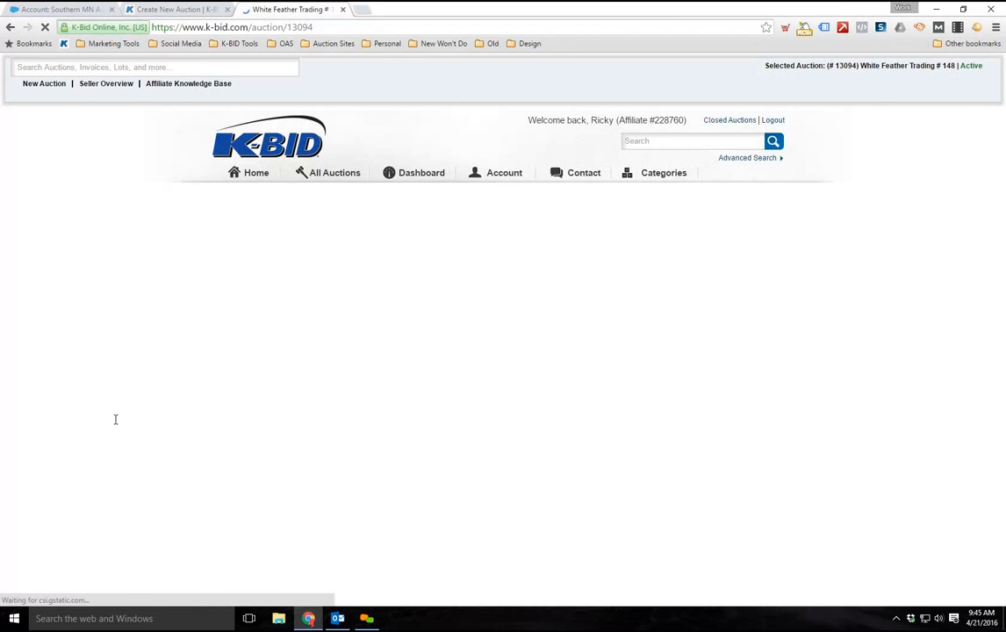
{"action": "scroll", "coordinate": [117, 393], "scroll_direction": "down", "scroll_amount": 10}
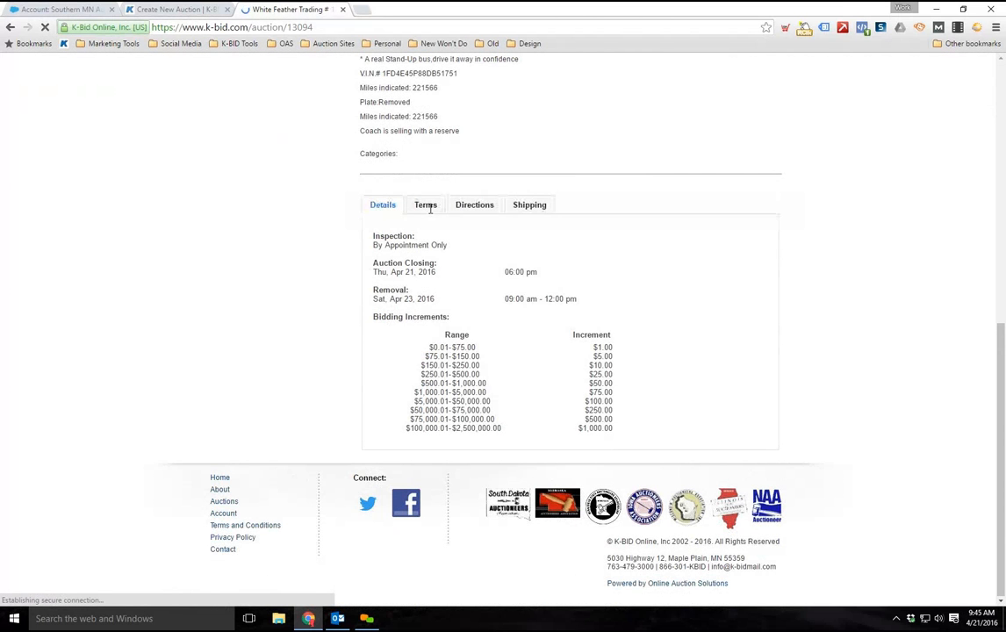
{"action": "left_click", "coordinate": [431, 211]}
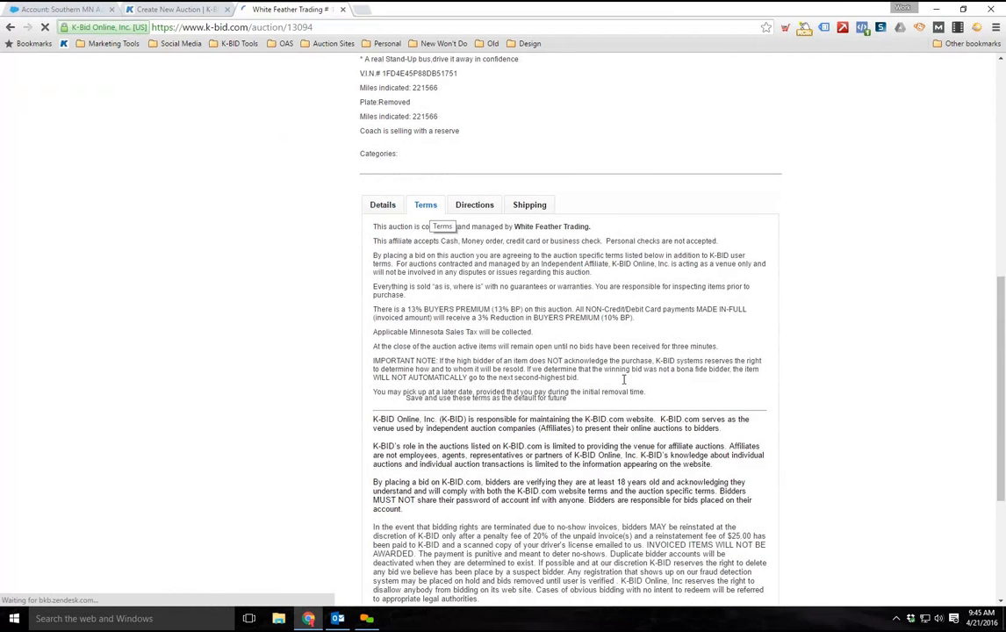
{"action": "left_click_drag", "start_coordinate": [604, 379], "coordinate": [373, 230]}
{"action": "right_click", "coordinate": [366, 213]}
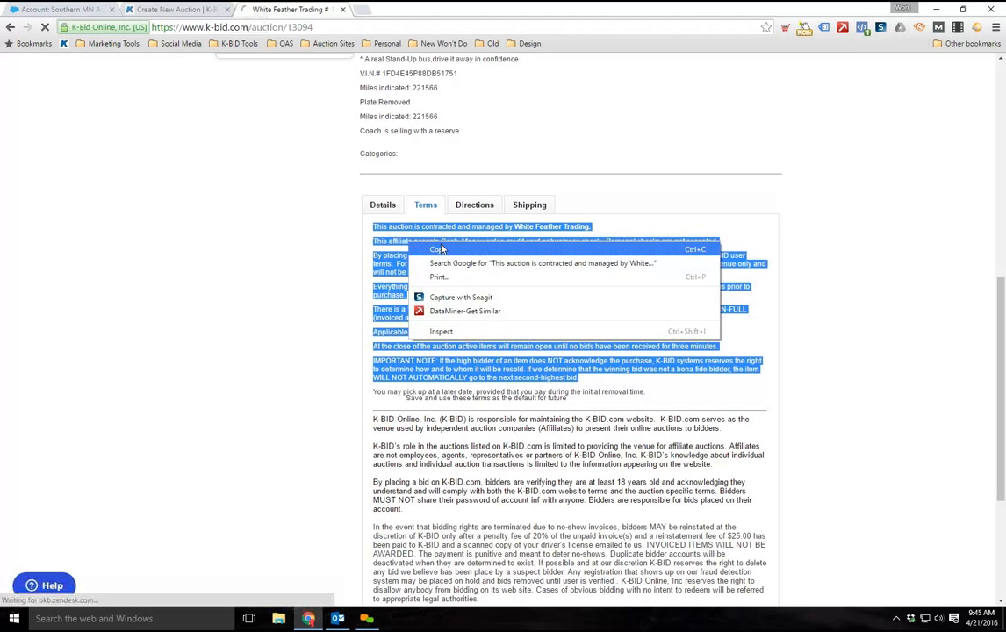
{"action": "left_click", "coordinate": [398, 222]}
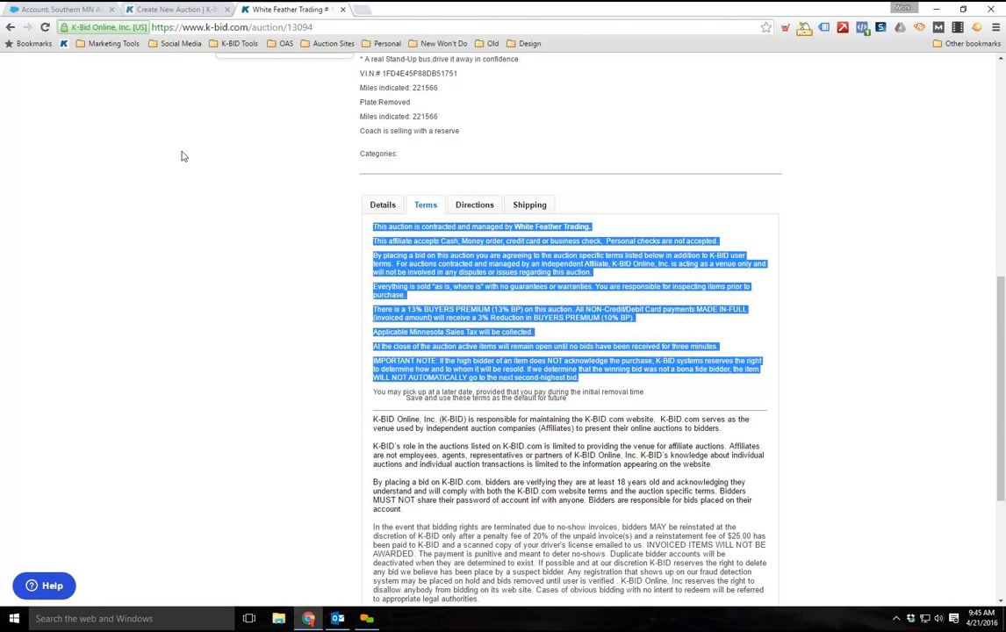
Paste the copied terms into the Terms text of the new auction
{"action": "left_click", "coordinate": [164, 8]}
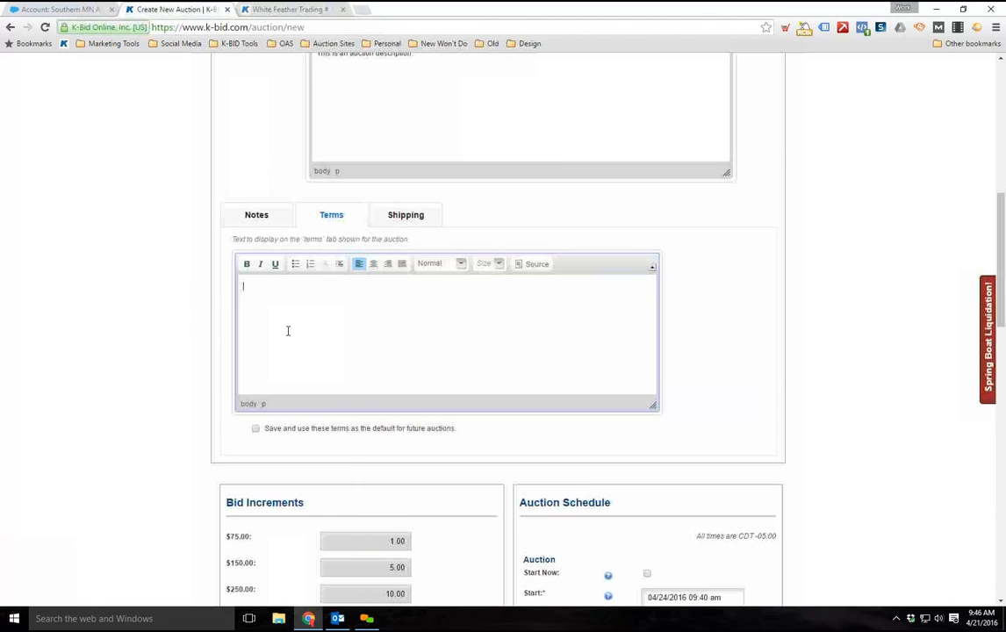
{"action": "right_click", "coordinate": [257, 287]}
{"action": "left_click", "coordinate": [331, 349]}
Replace the managing company in the terms with bold "Southern MN Auctions." and the accepted-payment paragraph with "Payment types accepted for this auction:"
{"action": "scroll", "coordinate": [448, 361], "scroll_direction": "up", "scroll_amount": 5}
{"action": "scroll", "coordinate": [448, 360], "scroll_direction": "up", "scroll_amount": 2}
{"action": "left_click_drag", "start_coordinate": [461, 403], "coordinate": [383, 404]}
{"action": "key", "text": "ctrl+b"}
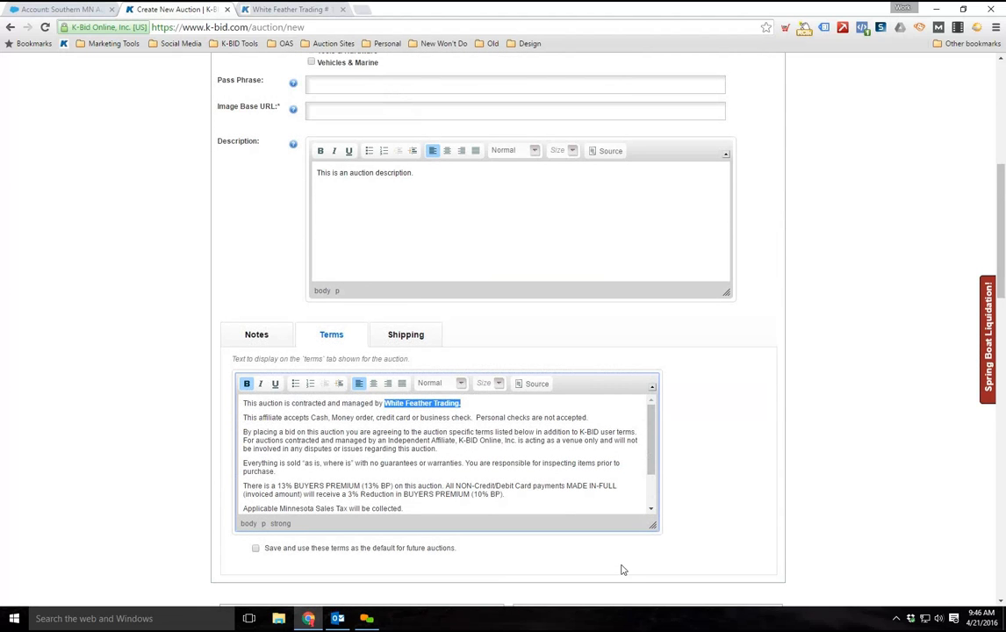
{"action": "type", "text": "Sout"}
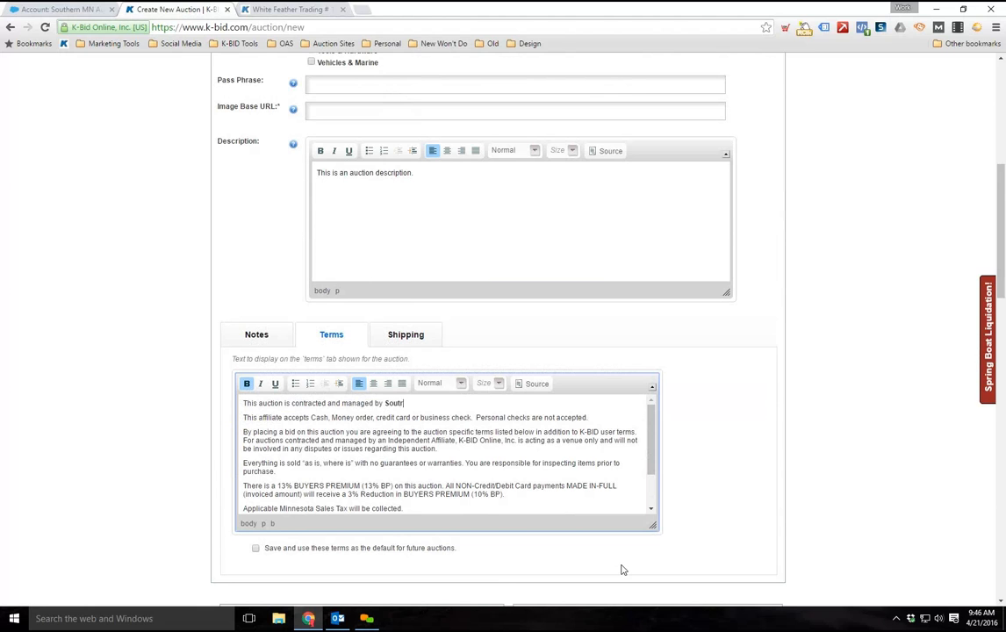
{"action": "type", "text": "hern MN Auctions."}
{"action": "left_click_drag", "start_coordinate": [604, 419], "coordinate": [240, 420]}
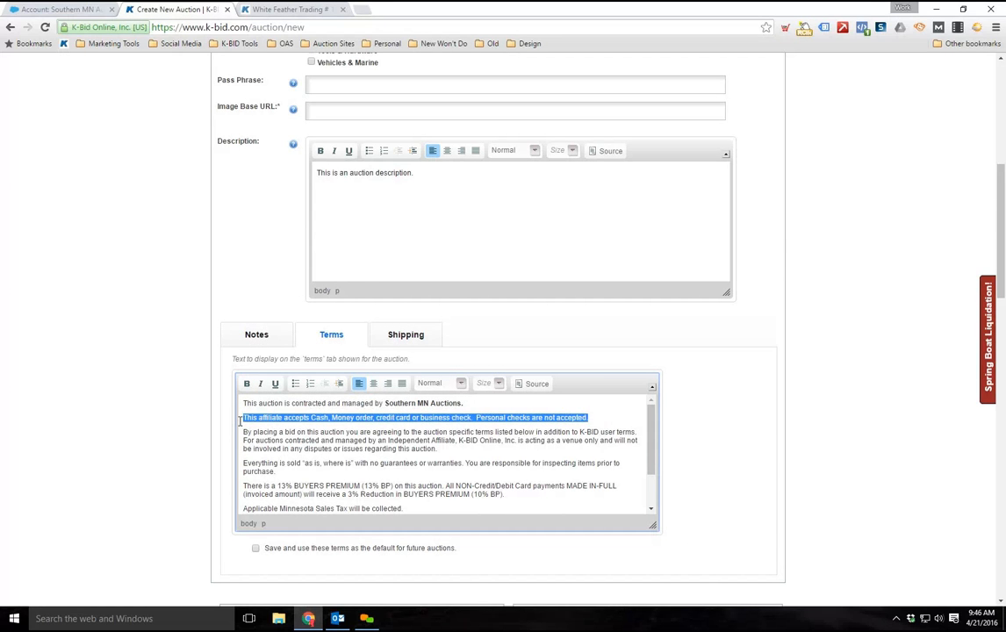
{"action": "type", "text": "Pay"}
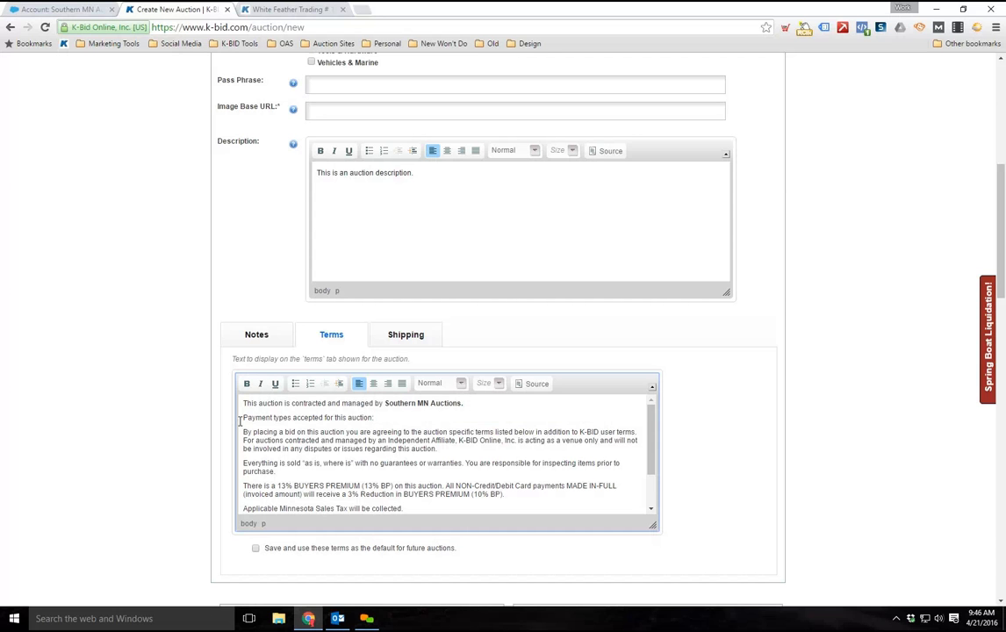
Review the edited terms through the IMPORTANT NOTE paragraph and set them as the default for future auctions
{"action": "scroll", "coordinate": [404, 434], "scroll_direction": "down", "scroll_amount": 2}
{"action": "scroll", "coordinate": [378, 433], "scroll_direction": "down", "scroll_amount": 2}
{"action": "scroll", "coordinate": [395, 472], "scroll_direction": "up", "scroll_amount": 3}
{"action": "scroll", "coordinate": [350, 448], "scroll_direction": "down", "scroll_amount": 2}
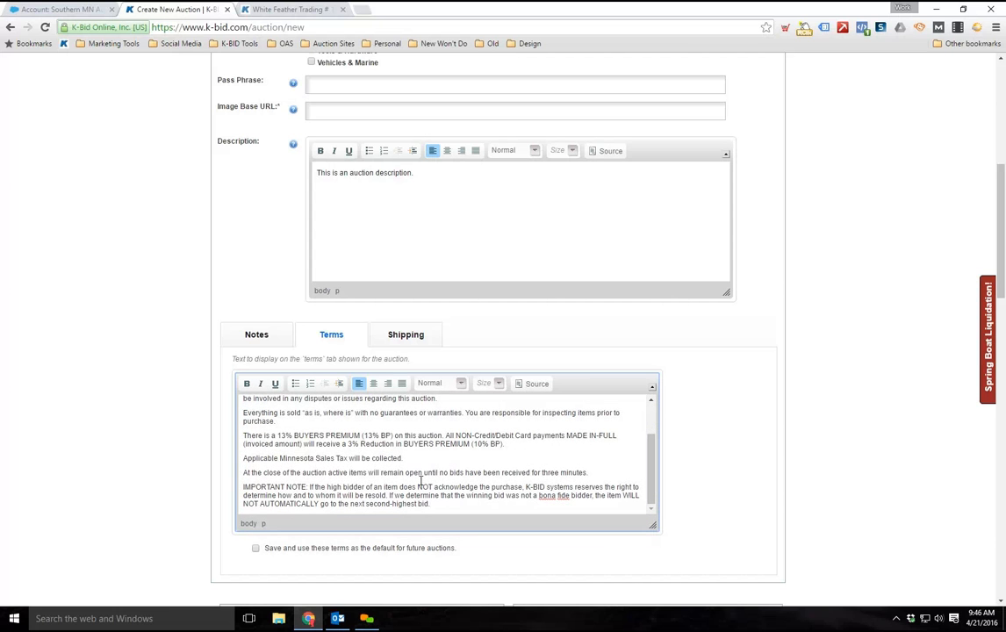
{"action": "scroll", "coordinate": [421, 481], "scroll_direction": "down", "scroll_amount": 1}
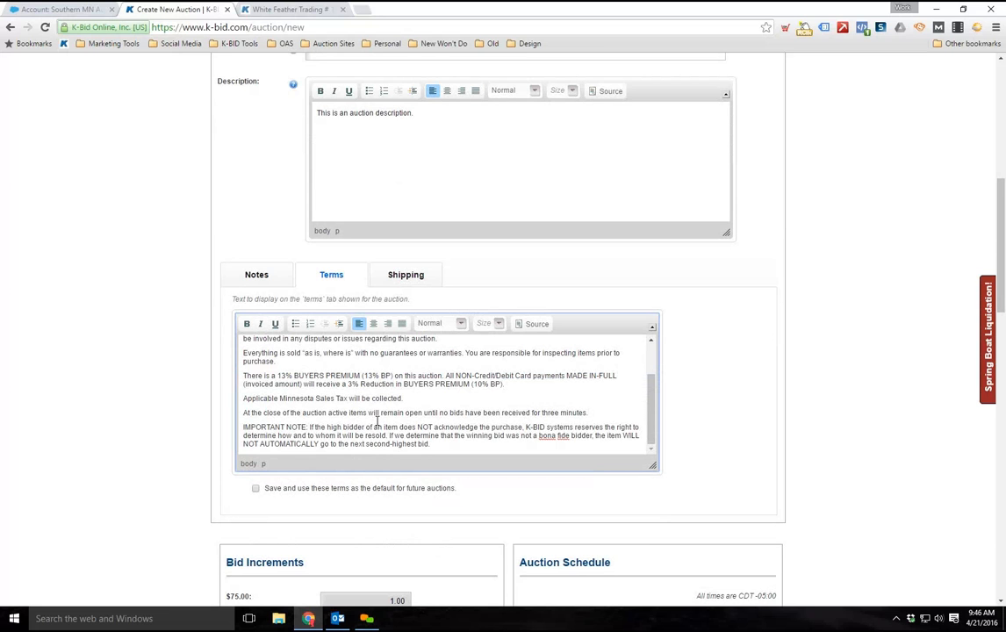
{"action": "scroll", "coordinate": [384, 429], "scroll_direction": "up", "scroll_amount": 3}
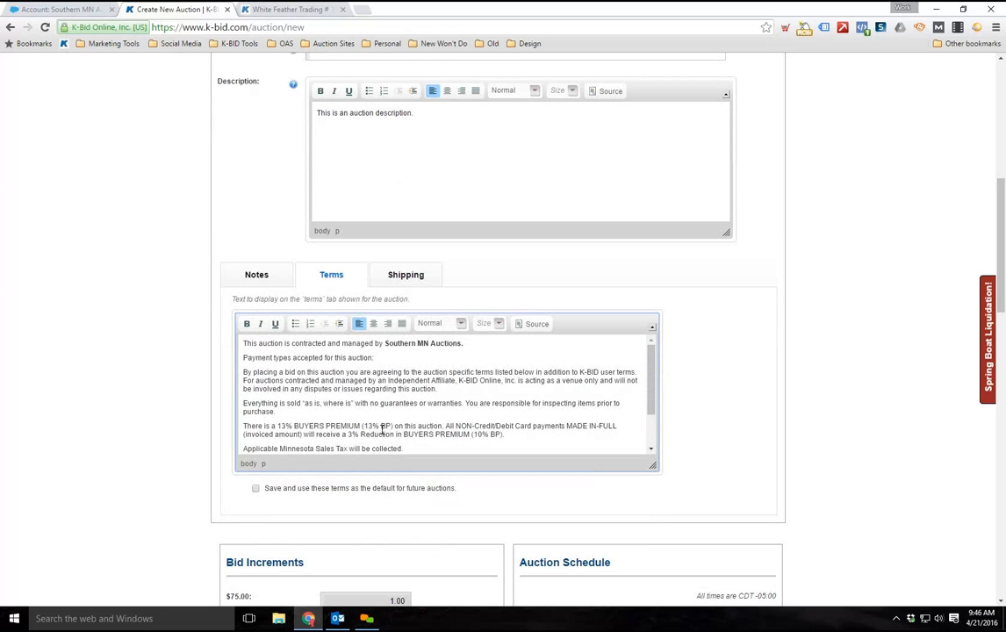
{"action": "scroll", "coordinate": [378, 431], "scroll_direction": "up", "scroll_amount": 1}
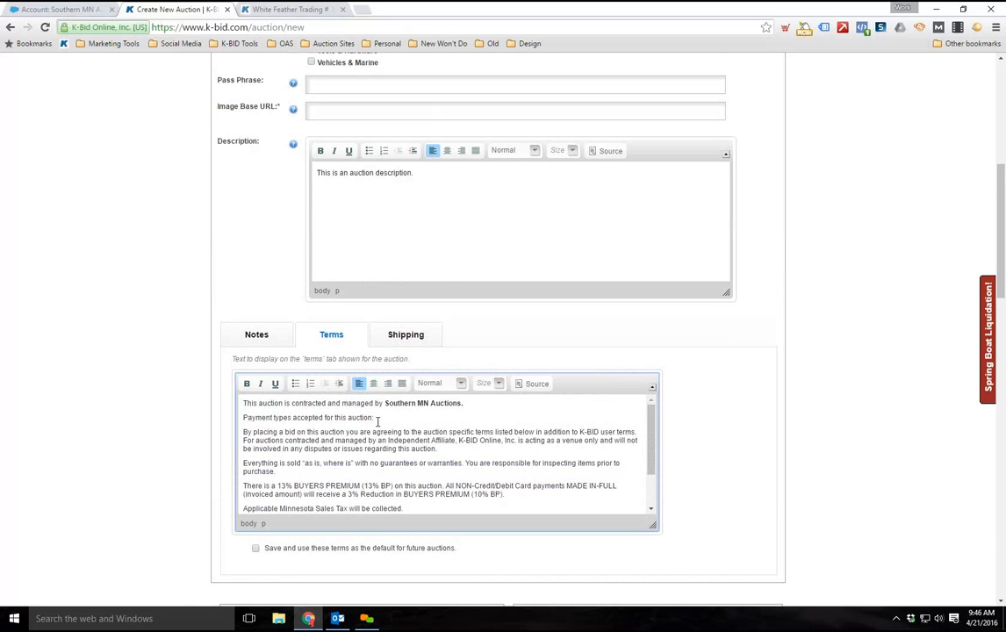
{"action": "scroll", "coordinate": [387, 430], "scroll_direction": "down", "scroll_amount": 5}
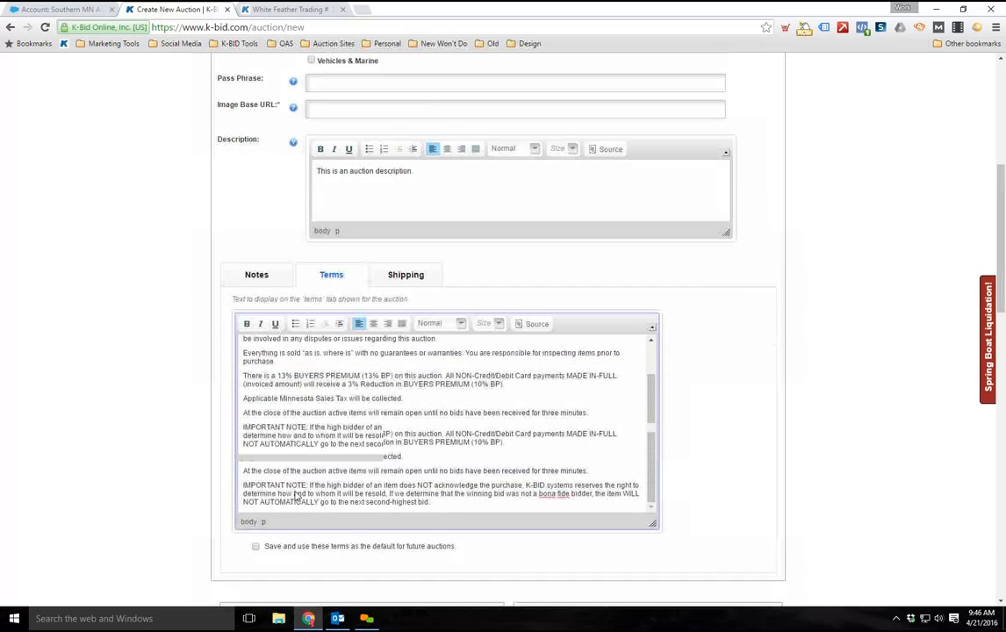
{"action": "left_click", "coordinate": [256, 490]}
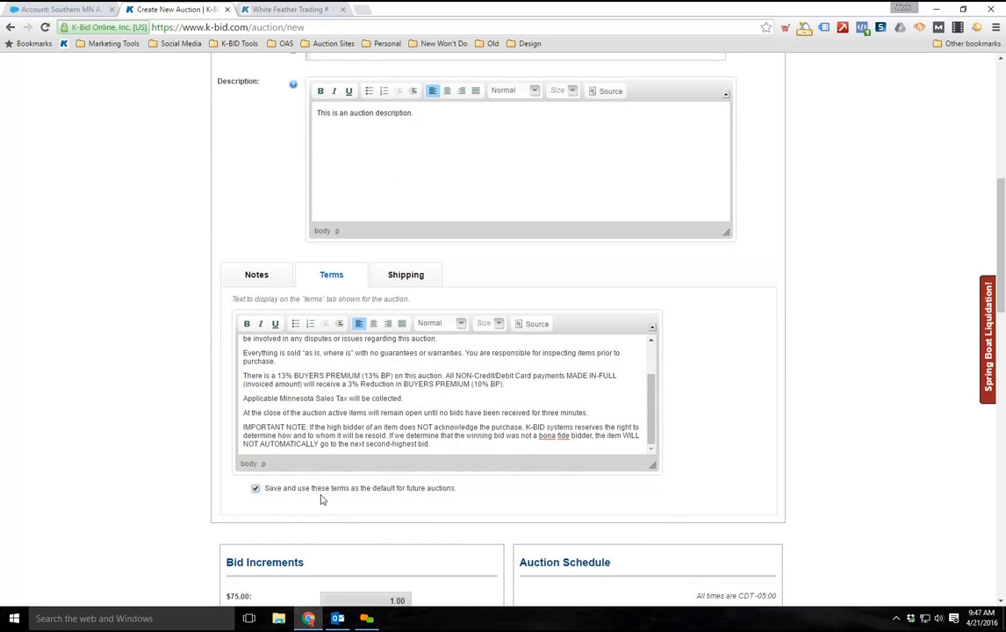
Recheck the terms and examine the auction's Shipping text area with its option to save a default for future auctions
{"action": "scroll", "coordinate": [327, 485], "scroll_direction": "up", "scroll_amount": 5}
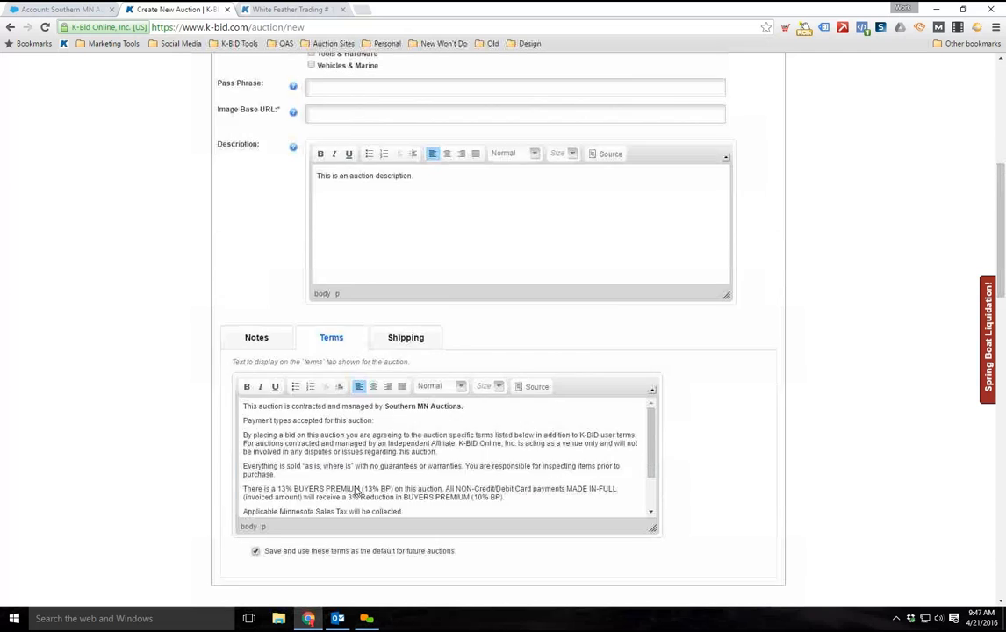
{"action": "scroll", "coordinate": [398, 531], "scroll_direction": "down", "scroll_amount": 3}
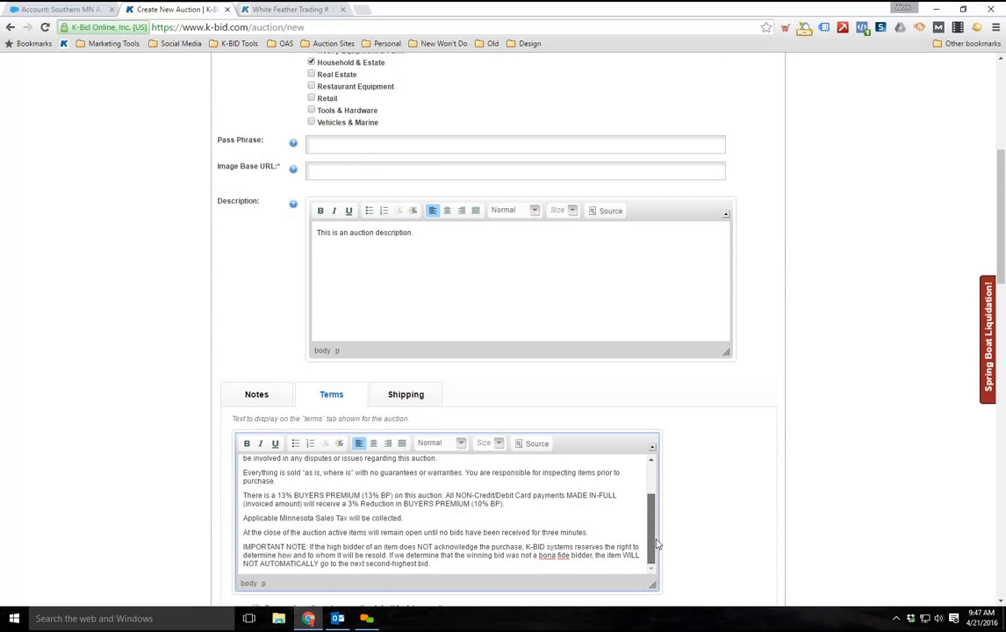
{"action": "scroll", "coordinate": [588, 488], "scroll_direction": "up", "scroll_amount": 3}
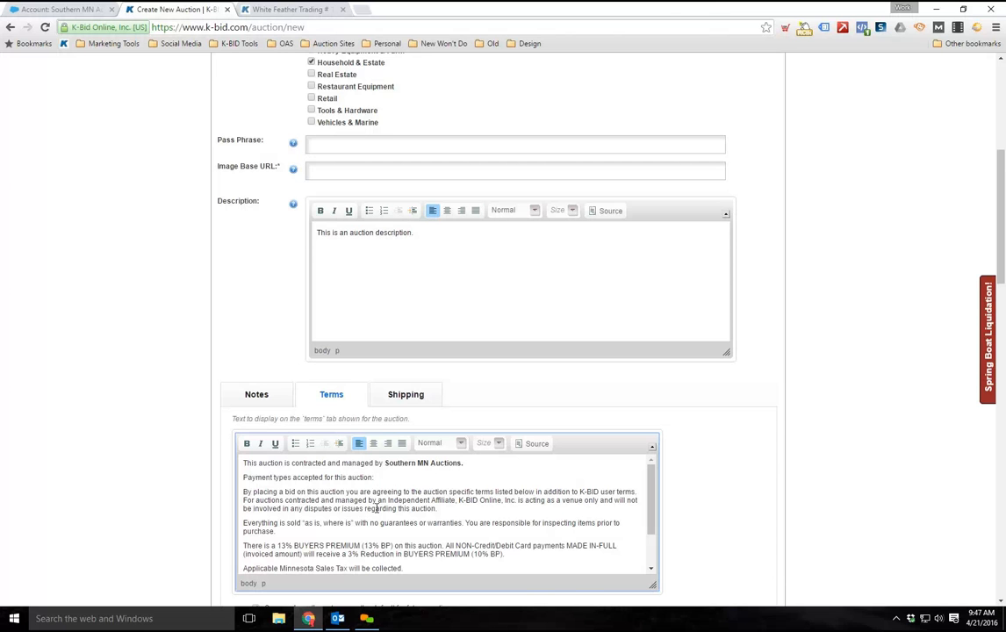
{"action": "scroll", "coordinate": [338, 455], "scroll_direction": "down", "scroll_amount": 2}
{"action": "scroll", "coordinate": [102, 403], "scroll_direction": "down", "scroll_amount": 1}
{"action": "scroll", "coordinate": [102, 403], "scroll_direction": "down", "scroll_amount": 1}
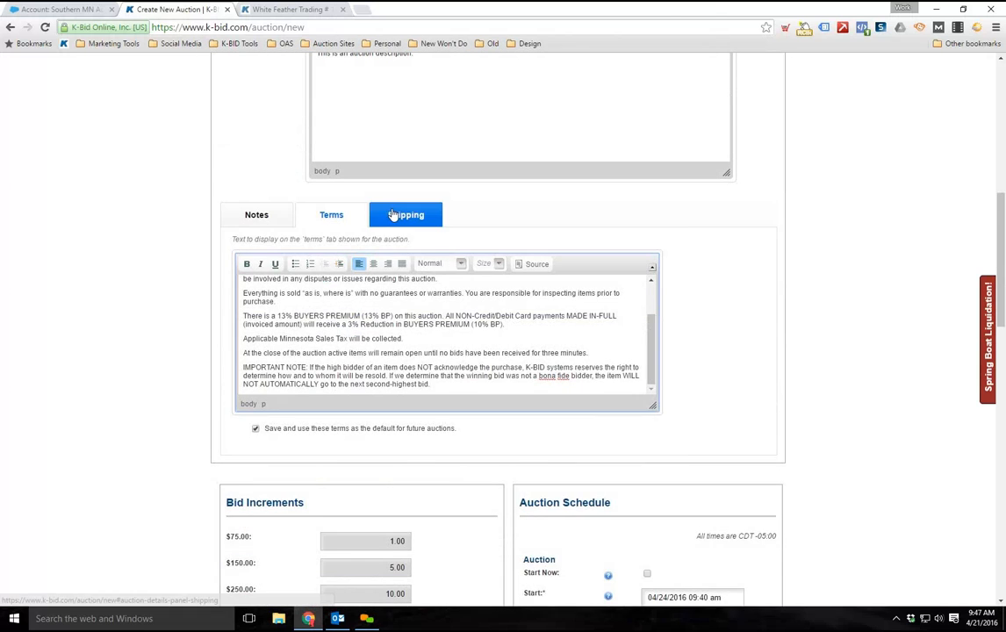
{"action": "left_click", "coordinate": [405, 216]}
{"action": "left_click", "coordinate": [374, 332]}
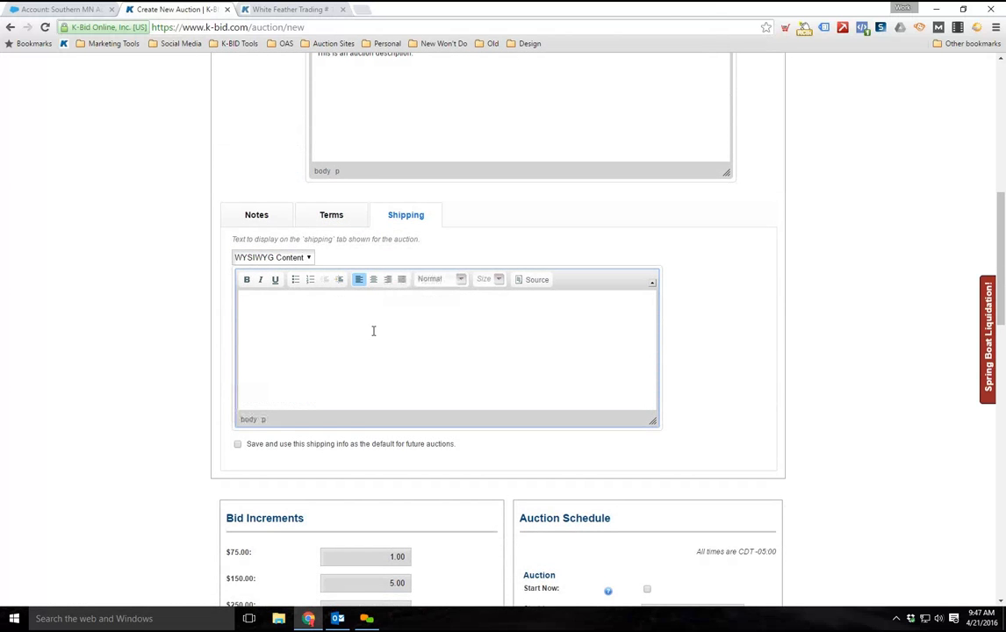
{"action": "left_click", "coordinate": [239, 447]}
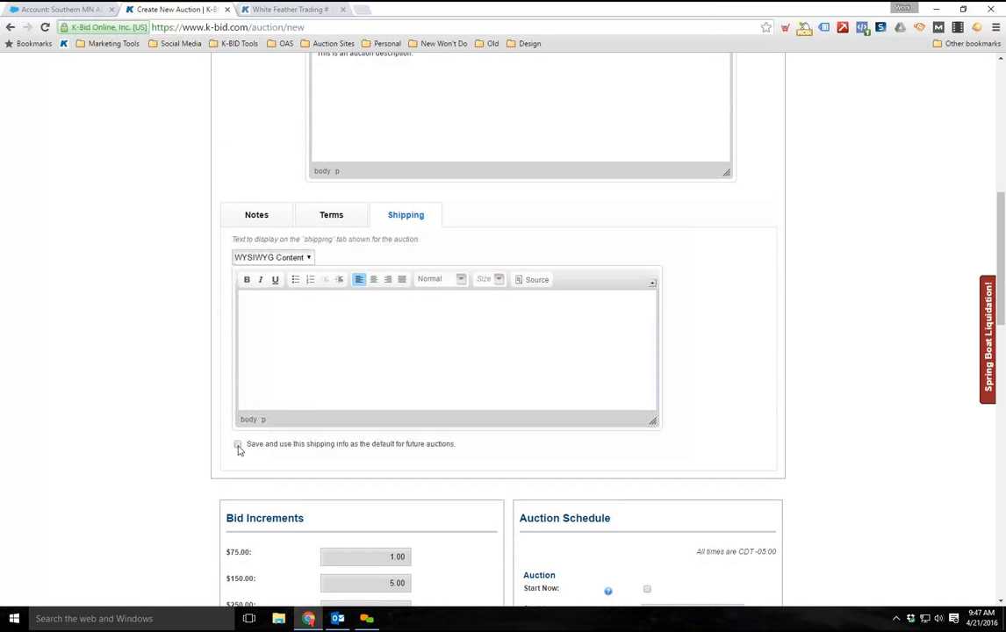
{"action": "left_click", "coordinate": [238, 445]}
{"action": "left_click", "coordinate": [335, 341]}
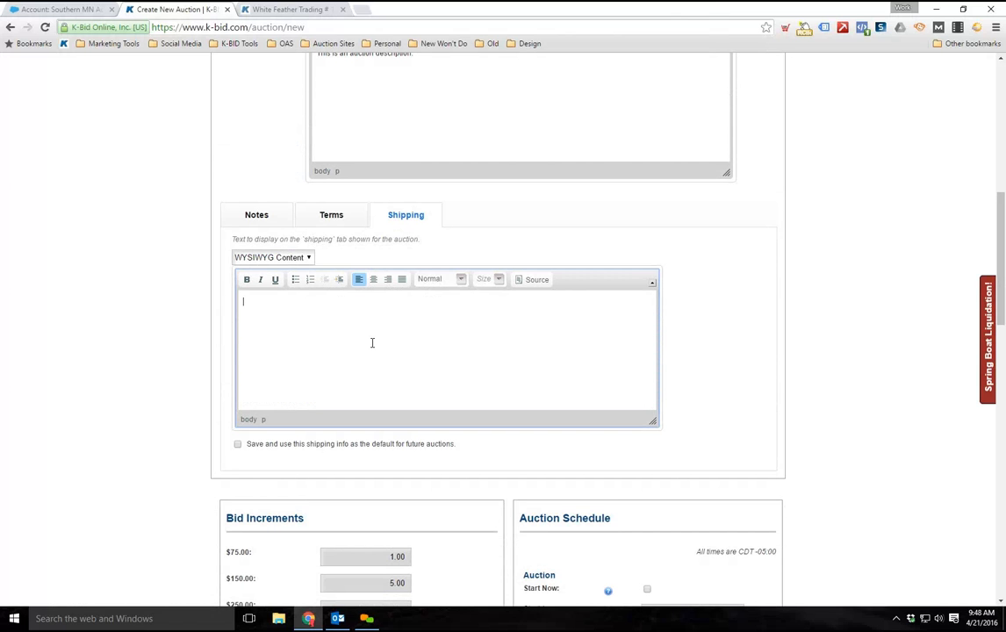
Set the auction to start now in the Auction Schedule
{"action": "scroll", "coordinate": [208, 338], "scroll_direction": "down", "scroll_amount": 2}
{"action": "scroll", "coordinate": [171, 327], "scroll_direction": "down", "scroll_amount": 4}
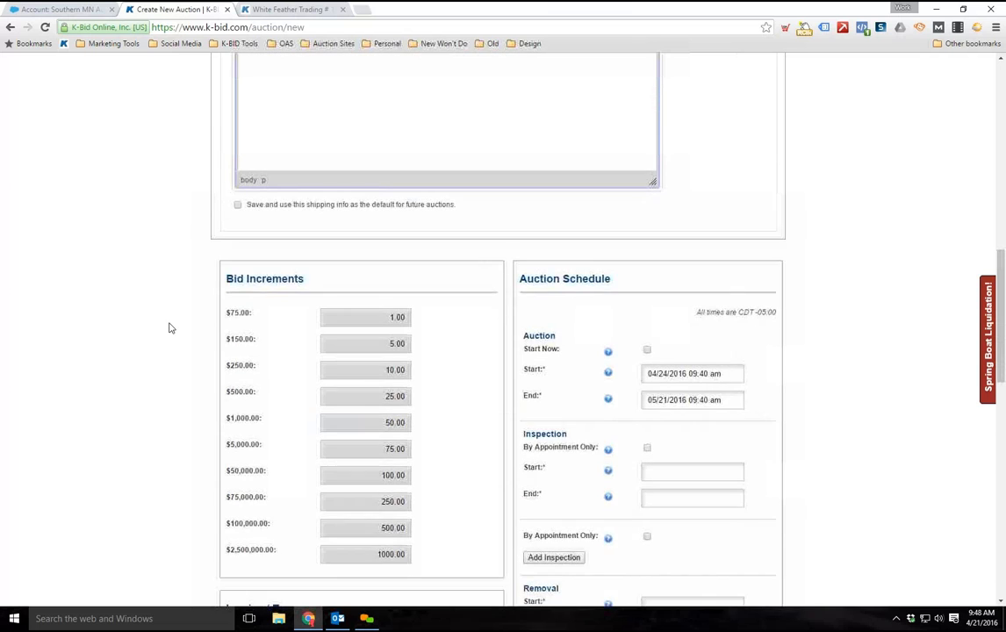
{"action": "scroll", "coordinate": [531, 195], "scroll_direction": "up", "scroll_amount": 1}
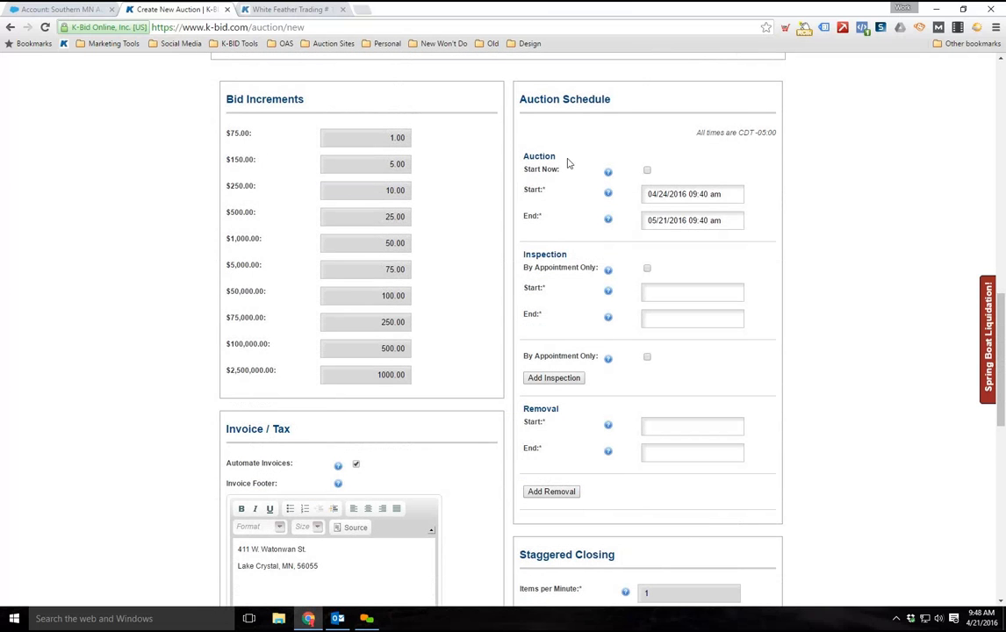
{"action": "left_click_drag", "start_coordinate": [520, 99], "coordinate": [613, 101]}
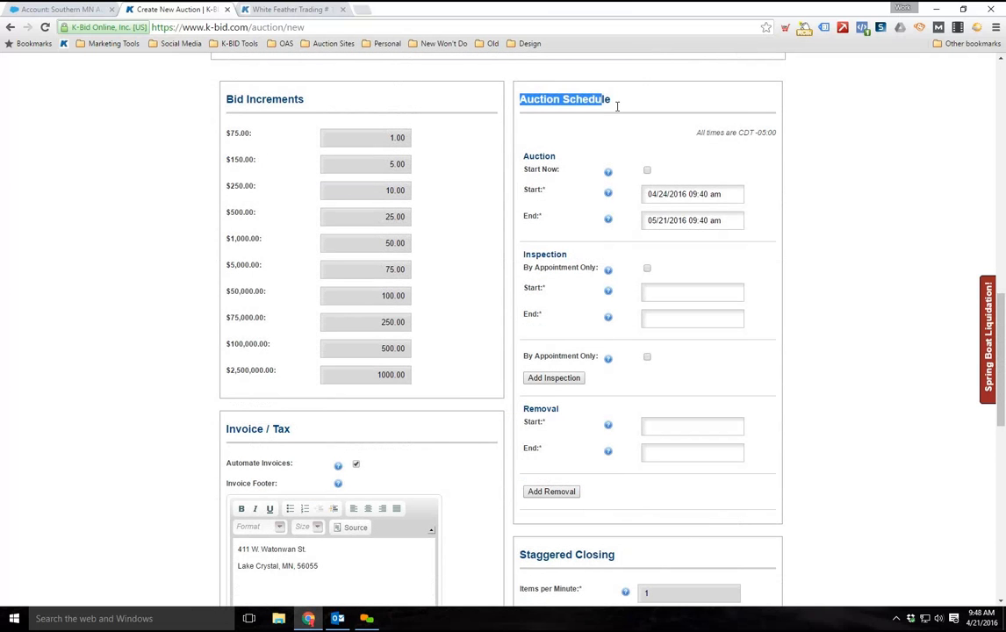
{"action": "left_click", "coordinate": [628, 157]}
{"action": "scroll", "coordinate": [632, 164], "scroll_direction": "down", "scroll_amount": 1}
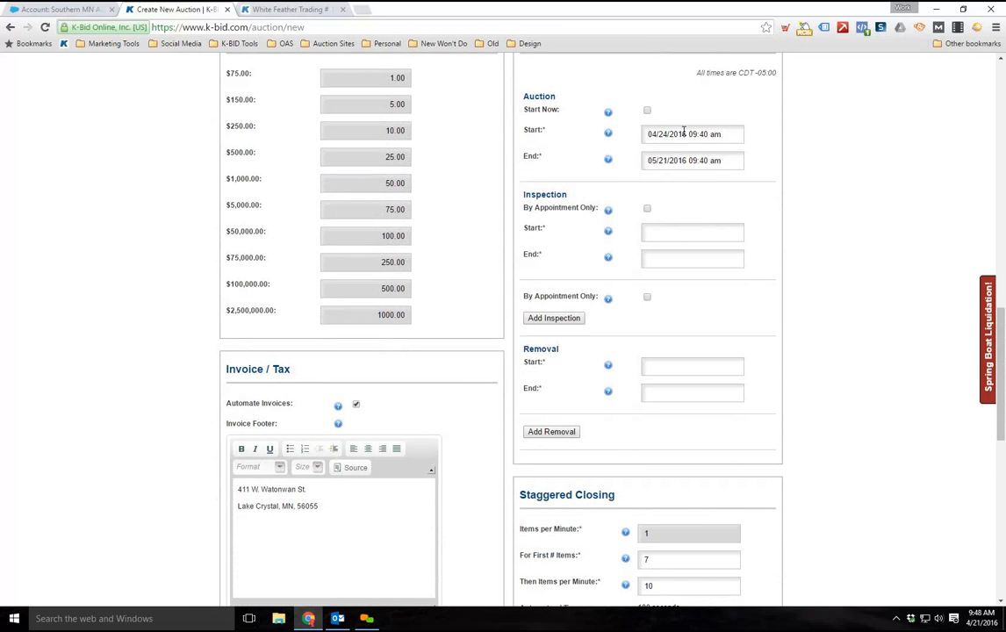
{"action": "left_click", "coordinate": [665, 132]}
{"action": "left_click", "coordinate": [647, 110]}
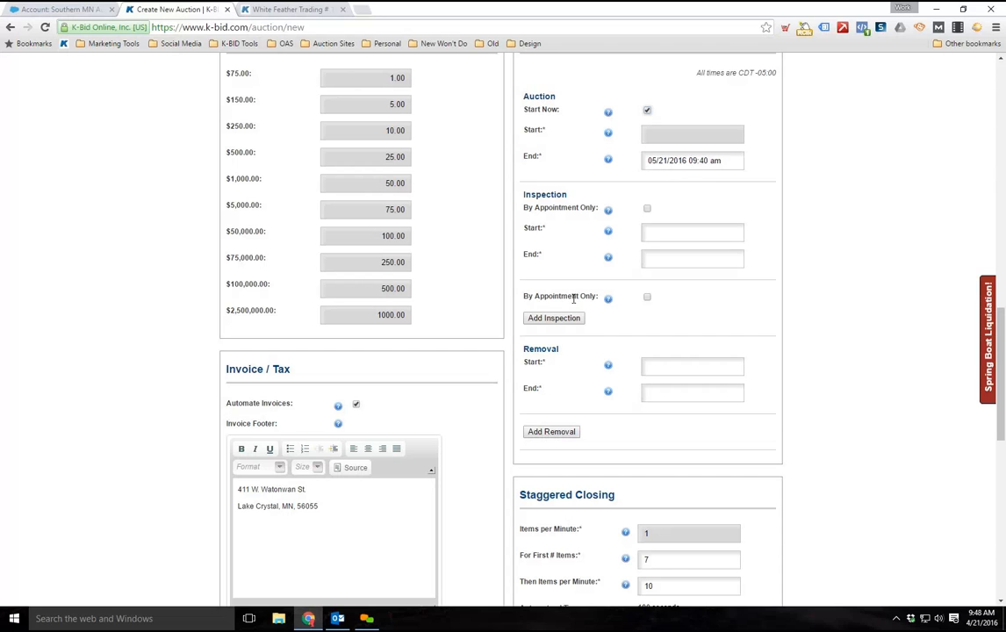
Set the auction's end time to 07:40 pm on 05/21/2016
{"action": "left_click", "coordinate": [685, 161]}
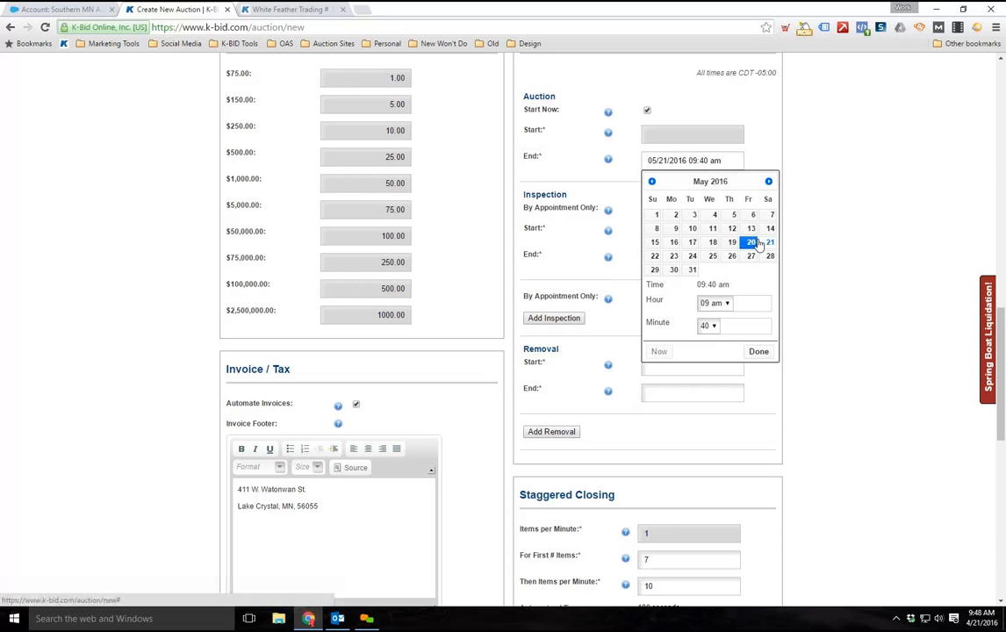
{"action": "left_click", "coordinate": [727, 304]}
{"action": "left_click", "coordinate": [711, 384]}
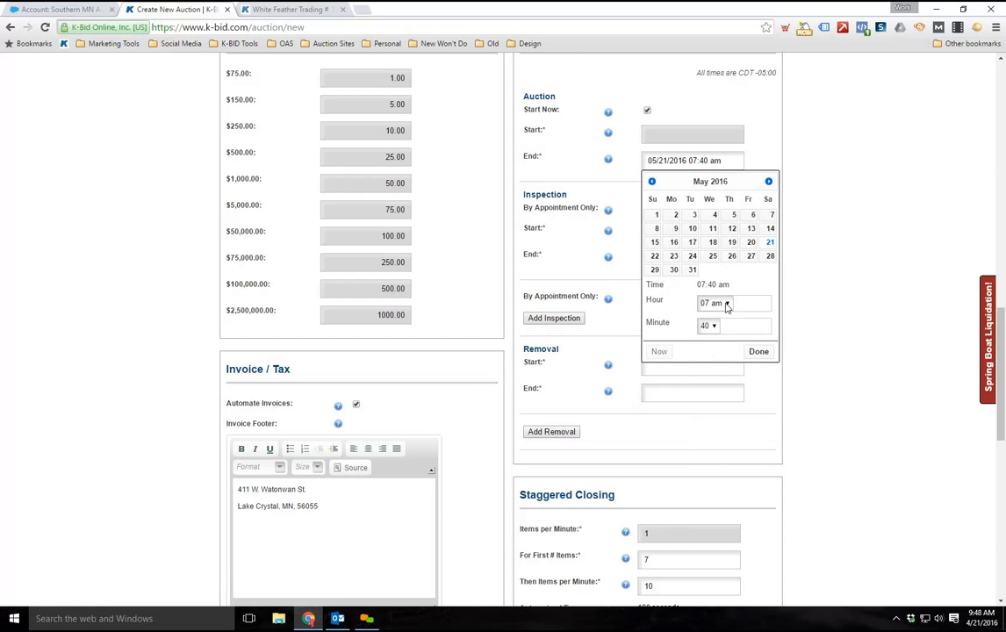
{"action": "left_click", "coordinate": [727, 304]}
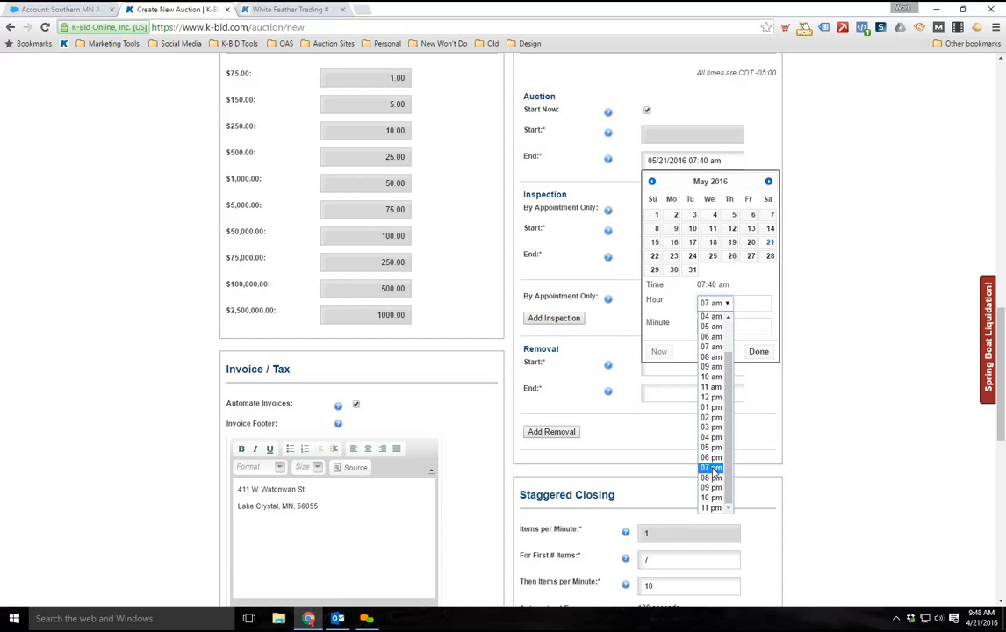
{"action": "left_click", "coordinate": [711, 469]}
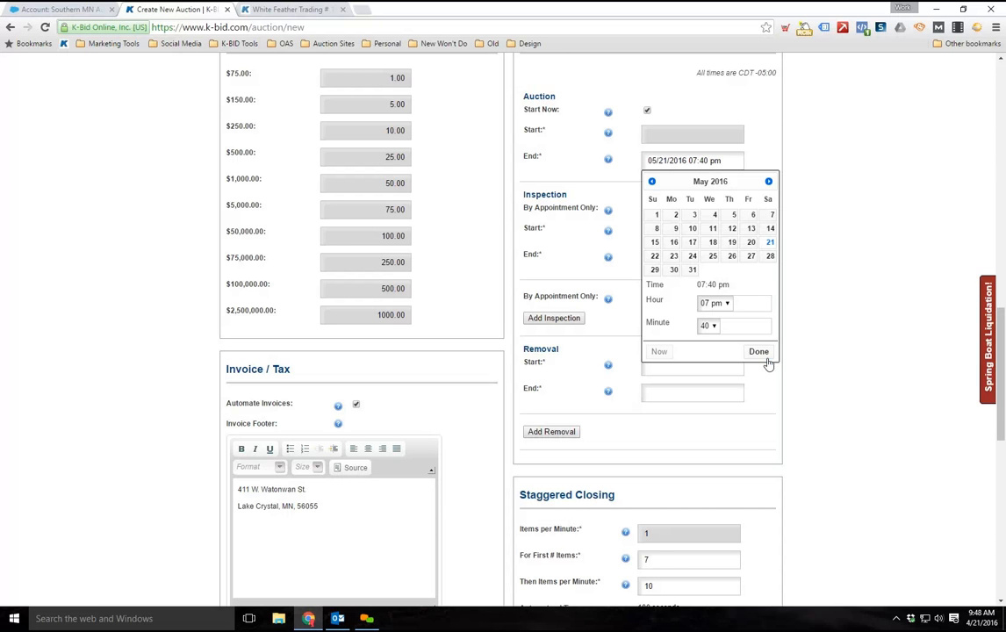
{"action": "left_click", "coordinate": [761, 353]}
Set the first inspection's start to 04/21/2016 12:00 am
{"action": "scroll", "coordinate": [806, 382], "scroll_direction": "up", "scroll_amount": 1}
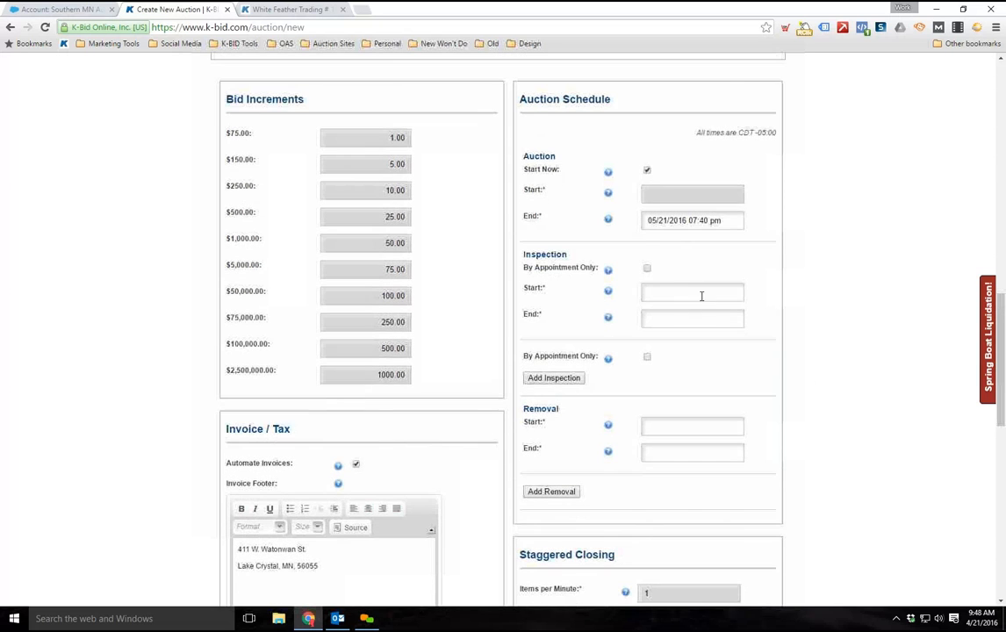
{"action": "left_click", "coordinate": [657, 293]}
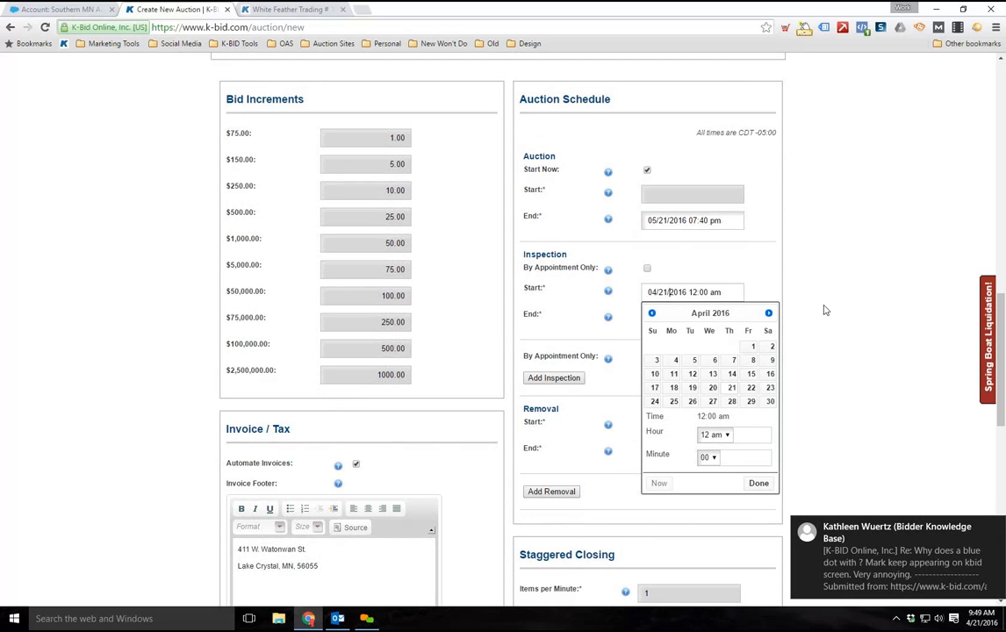
{"action": "left_click", "coordinate": [756, 275]}
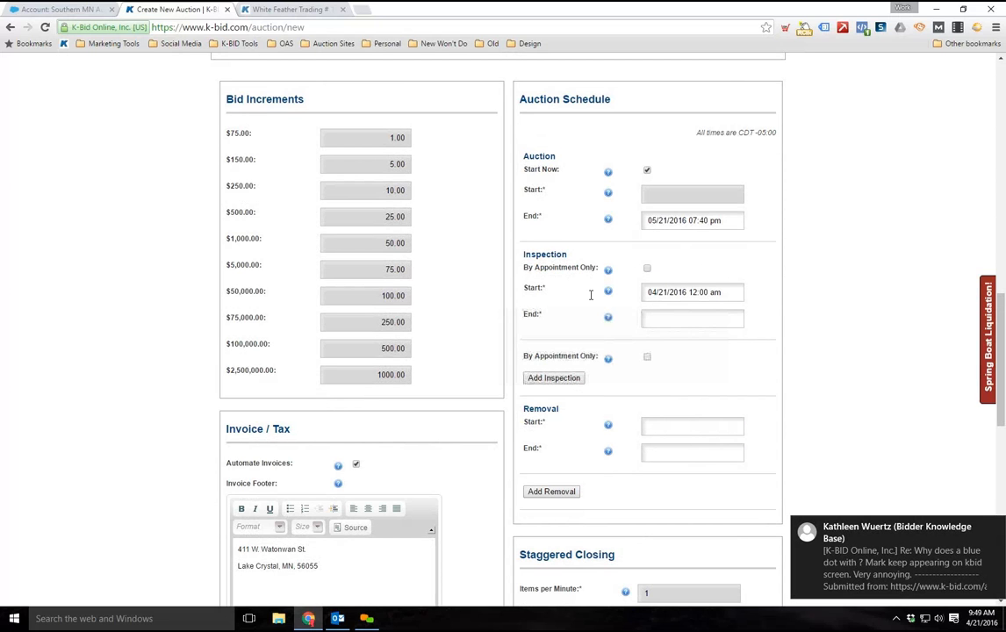
Mark the first inspection as by appointment only
{"action": "scroll", "coordinate": [655, 230], "scroll_direction": "down", "scroll_amount": 1}
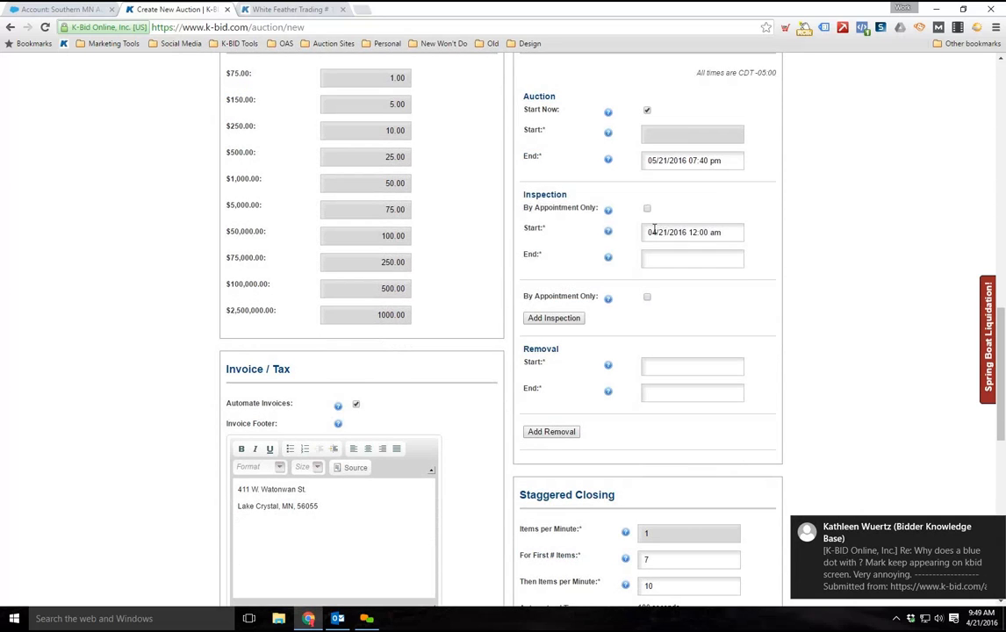
{"action": "left_click", "coordinate": [647, 209]}
{"action": "left_click", "coordinate": [647, 210]}
{"action": "left_click", "coordinate": [648, 210]}
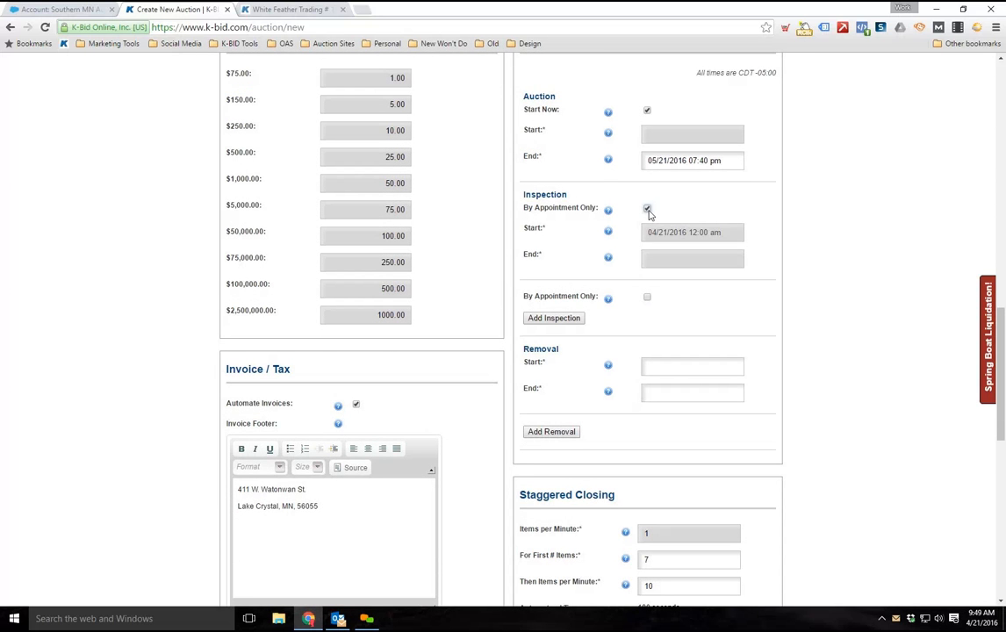
{"action": "left_click", "coordinate": [648, 210]}
{"action": "left_click", "coordinate": [647, 210]}
Look at the auction's Notes area and turn off the by-appointment-only option for the first inspection
{"action": "scroll", "coordinate": [620, 369], "scroll_direction": "up", "scroll_amount": 2}
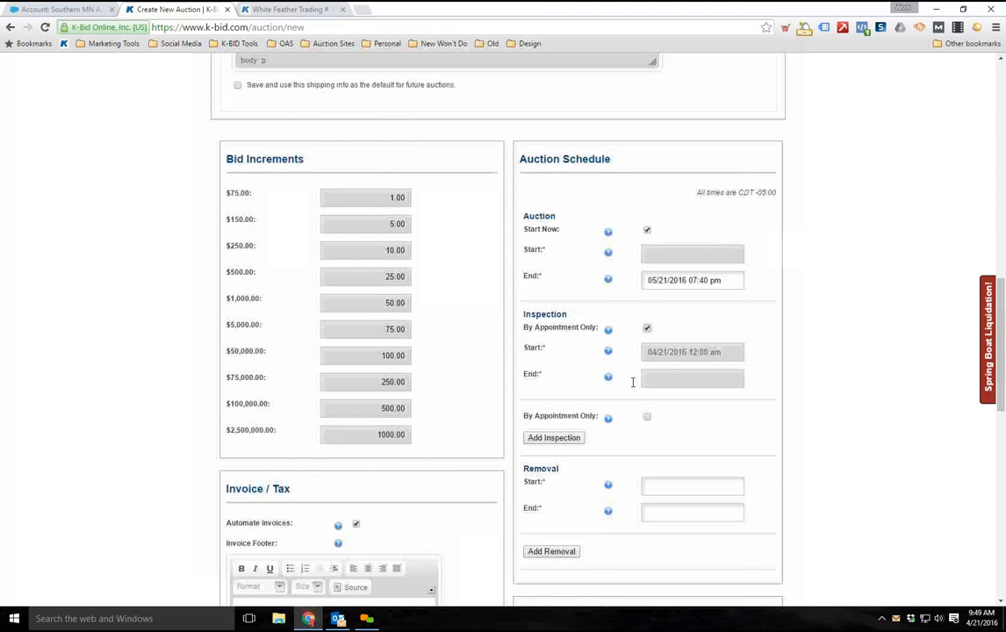
{"action": "scroll", "coordinate": [629, 391], "scroll_direction": "up", "scroll_amount": 4}
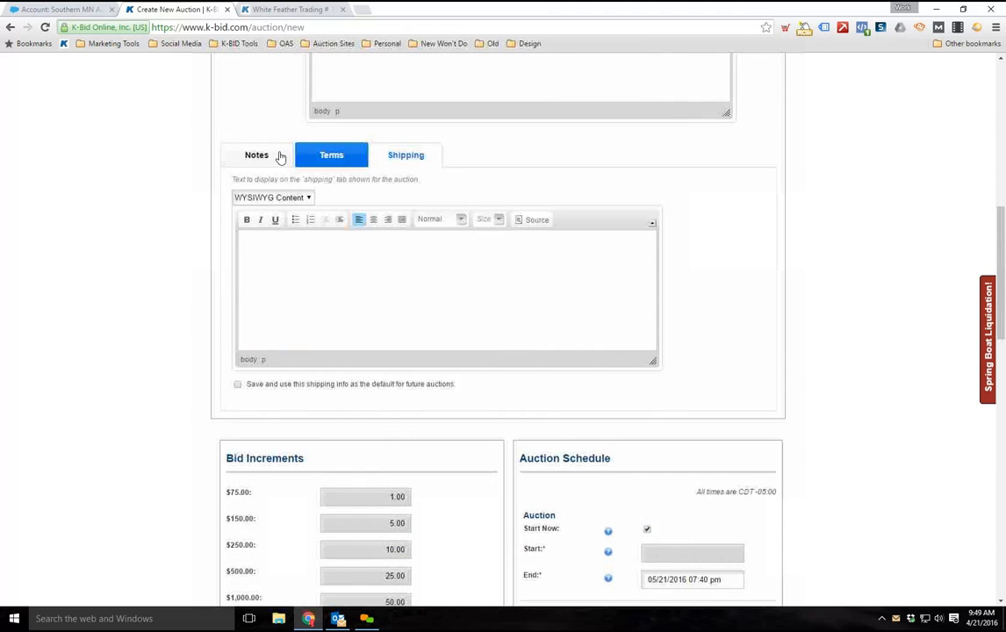
{"action": "scroll", "coordinate": [334, 263], "scroll_direction": "down", "scroll_amount": 2}
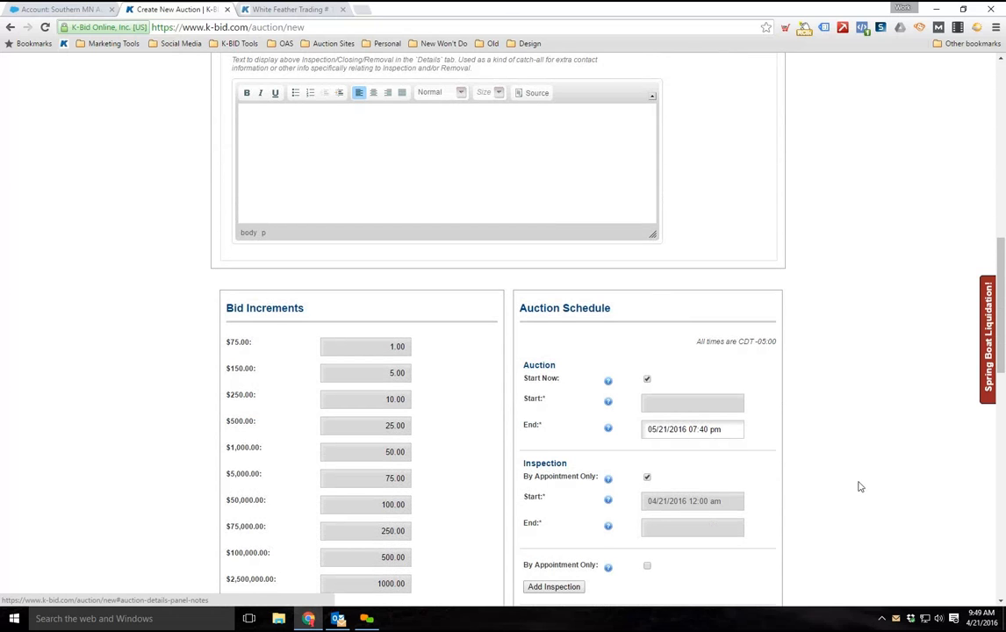
{"action": "scroll", "coordinate": [660, 367], "scroll_direction": "down", "scroll_amount": 2}
{"action": "left_click", "coordinate": [648, 358]}
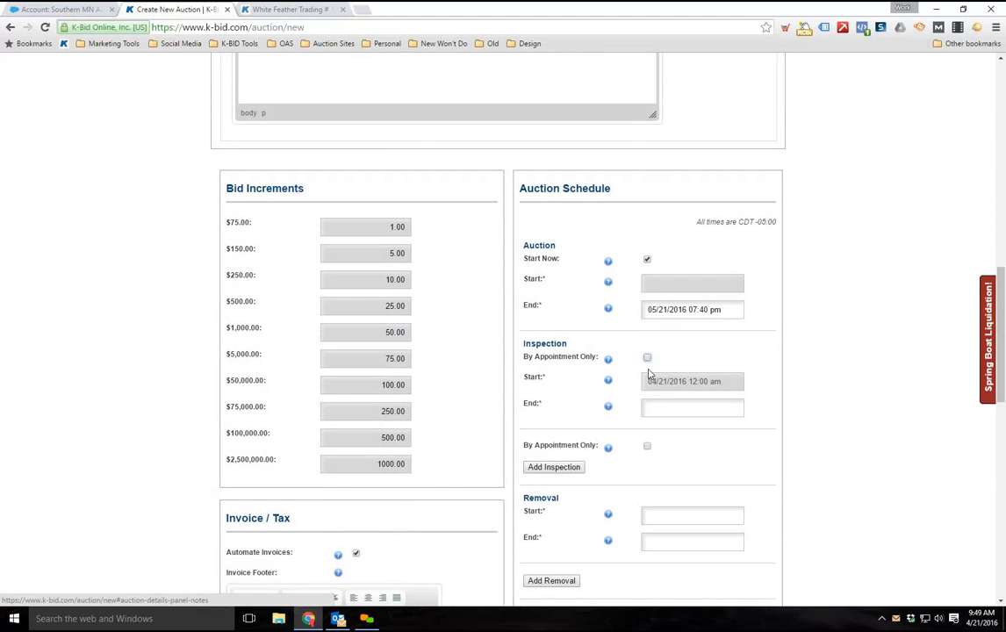
Set the first inspection's start to 04/22/2016 10:00 am
{"action": "left_click", "coordinate": [702, 401]}
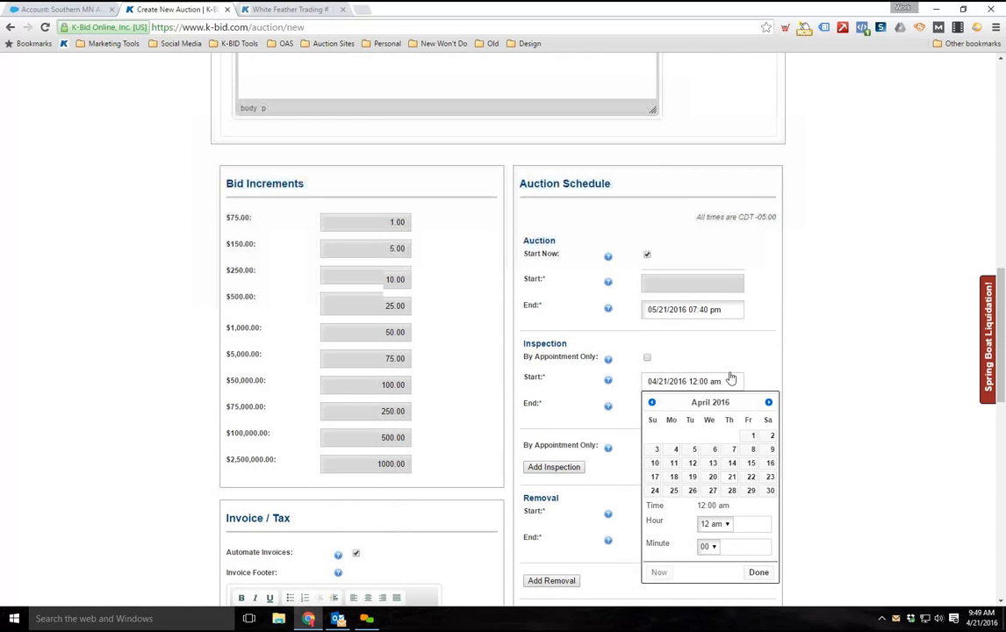
{"action": "scroll", "coordinate": [730, 381], "scroll_direction": "down", "scroll_amount": 1}
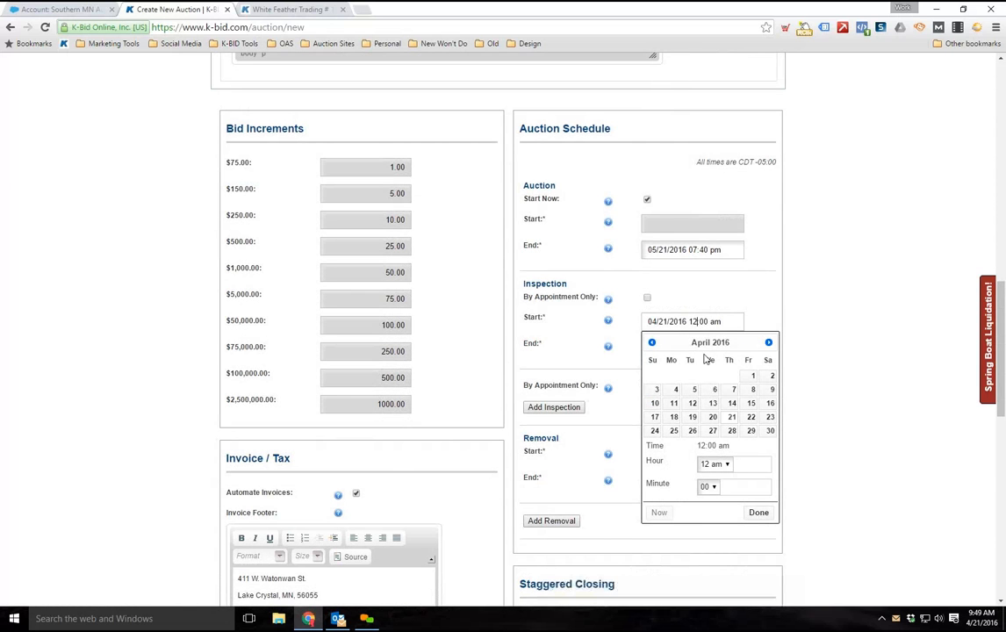
{"action": "left_click", "coordinate": [751, 420]}
{"action": "left_click", "coordinate": [719, 465]}
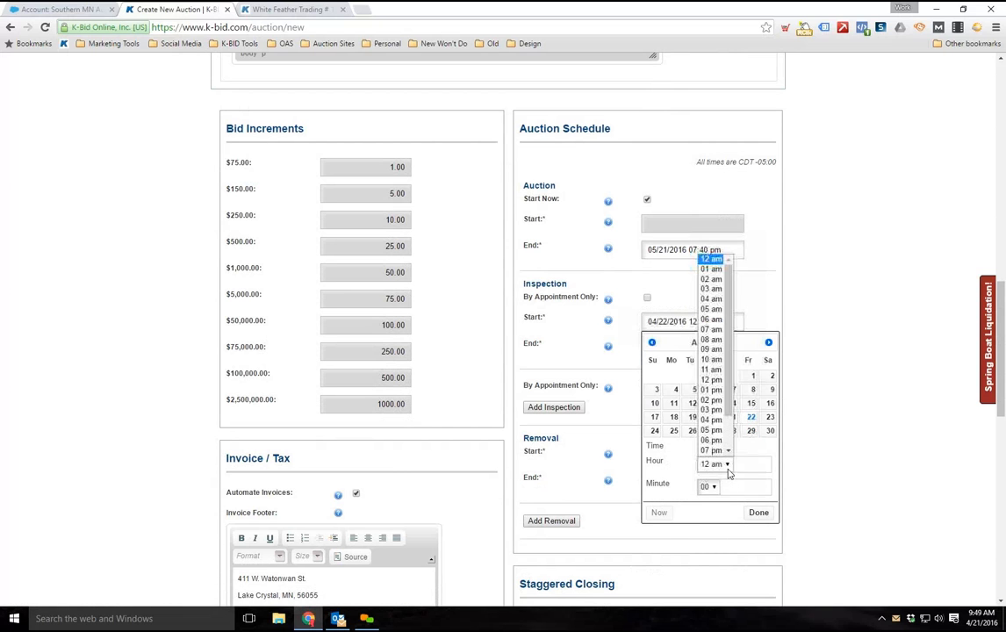
{"action": "left_click", "coordinate": [711, 359]}
{"action": "left_click", "coordinate": [761, 513]}
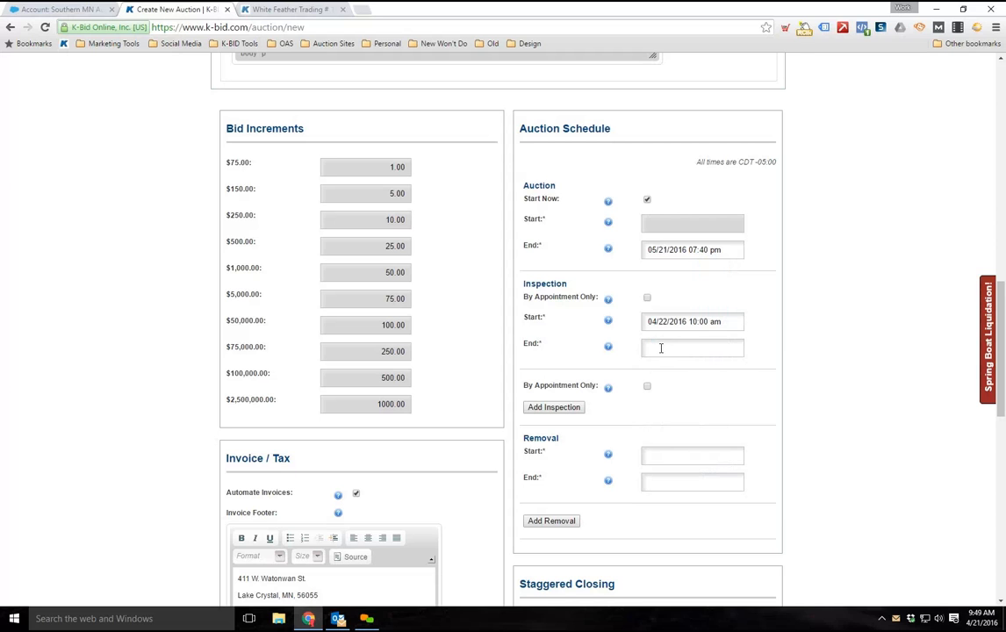
Set the first inspection's end to 04/22/2016 03:00 pm
{"action": "left_click", "coordinate": [661, 348]}
{"action": "left_click", "coordinate": [732, 444]}
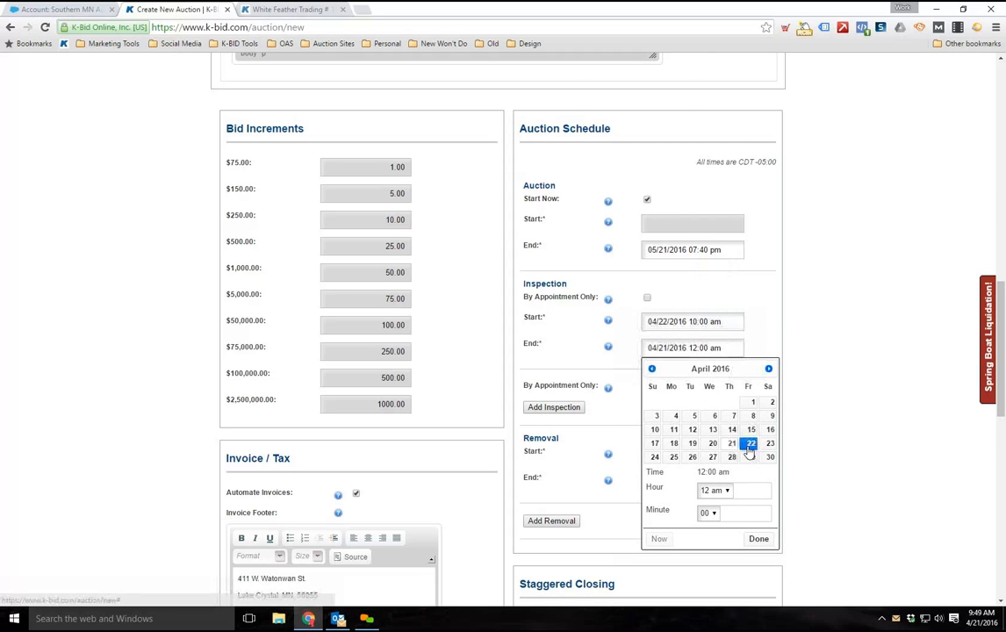
{"action": "left_click", "coordinate": [734, 495]}
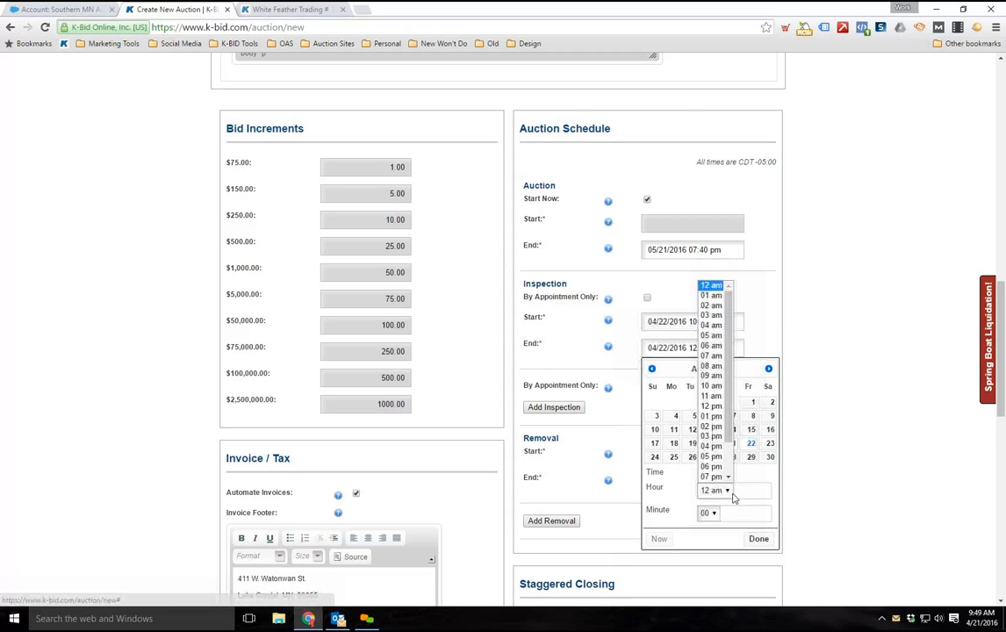
{"action": "left_click", "coordinate": [711, 436]}
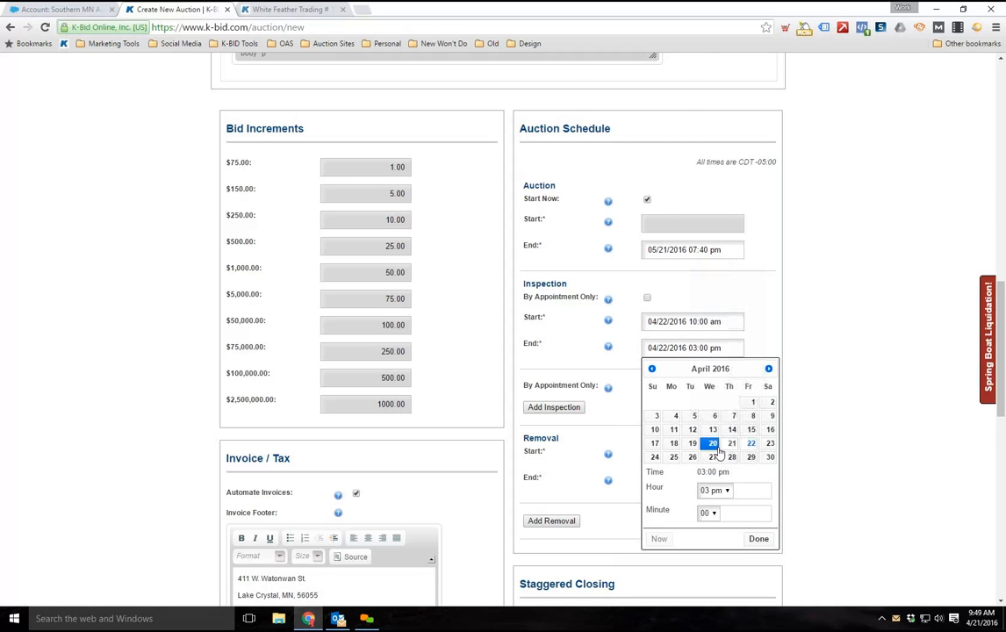
{"action": "left_click", "coordinate": [758, 539]}
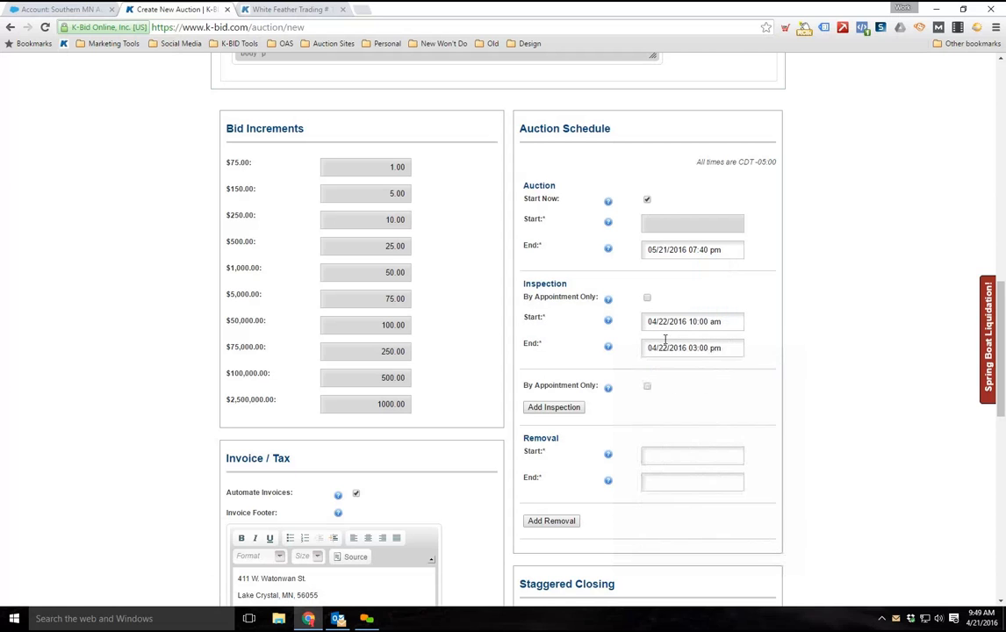
Add a second inspection to the auction schedule and delete it again
{"action": "left_click", "coordinate": [573, 408]}
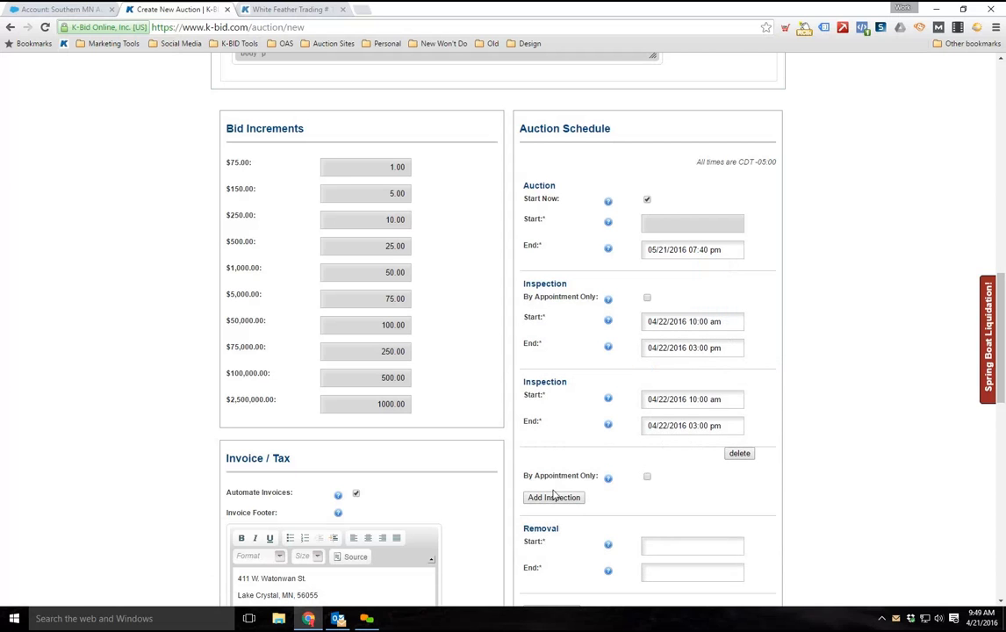
{"action": "left_click", "coordinate": [744, 455]}
Set the removal's start to 04/21/2016 12:00 am
{"action": "scroll", "coordinate": [835, 437], "scroll_direction": "down", "scroll_amount": 5}
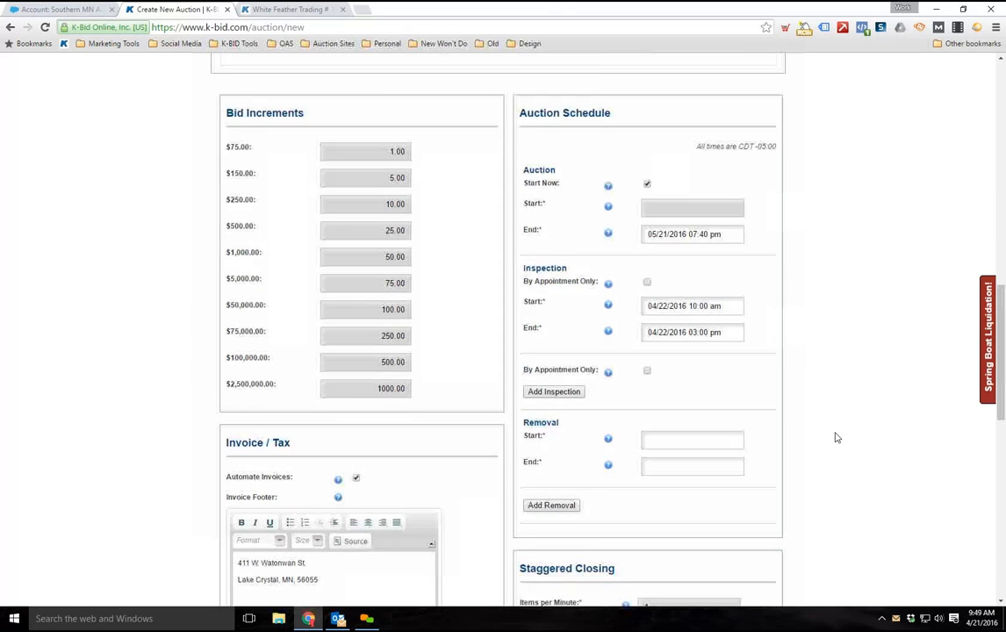
{"action": "scroll", "coordinate": [800, 396], "scroll_direction": "up", "scroll_amount": 1}
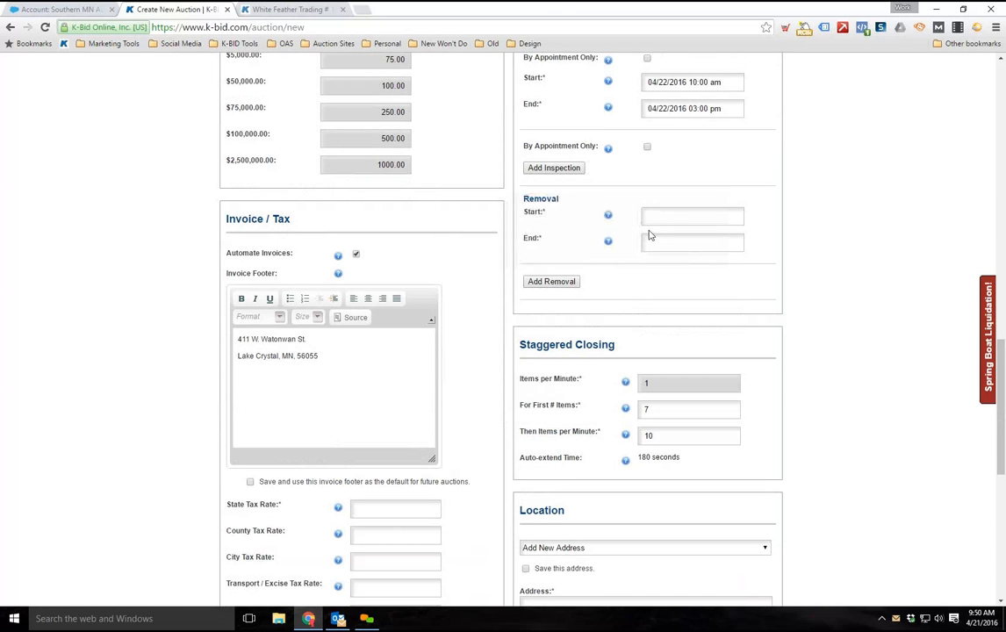
{"action": "left_click", "coordinate": [659, 219]}
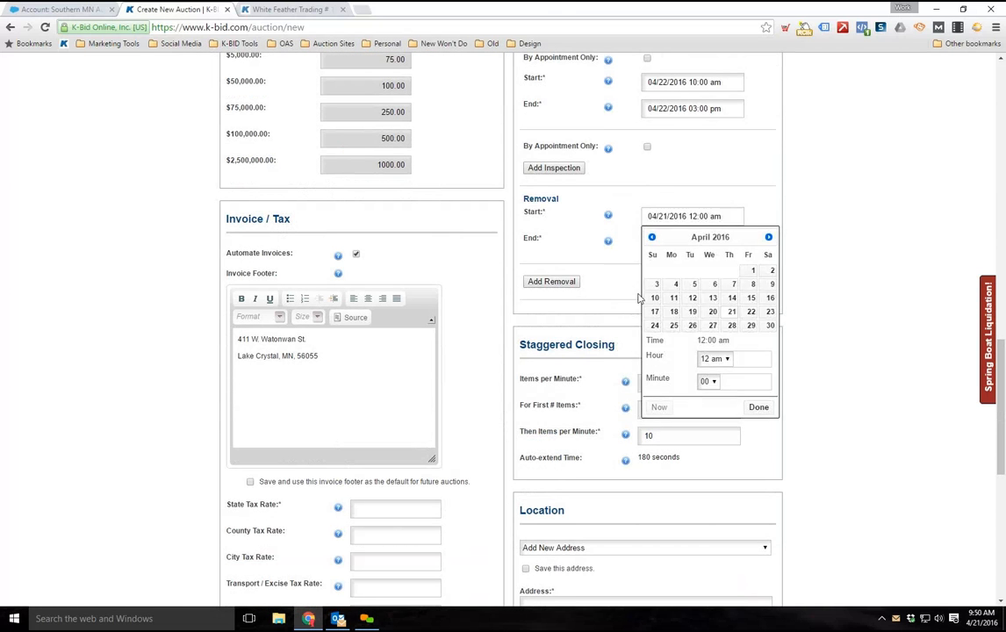
{"action": "left_click", "coordinate": [558, 296]}
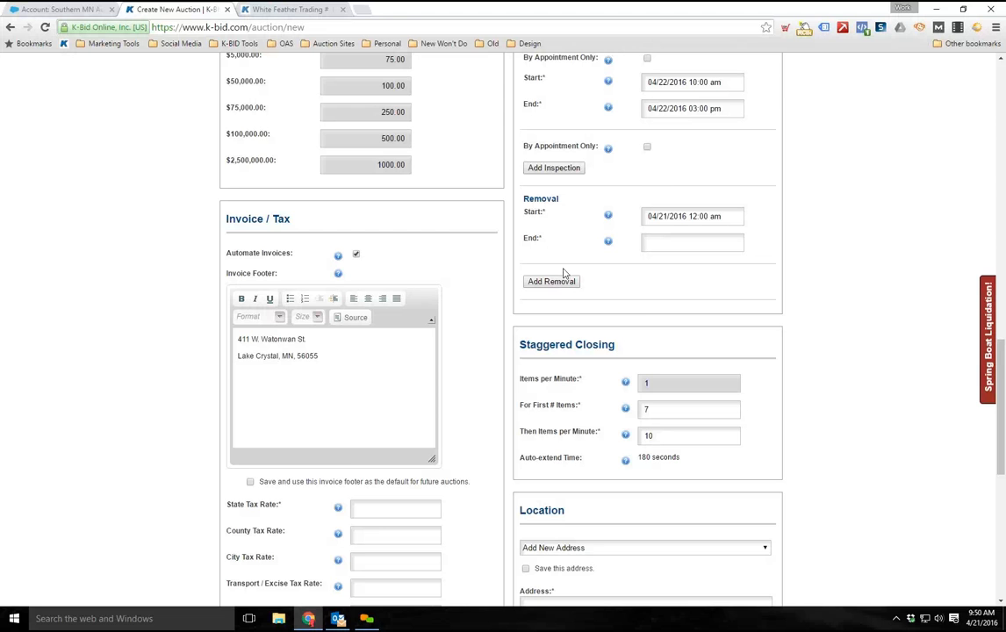
Set the staggered closing to one item per minute for the first 1 item, then 5 items per minute
{"action": "scroll", "coordinate": [843, 257], "scroll_direction": "down", "scroll_amount": 2}
{"action": "scroll", "coordinate": [831, 266], "scroll_direction": "down", "scroll_amount": 1}
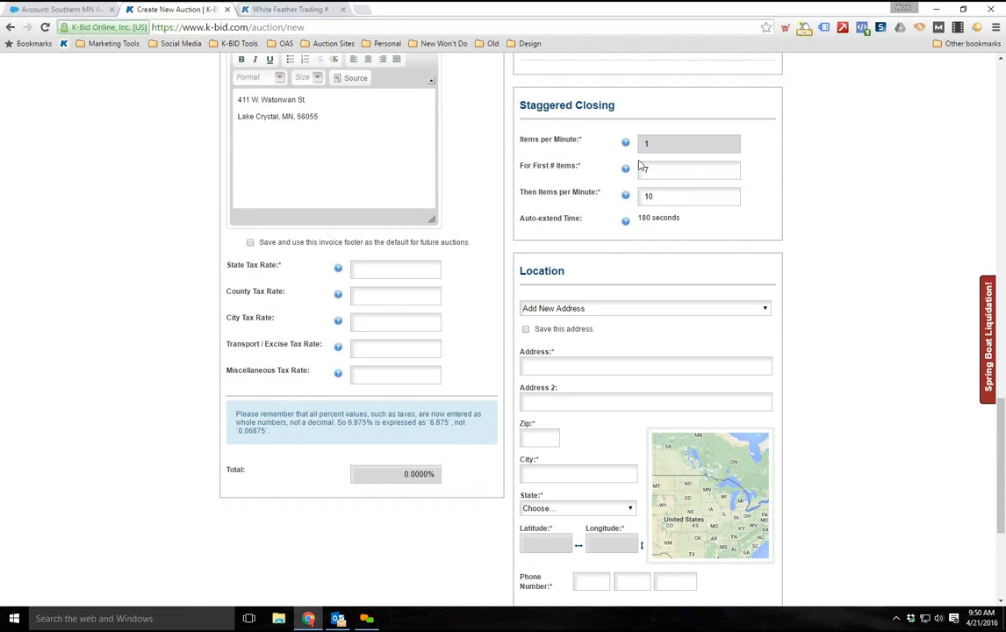
{"action": "mouse_move", "coordinate": [643, 218]}
{"action": "left_mouse_down"}
{"action": "mouse_move", "coordinate": [682, 222]}
{"action": "mouse_move", "coordinate": [637, 223]}
{"action": "mouse_move", "coordinate": [658, 223]}
{"action": "left_mouse_up"}
{"action": "left_click", "coordinate": [655, 240]}
{"action": "scroll", "coordinate": [615, 251], "scroll_direction": "up", "scroll_amount": 1}
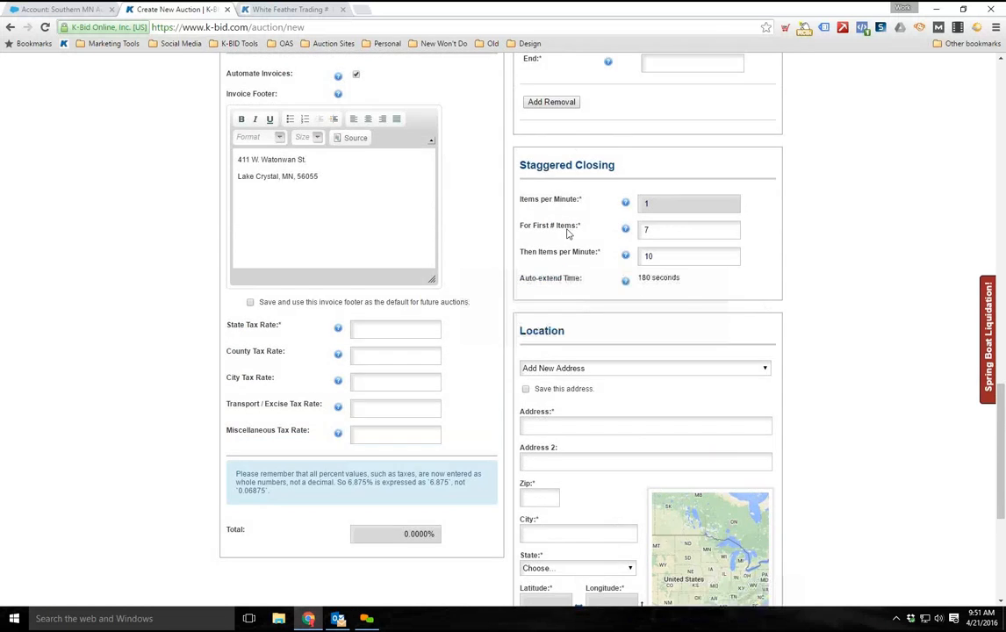
{"action": "left_click", "coordinate": [657, 230]}
{"action": "double_click", "coordinate": [658, 226]}
{"action": "type", "text": "1"}
{"action": "key", "text": "Tab"}
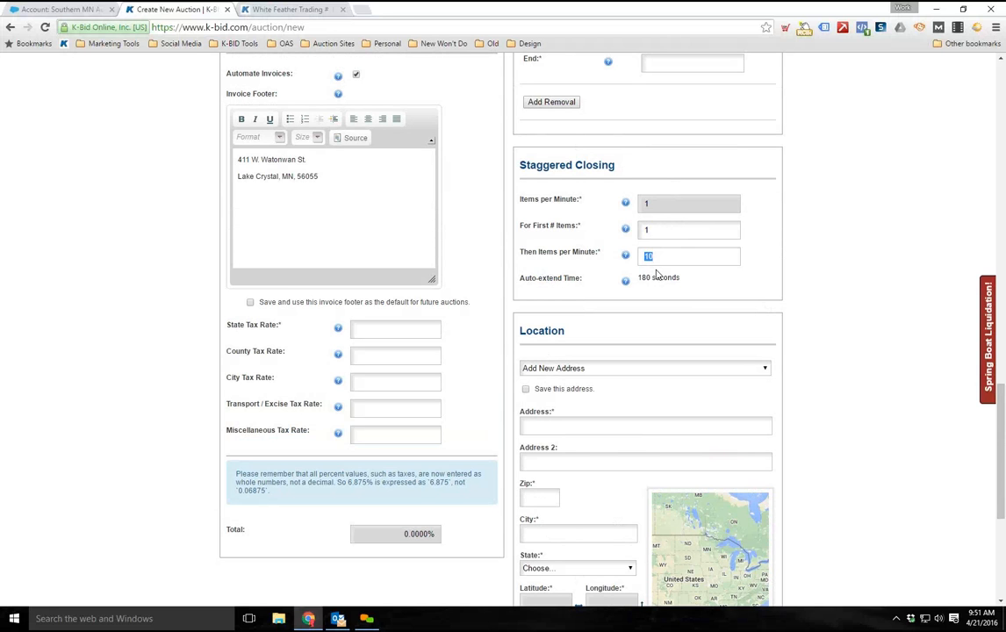
{"action": "type", "text": "5"}
Look over the Location section's address choices, address fields and coordinates
{"action": "scroll", "coordinate": [832, 368], "scroll_direction": "down", "scroll_amount": 2}
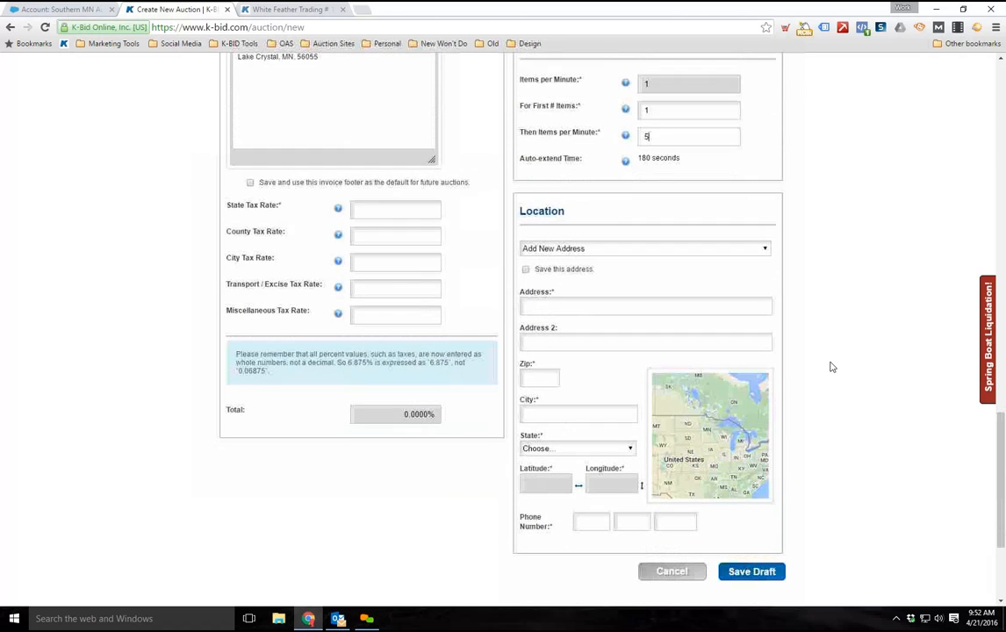
{"action": "scroll", "coordinate": [833, 368], "scroll_direction": "down", "scroll_amount": 1}
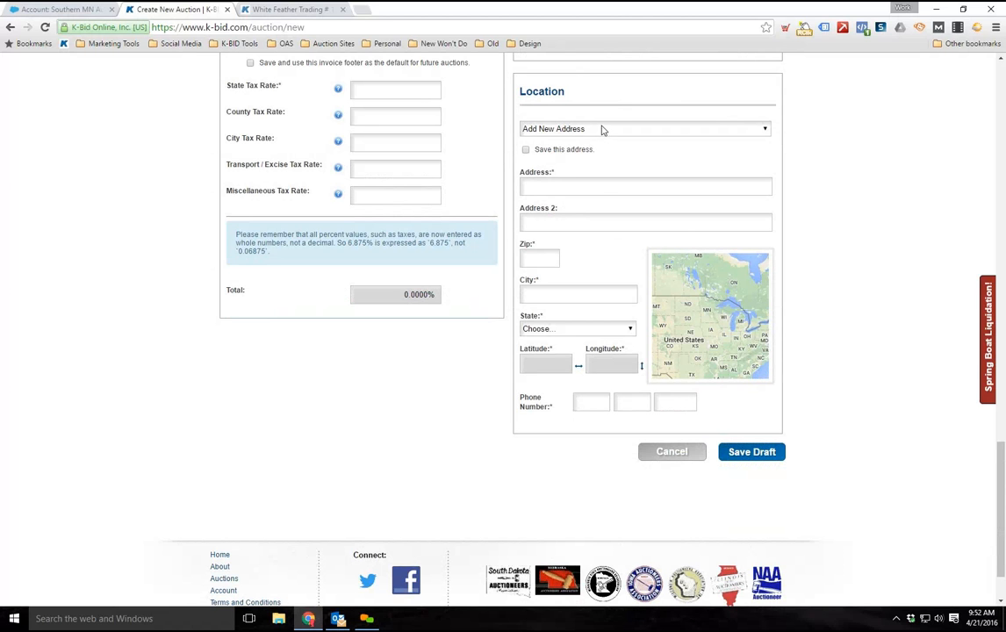
{"action": "left_click", "coordinate": [602, 129]}
{"action": "left_click", "coordinate": [601, 142]}
{"action": "scroll", "coordinate": [625, 368], "scroll_direction": "down", "scroll_amount": 1}
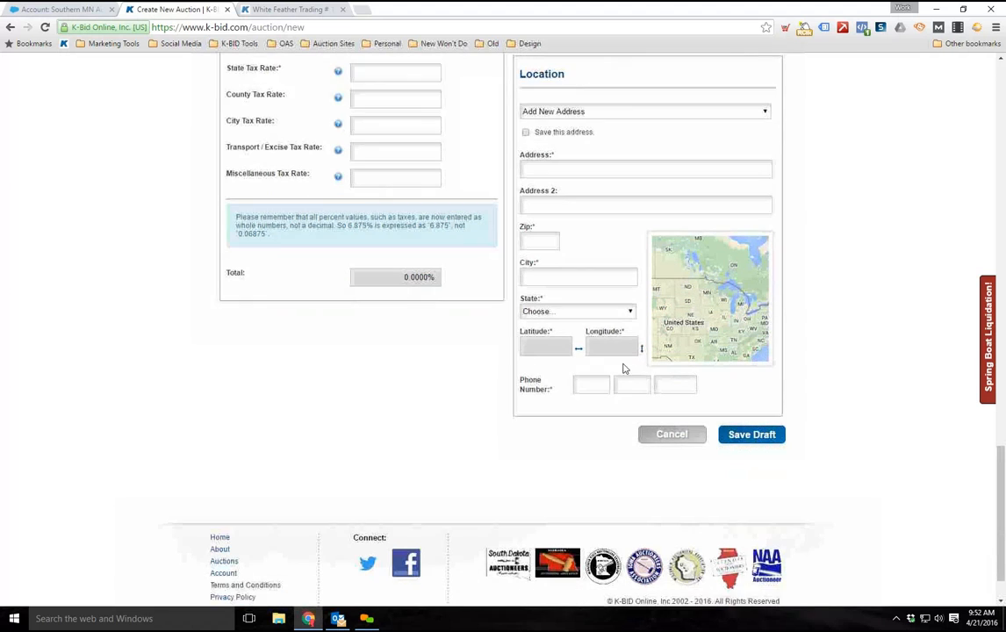
{"action": "left_click", "coordinate": [602, 348]}
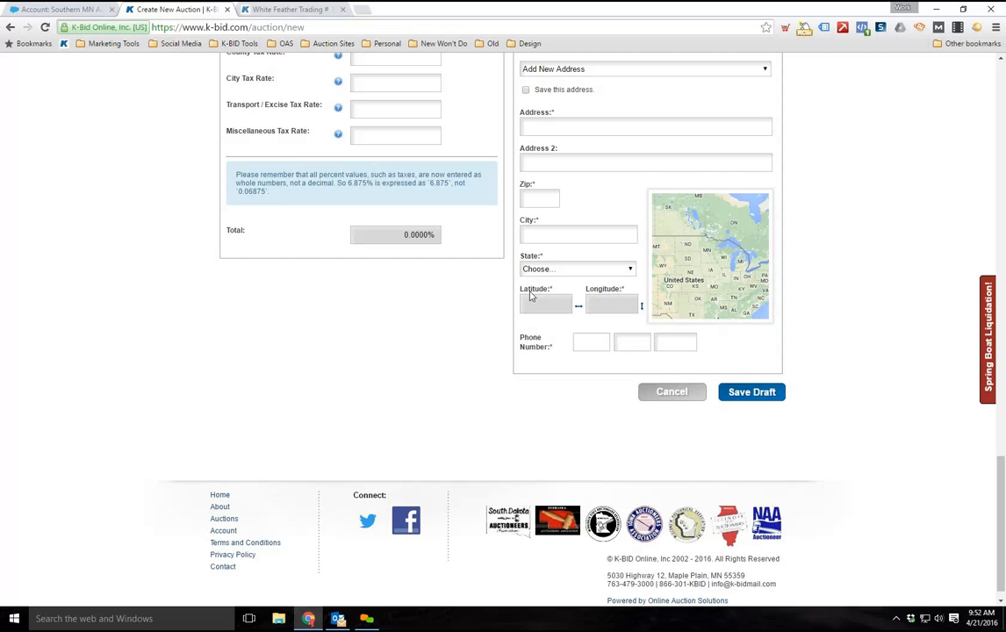
Set the state tax rate to 6.875 and the city tax rate to .5, and check the total
{"action": "scroll", "coordinate": [443, 351], "scroll_direction": "up", "scroll_amount": 4}
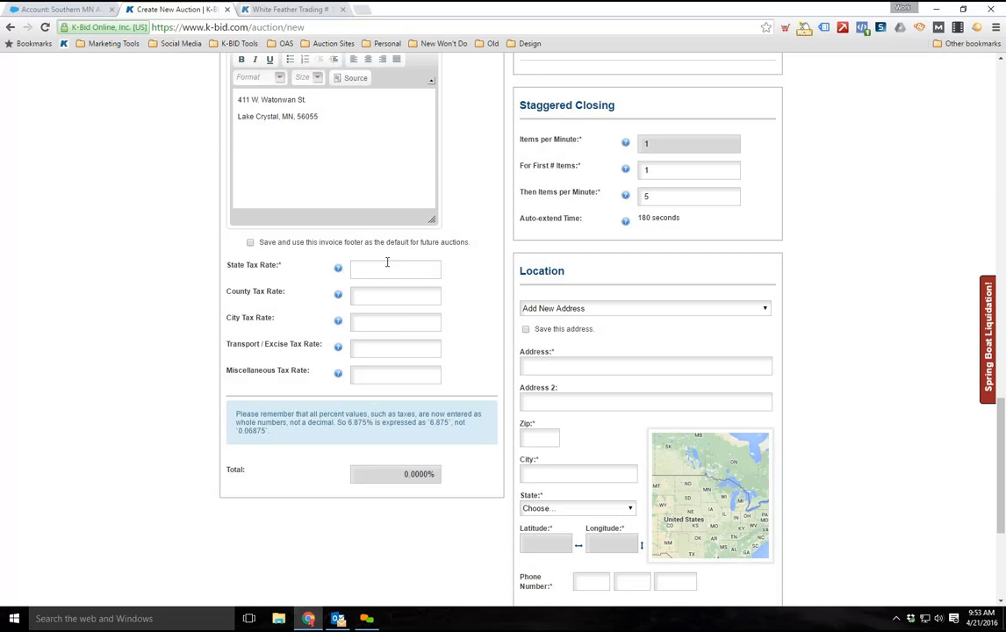
{"action": "type", "text": "6.875"}
{"action": "left_click", "coordinate": [378, 292]}
{"action": "type", "text": ".5"}
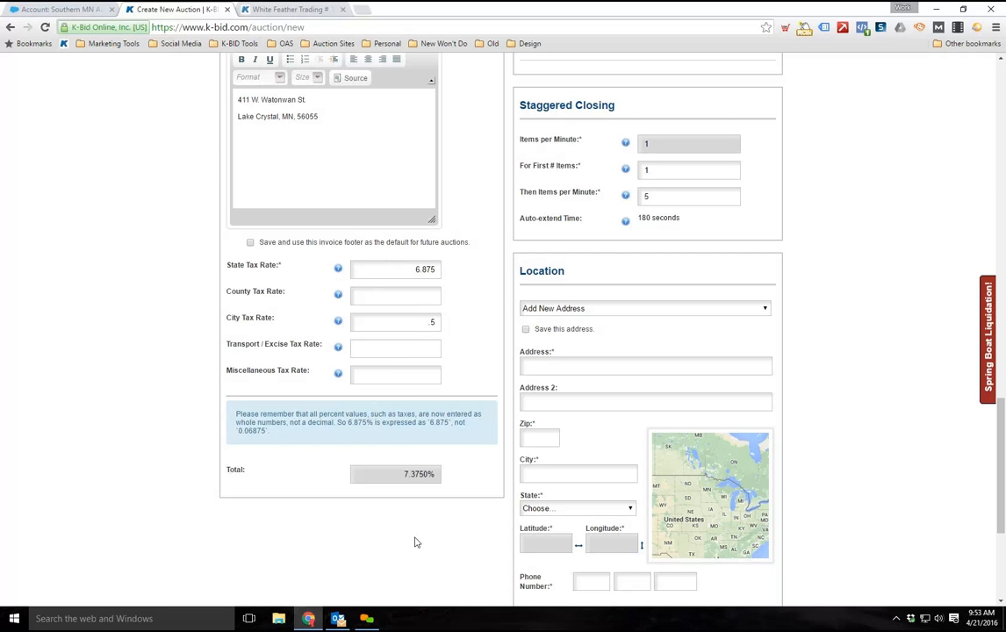
{"action": "left_click_drag", "start_coordinate": [394, 478], "coordinate": [441, 477]}
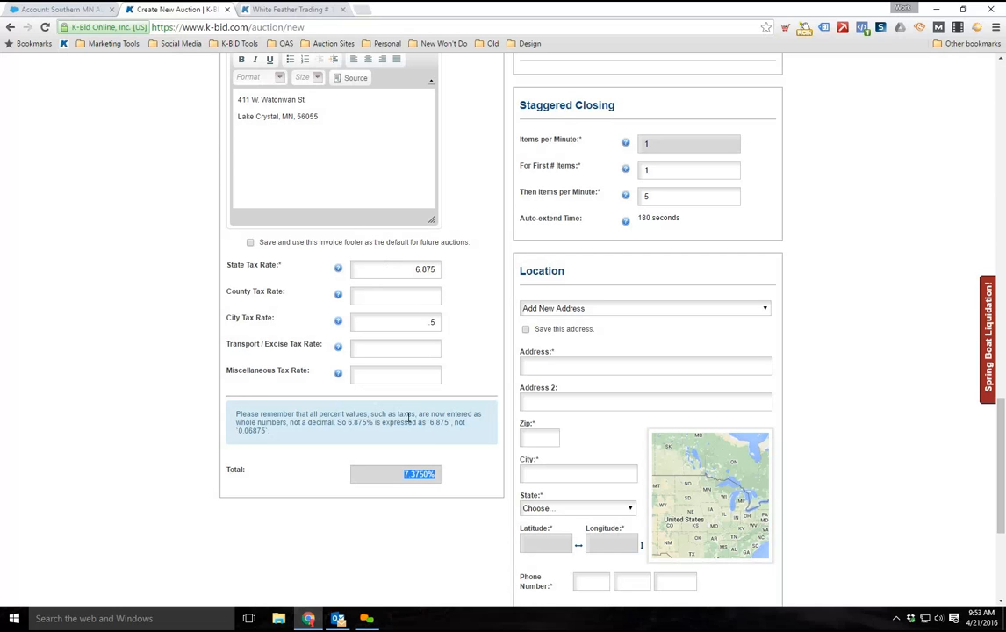
Clear the city tax rate and enter .5 as the county tax rate instead
{"action": "left_click", "coordinate": [454, 329]}
{"action": "left_click_drag", "start_coordinate": [425, 323], "coordinate": [440, 334]}
{"action": "key", "text": "BackSpace"}
{"action": "left_click", "coordinate": [418, 296]}
{"action": "type", "text": ".5"}
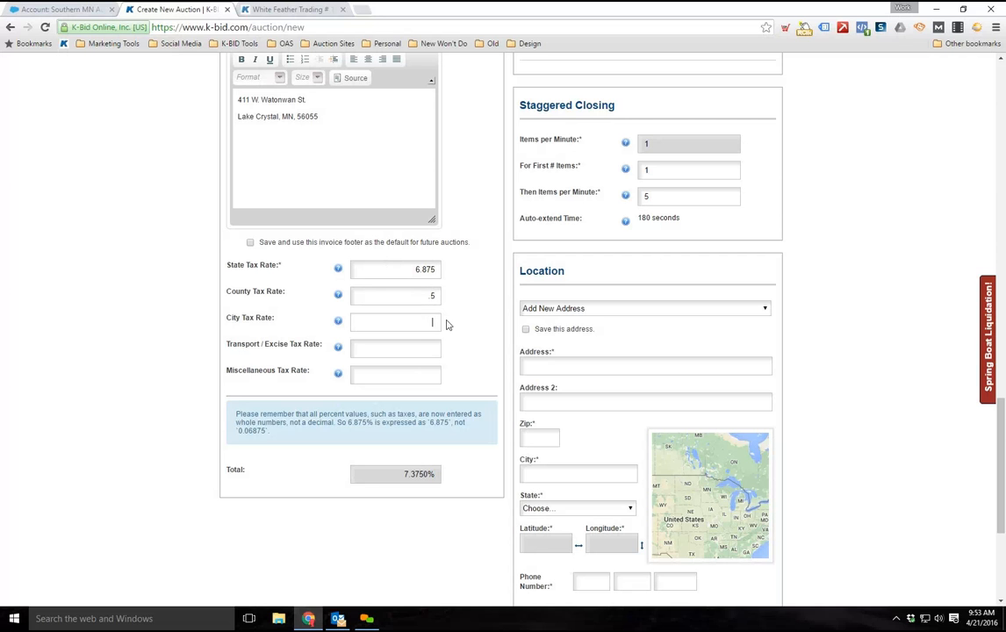
{"action": "scroll", "coordinate": [407, 515], "scroll_direction": "up", "scroll_amount": 1}
{"action": "scroll", "coordinate": [407, 503], "scroll_direction": "down", "scroll_amount": 2}
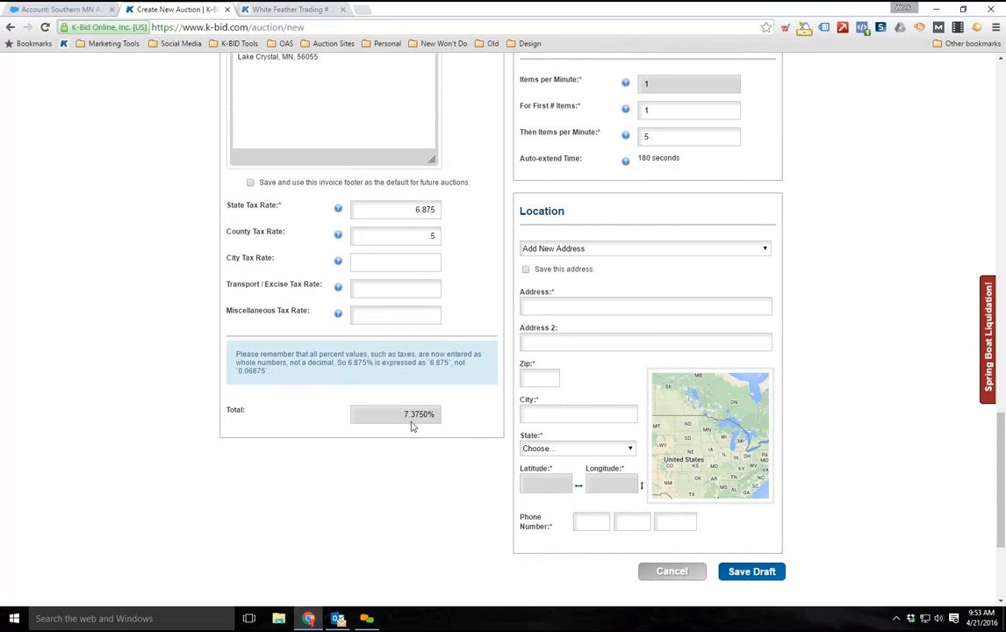
{"action": "left_click_drag", "start_coordinate": [406, 209], "coordinate": [472, 216]}
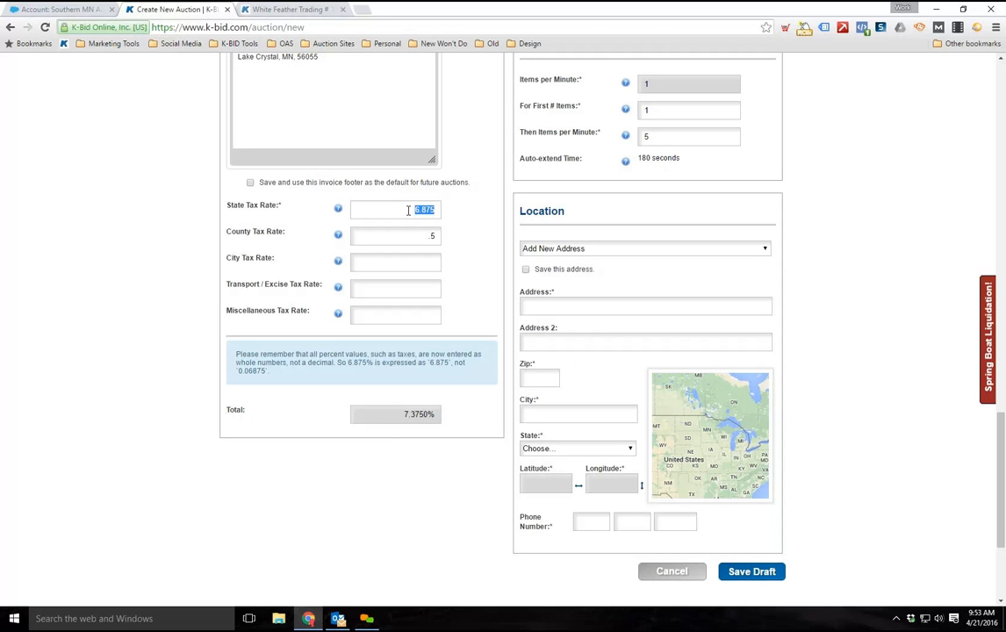
Replace the street address line of the invoice footer with "Southern MN Auctions"
{"action": "scroll", "coordinate": [325, 321], "scroll_direction": "up", "scroll_amount": 3}
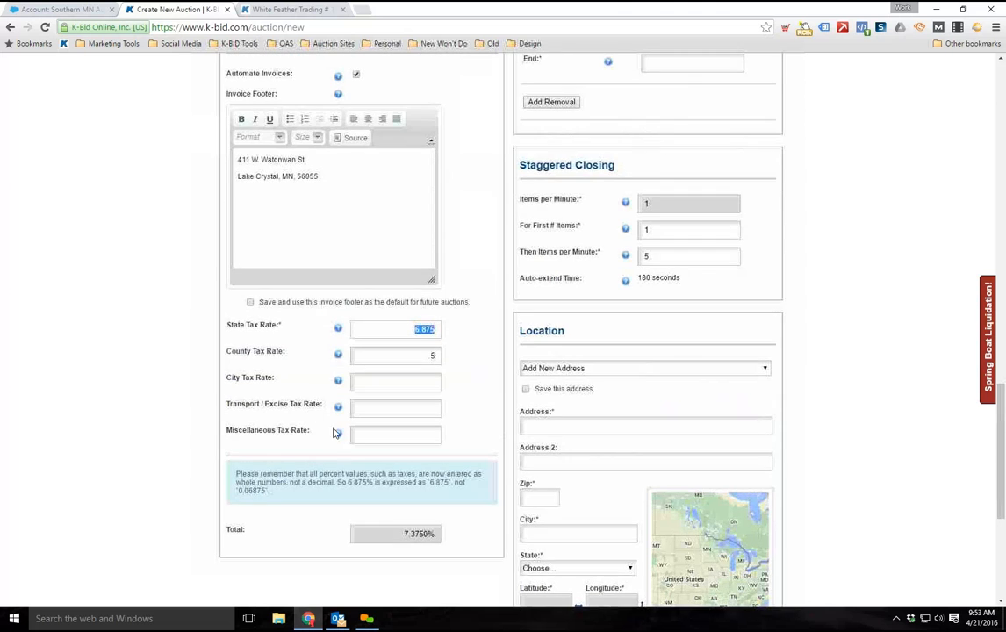
{"action": "scroll", "coordinate": [343, 276], "scroll_direction": "up", "scroll_amount": 1}
{"action": "left_click", "coordinate": [344, 276]}
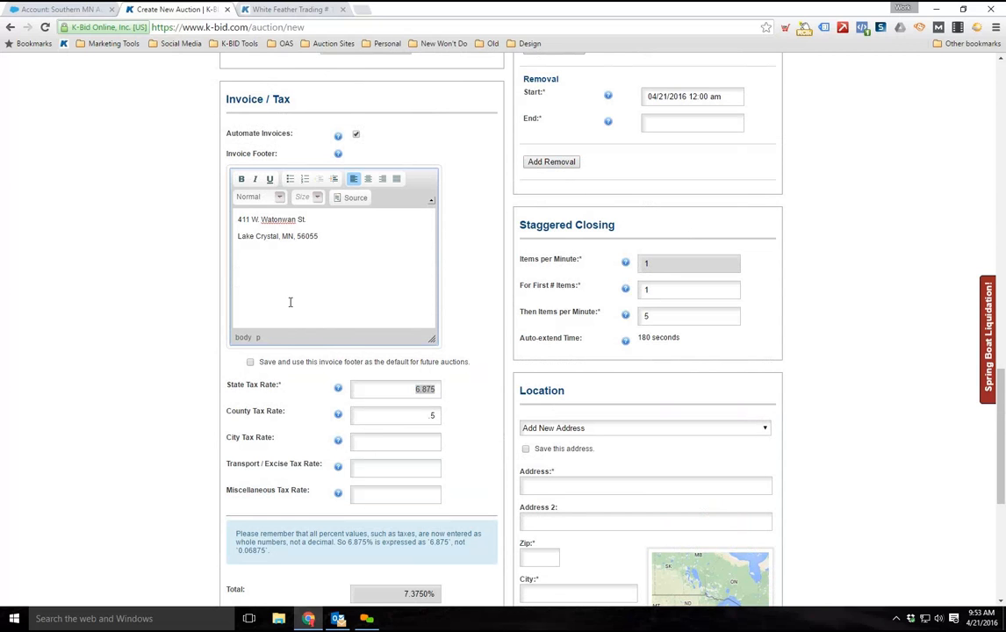
{"action": "scroll", "coordinate": [283, 299], "scroll_direction": "up", "scroll_amount": 1}
{"action": "left_click", "coordinate": [309, 278]}
{"action": "triple_click", "coordinate": [255, 280]}
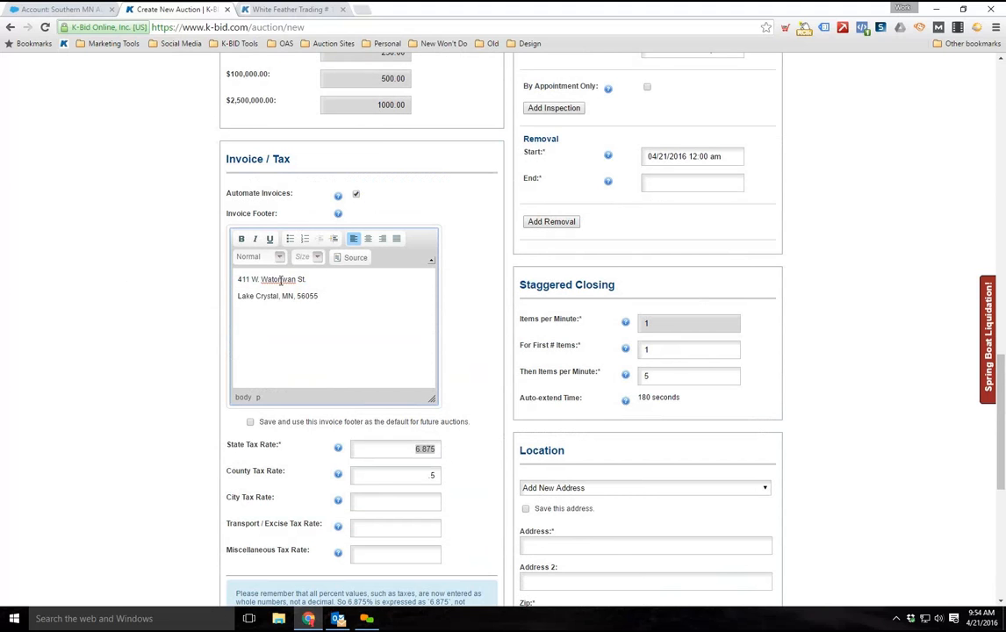
{"action": "type", "text": "Southern MN Auctions."}
Review the auction form's invoice, schedule, bid increment, category, description and notes sections, ending at the save option
{"action": "scroll", "coordinate": [184, 362], "scroll_direction": "up", "scroll_amount": 2}
{"action": "scroll", "coordinate": [229, 376], "scroll_direction": "down", "scroll_amount": 1}
{"action": "scroll", "coordinate": [299, 388], "scroll_direction": "up", "scroll_amount": 1}
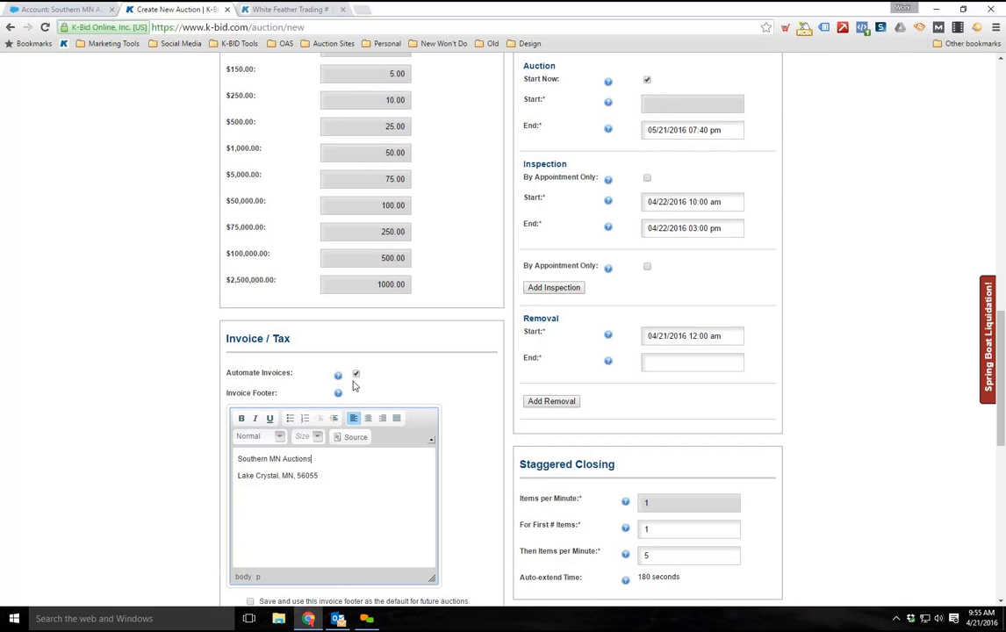
{"action": "scroll", "coordinate": [352, 387], "scroll_direction": "up", "scroll_amount": 2}
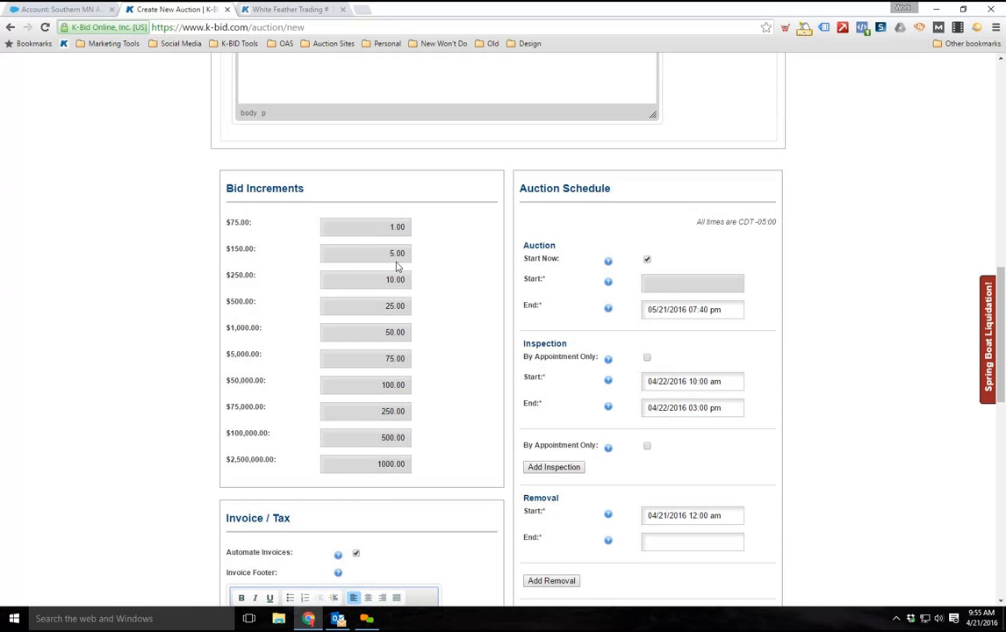
{"action": "scroll", "coordinate": [474, 477], "scroll_direction": "up", "scroll_amount": 3}
{"action": "scroll", "coordinate": [441, 474], "scroll_direction": "up", "scroll_amount": 5}
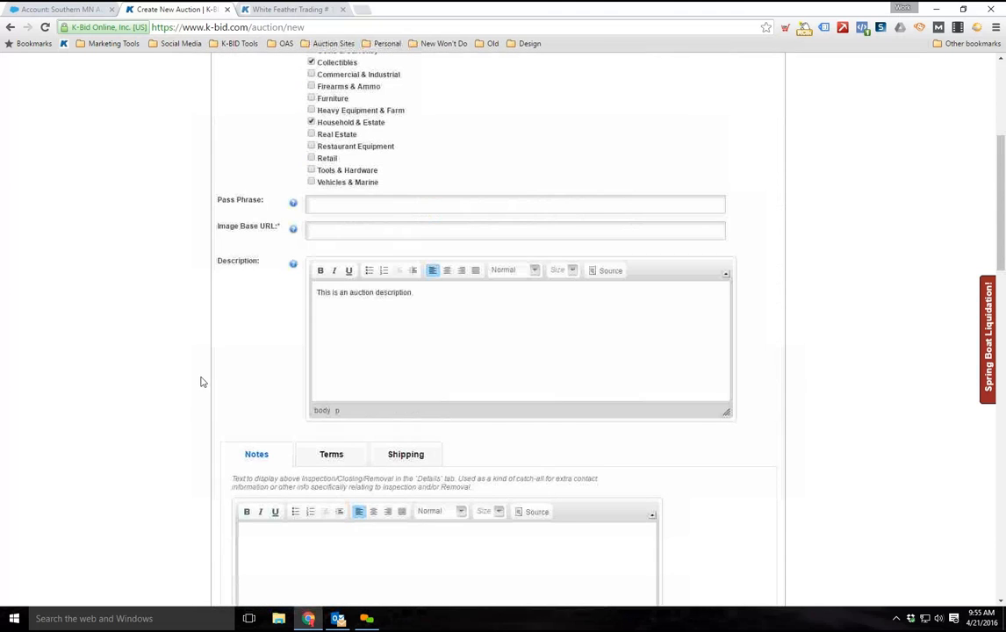
{"action": "scroll", "coordinate": [199, 378], "scroll_direction": "down", "scroll_amount": 4}
{"action": "scroll", "coordinate": [143, 336], "scroll_direction": "up", "scroll_amount": 3}
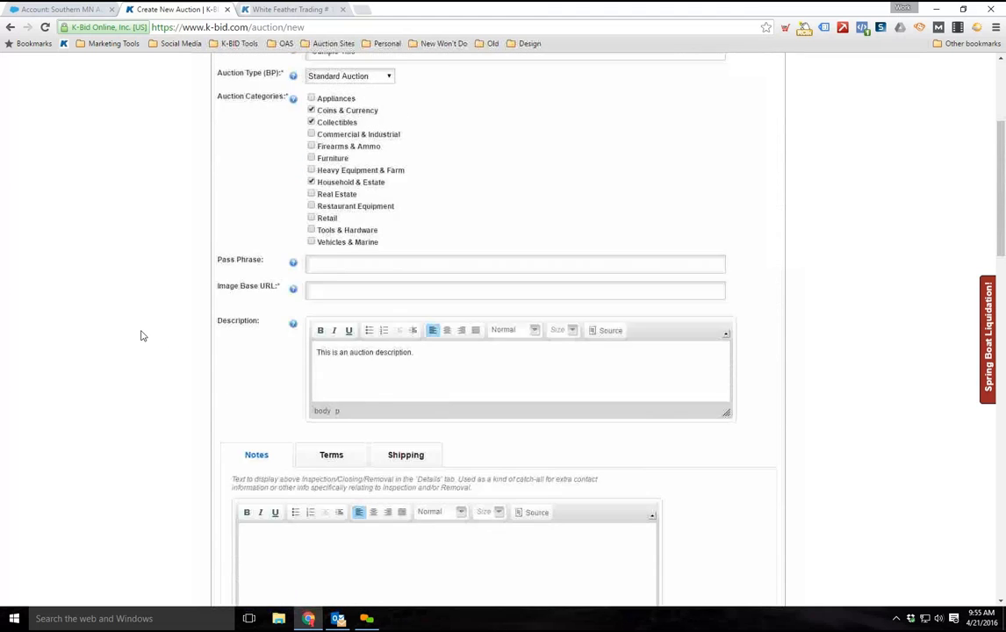
{"action": "scroll", "coordinate": [143, 336], "scroll_direction": "down", "scroll_amount": 1}
{"action": "scroll", "coordinate": [143, 335], "scroll_direction": "down", "scroll_amount": 7}
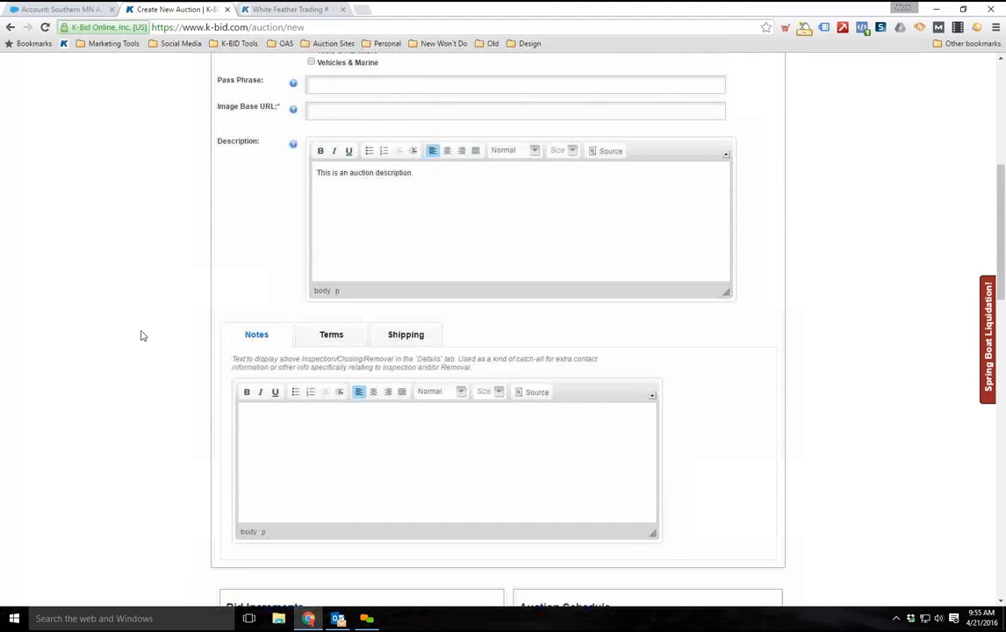
{"action": "scroll", "coordinate": [143, 335], "scroll_direction": "down", "scroll_amount": 9}
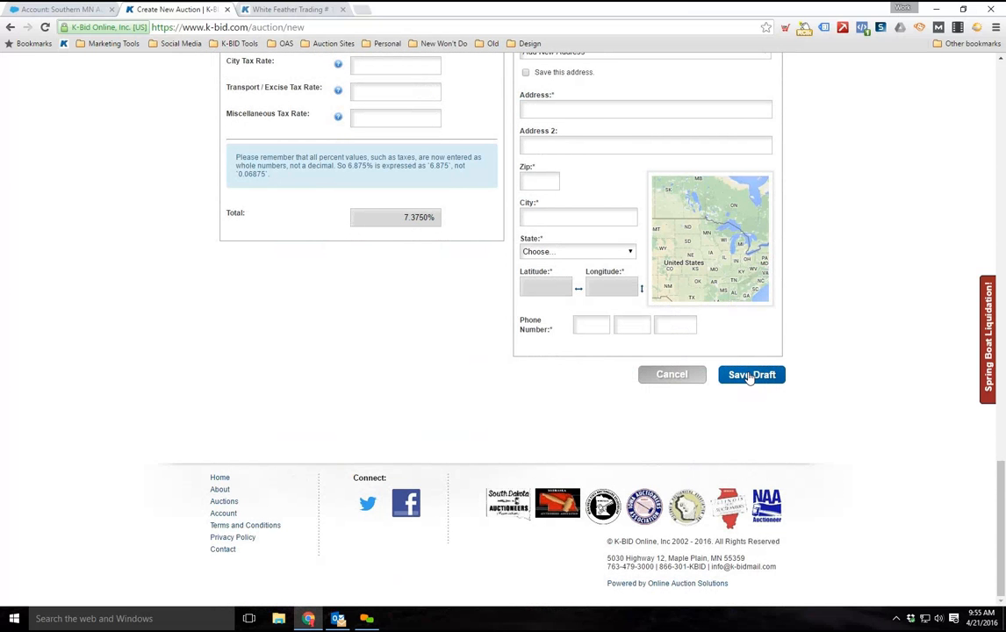
Save the new auction as a draft and check the dashboard's lists of all auctions and current auctions
{"action": "left_click", "coordinate": [748, 379]}
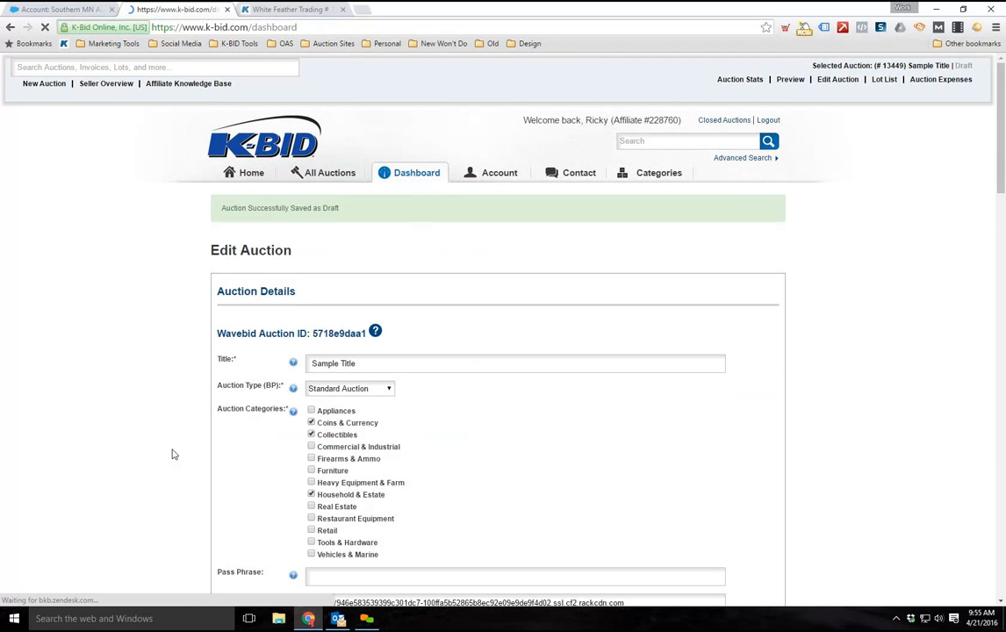
{"action": "scroll", "coordinate": [186, 308], "scroll_direction": "down", "scroll_amount": 3}
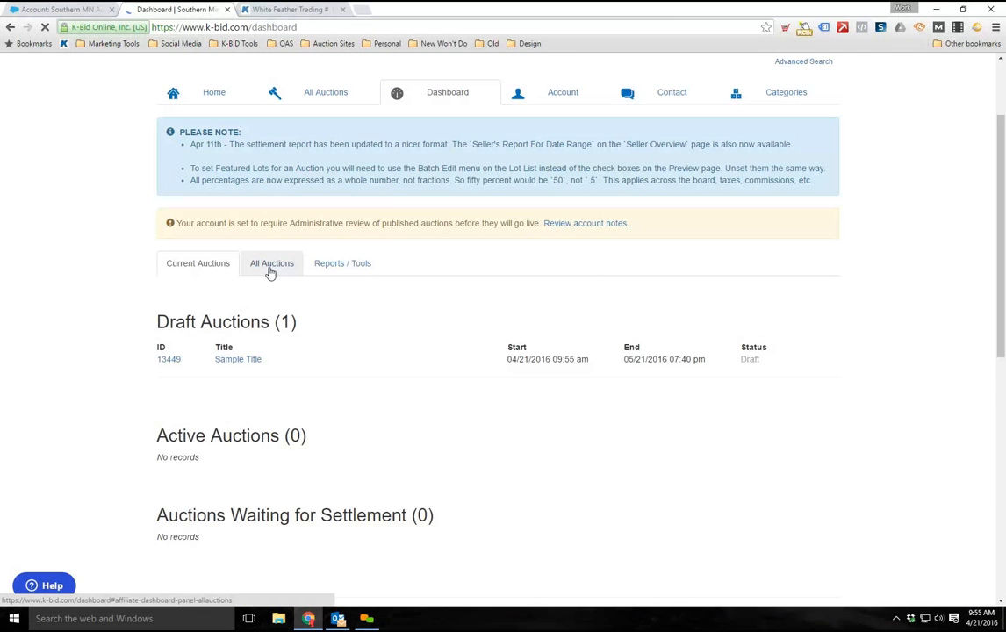
{"action": "left_click", "coordinate": [271, 267]}
{"action": "scroll", "coordinate": [189, 356], "scroll_direction": "down", "scroll_amount": 2}
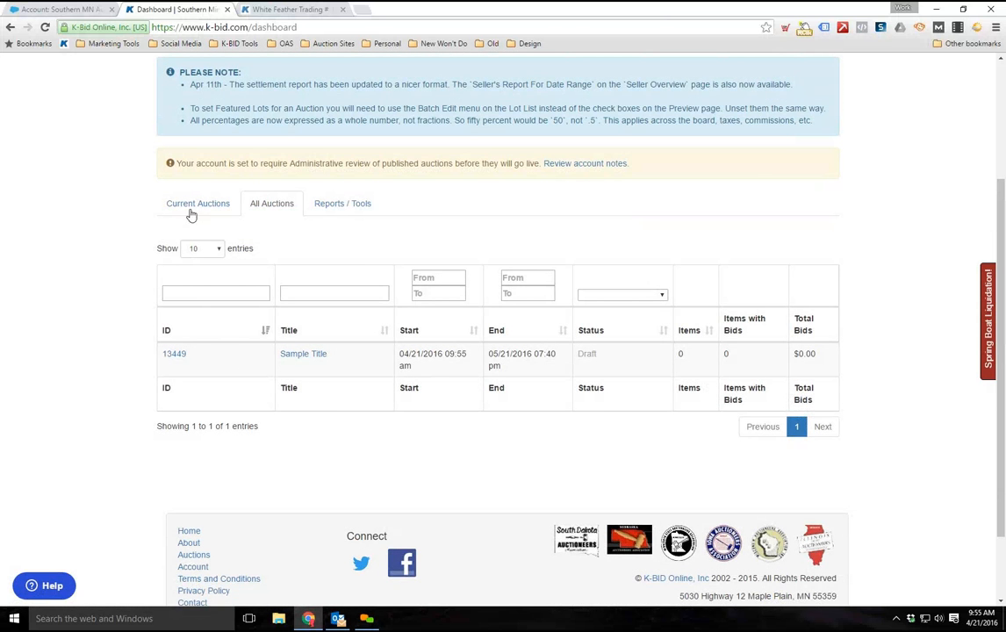
{"action": "left_click", "coordinate": [230, 206]}
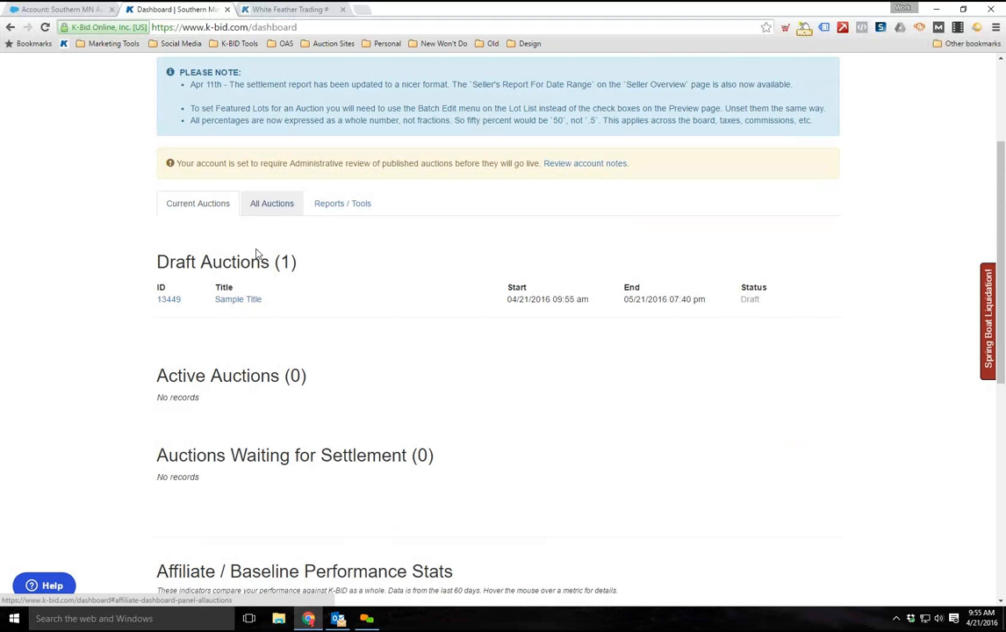
Open the lot list of the draft auction "Sample Title" and check the selected auction's number, title and status
{"action": "left_click", "coordinate": [172, 301]}
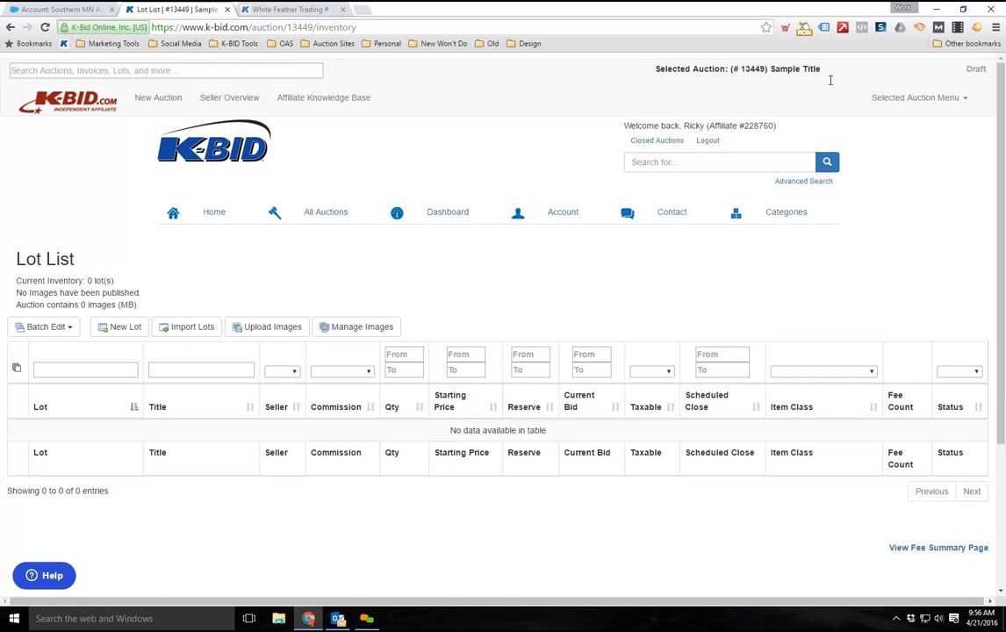
{"action": "triple_click", "coordinate": [744, 71]}
{"action": "left_click_drag", "start_coordinate": [770, 69], "coordinate": [831, 70]}
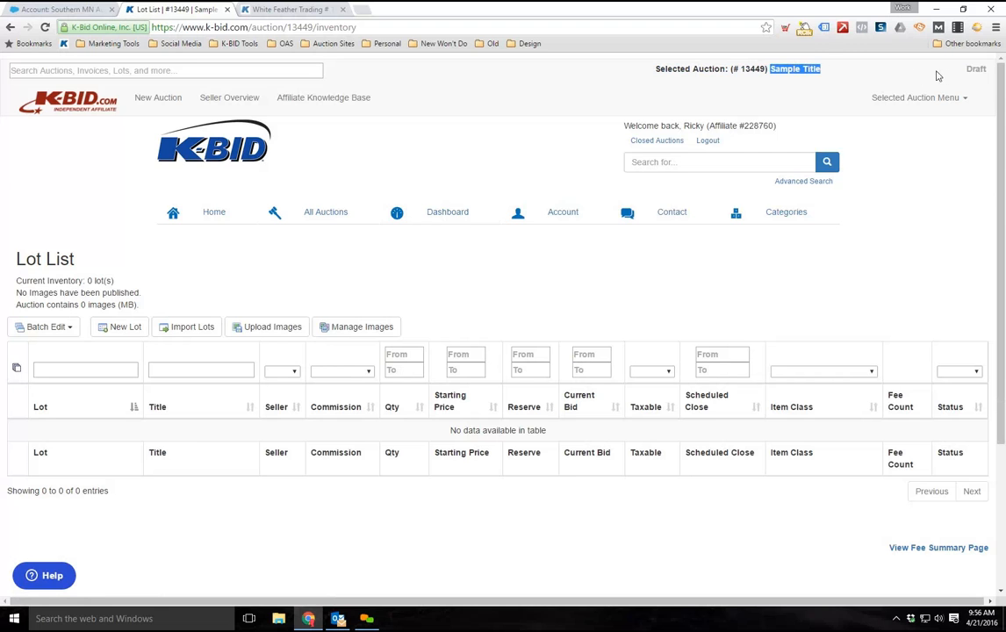
{"action": "left_click_drag", "start_coordinate": [968, 69], "coordinate": [988, 69]}
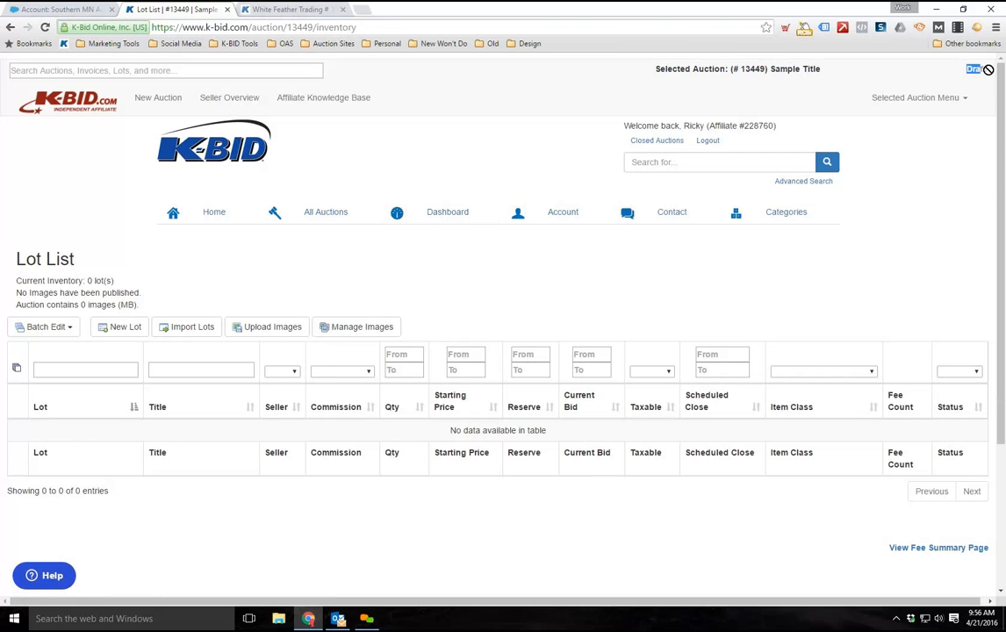
{"action": "left_click_drag", "start_coordinate": [762, 69], "coordinate": [740, 71]}
{"action": "left_click", "coordinate": [756, 70]}
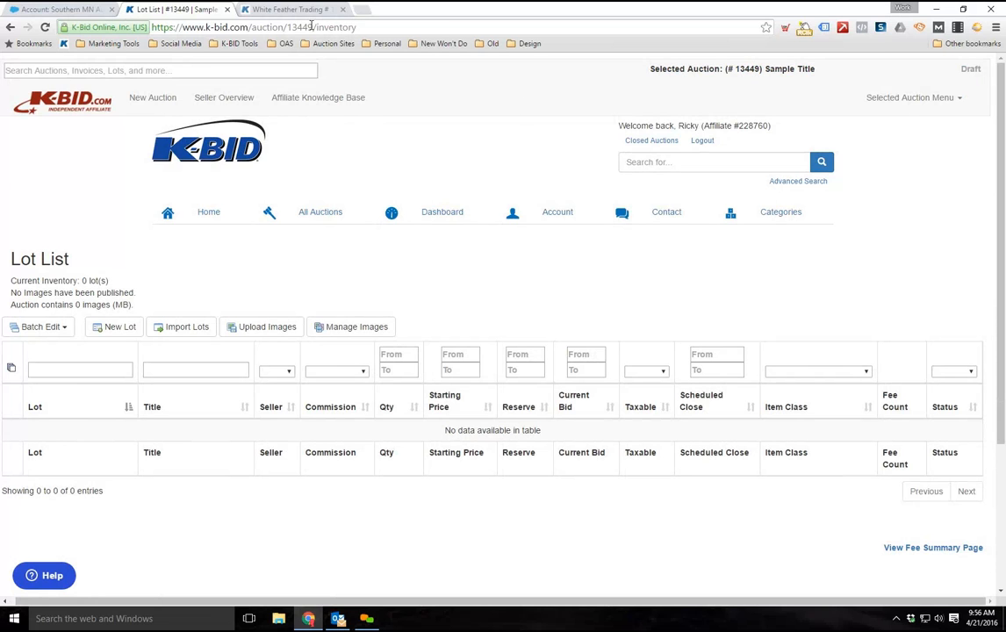
{"action": "double_click", "coordinate": [299, 27]}
{"action": "left_click", "coordinate": [694, 88]}
{"action": "left_click_drag", "start_coordinate": [759, 67], "coordinate": [744, 68]}
{"action": "left_click", "coordinate": [791, 162]}
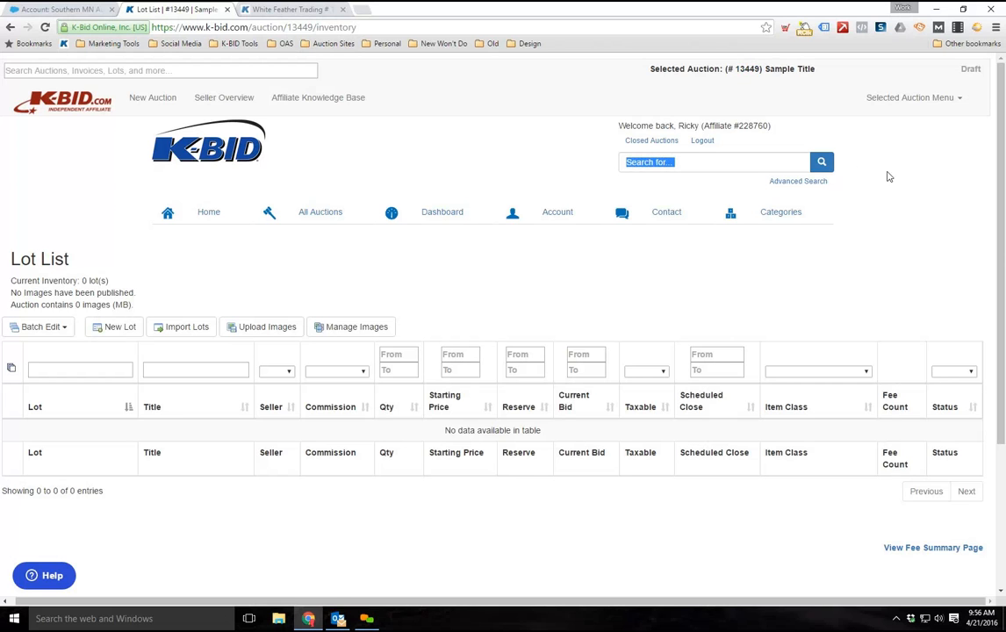
Open the selected auction's stats and review the item totals, bidding by the hour, bidder figures and watch list statistics
{"action": "left_click", "coordinate": [961, 103]}
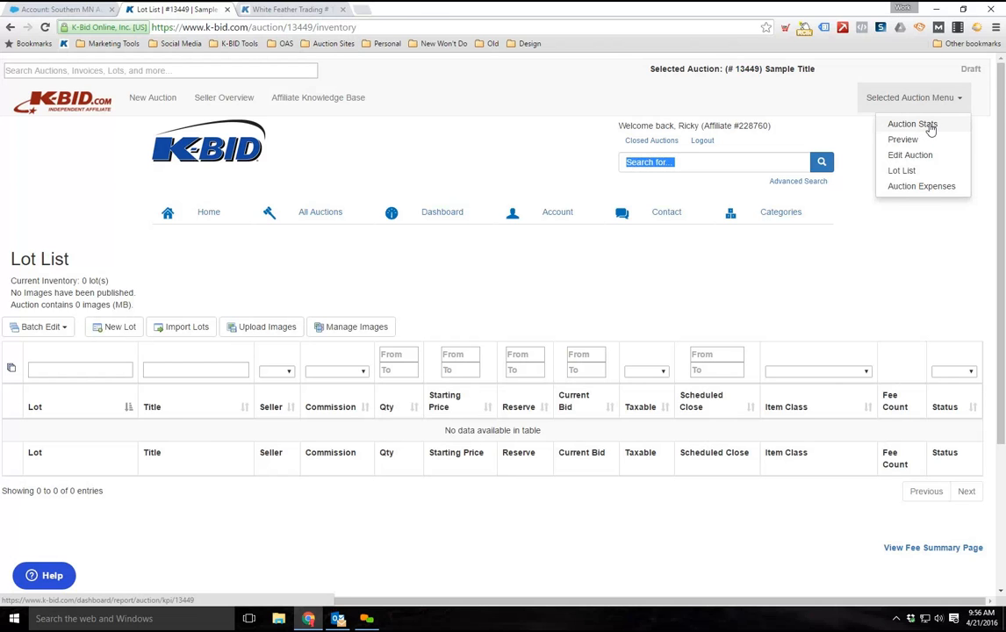
{"action": "left_click", "coordinate": [931, 128]}
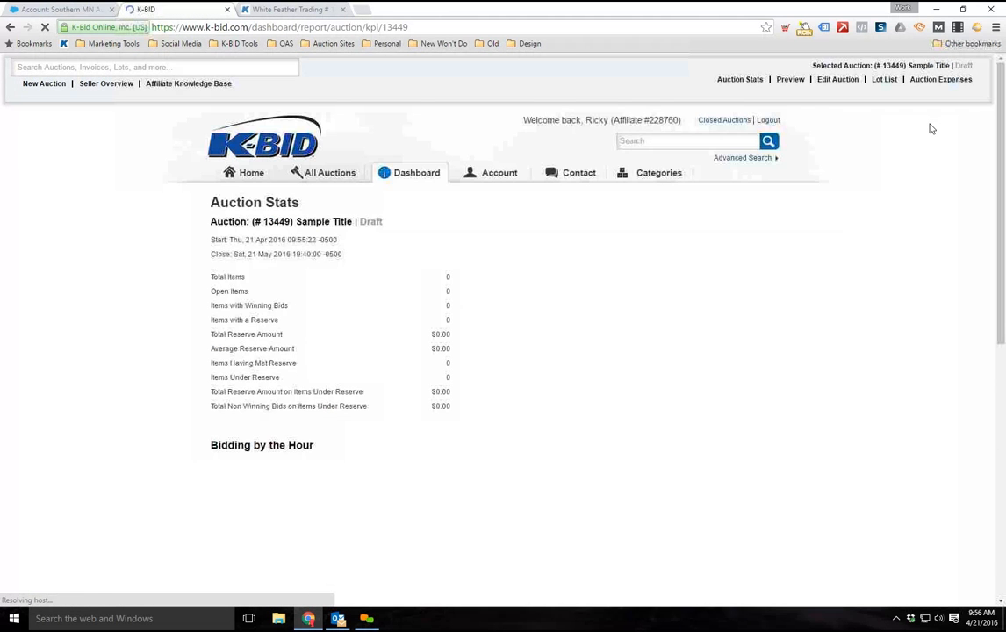
{"action": "scroll", "coordinate": [151, 356], "scroll_direction": "down", "scroll_amount": 2}
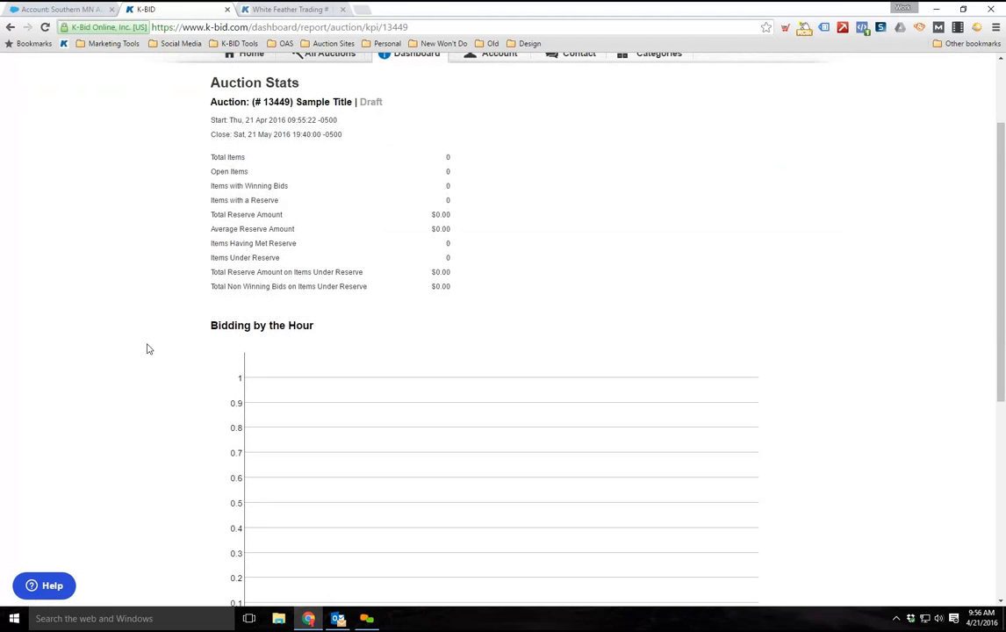
{"action": "scroll", "coordinate": [202, 480], "scroll_direction": "down", "scroll_amount": 5}
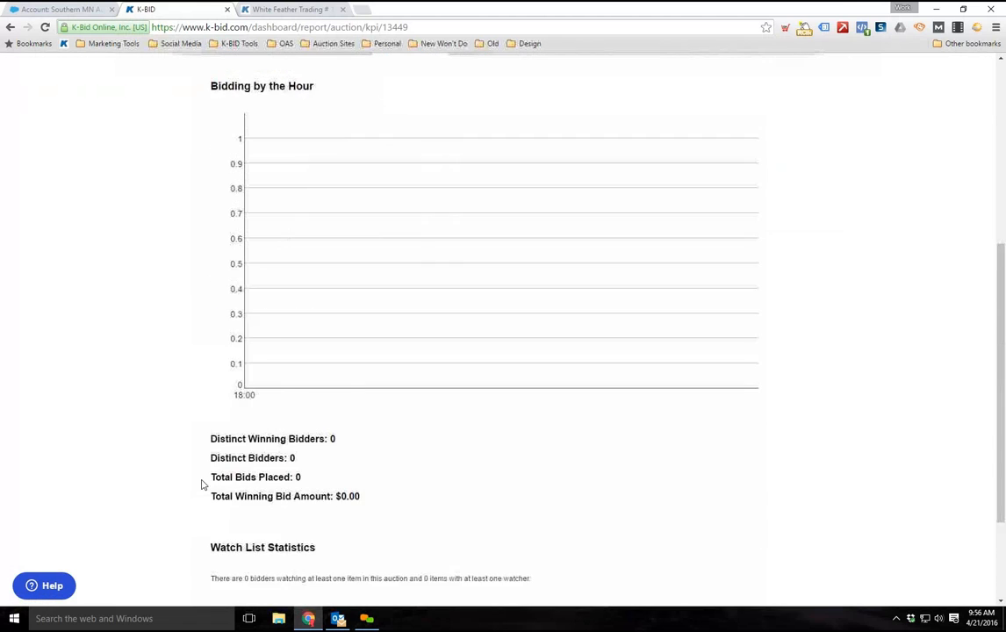
{"action": "scroll", "coordinate": [283, 369], "scroll_direction": "down", "scroll_amount": 1}
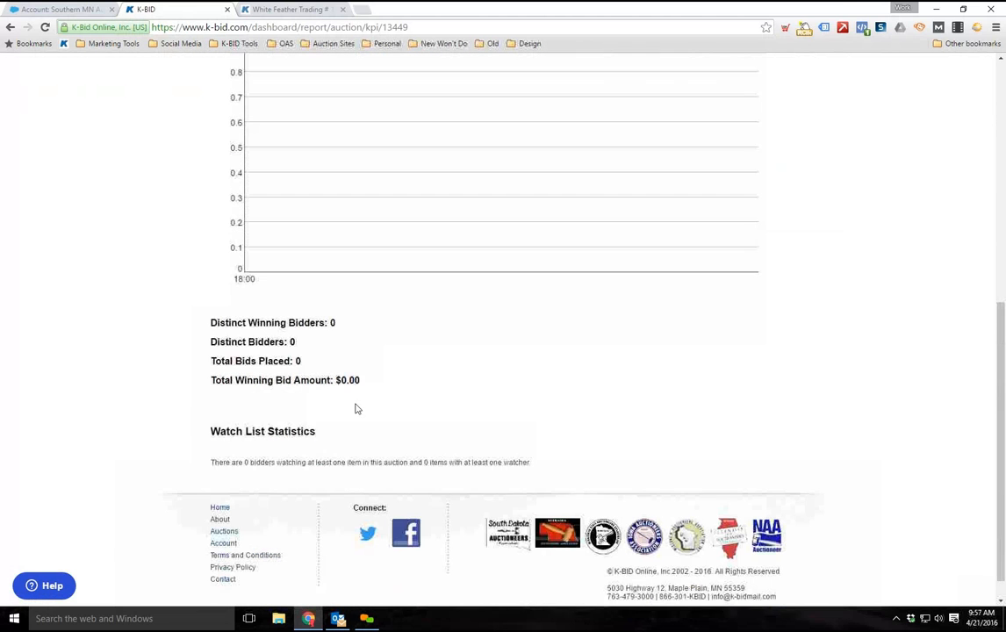
{"action": "scroll", "coordinate": [345, 386], "scroll_direction": "down", "scroll_amount": 1}
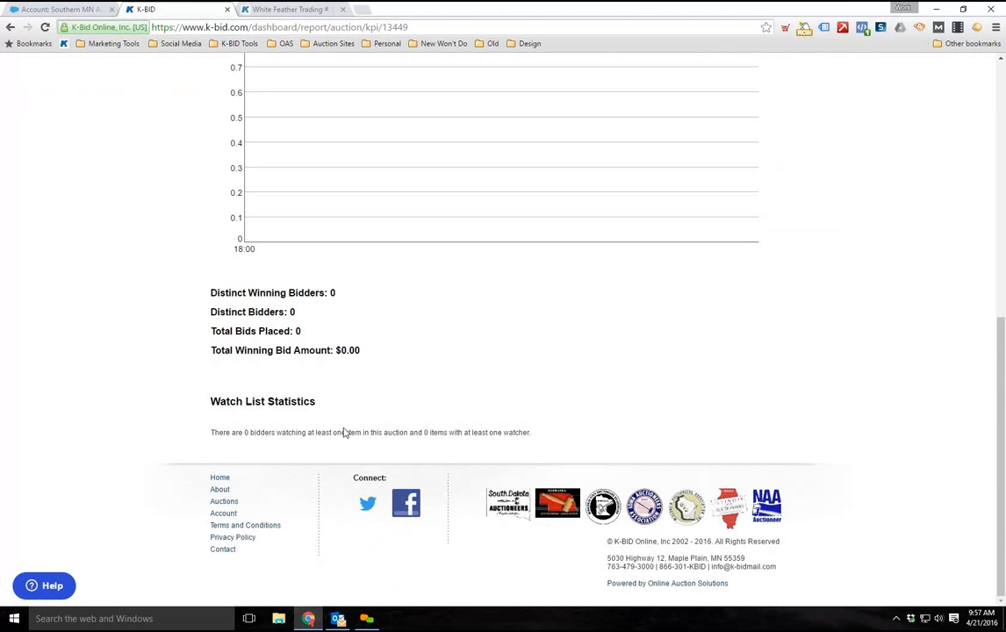
{"action": "scroll", "coordinate": [346, 429], "scroll_direction": "up", "scroll_amount": 2}
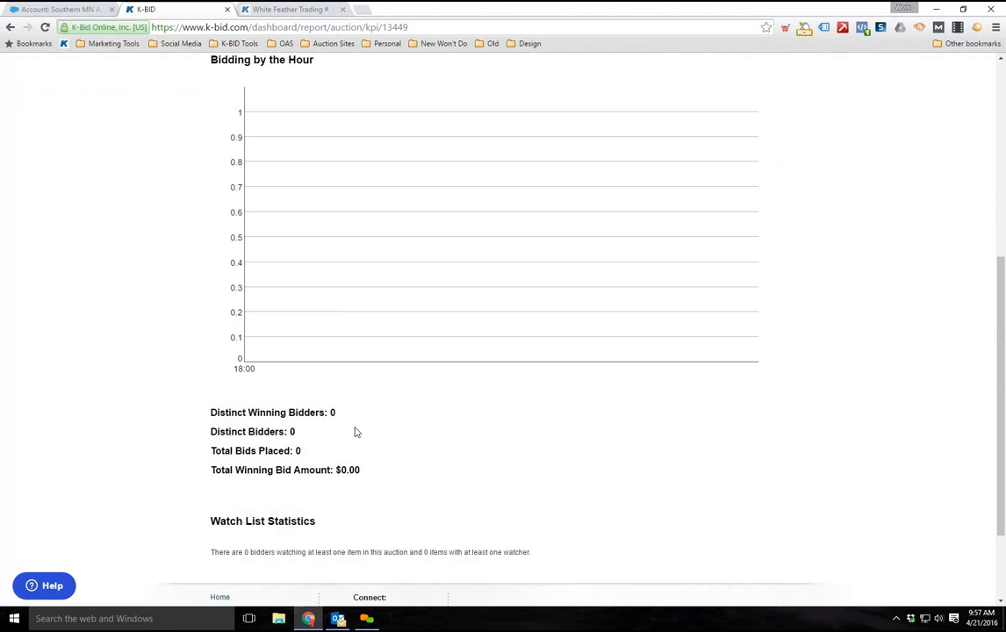
{"action": "scroll", "coordinate": [374, 430], "scroll_direction": "up", "scroll_amount": 5}
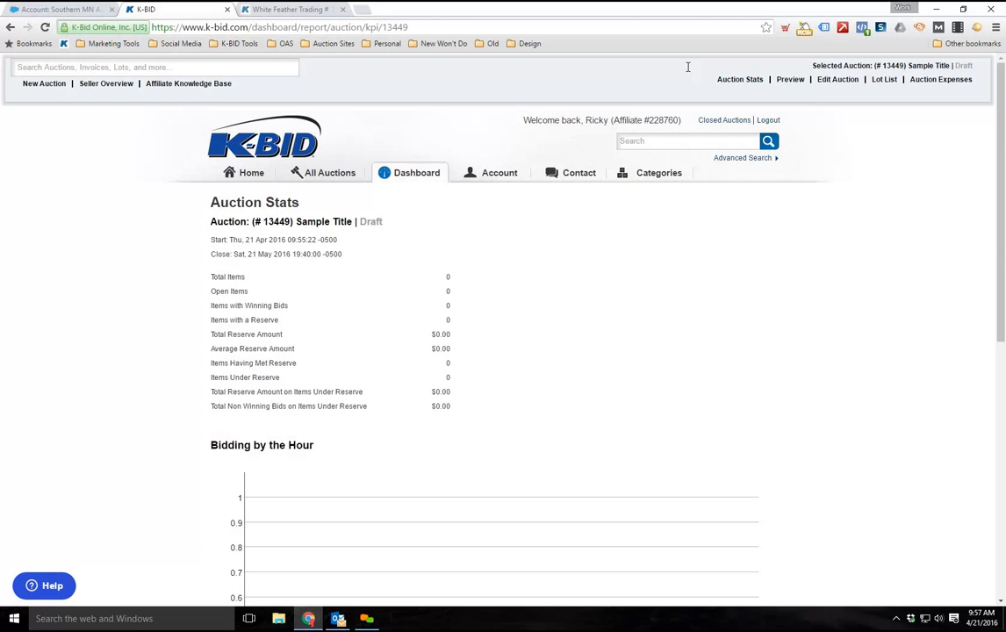
Examine the selected auction's title, status and management links in the page header
{"action": "left_click_drag", "start_coordinate": [961, 93], "coordinate": [981, 98]}
{"action": "left_click", "coordinate": [821, 92]}
{"action": "left_click_drag", "start_coordinate": [810, 66], "coordinate": [972, 102]}
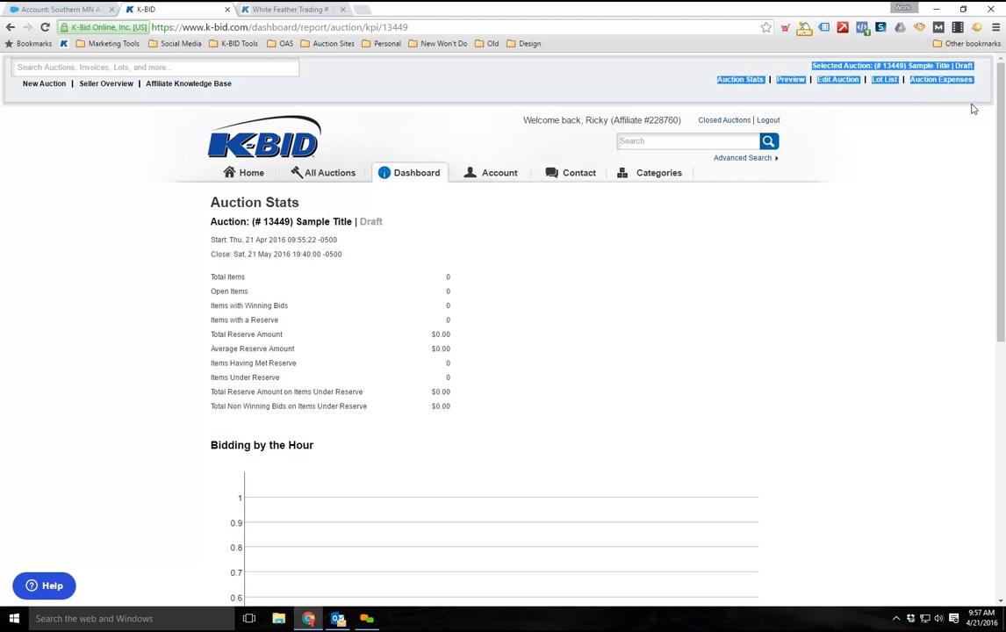
{"action": "left_click", "coordinate": [960, 110]}
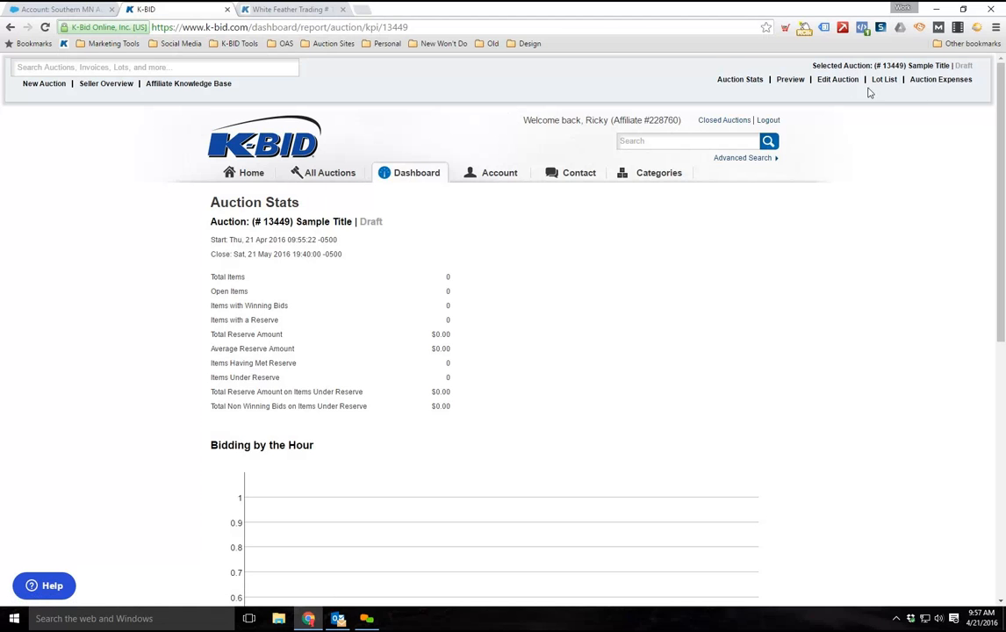
{"action": "left_click_drag", "start_coordinate": [810, 66], "coordinate": [967, 100]}
{"action": "left_click", "coordinate": [922, 128]}
{"action": "scroll", "coordinate": [871, 168], "scroll_direction": "down", "scroll_amount": 1}
{"action": "scroll", "coordinate": [871, 166], "scroll_direction": "up", "scroll_amount": 1}
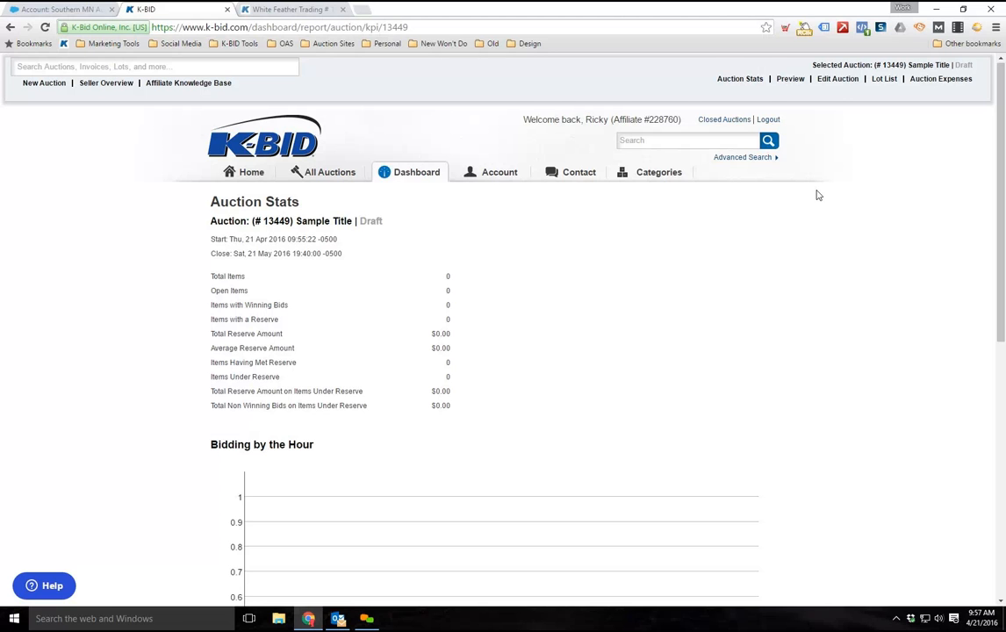
Preview the draft auction's public page, and look over its details in the auction editing form
{"action": "left_click", "coordinate": [794, 84]}
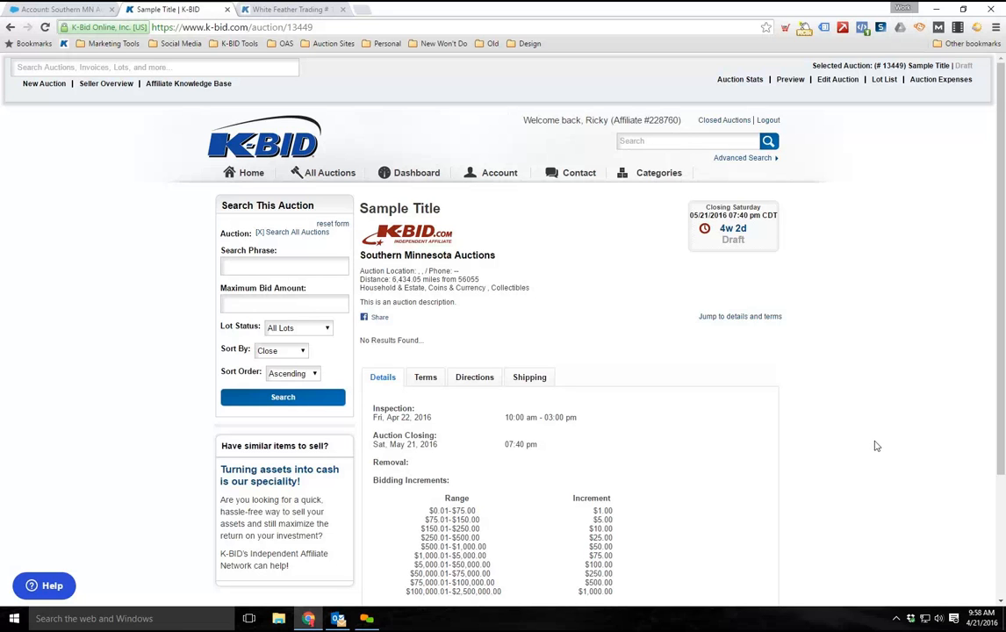
{"action": "left_click", "coordinate": [836, 80]}
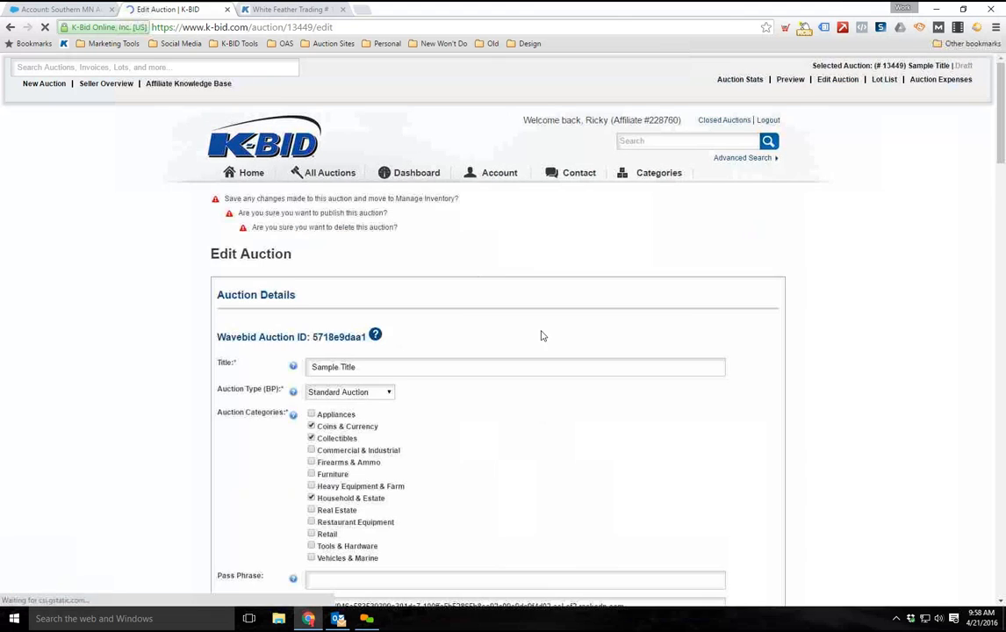
{"action": "scroll", "coordinate": [197, 369], "scroll_direction": "down", "scroll_amount": 5}
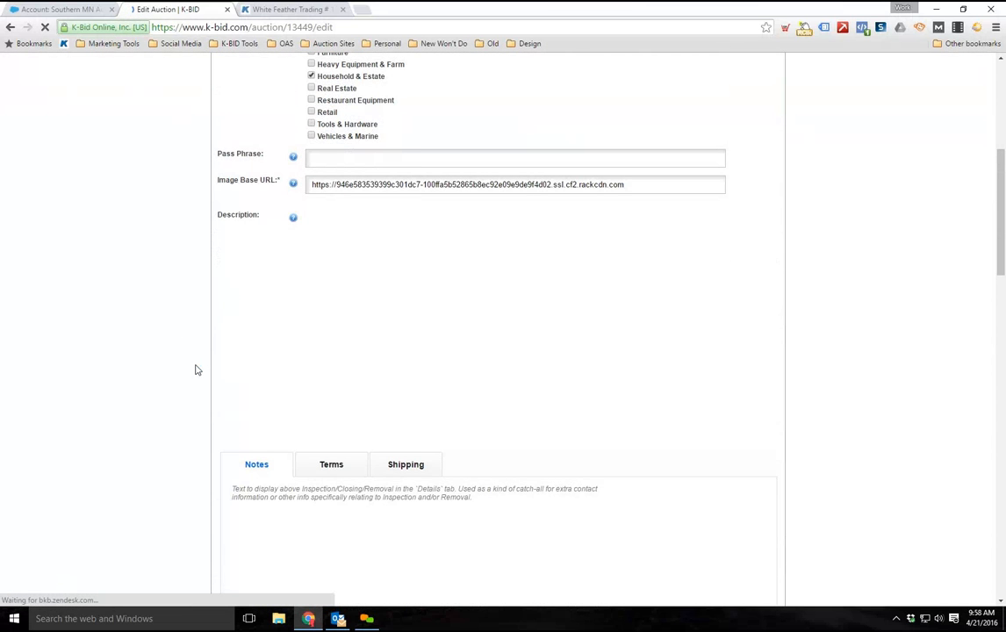
{"action": "scroll", "coordinate": [859, 407], "scroll_direction": "down", "scroll_amount": 5}
{"action": "scroll", "coordinate": [860, 407], "scroll_direction": "up", "scroll_amount": 15}
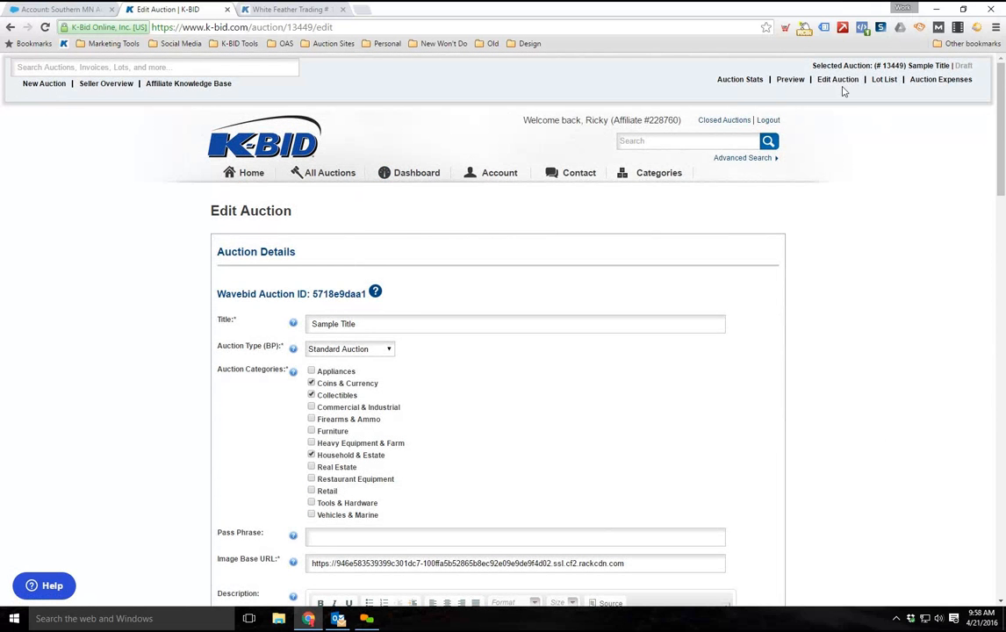
Return to the auction's lot list and start a new lot
{"action": "left_click", "coordinate": [883, 81]}
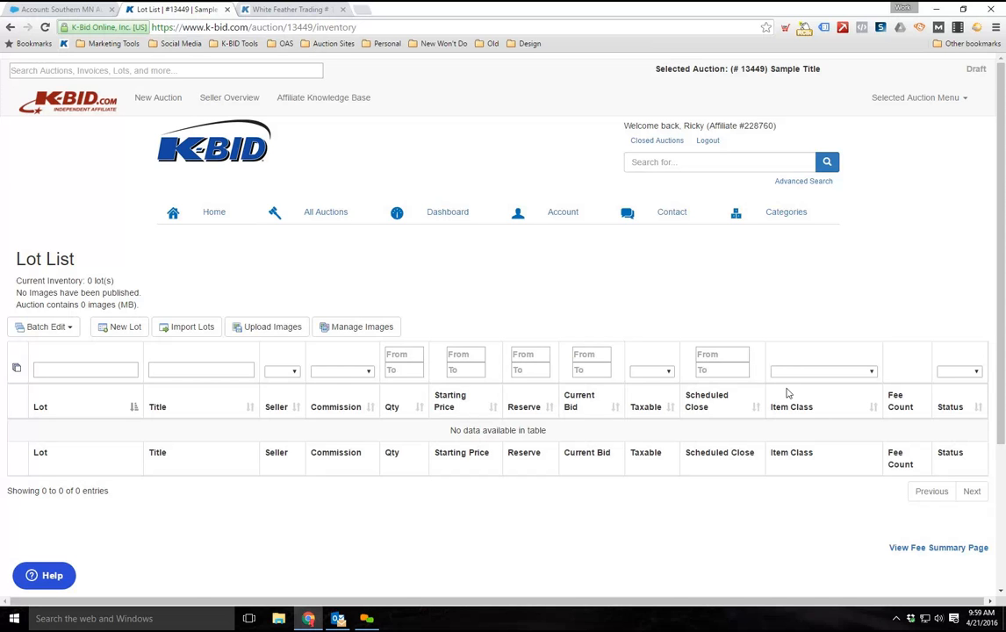
{"action": "scroll", "coordinate": [401, 323], "scroll_direction": "down", "scroll_amount": 1}
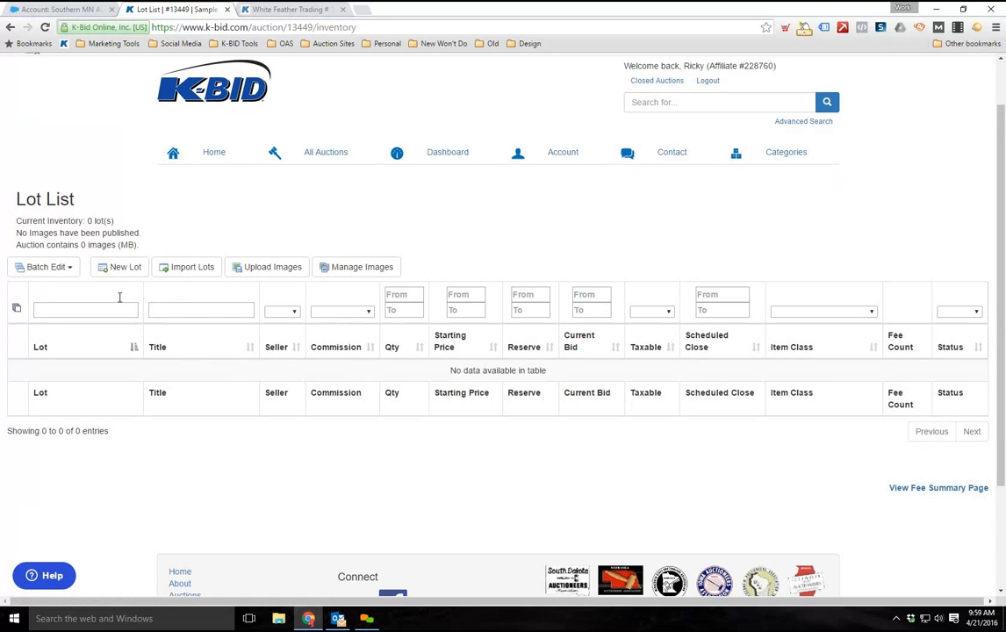
{"action": "left_click", "coordinate": [115, 275]}
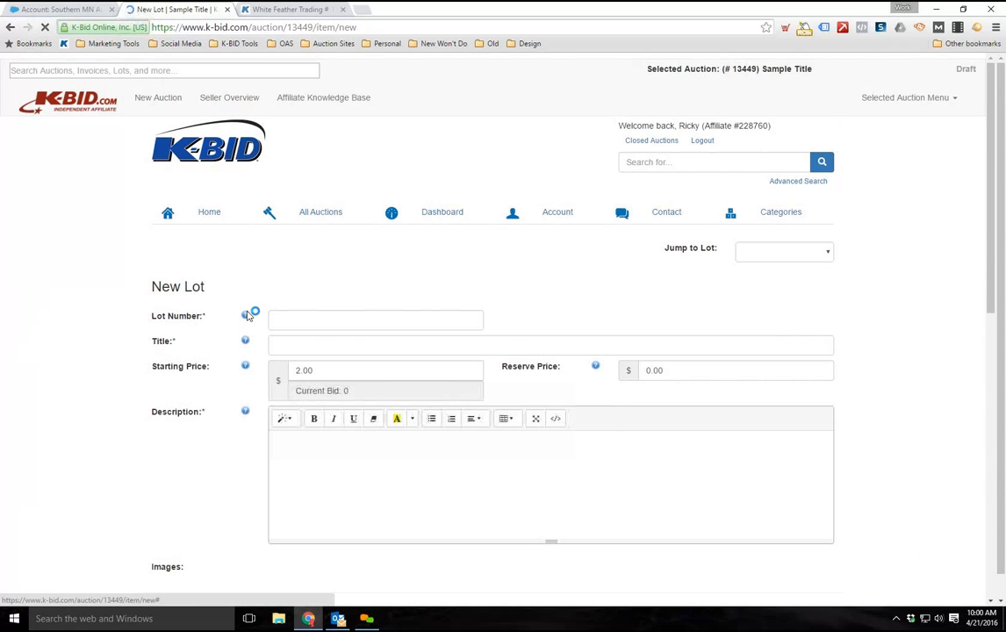
{"action": "mouse_move", "coordinate": [246, 315]}
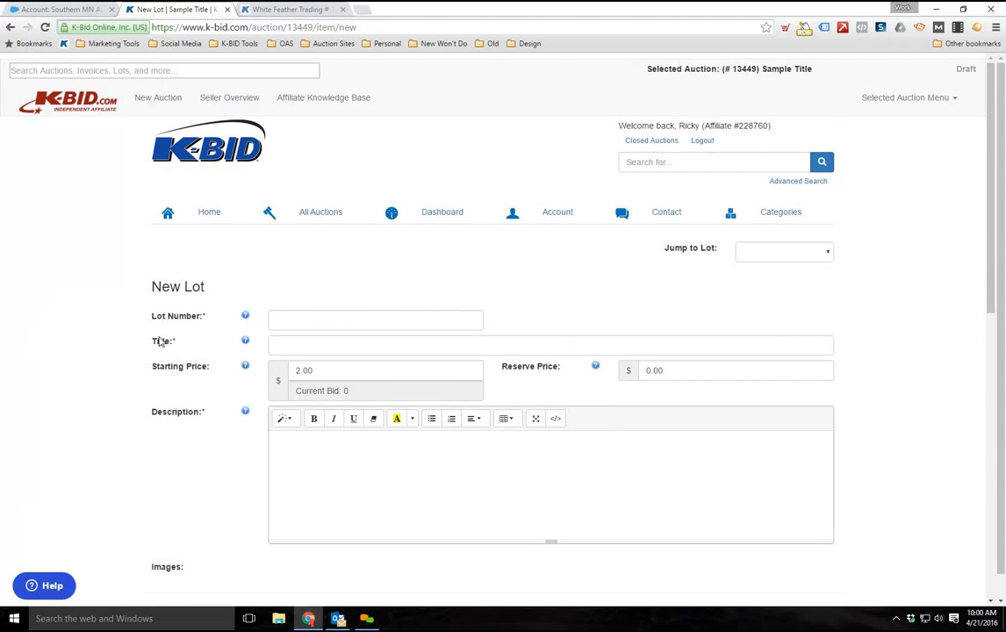
{"action": "scroll", "coordinate": [134, 310], "scroll_direction": "down", "scroll_amount": 2}
{"action": "scroll", "coordinate": [225, 245], "scroll_direction": "up", "scroll_amount": 1}
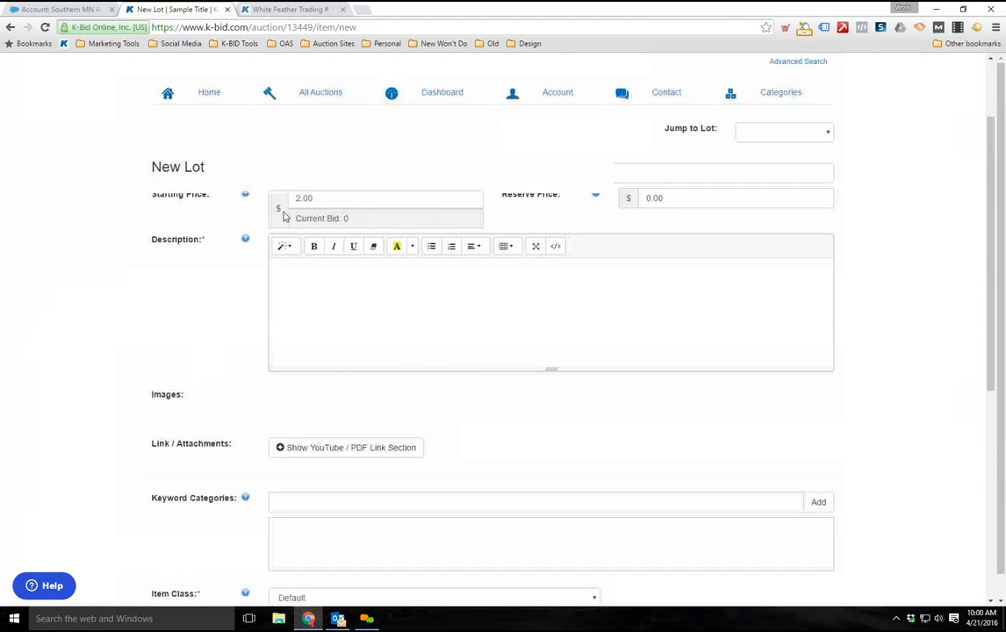
Enter lot number 17 and the title "2005 Chevy Truck" for the new lot
{"action": "left_click", "coordinate": [281, 204]}
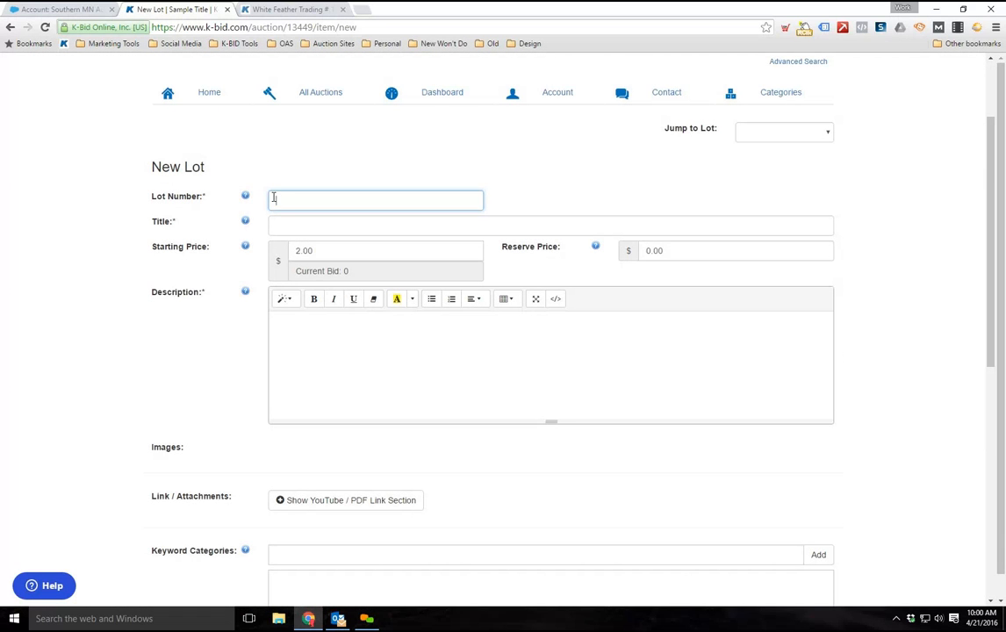
{"action": "type", "text": "17"}
{"action": "key", "text": "Tab"}
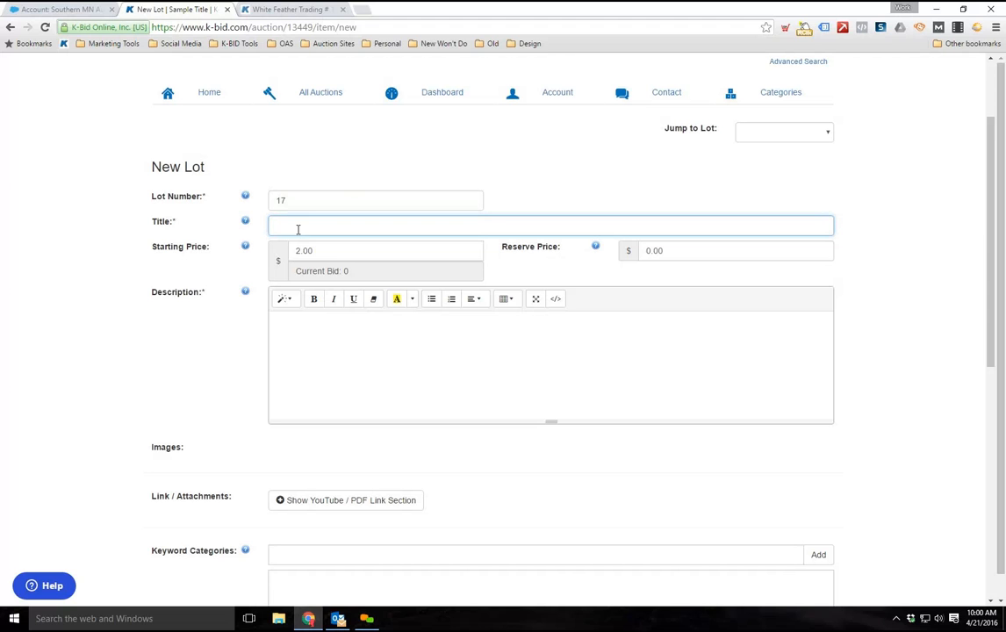
{"action": "type", "text": "2005 Chevy"}
{"action": "type", "text": "Truck"}
Examine the new lot's starting price
{"action": "left_click", "coordinate": [294, 250]}
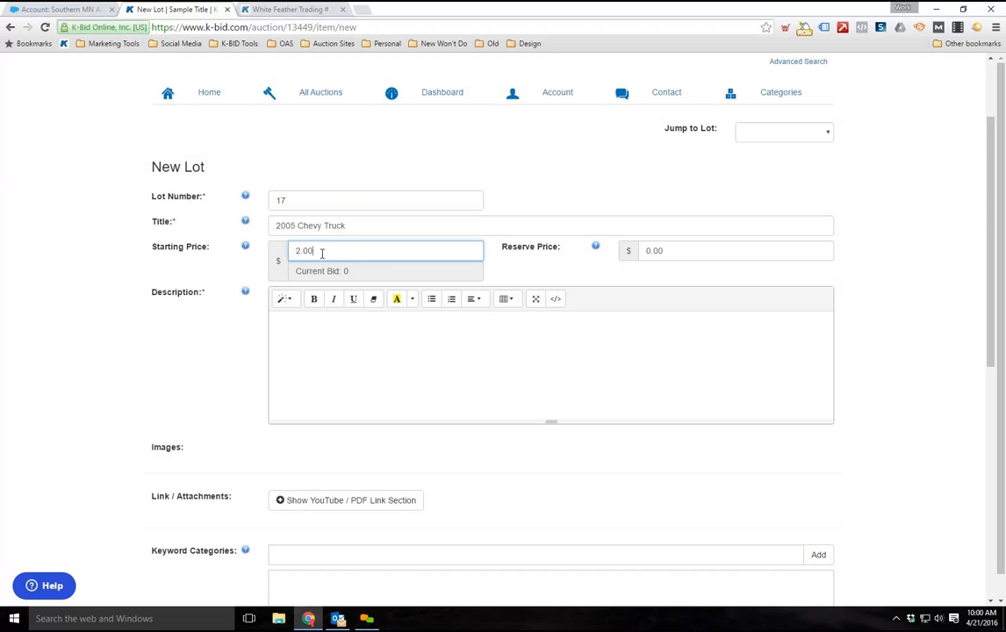
{"action": "left_click_drag", "start_coordinate": [314, 252], "coordinate": [233, 256]}
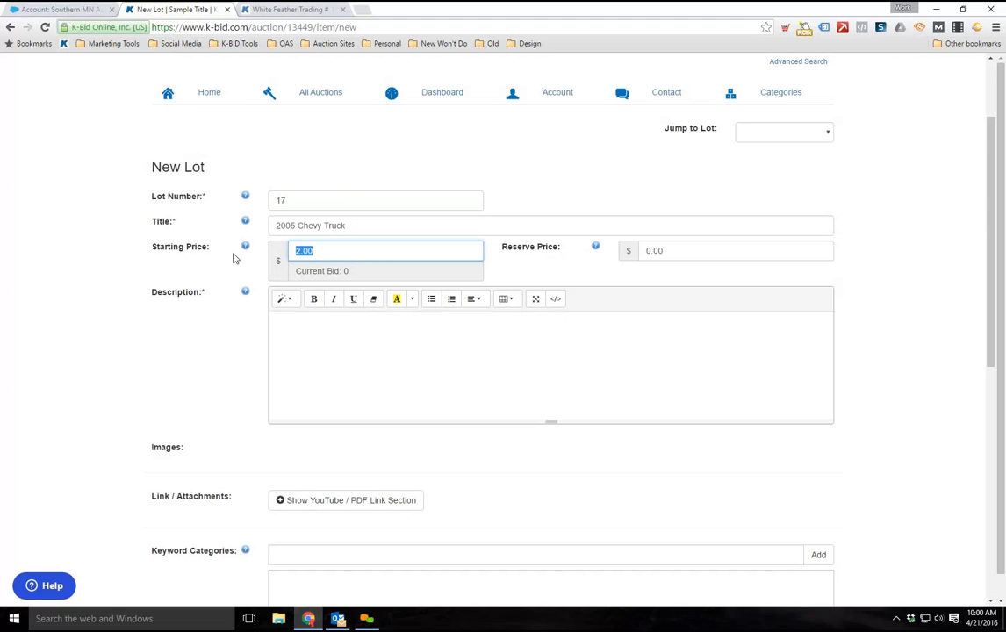
{"action": "left_click", "coordinate": [321, 255]}
{"action": "left_click_drag", "start_coordinate": [315, 255], "coordinate": [259, 229]}
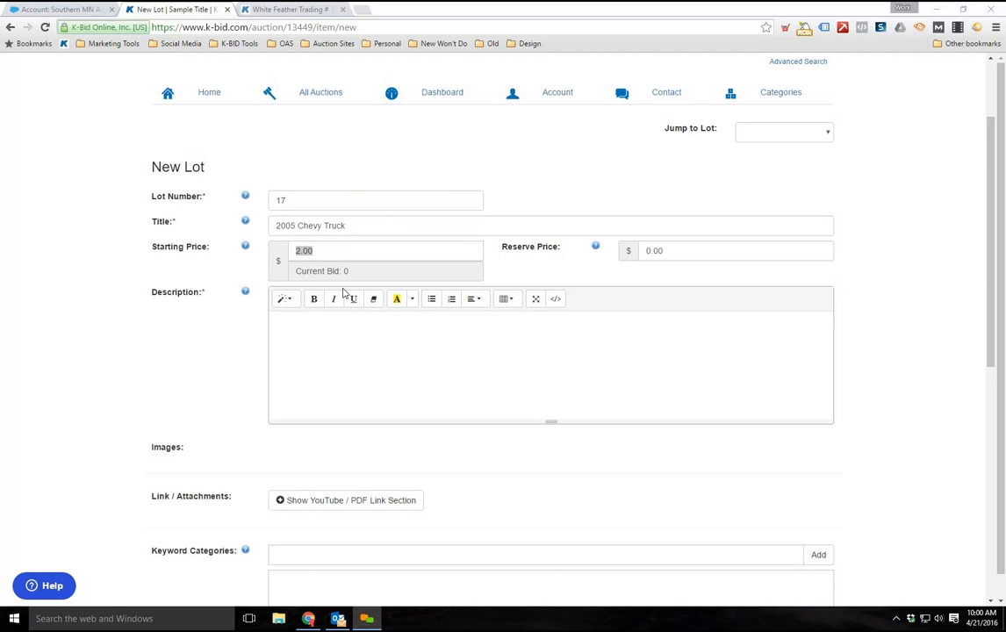
{"action": "left_click", "coordinate": [324, 253]}
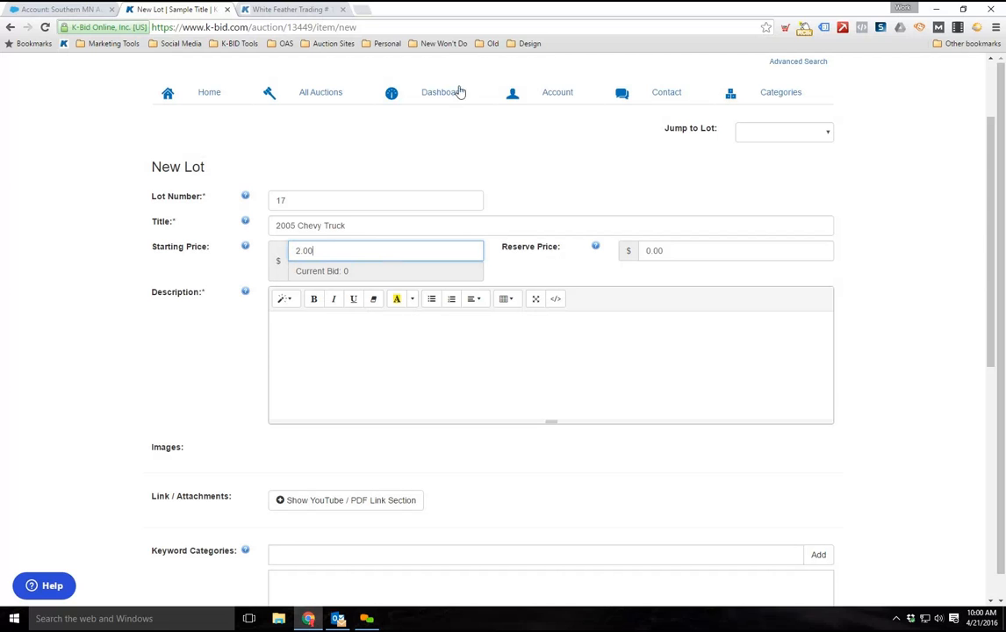
{"action": "left_click", "coordinate": [491, 36]}
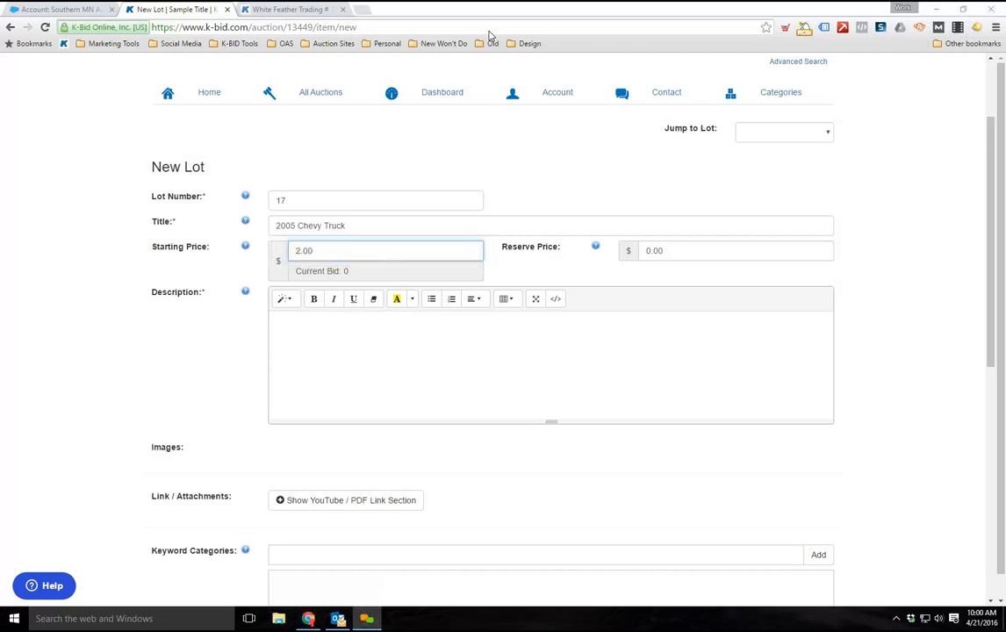
{"action": "left_click", "coordinate": [829, 293]}
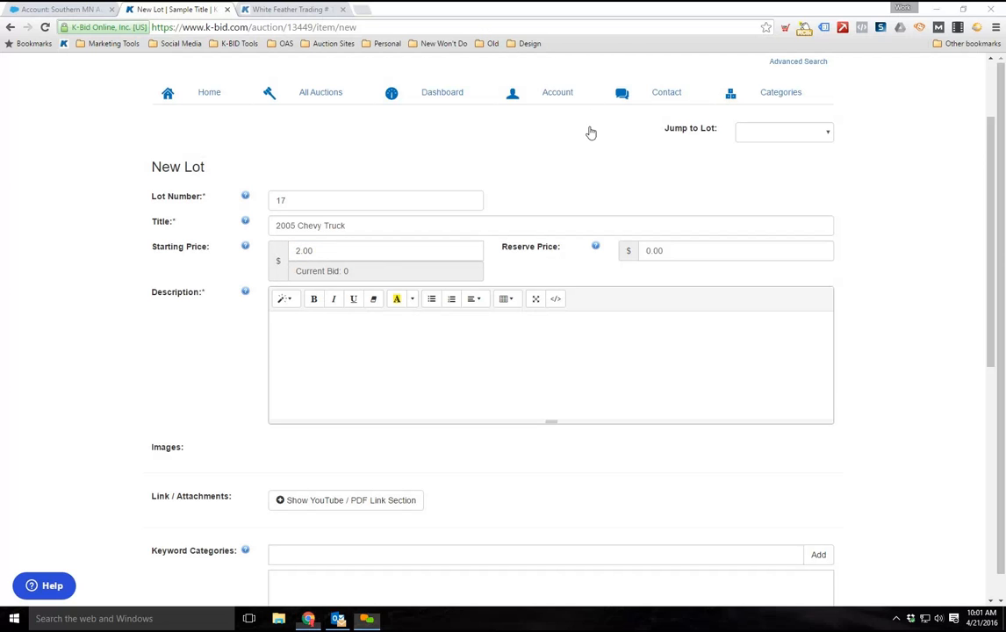
{"action": "scroll", "coordinate": [164, 339], "scroll_direction": "up", "scroll_amount": 1}
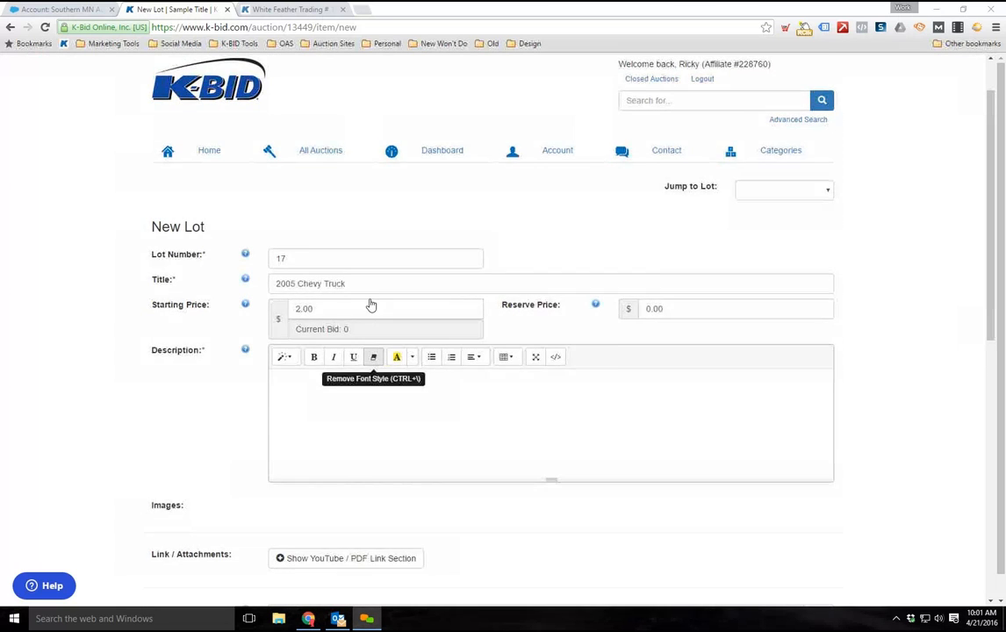
Set the new lot's reserve price to 3000.00
{"action": "scroll", "coordinate": [555, 267], "scroll_direction": "down", "scroll_amount": 1}
{"action": "left_click", "coordinate": [318, 252]}
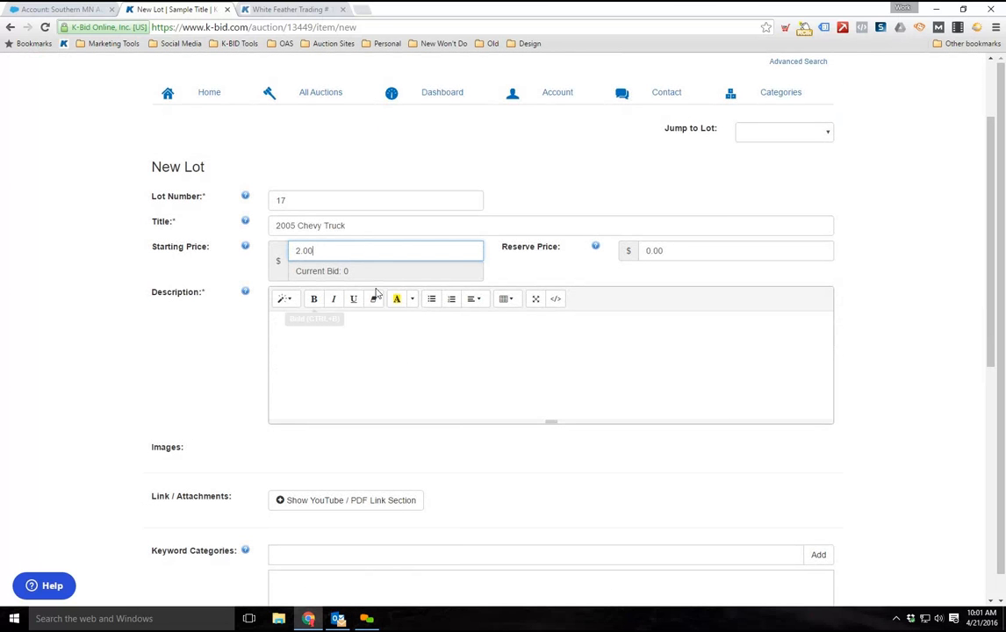
{"action": "scroll", "coordinate": [343, 316], "scroll_direction": "down", "scroll_amount": 1}
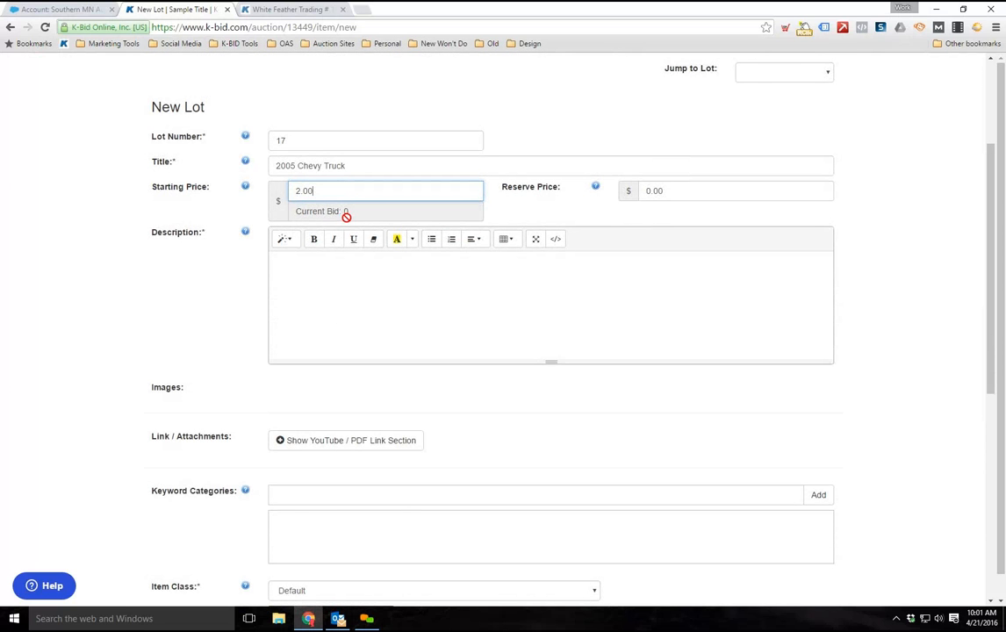
{"action": "scroll", "coordinate": [658, 351], "scroll_direction": "up", "scroll_amount": 1}
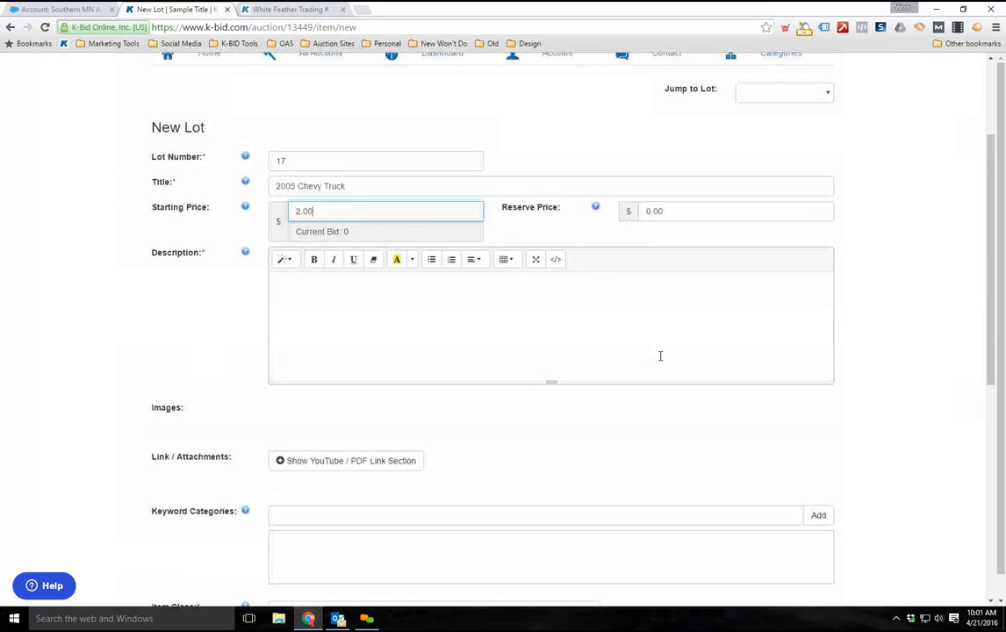
{"action": "left_click", "coordinate": [671, 253]}
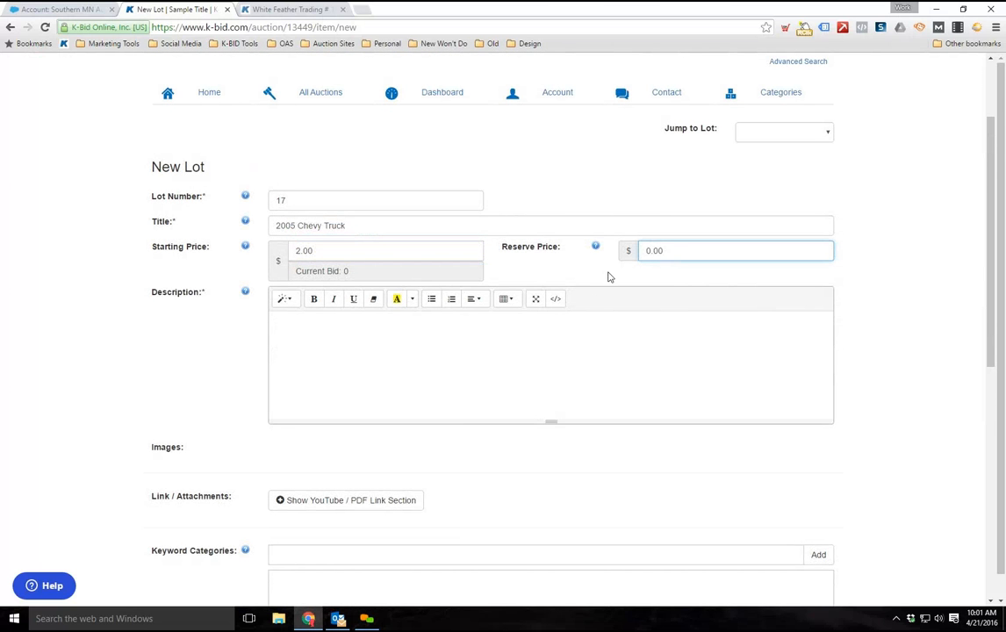
{"action": "left_click_drag", "start_coordinate": [681, 256], "coordinate": [607, 253]}
{"action": "type", "text": "3000.00"}
{"action": "left_click", "coordinate": [882, 306]}
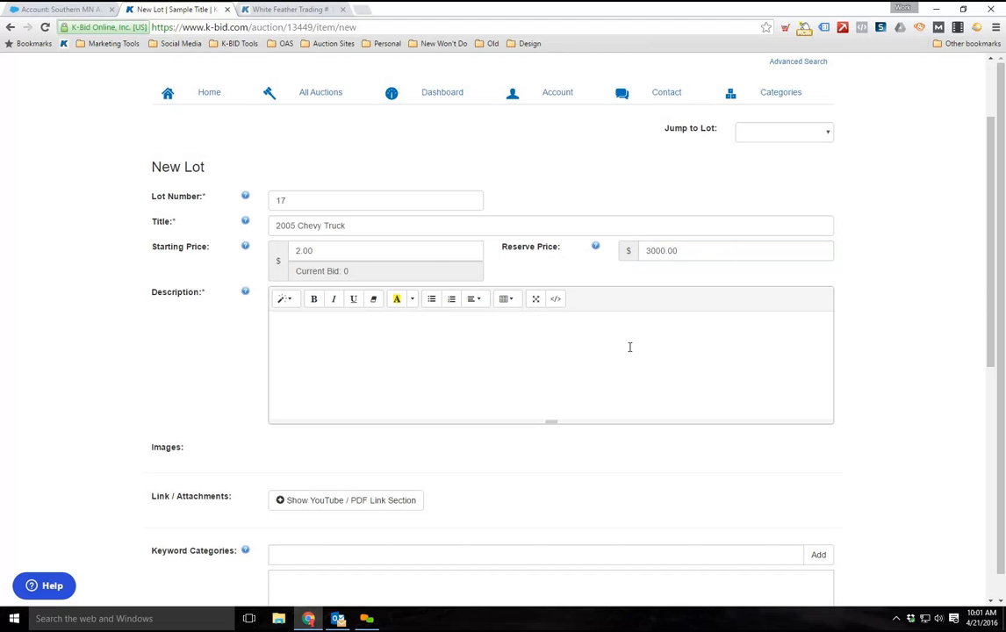
Set the new lot's reserve price to 2700.00
{"action": "left_click", "coordinate": [694, 251]}
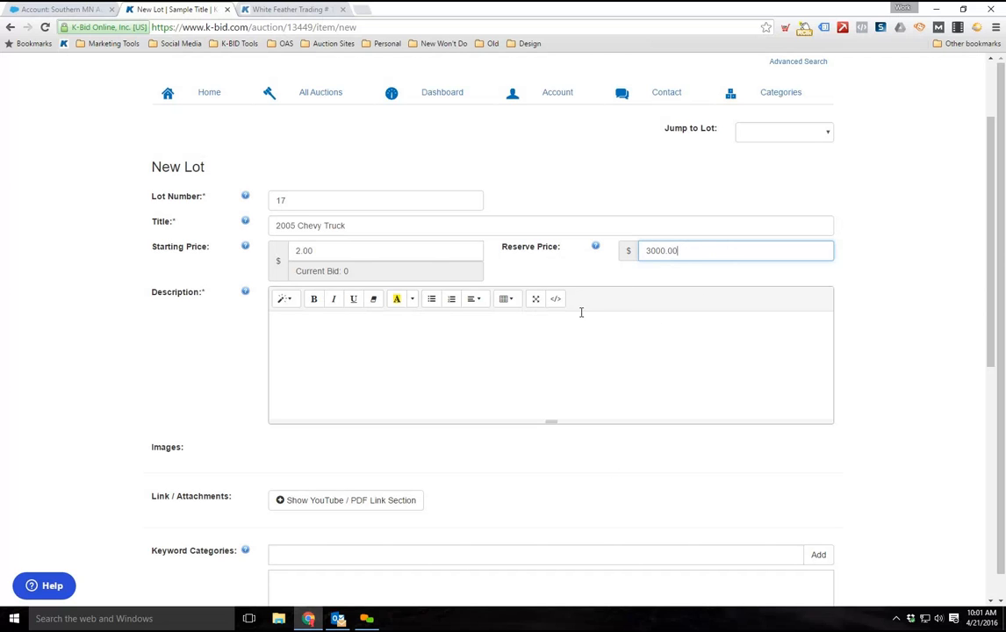
{"action": "left_click_drag", "start_coordinate": [685, 250], "coordinate": [648, 255]}
{"action": "type", "text": "2700.00"}
{"action": "left_click", "coordinate": [782, 344]}
{"action": "scroll", "coordinate": [914, 452], "scroll_direction": "down", "scroll_amount": 2}
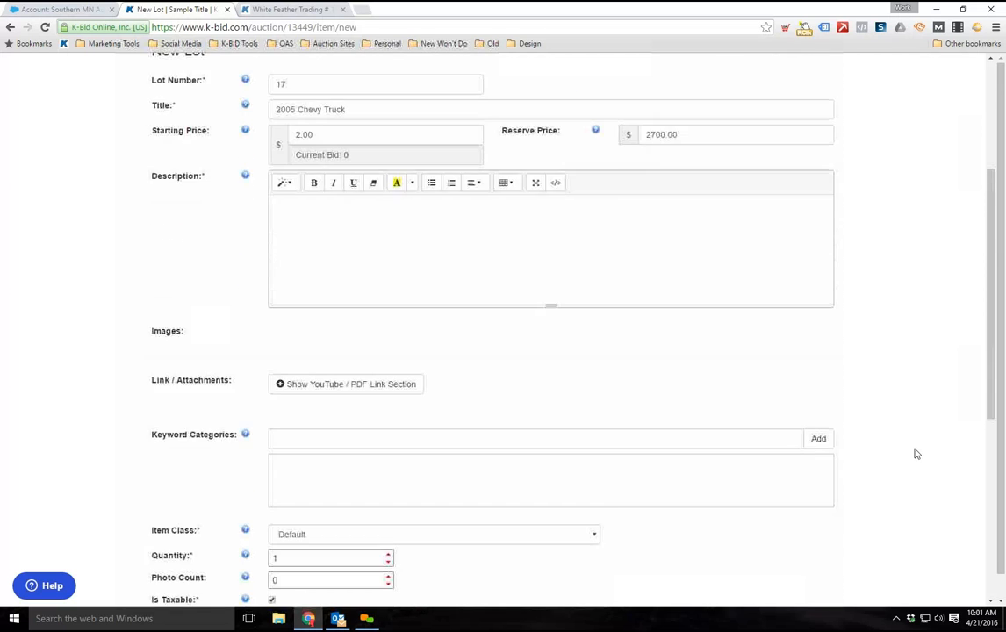
{"action": "scroll", "coordinate": [609, 246], "scroll_direction": "up", "scroll_amount": 1}
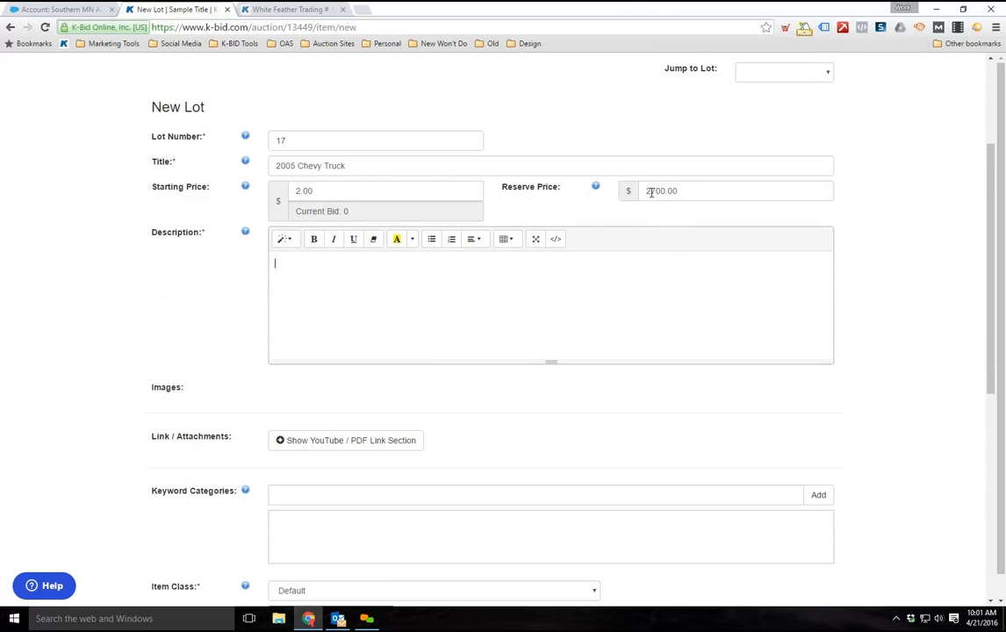
{"action": "scroll", "coordinate": [313, 258], "scroll_direction": "up", "scroll_amount": 1}
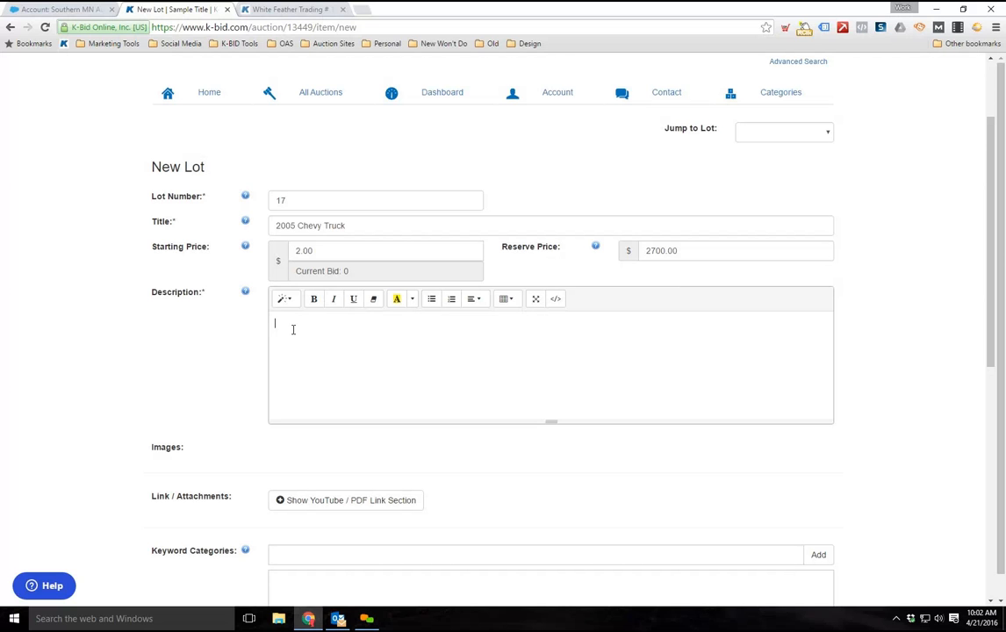
Enter the lot description as four separate lines: Make, Model, Year and Vin
{"action": "scroll", "coordinate": [290, 342], "scroll_direction": "down", "scroll_amount": 1}
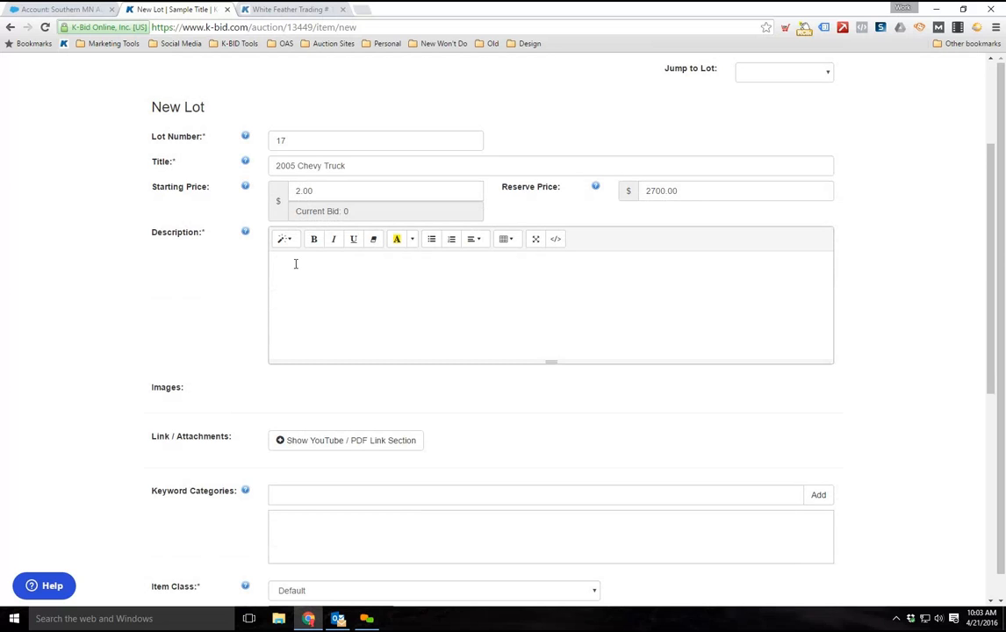
{"action": "type", "text": "Make"}
{"action": "key", "text": "Return"}
{"action": "type", "text": "Model"}
{"action": "key", "text": "Return"}
{"action": "type", "text": "Year"}
{"action": "key", "text": "Return"}
{"action": "type", "text": "Vin"}
Try bulleted and numbered list formatting on the four description lines and revert them to plain paragraphs
{"action": "left_click_drag", "start_coordinate": [313, 341], "coordinate": [273, 257]}
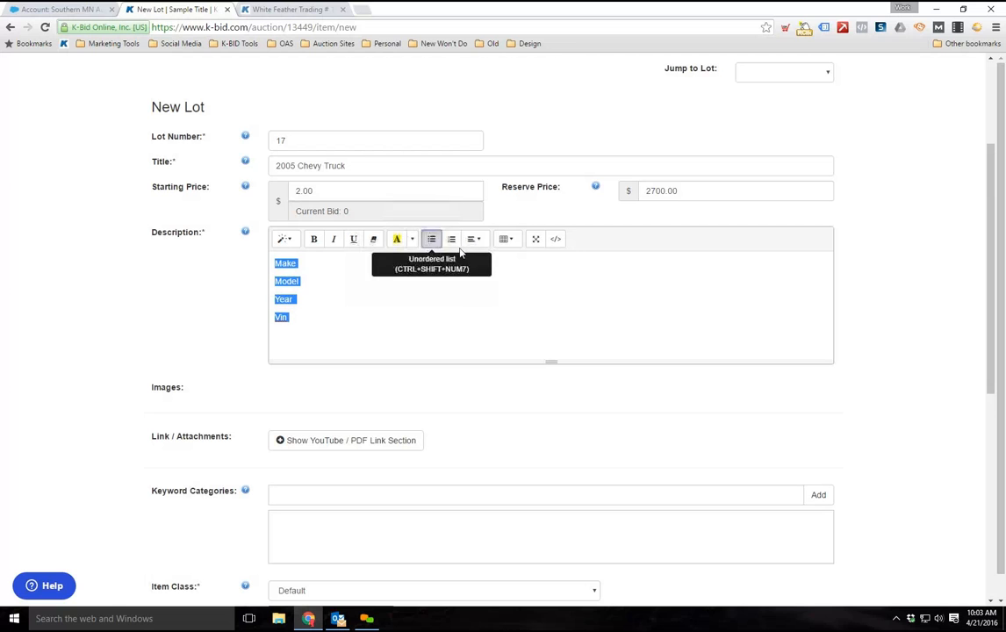
{"action": "left_click", "coordinate": [431, 240]}
{"action": "left_click", "coordinate": [452, 242]}
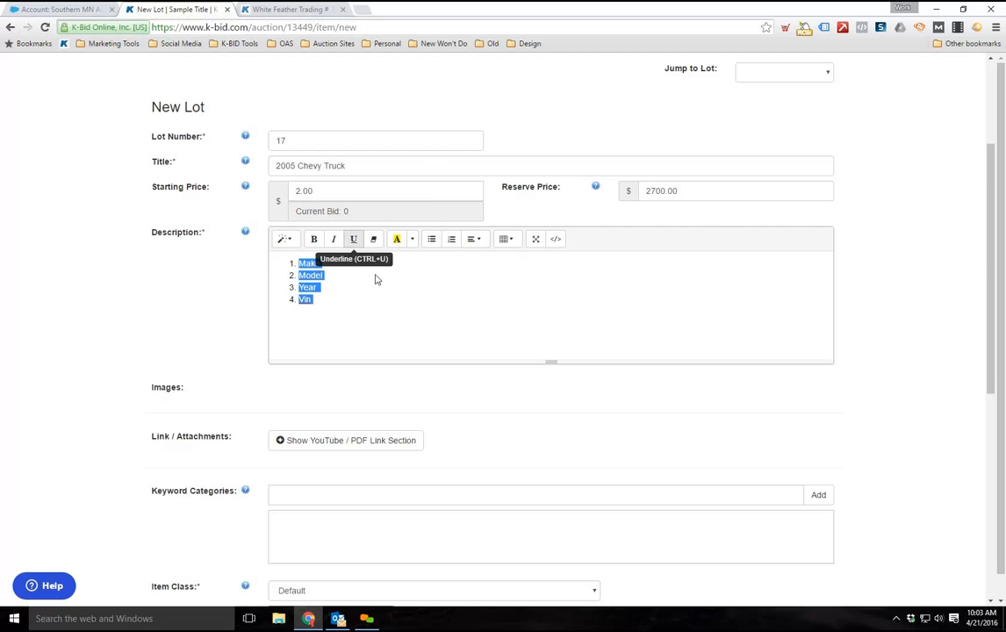
{"action": "left_click", "coordinate": [432, 299]}
{"action": "key", "text": "ctrl+a"}
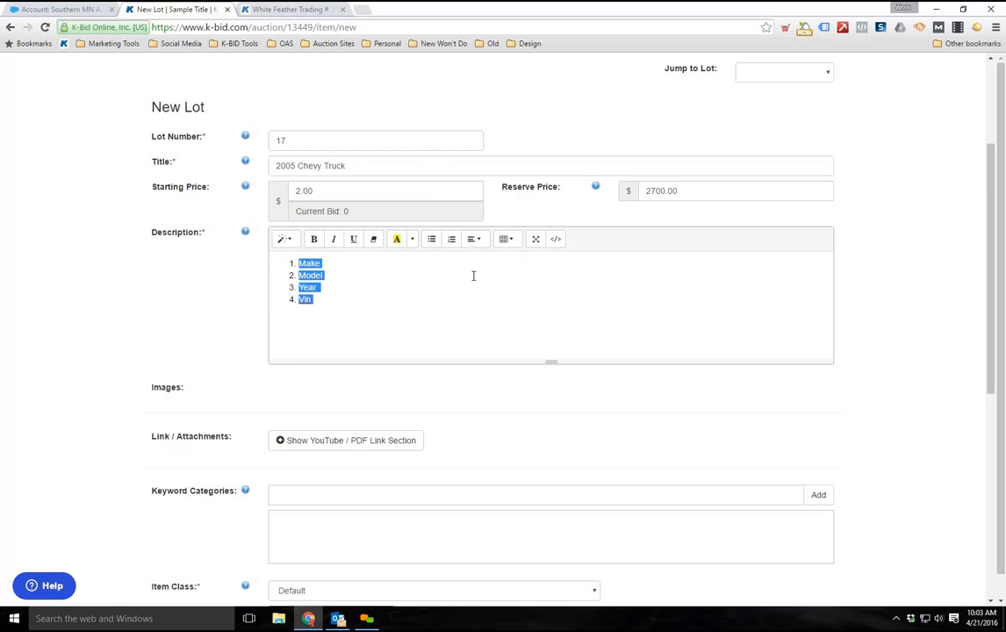
{"action": "left_click", "coordinate": [453, 240]}
{"action": "left_click", "coordinate": [349, 311]}
{"action": "scroll", "coordinate": [387, 365], "scroll_direction": "up", "scroll_amount": 2}
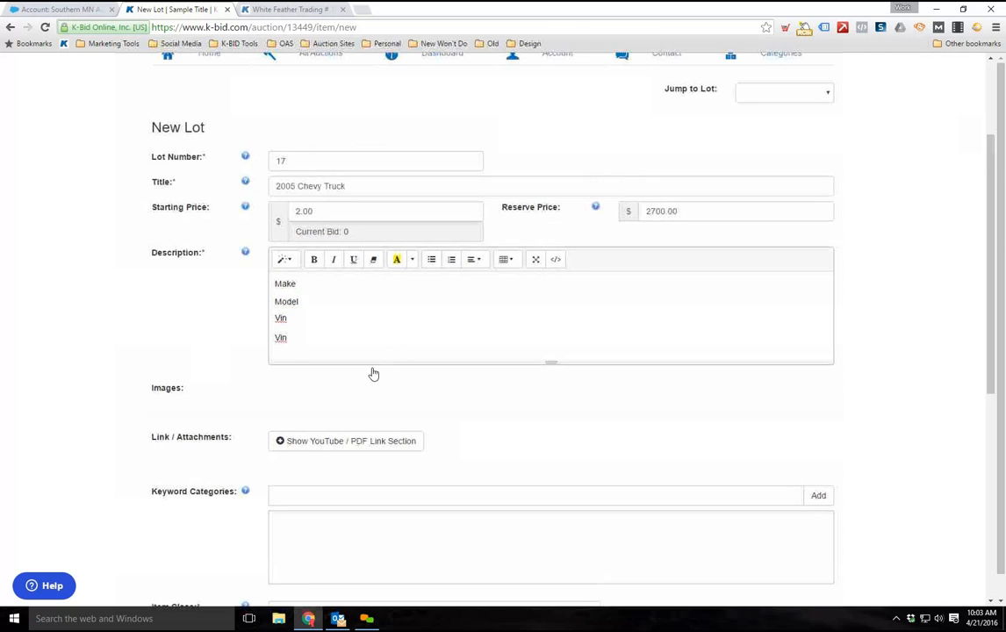
{"action": "scroll", "coordinate": [202, 443], "scroll_direction": "down", "scroll_amount": 2}
{"action": "scroll", "coordinate": [519, 370], "scroll_direction": "down", "scroll_amount": 1}
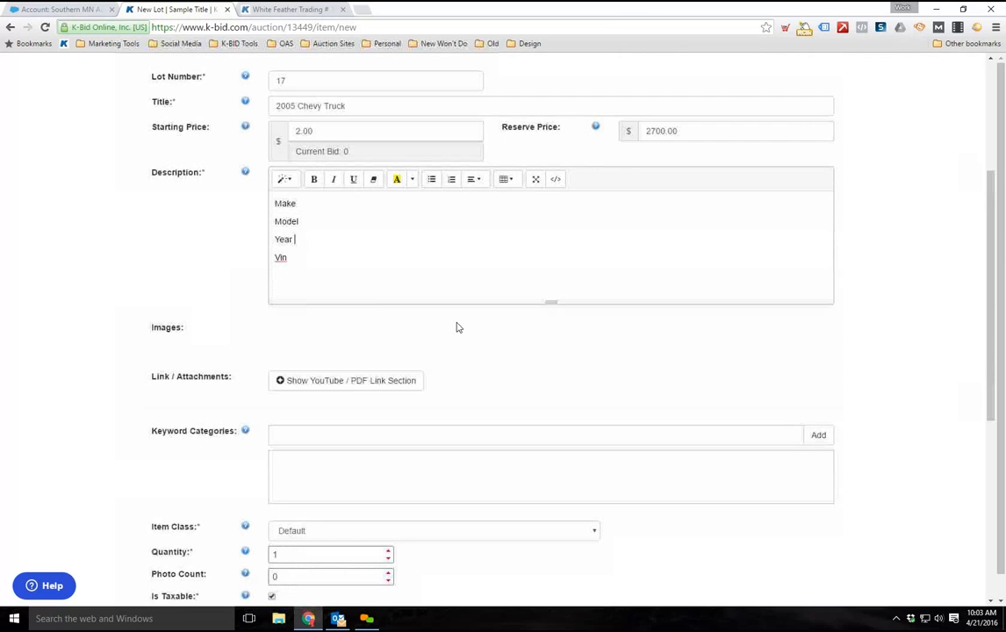
{"action": "scroll", "coordinate": [510, 288], "scroll_direction": "up", "scroll_amount": 1}
{"action": "scroll", "coordinate": [509, 289], "scroll_direction": "up", "scroll_amount": 1}
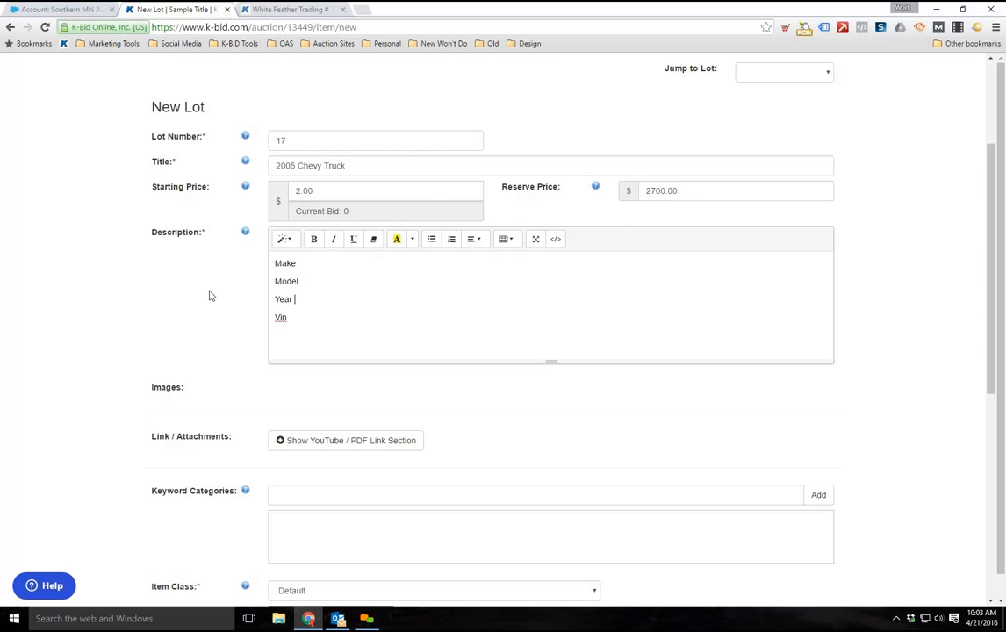
{"action": "left_click", "coordinate": [333, 243]}
Expand the YouTube and PDF link section to examine its URL and name fields, and collapse it again
{"action": "scroll", "coordinate": [161, 299], "scroll_direction": "down", "scroll_amount": 2}
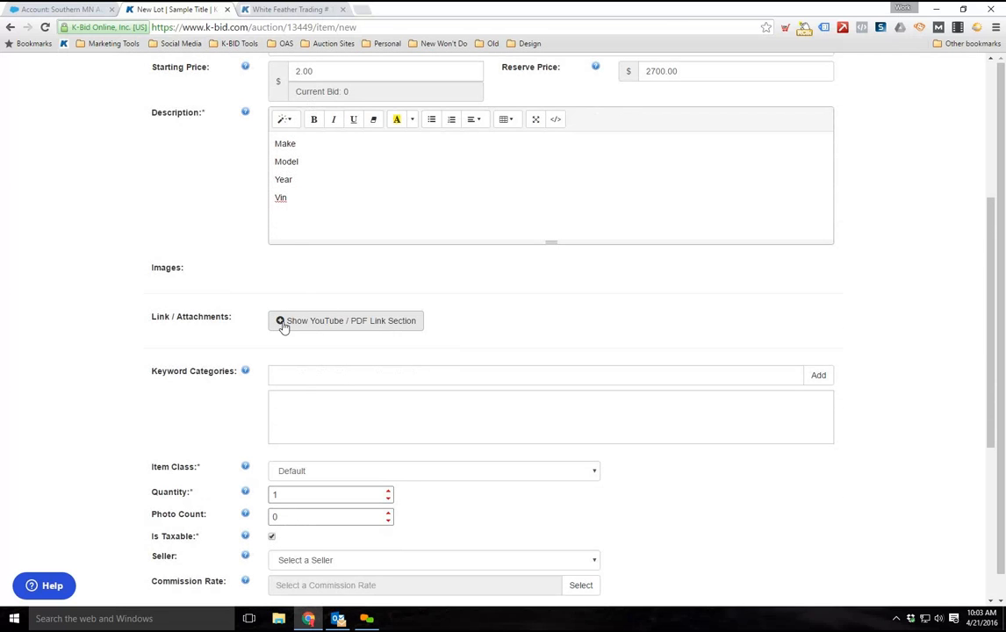
{"action": "left_click", "coordinate": [283, 330]}
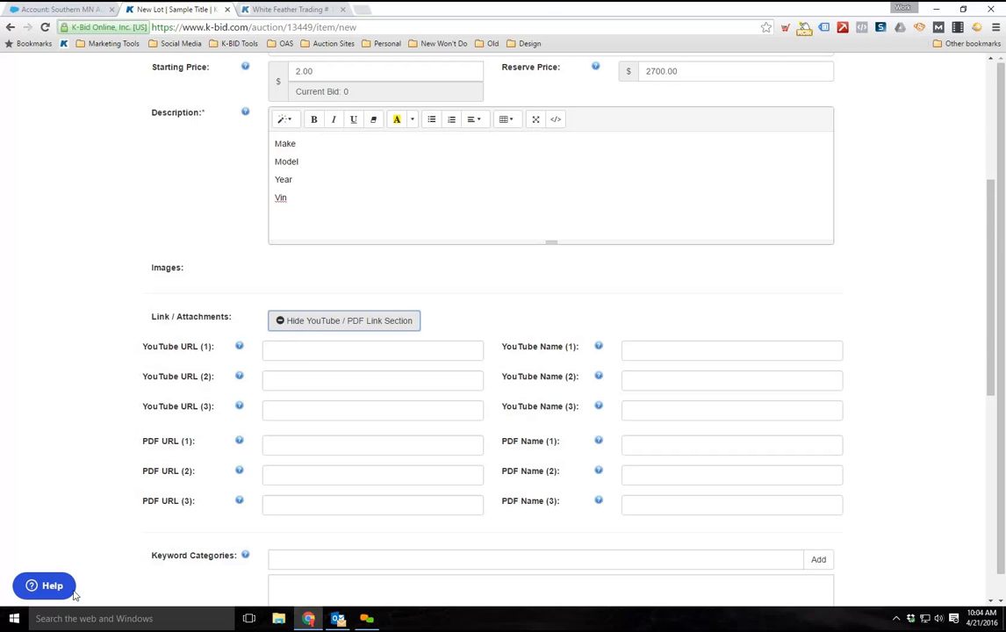
{"action": "scroll", "coordinate": [296, 456], "scroll_direction": "down", "scroll_amount": 1}
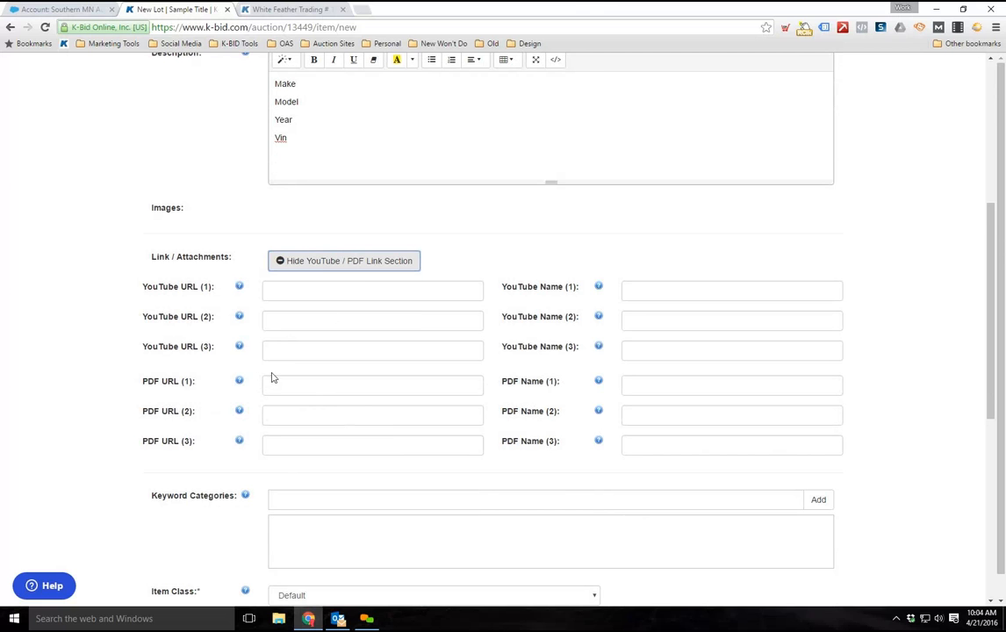
{"action": "left_click", "coordinate": [279, 262]}
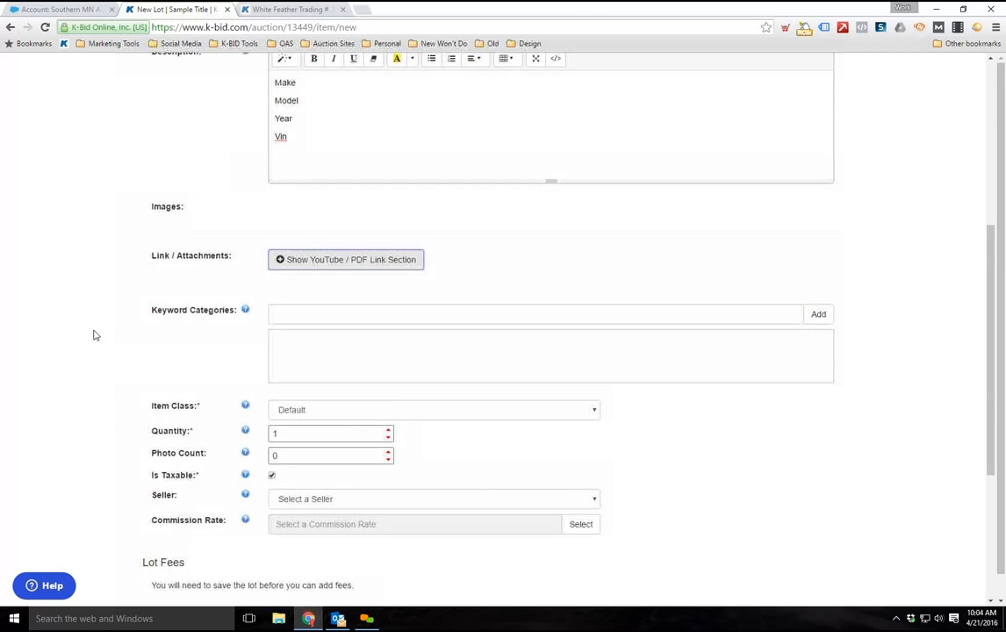
Add the keyword categories "vehicle", "chevy" and "truck" to the lot
{"action": "scroll", "coordinate": [102, 339], "scroll_direction": "down", "scroll_amount": 1}
{"action": "left_click", "coordinate": [303, 256]}
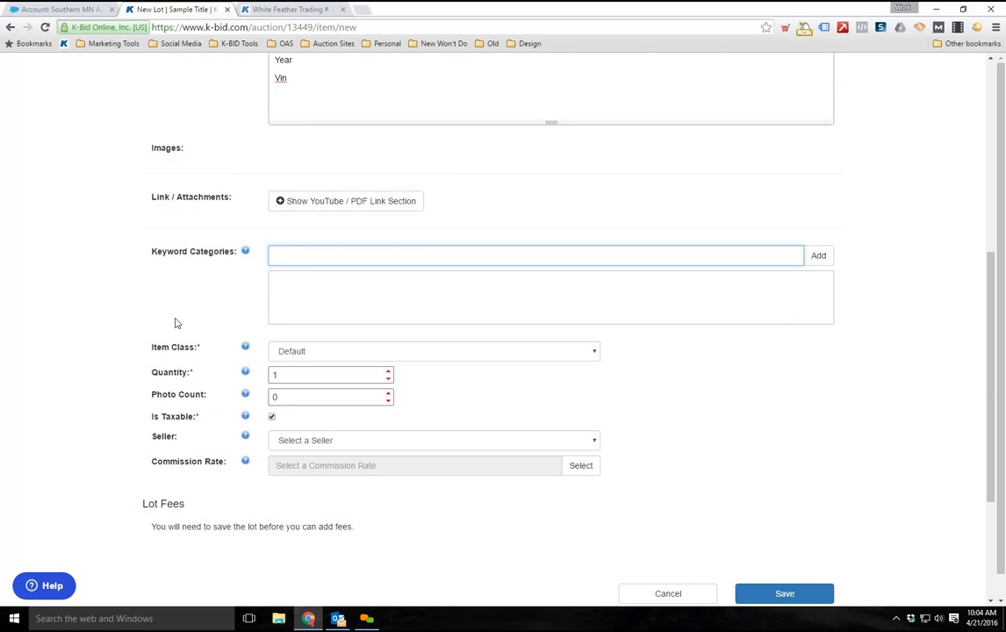
{"action": "scroll", "coordinate": [175, 326], "scroll_direction": "up", "scroll_amount": 3}
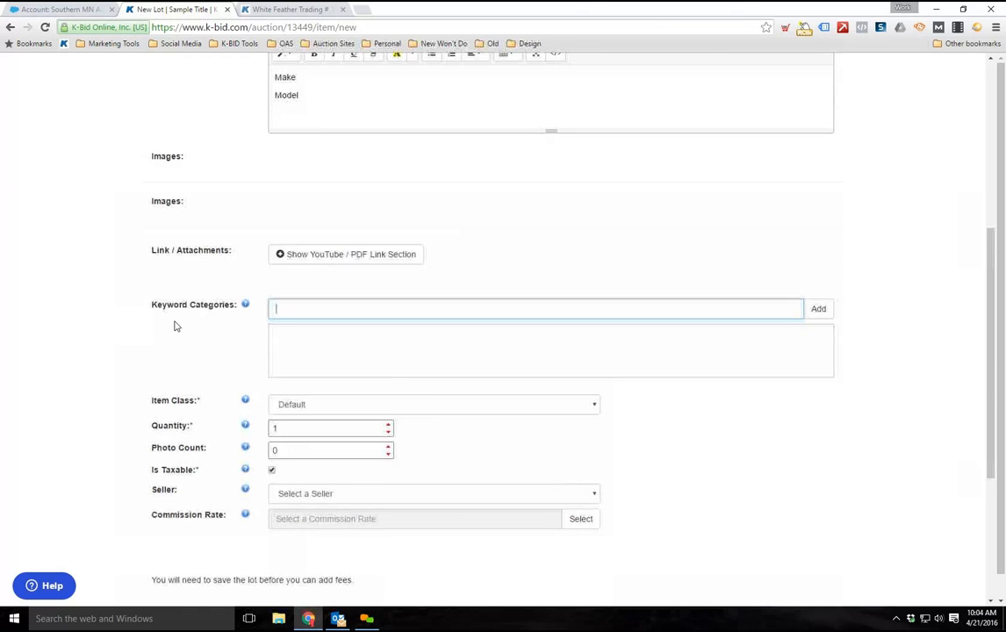
{"action": "scroll", "coordinate": [175, 325], "scroll_direction": "down", "scroll_amount": 2}
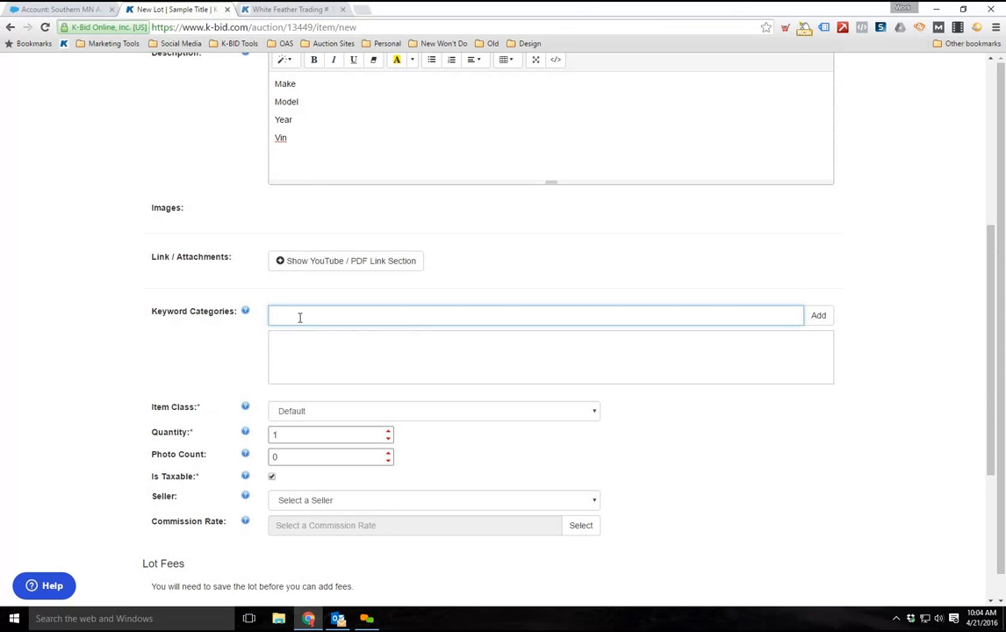
{"action": "type", "text": "vehicle"}
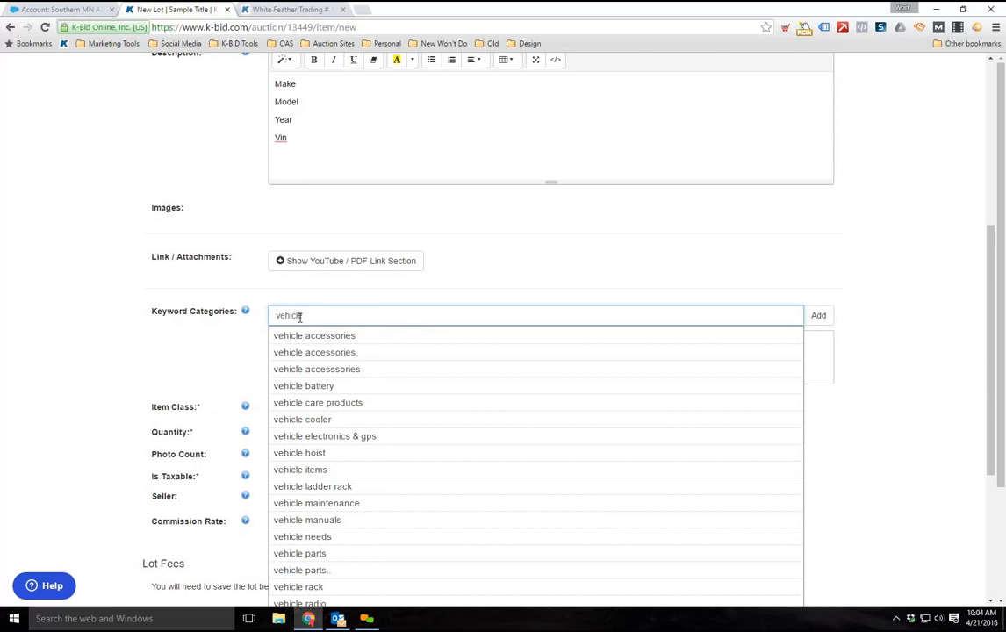
{"action": "key", "text": "Return"}
{"action": "type", "text": "chevy"}
{"action": "key", "text": "Return"}
{"action": "type", "text": "truck"}
{"action": "key", "text": "Return"}
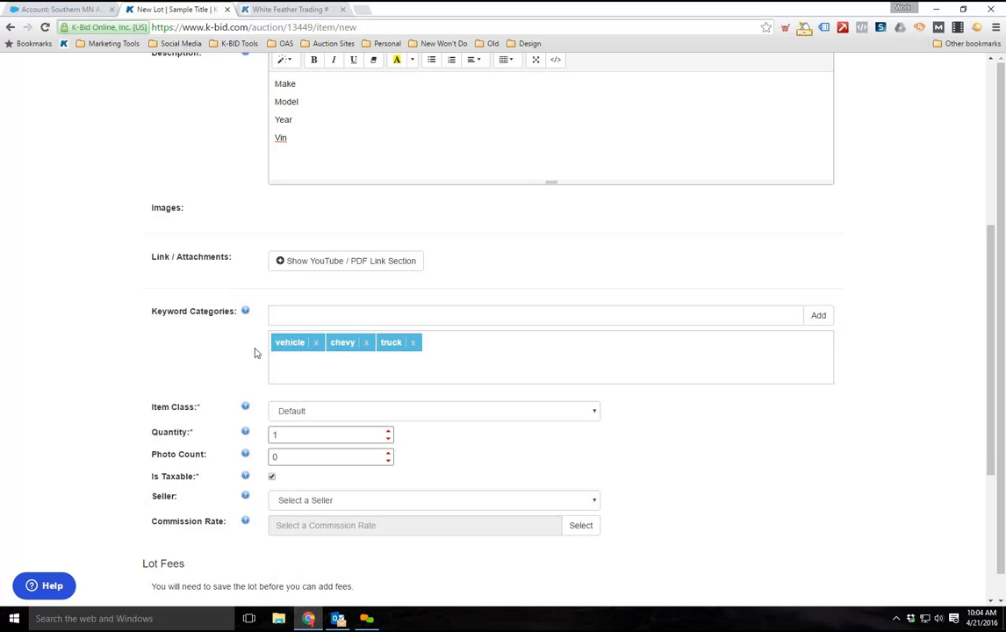
Review the new lot's title, prices and description against its keyword categories
{"action": "scroll", "coordinate": [354, 271], "scroll_direction": "up", "scroll_amount": 2}
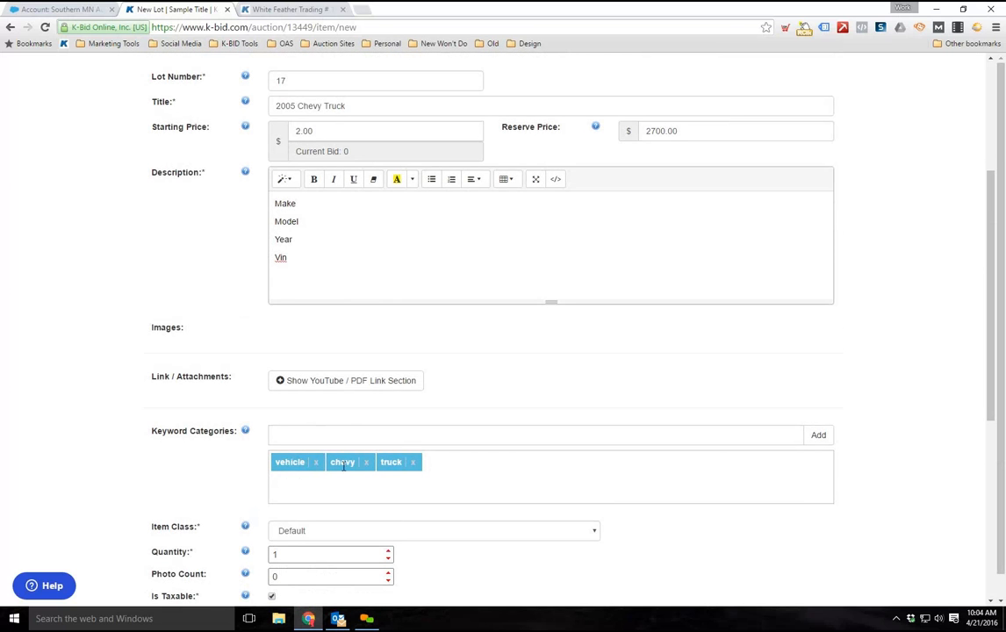
{"action": "scroll", "coordinate": [328, 292], "scroll_direction": "up", "scroll_amount": 2}
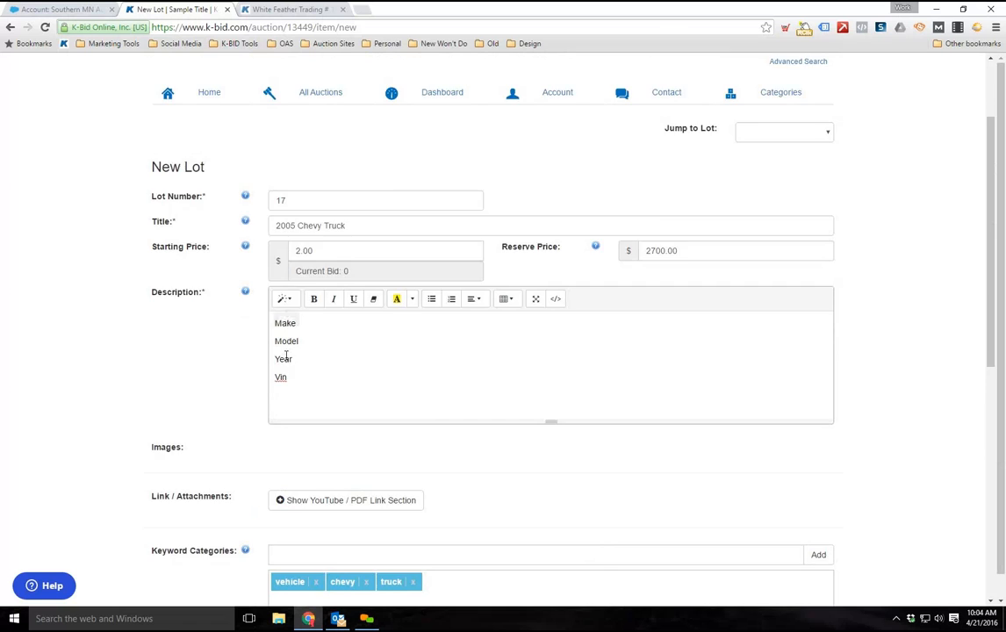
{"action": "scroll", "coordinate": [283, 356], "scroll_direction": "up", "scroll_amount": 2}
{"action": "left_click", "coordinate": [665, 163]}
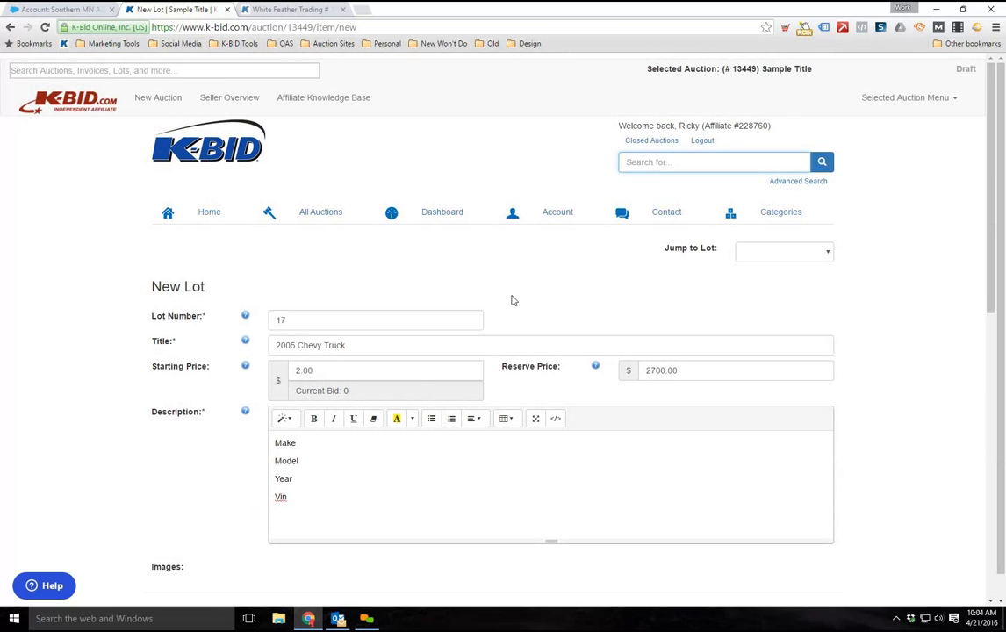
{"action": "scroll", "coordinate": [489, 398], "scroll_direction": "down", "scroll_amount": 1}
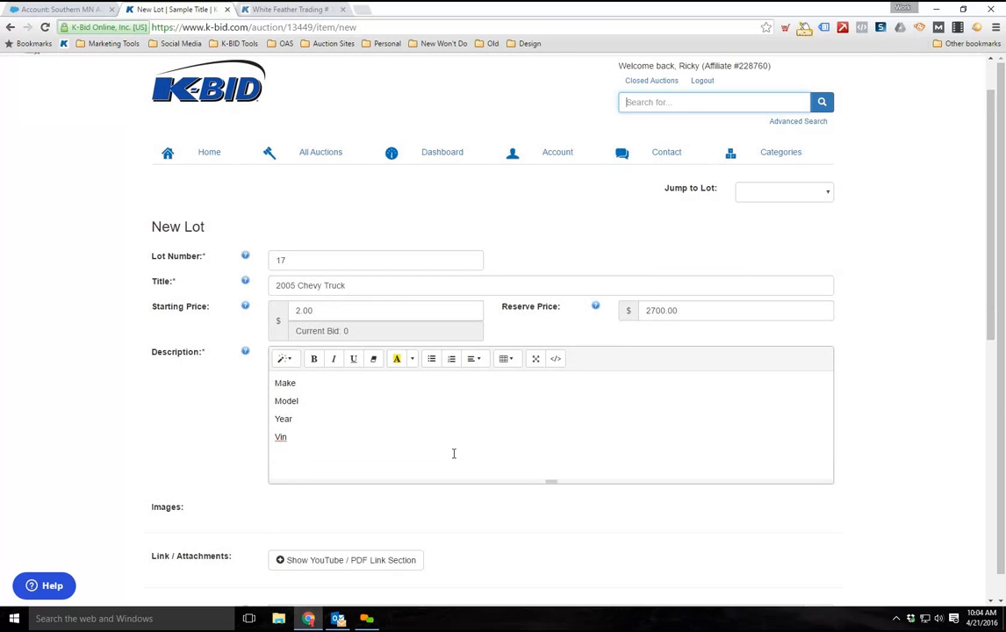
{"action": "scroll", "coordinate": [224, 290], "scroll_direction": "down", "scroll_amount": 2}
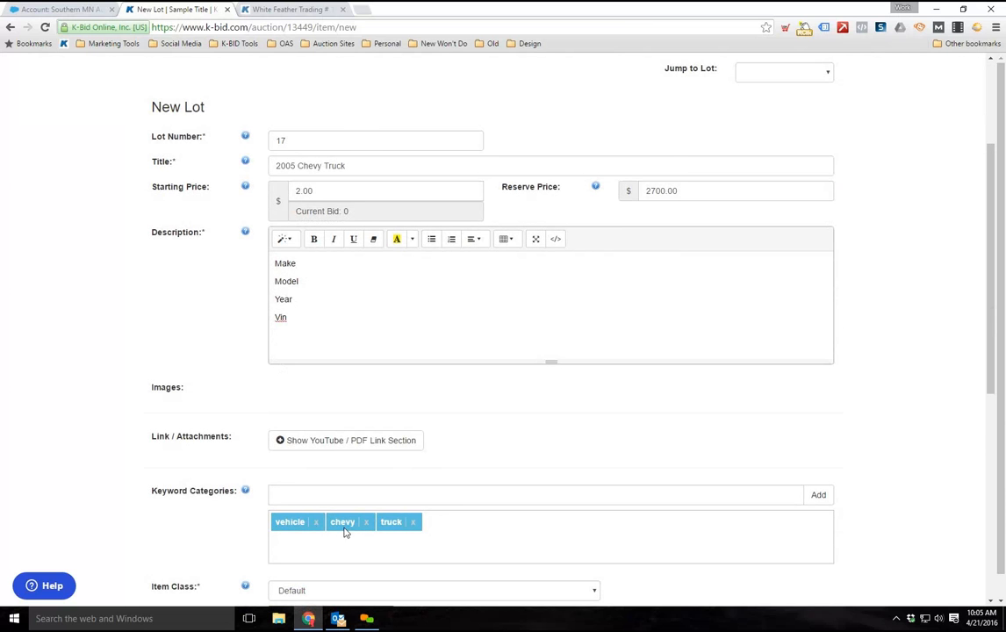
{"action": "scroll", "coordinate": [162, 466], "scroll_direction": "down", "scroll_amount": 1}
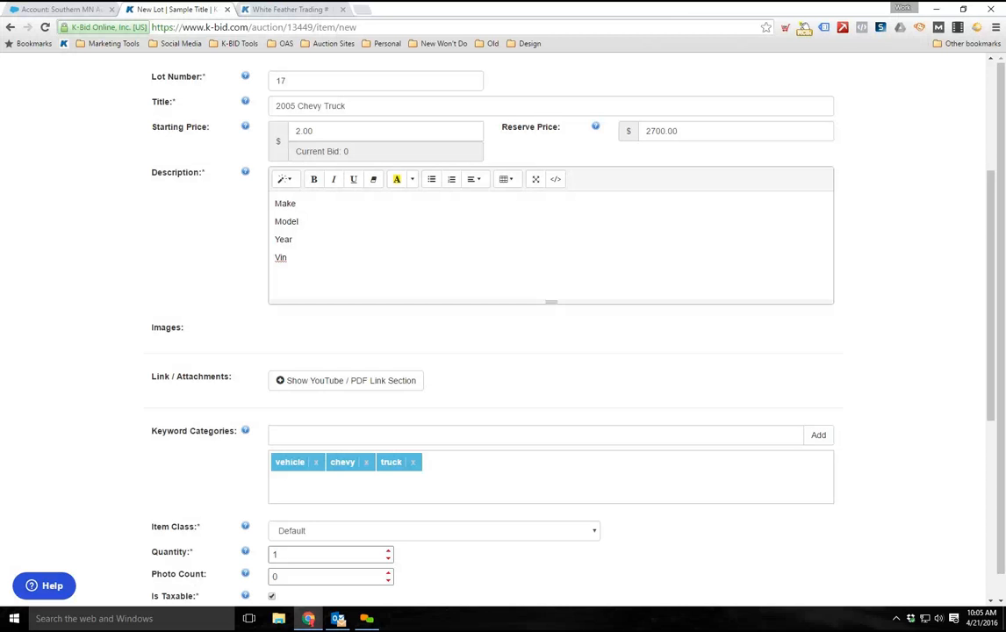
Look over the available item classes for the lot and keep Default selected
{"action": "scroll", "coordinate": [132, 409], "scroll_direction": "down", "scroll_amount": 2}
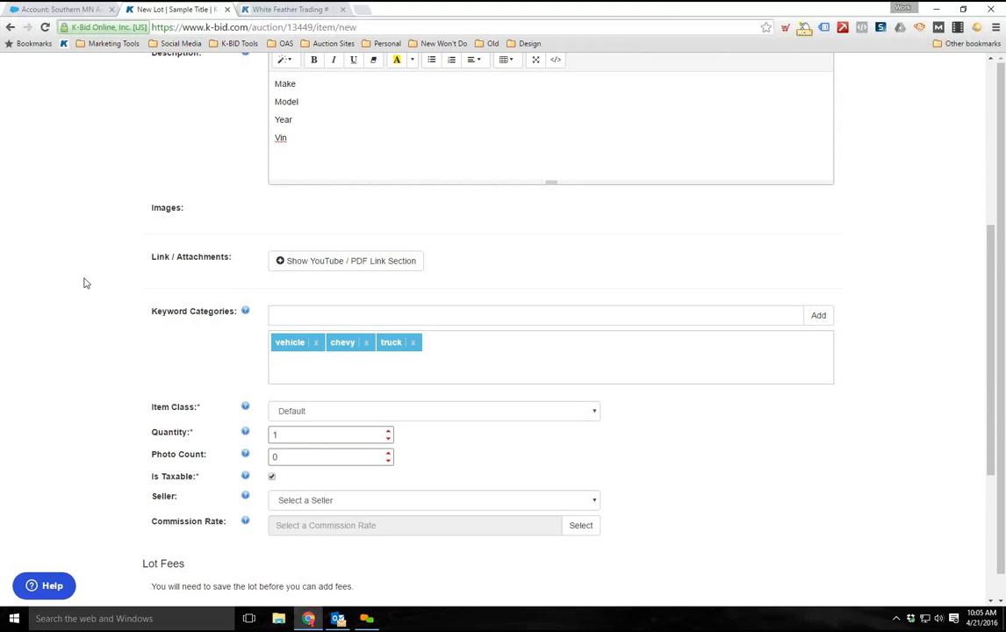
{"action": "scroll", "coordinate": [96, 278], "scroll_direction": "down", "scroll_amount": 2}
{"action": "scroll", "coordinate": [96, 274], "scroll_direction": "down", "scroll_amount": 1}
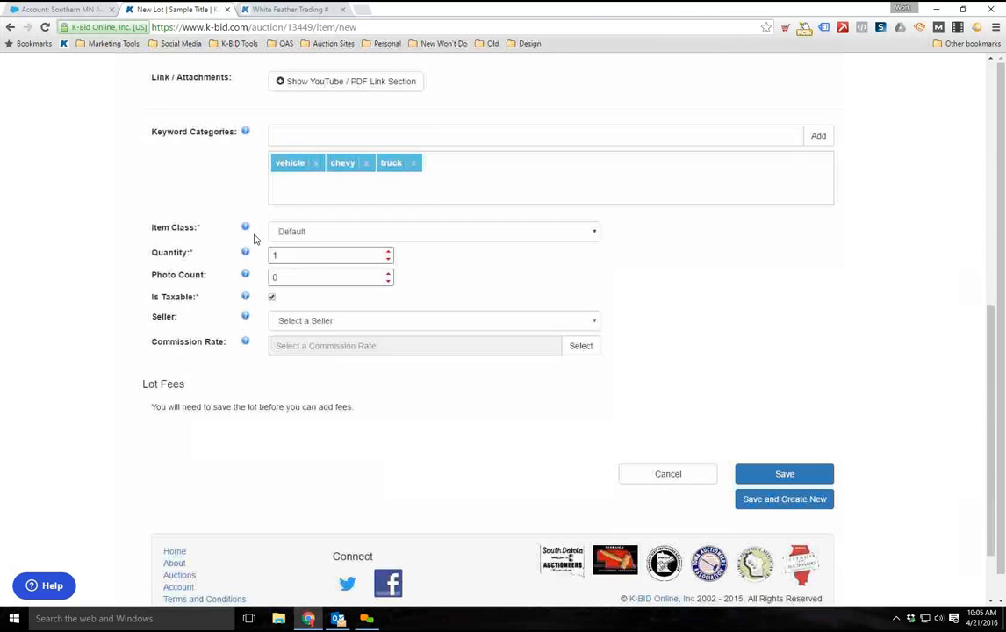
{"action": "left_click", "coordinate": [306, 236]}
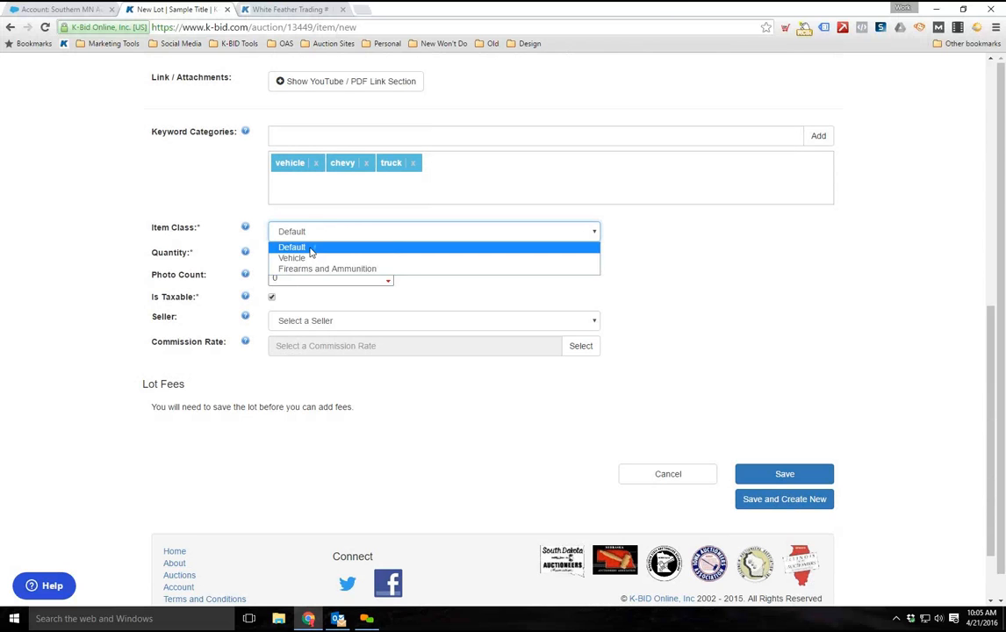
{"action": "left_click", "coordinate": [307, 248]}
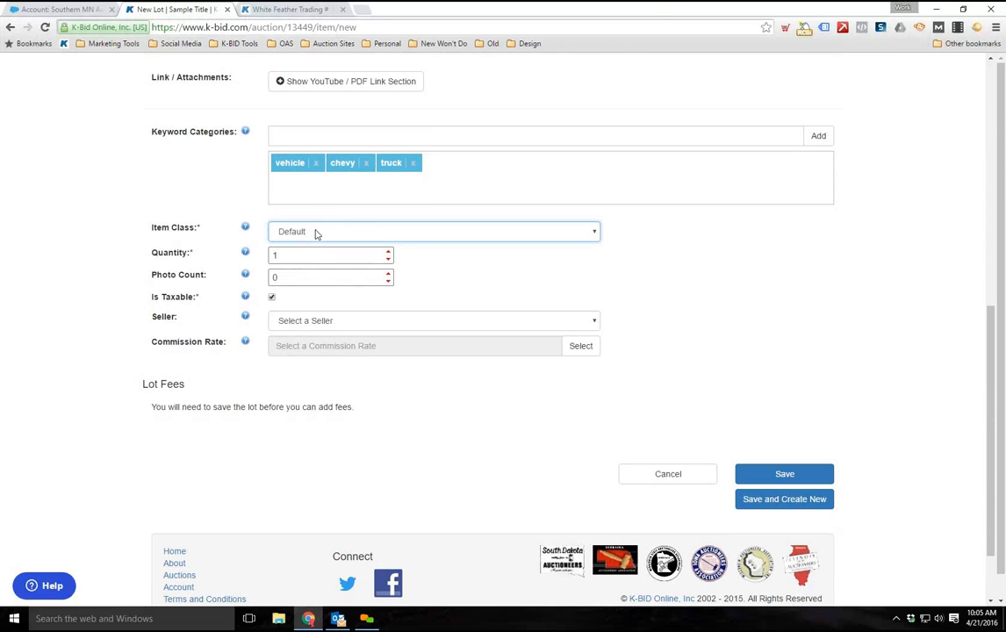
Recheck the Default, Vehicle and Firearms and Ammunition item classes, leaving the lot on Default
{"action": "left_click", "coordinate": [316, 233]}
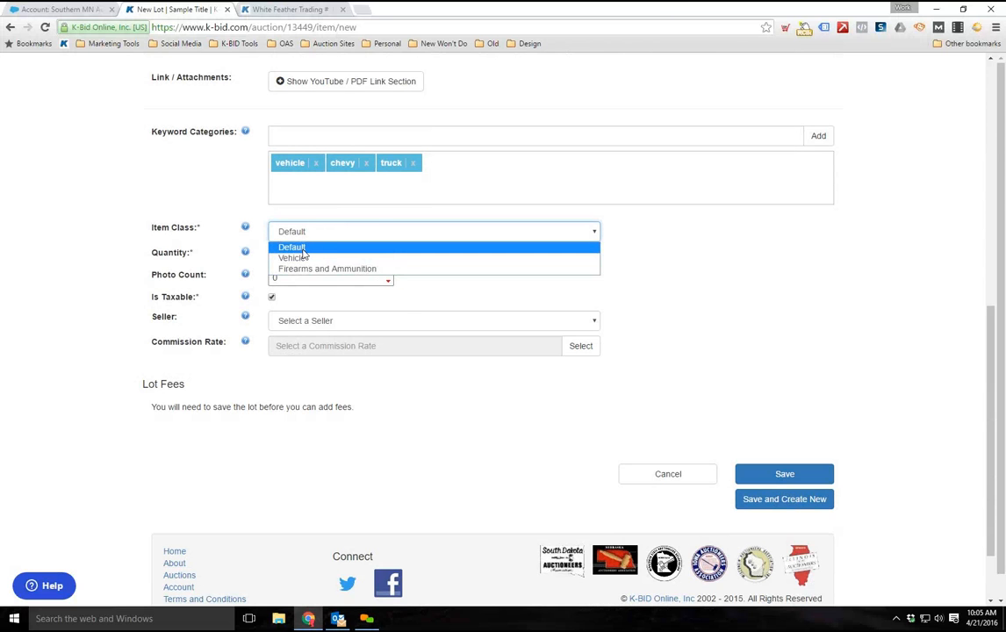
{"action": "left_click", "coordinate": [303, 248]}
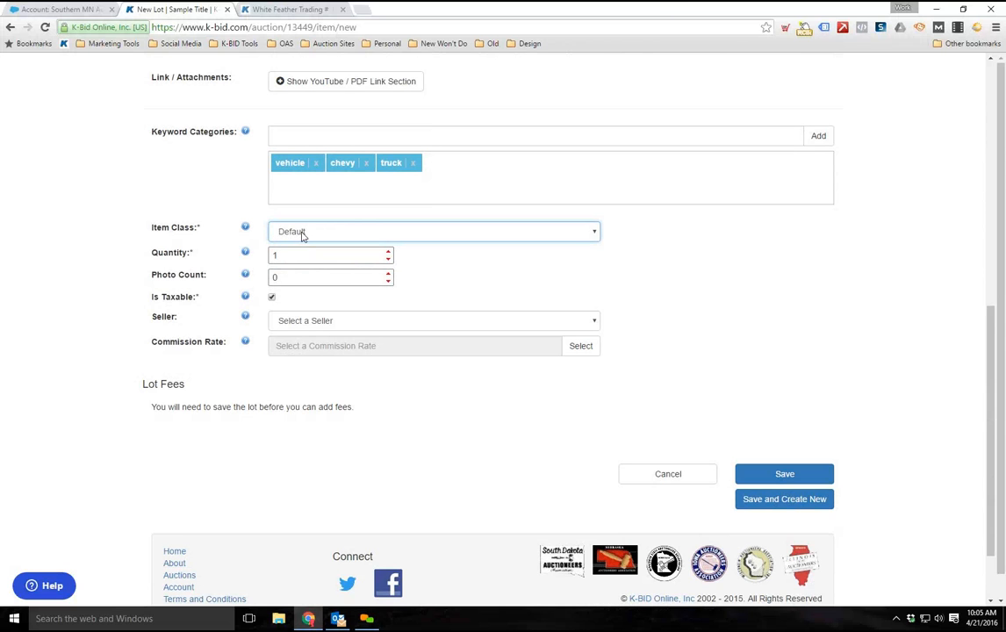
{"action": "left_click", "coordinate": [303, 234]}
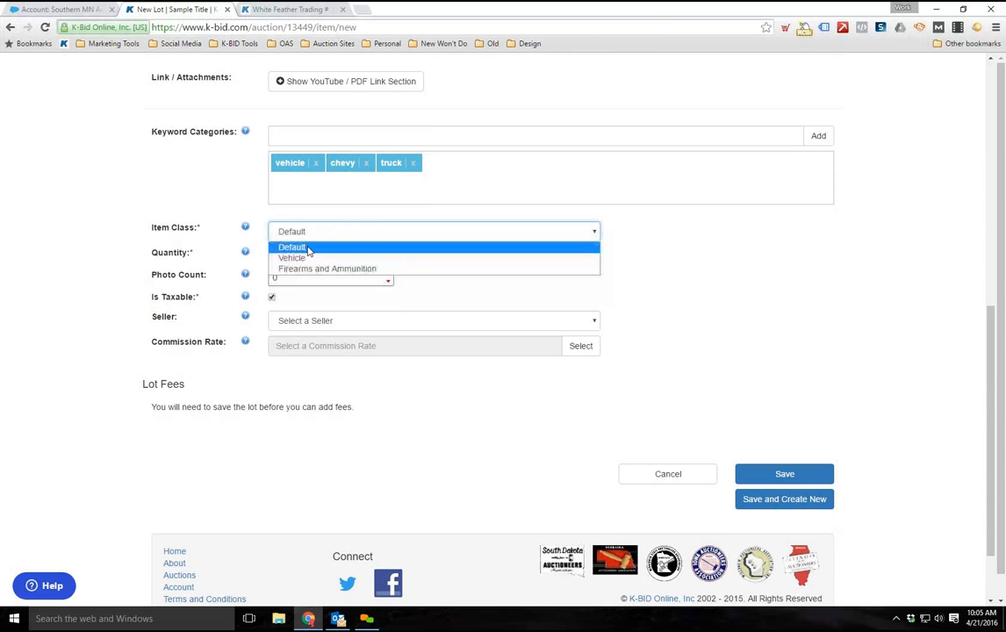
{"action": "left_click", "coordinate": [299, 246]}
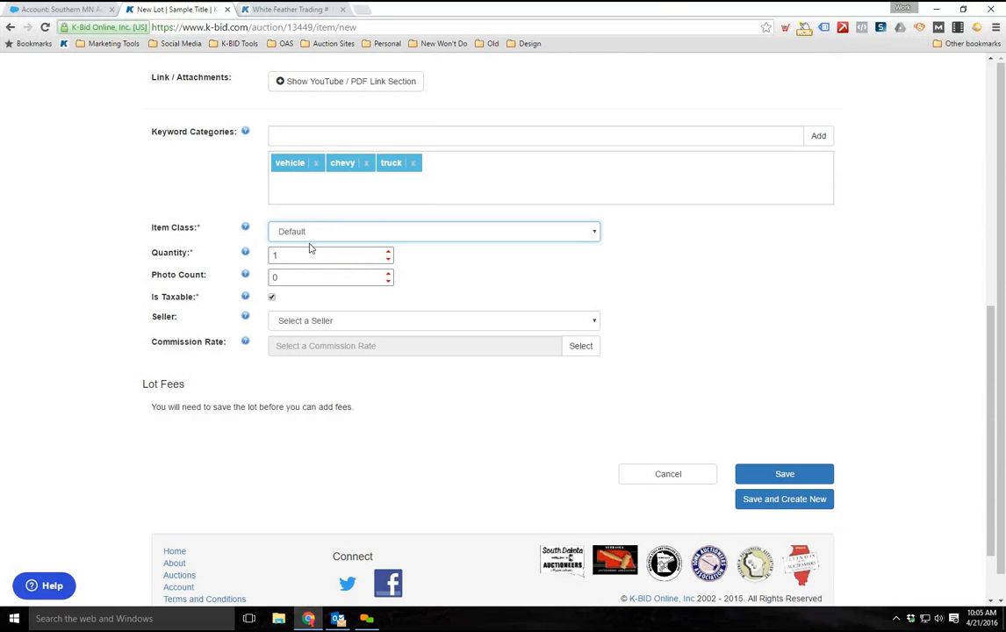
{"action": "left_click", "coordinate": [130, 274]}
Try a quantity of 10 for the lot, compare it with the lot details above, and restore the quantity to 1
{"action": "scroll", "coordinate": [335, 231], "scroll_direction": "down", "scroll_amount": 1}
{"action": "scroll", "coordinate": [335, 231], "scroll_direction": "down", "scroll_amount": 1}
{"action": "left_click", "coordinate": [306, 197]}
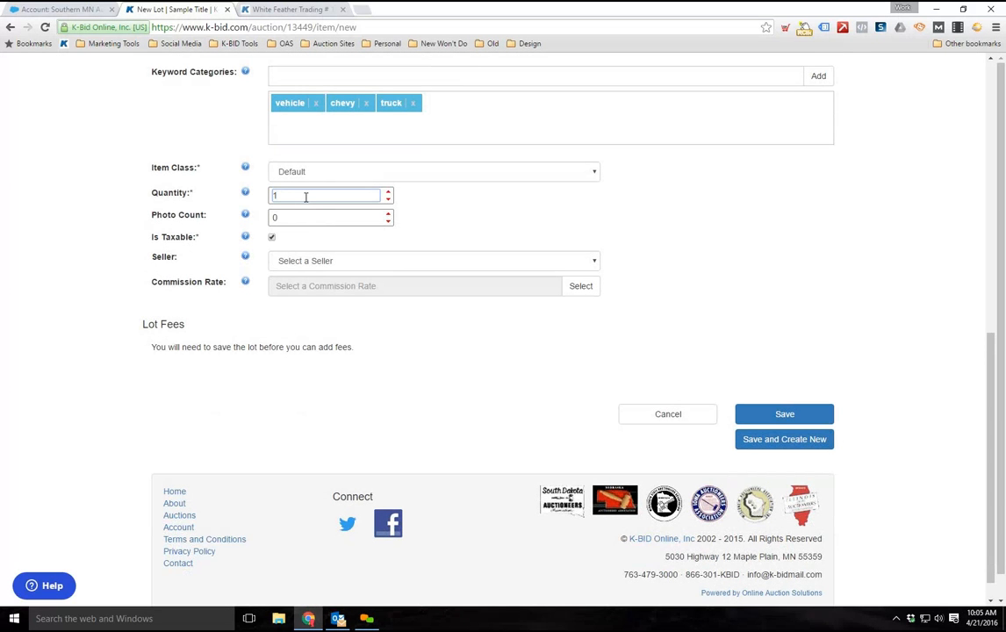
{"action": "type", "text": "0"}
{"action": "scroll", "coordinate": [166, 294], "scroll_direction": "up", "scroll_amount": 5}
{"action": "scroll", "coordinate": [314, 239], "scroll_direction": "up", "scroll_amount": 1}
{"action": "left_click", "coordinate": [319, 249]}
{"action": "scroll", "coordinate": [176, 448], "scroll_direction": "down", "scroll_amount": 4}
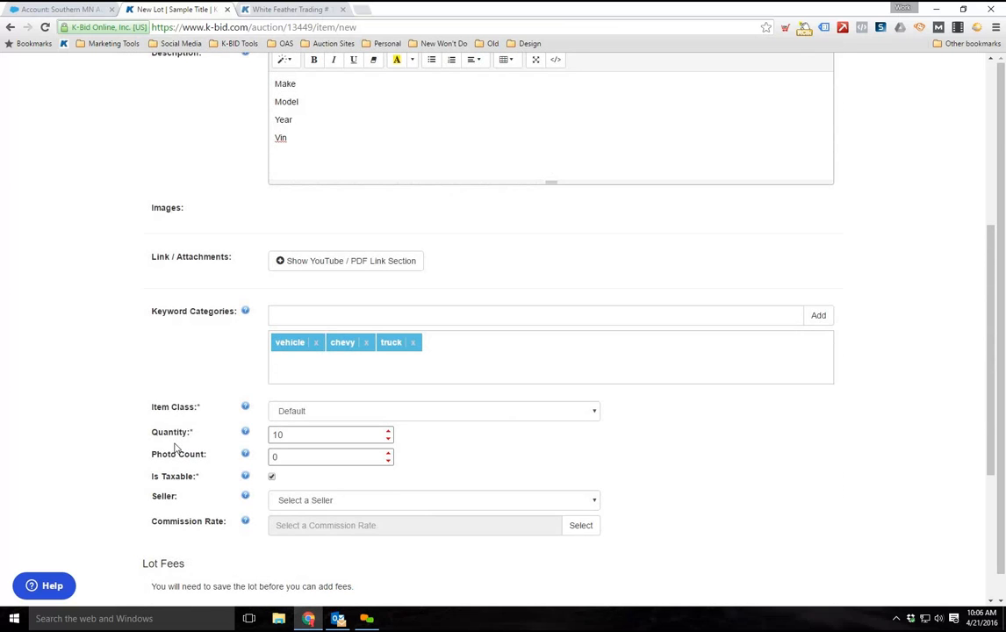
{"action": "scroll", "coordinate": [175, 447], "scroll_direction": "down", "scroll_amount": 1}
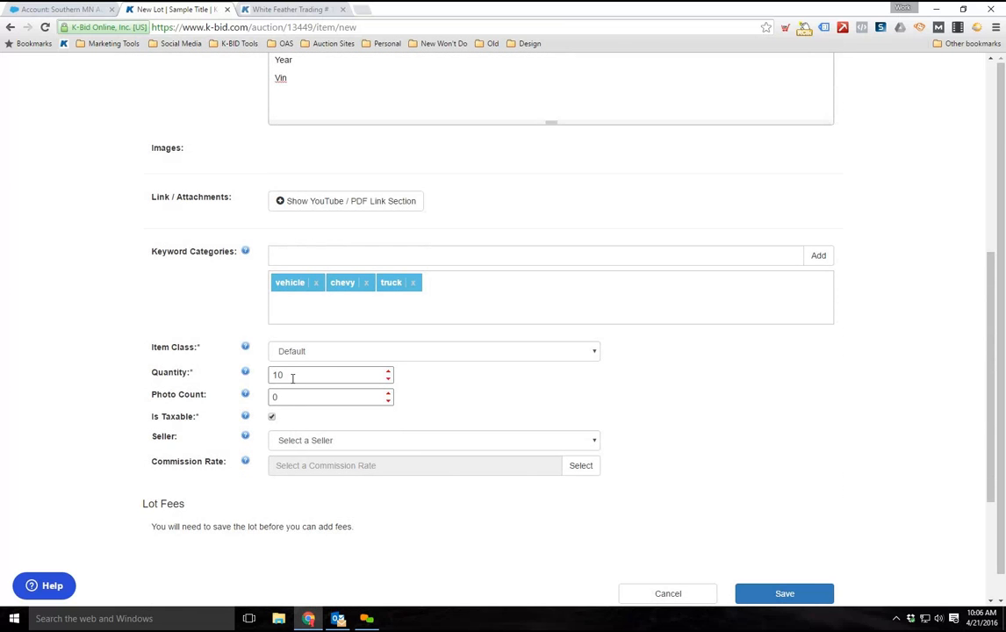
{"action": "left_click_drag", "start_coordinate": [292, 377], "coordinate": [251, 375]}
{"action": "type", "text": "1"}
Review the Model line in the lot's description together with the quantity setting
{"action": "scroll", "coordinate": [236, 399], "scroll_direction": "up", "scroll_amount": 2}
{"action": "left_click", "coordinate": [327, 221]}
{"action": "type", "text": "Model"}
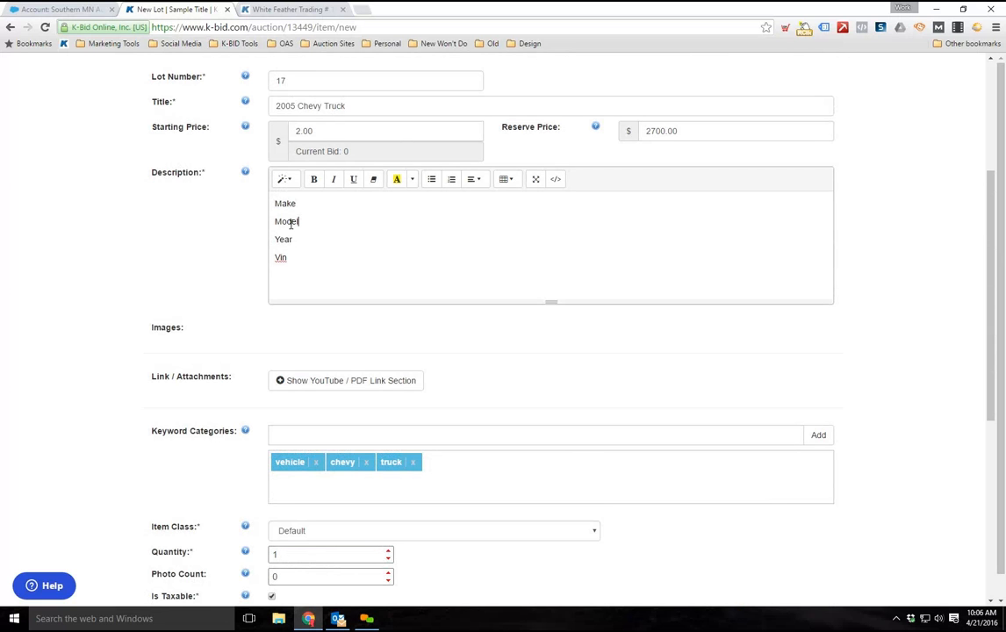
{"action": "scroll", "coordinate": [5, 351], "scroll_direction": "down", "scroll_amount": 3}
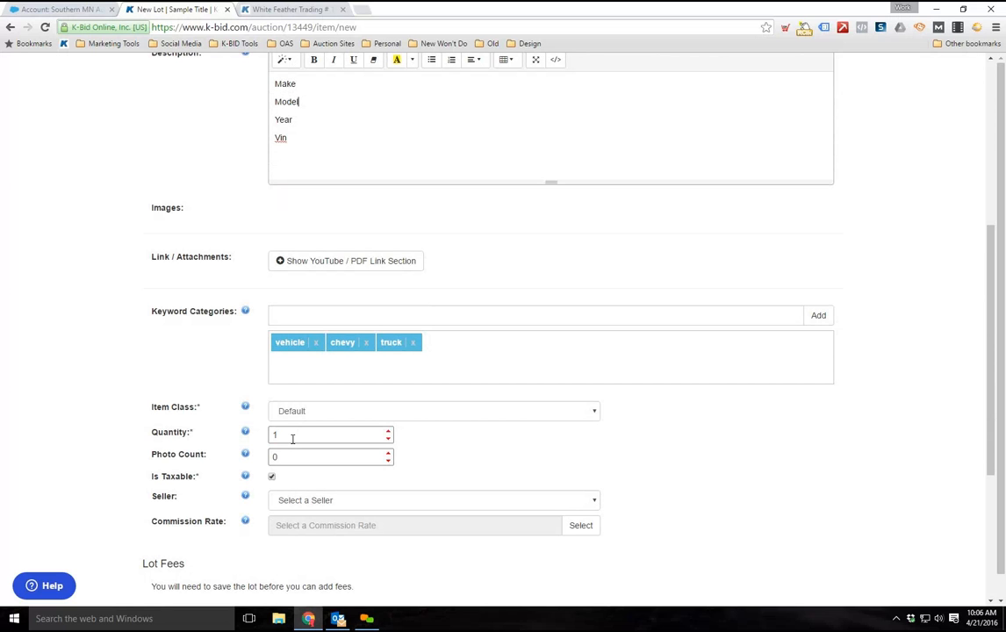
{"action": "scroll", "coordinate": [272, 422], "scroll_direction": "down", "scroll_amount": 1}
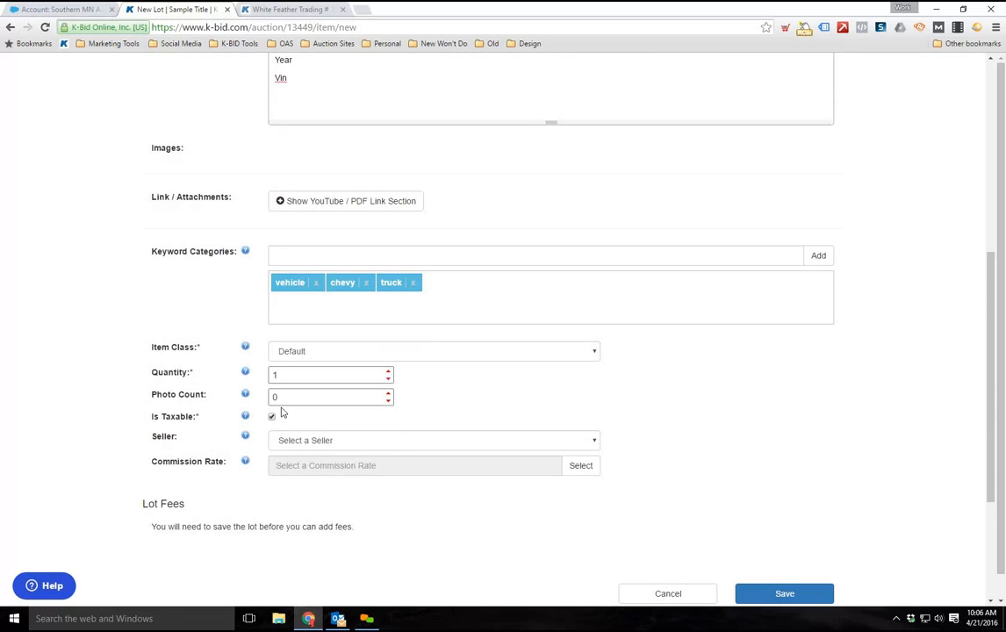
Examine the photo count field, and switch the lot's taxable setting off and back on
{"action": "left_click", "coordinate": [312, 399]}
{"action": "scroll", "coordinate": [233, 367], "scroll_direction": "down", "scroll_amount": 1}
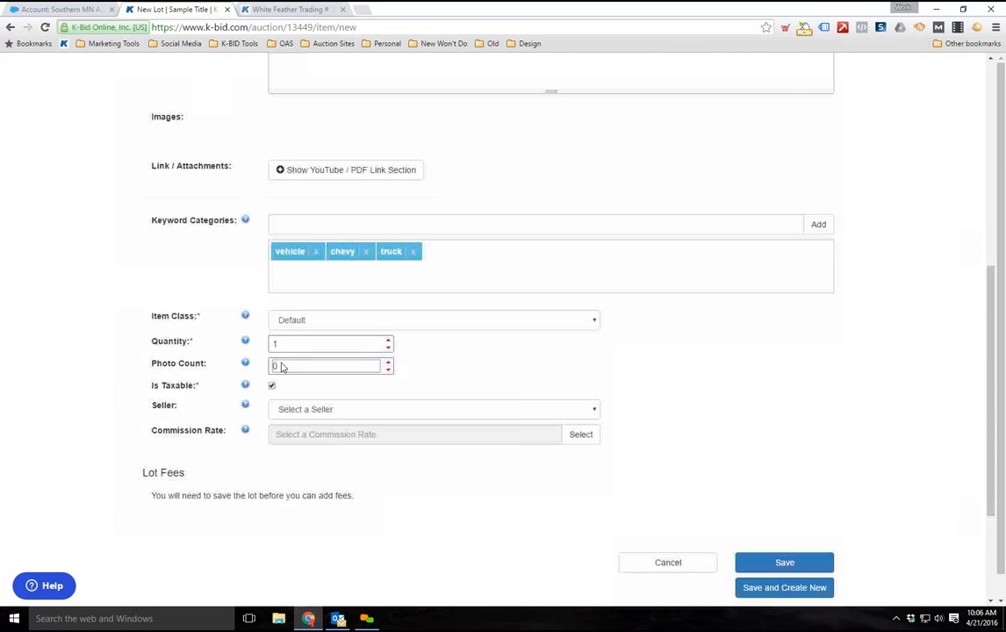
{"action": "scroll", "coordinate": [258, 367], "scroll_direction": "down", "scroll_amount": 1}
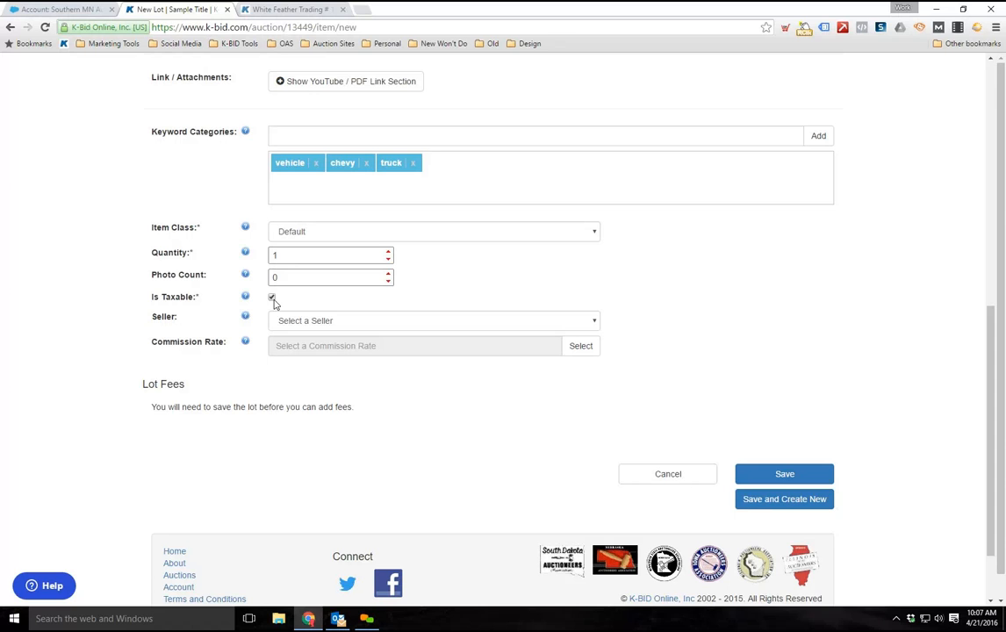
{"action": "left_click", "coordinate": [272, 298]}
{"action": "left_click", "coordinate": [272, 299]}
{"action": "scroll", "coordinate": [186, 341], "scroll_direction": "up", "scroll_amount": 1}
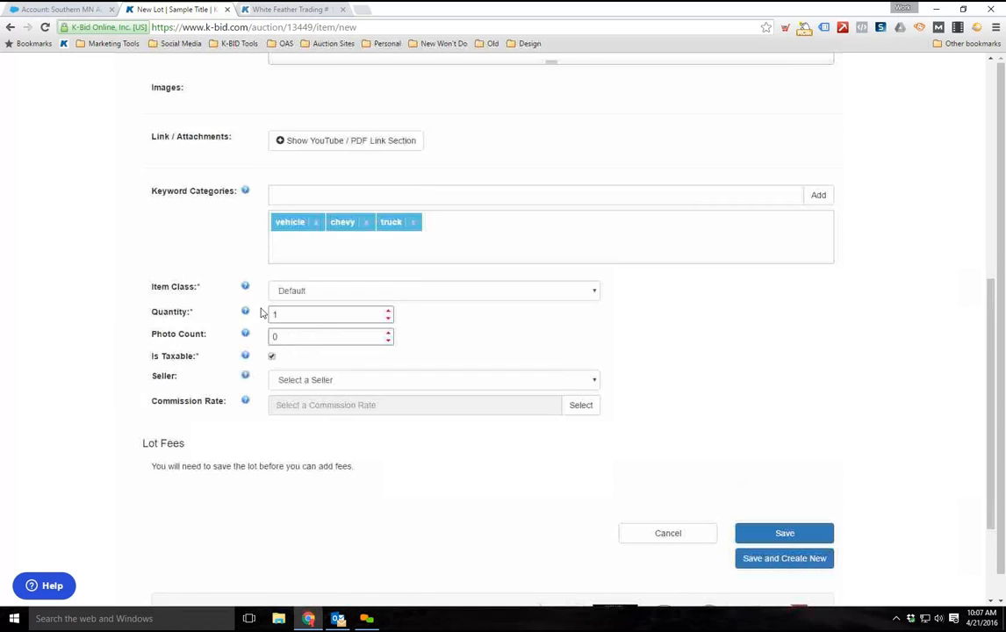
Assign Test Seller as the lot's seller
{"action": "scroll", "coordinate": [186, 341], "scroll_direction": "down", "scroll_amount": 2}
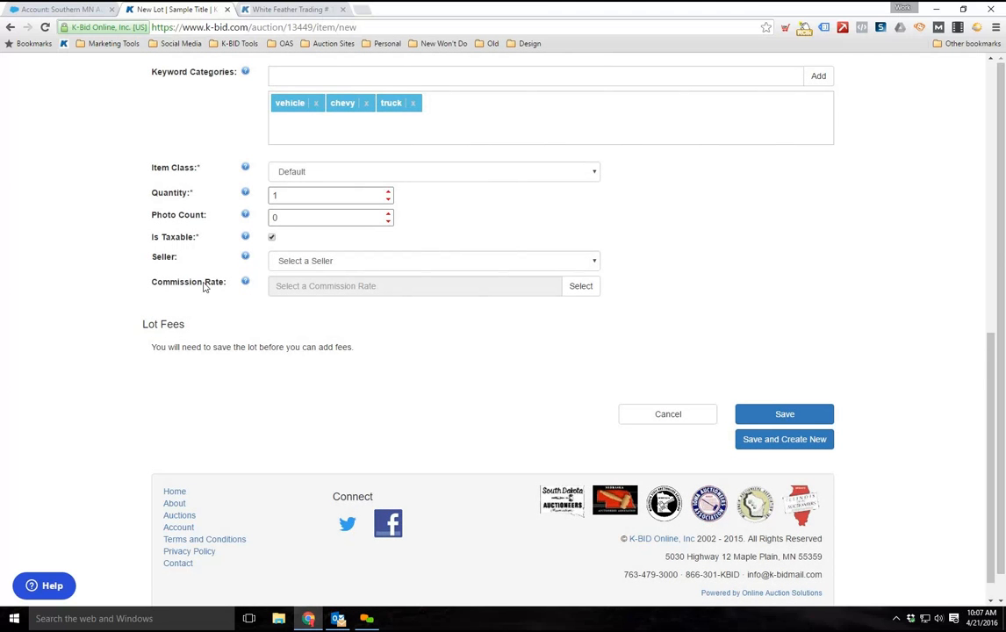
{"action": "scroll", "coordinate": [386, 234], "scroll_direction": "down", "scroll_amount": 1}
{"action": "left_click", "coordinate": [356, 235]}
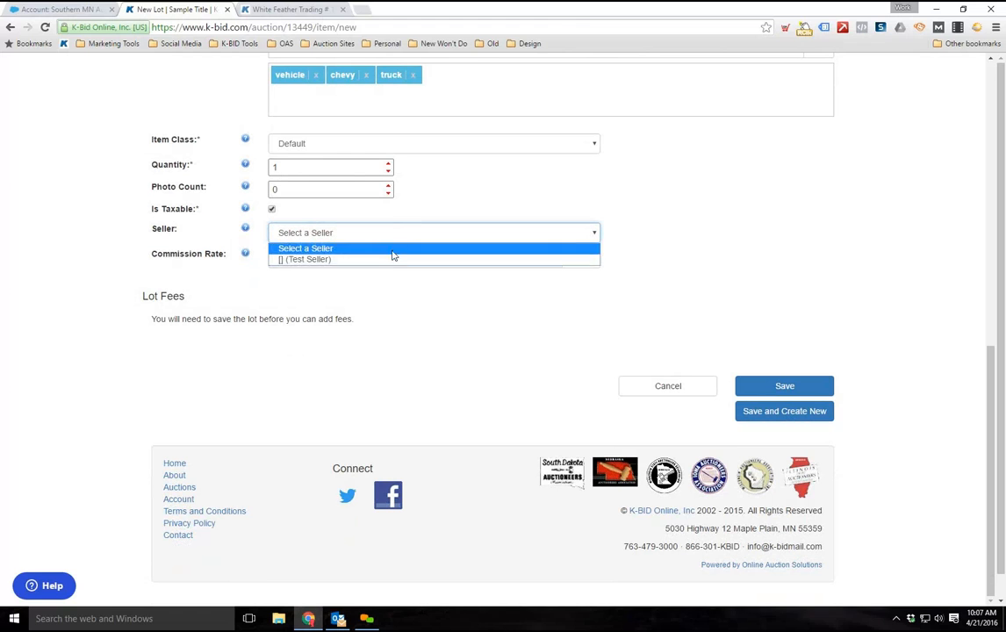
{"action": "left_click", "coordinate": [330, 260]}
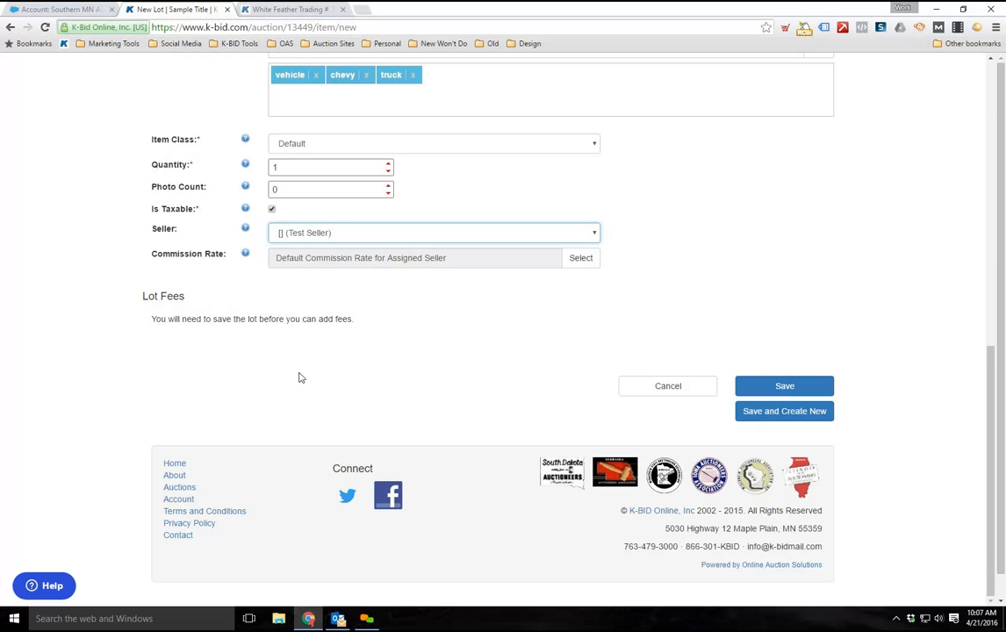
View the available commission rates for the lot and close the list, keeping the assigned seller's default rate
{"action": "scroll", "coordinate": [256, 389], "scroll_direction": "up", "scroll_amount": 1}
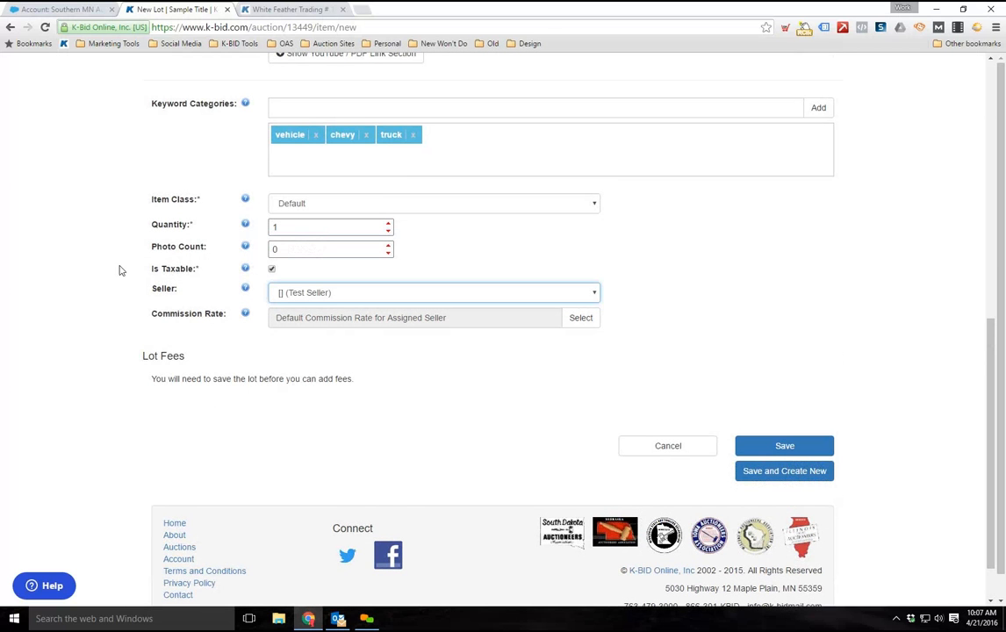
{"action": "scroll", "coordinate": [175, 277], "scroll_direction": "up", "scroll_amount": 2}
{"action": "scroll", "coordinate": [175, 277], "scroll_direction": "down", "scroll_amount": 1}
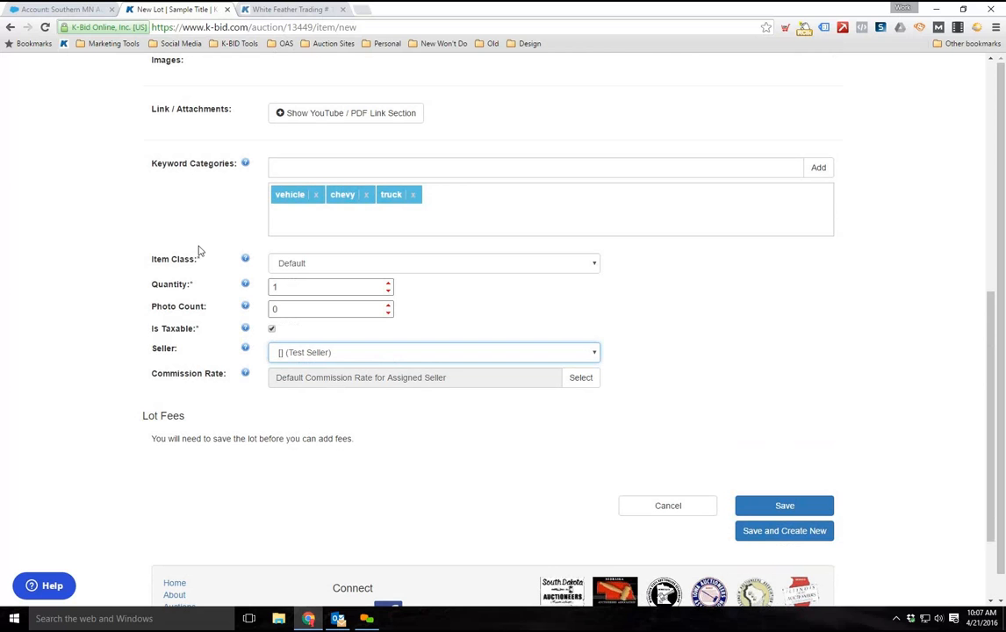
{"action": "left_click", "coordinate": [577, 378]}
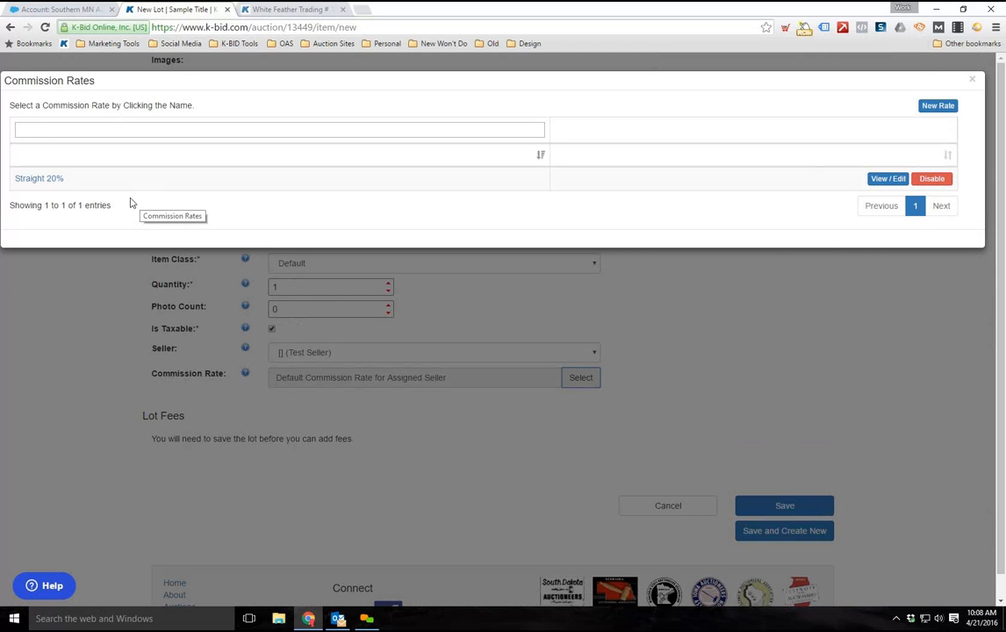
{"action": "left_click", "coordinate": [700, 368]}
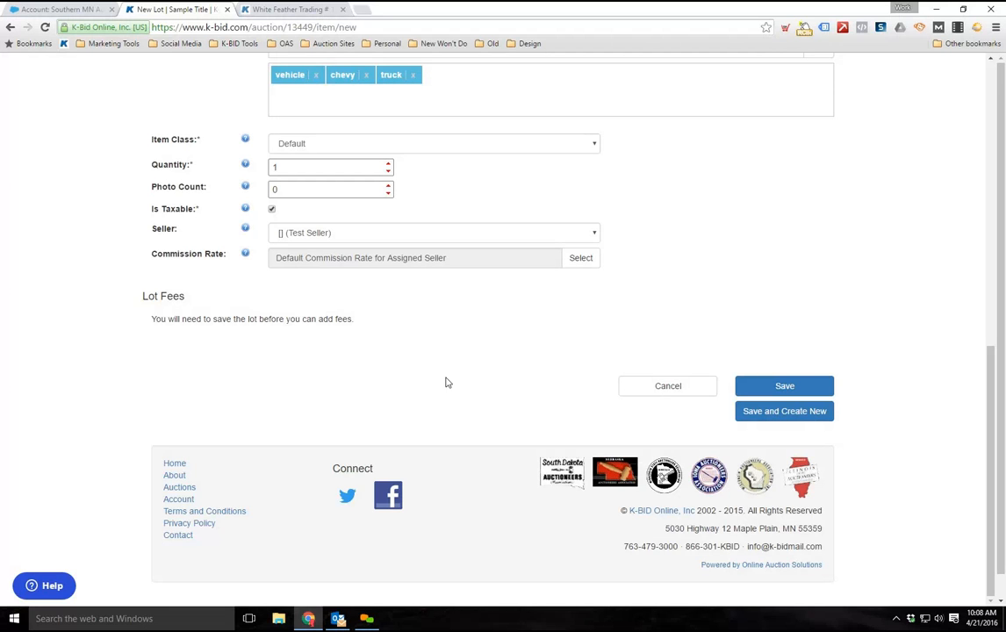
Switch the lot's taxable setting off and back on, and save the new lot
{"action": "left_click", "coordinate": [273, 211]}
{"action": "left_click", "coordinate": [272, 209]}
{"action": "scroll", "coordinate": [797, 416], "scroll_direction": "up", "scroll_amount": 1}
{"action": "scroll", "coordinate": [771, 384], "scroll_direction": "down", "scroll_amount": 1}
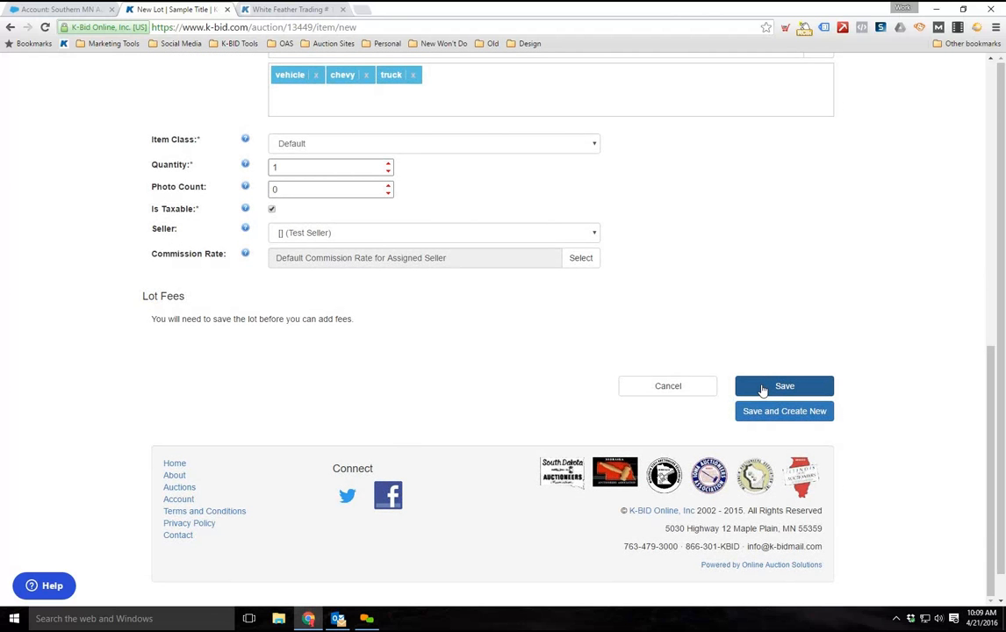
{"action": "left_click", "coordinate": [763, 391]}
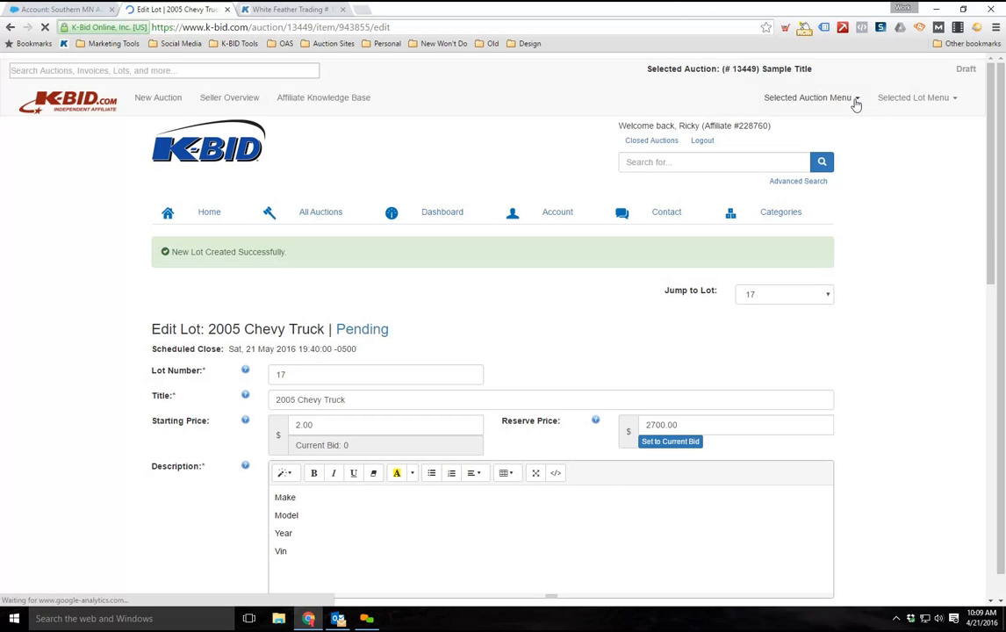
Open the selected auction's lot list and review the saved lot's entry
{"action": "left_click", "coordinate": [855, 101]}
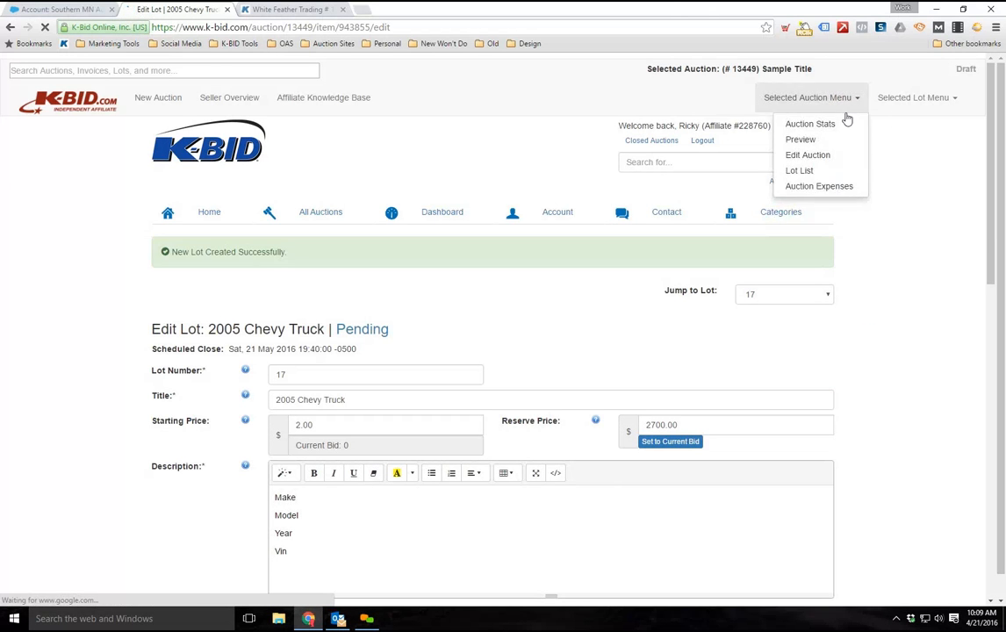
{"action": "left_click", "coordinate": [808, 171]}
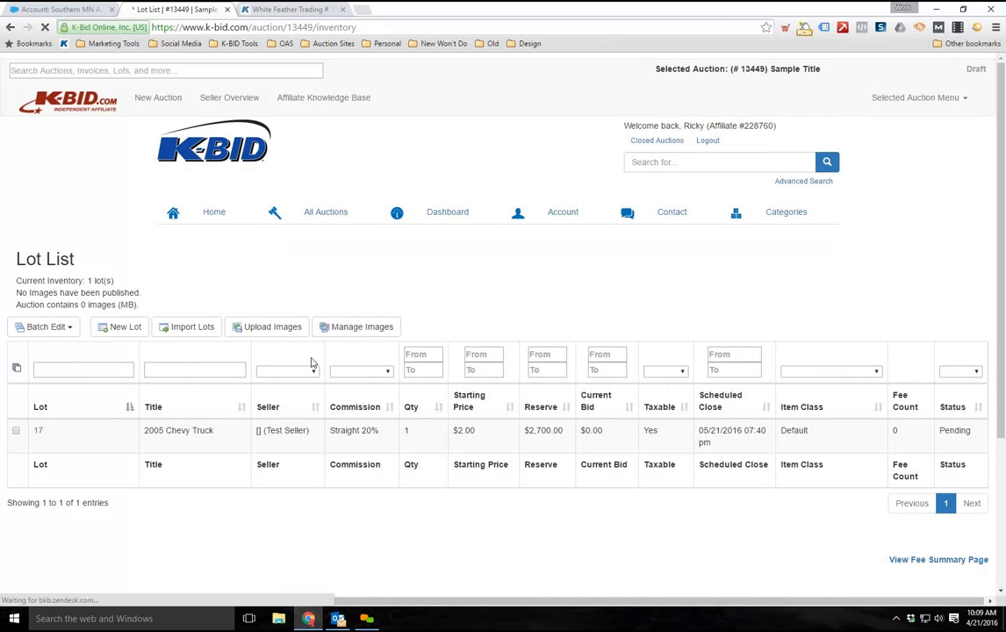
{"action": "scroll", "coordinate": [341, 400], "scroll_direction": "down", "scroll_amount": 3}
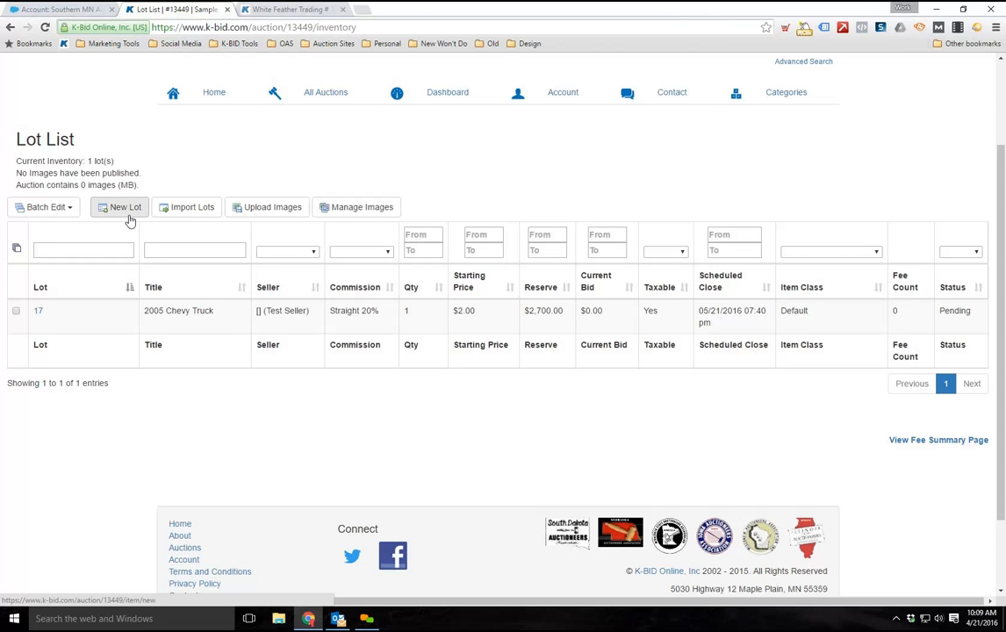
Open Inventory Template.xlsx from the desktop's Training folder in Excel and view its columns starting at Lot Number
{"action": "left_click", "coordinate": [937, 9]}
{"action": "left_click", "coordinate": [885, 148]}
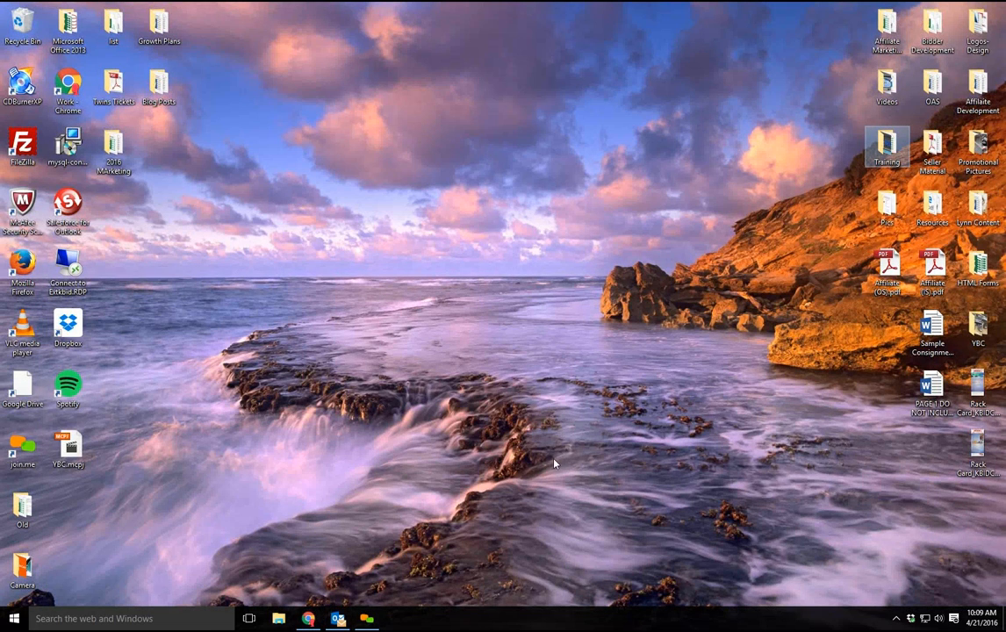
{"action": "key", "text": "Return"}
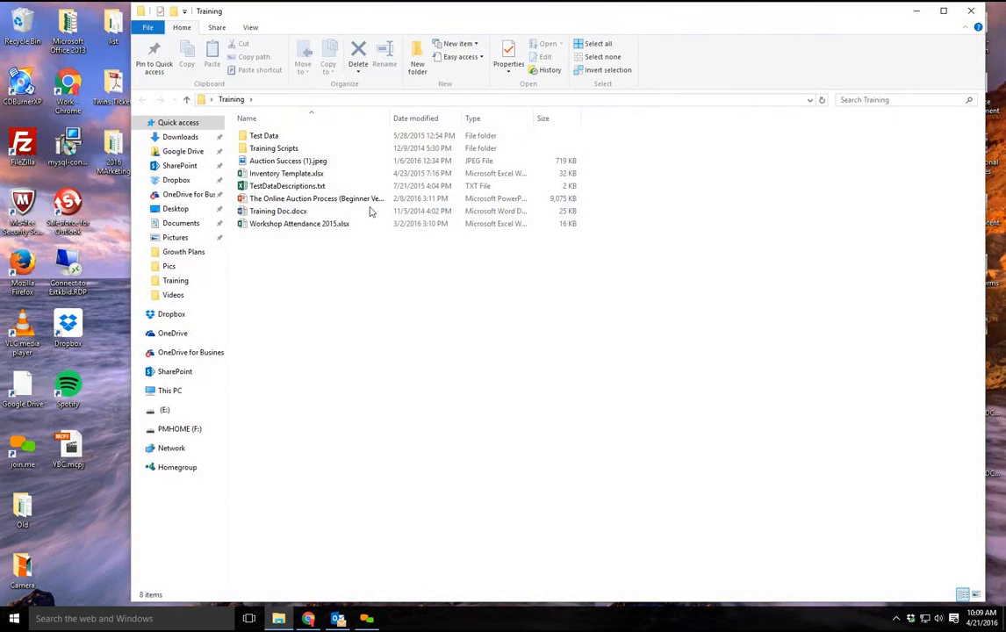
{"action": "left_click", "coordinate": [344, 175]}
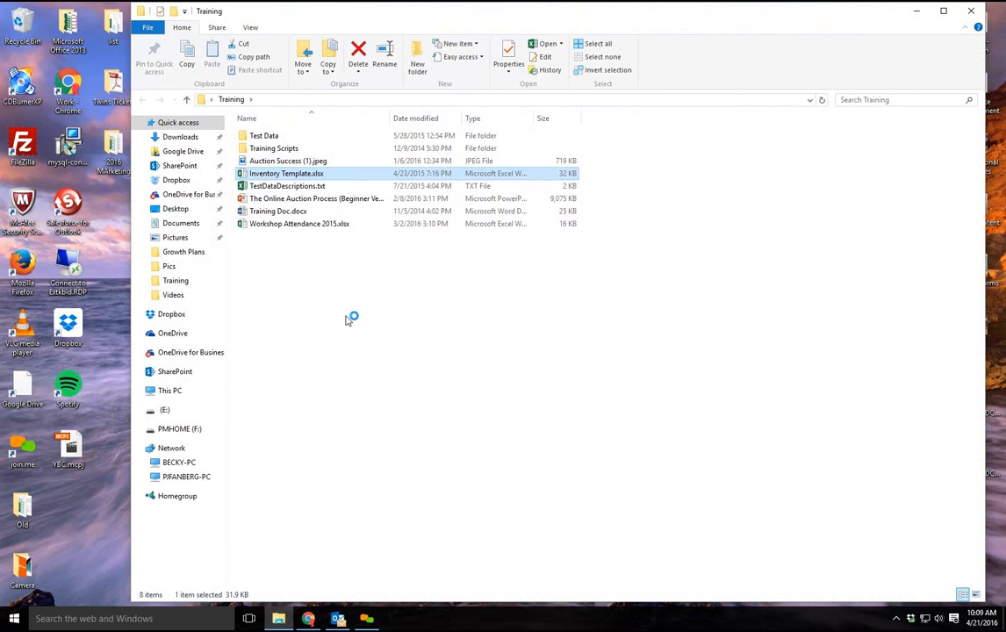
{"action": "key", "text": "Return"}
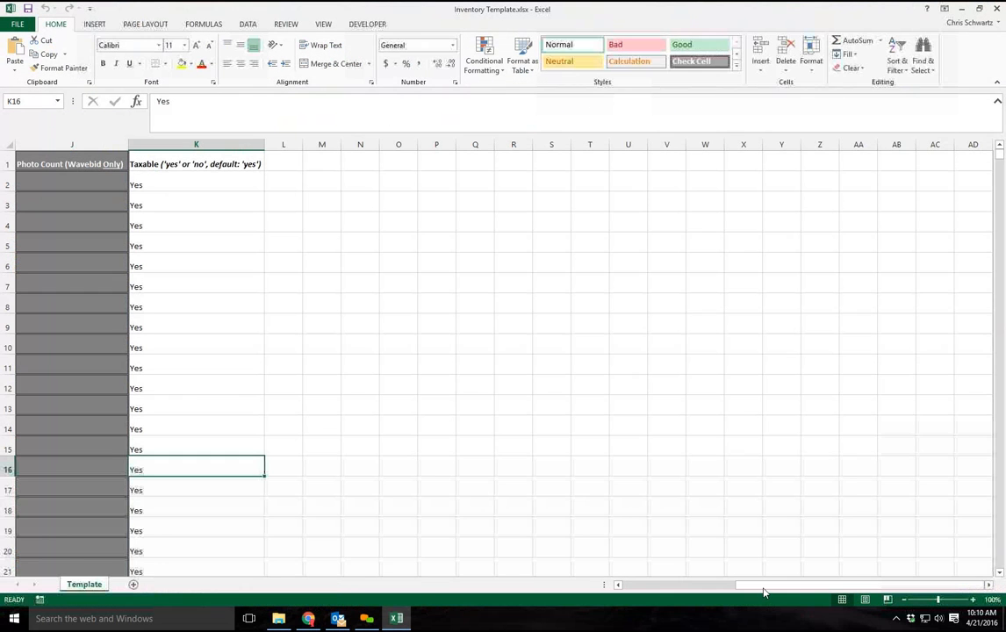
{"action": "left_click_drag", "start_coordinate": [755, 586], "coordinate": [620, 586]}
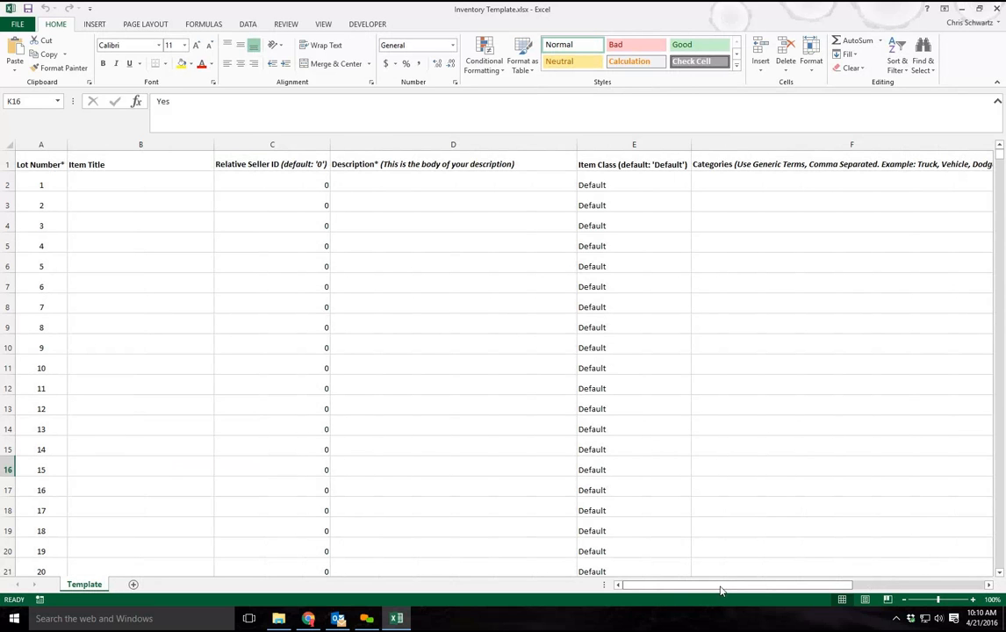
{"action": "left_click", "coordinate": [45, 163]}
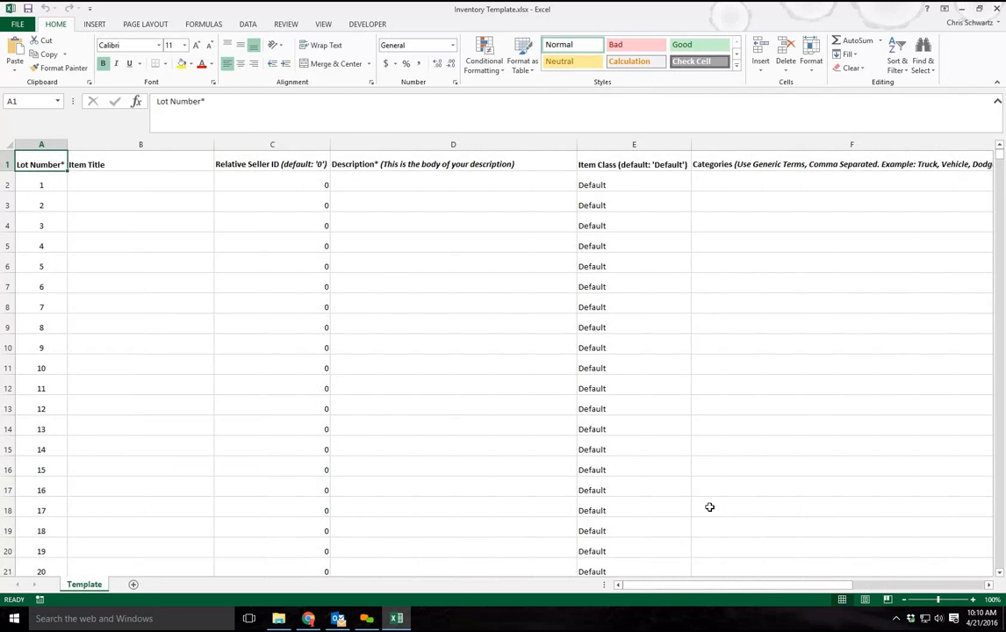
{"action": "mouse_move", "coordinate": [712, 587]}
{"action": "left_mouse_down"}
{"action": "mouse_move", "coordinate": [843, 580]}
{"action": "mouse_move", "coordinate": [694, 581]}
{"action": "left_mouse_up"}
Enter the item titles Truck, Car and Basket for lots 1 to 3 in the inventory template
{"action": "left_click", "coordinate": [99, 185]}
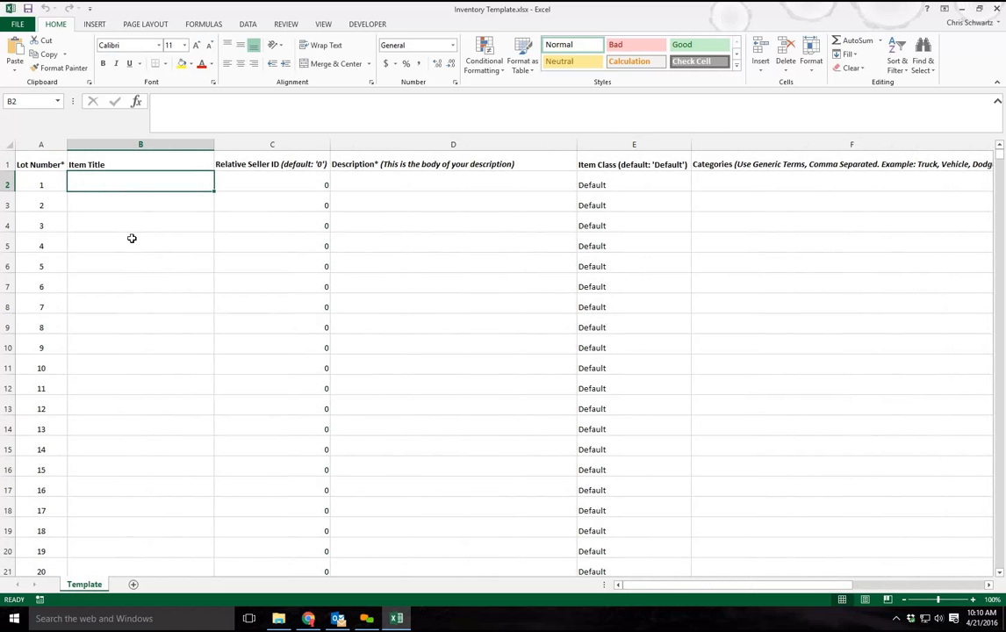
{"action": "type", "text": "Truck"}
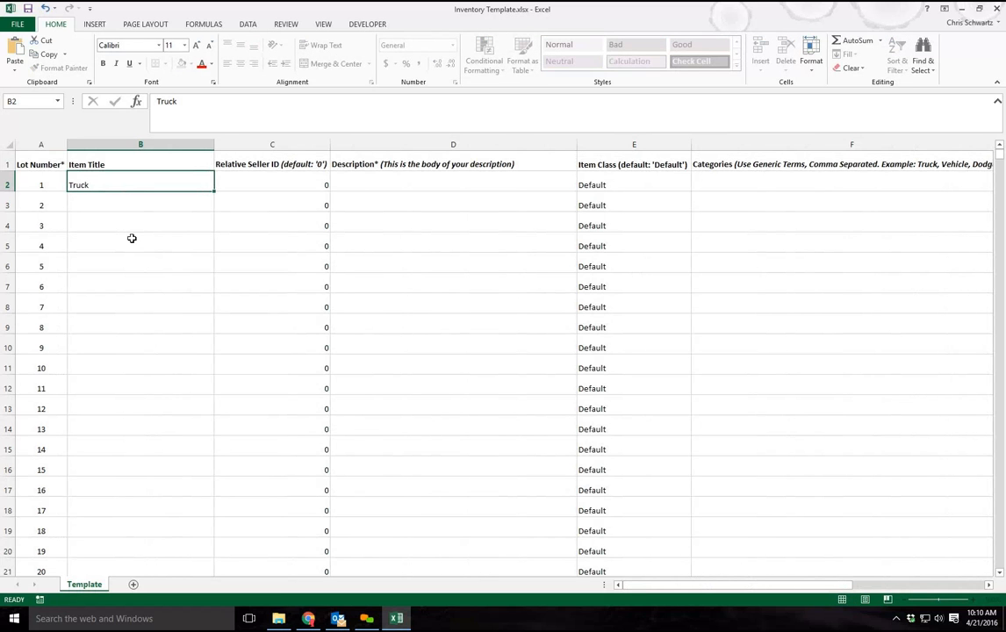
{"action": "key", "text": "Return"}
{"action": "type", "text": "Car"}
{"action": "key", "text": "Return"}
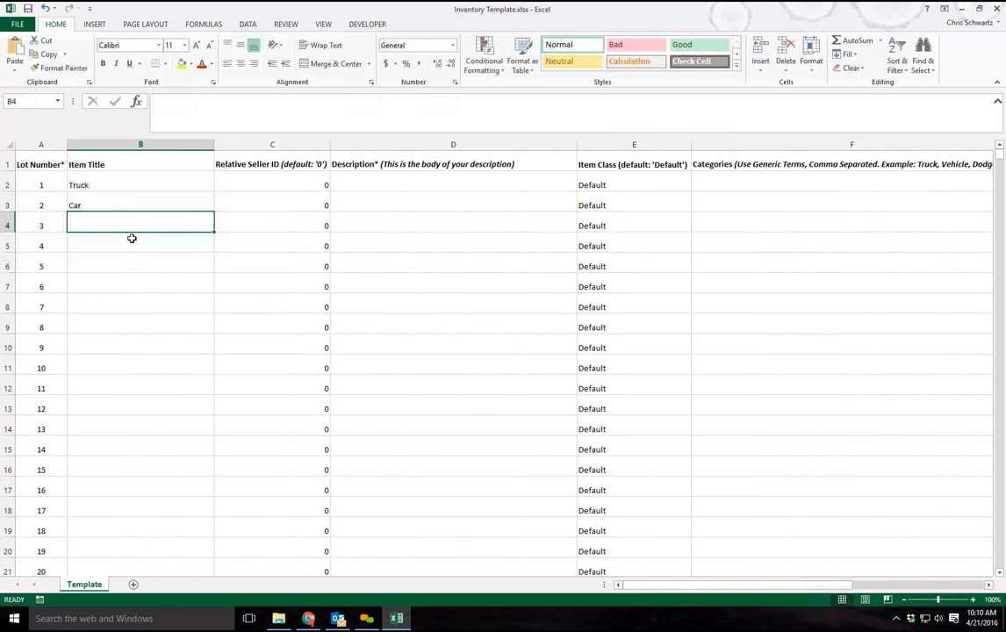
{"action": "type", "text": "Basket"}
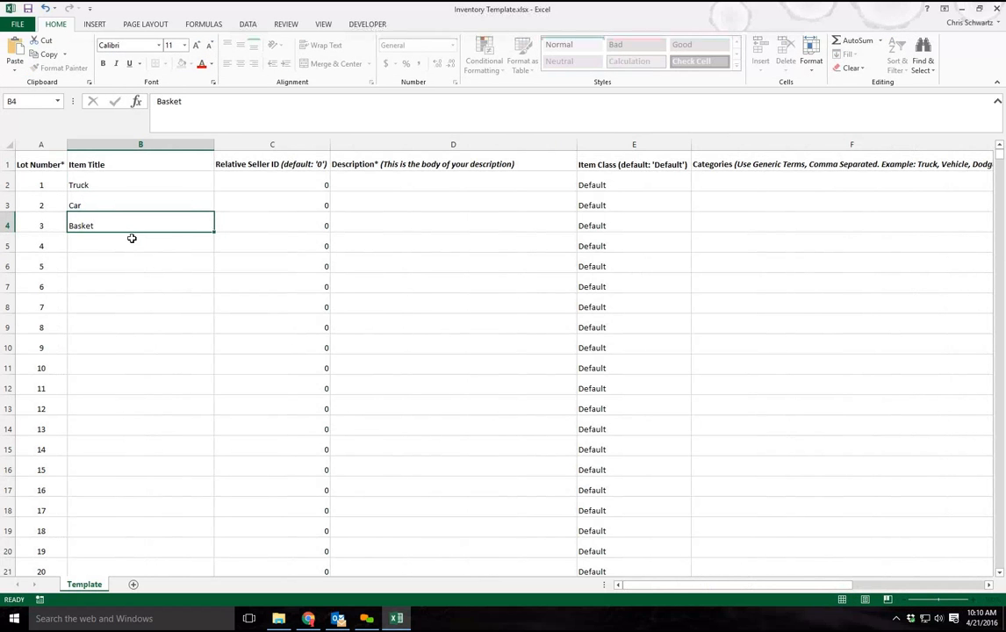
{"action": "key", "text": "Return"}
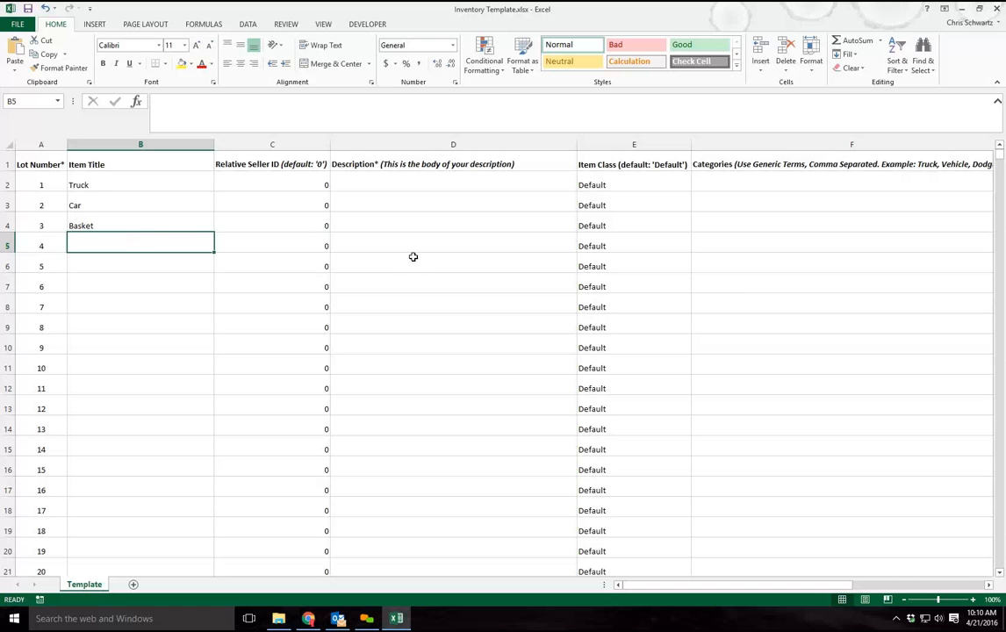
Look over the template's item title rows and close the workbook without saving the changes
{"action": "left_click_drag", "start_coordinate": [145, 222], "coordinate": [138, 209]}
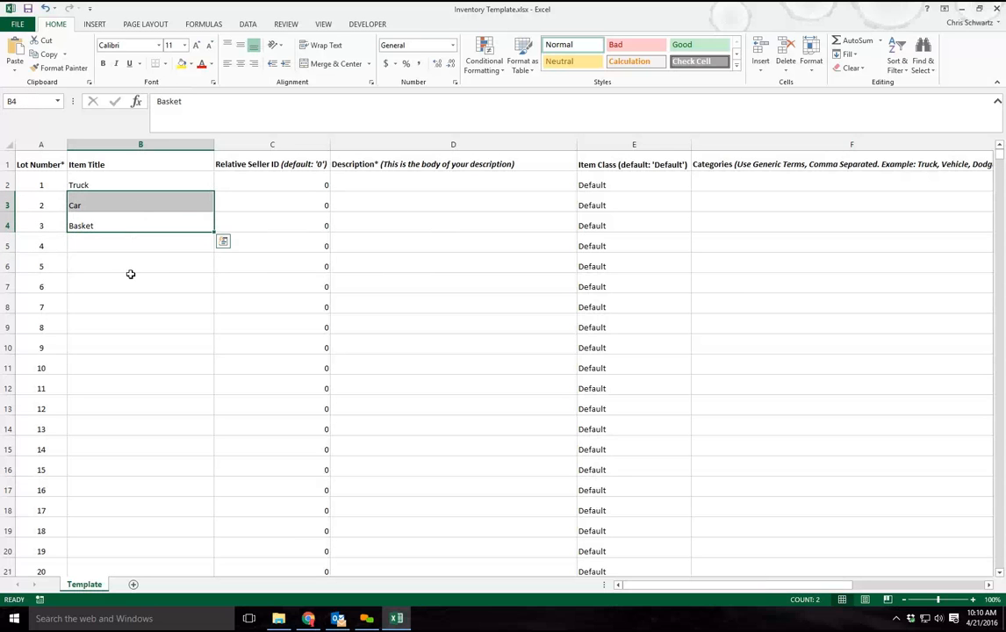
{"action": "left_click", "coordinate": [178, 252]}
{"action": "scroll", "coordinate": [161, 330], "scroll_direction": "down", "scroll_amount": 6}
{"action": "scroll", "coordinate": [222, 333], "scroll_direction": "up", "scroll_amount": 7}
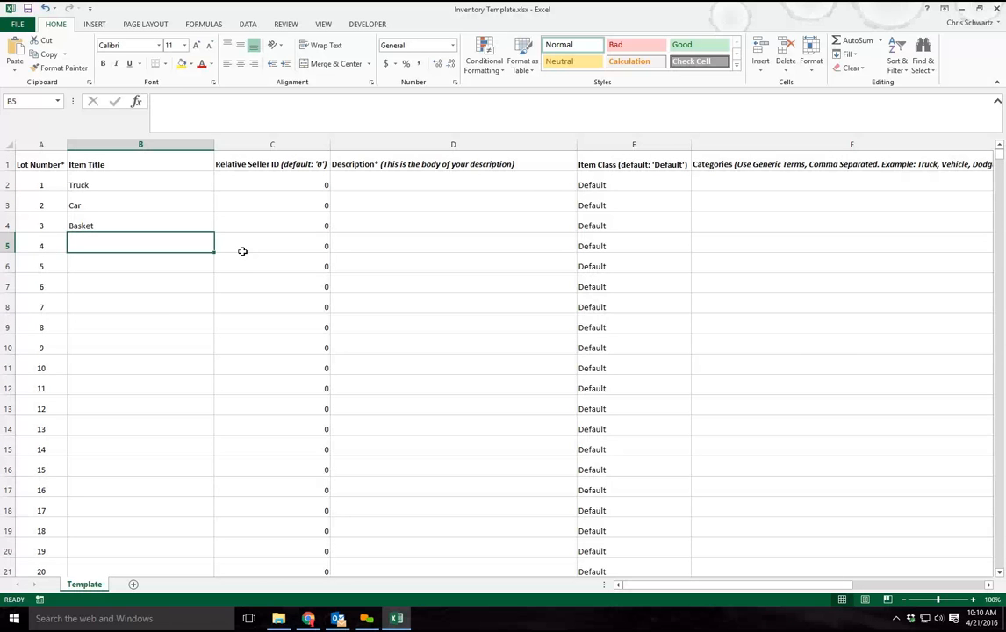
{"action": "scroll", "coordinate": [369, 272], "scroll_direction": "down", "scroll_amount": 2}
{"action": "scroll", "coordinate": [410, 265], "scroll_direction": "up", "scroll_amount": 2}
{"action": "left_click", "coordinate": [999, 9]}
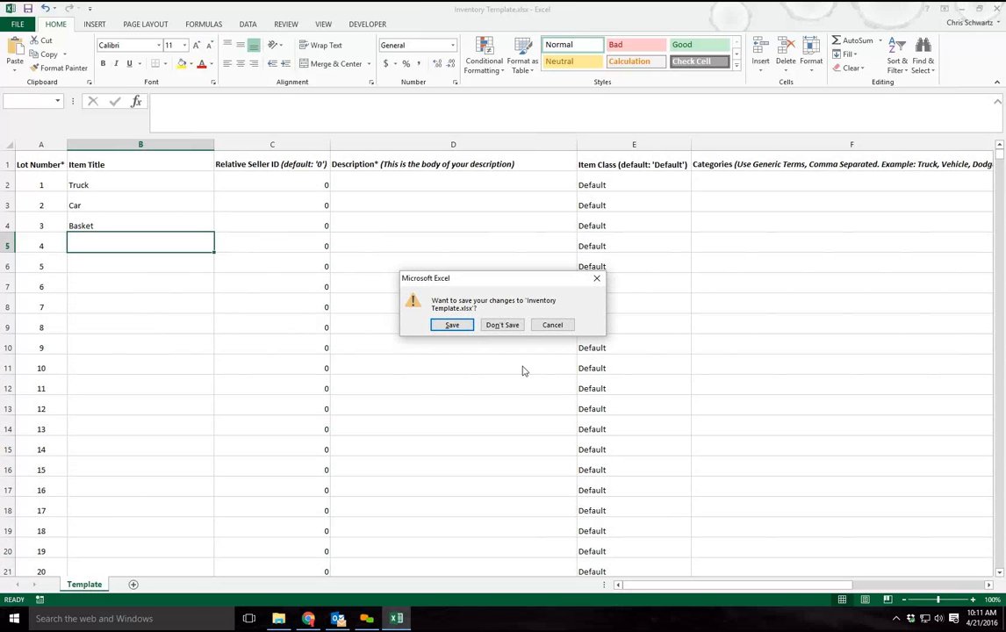
{"action": "left_click", "coordinate": [500, 325]}
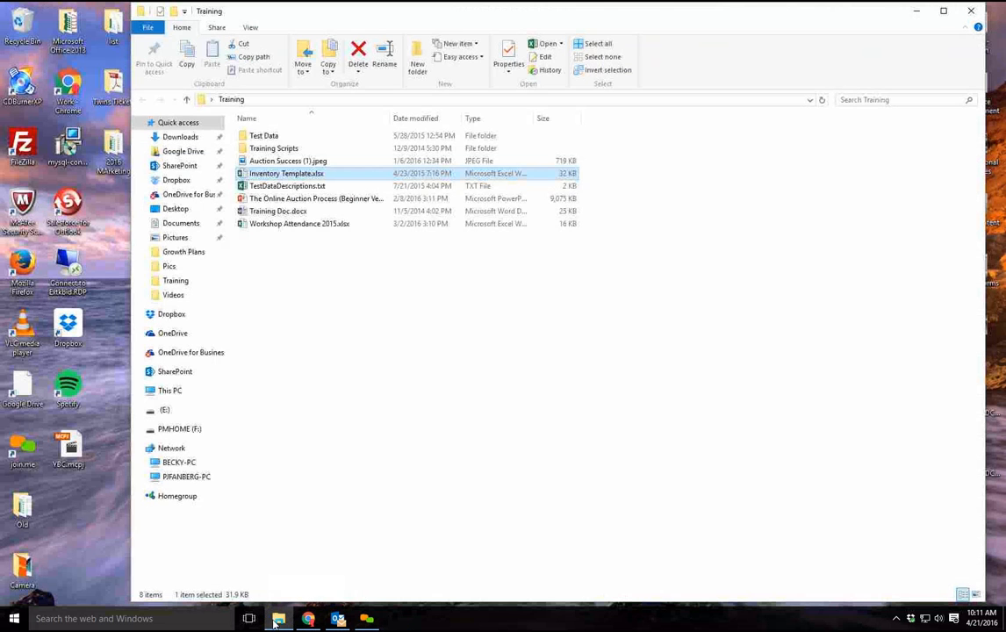
Switch back to Chrome and open the page for importing lots into the auction
{"action": "left_click", "coordinate": [309, 619]}
{"action": "scroll", "coordinate": [211, 386], "scroll_direction": "up", "scroll_amount": 2}
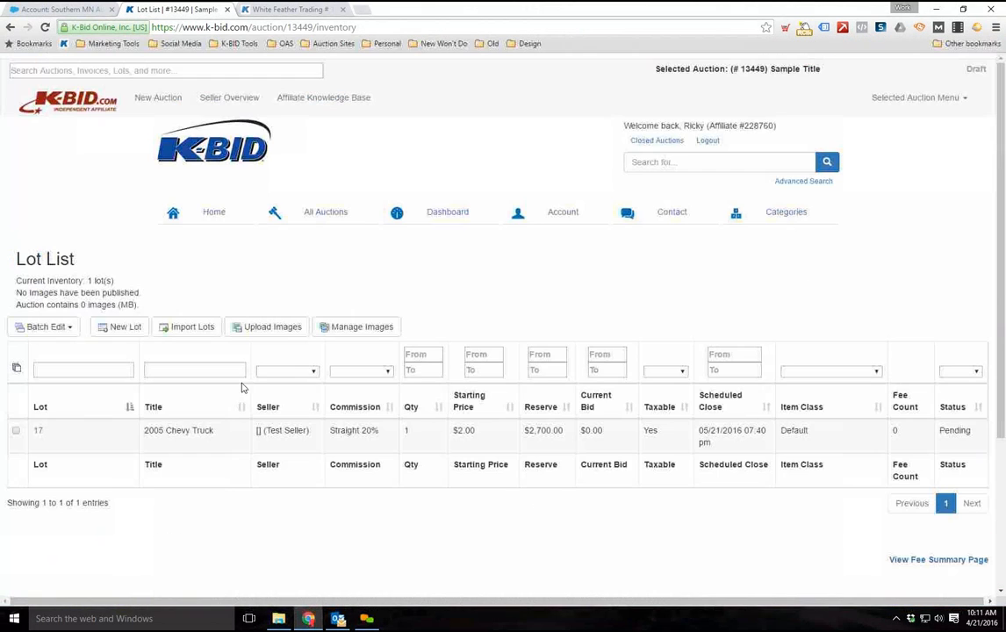
{"action": "left_click", "coordinate": [190, 332]}
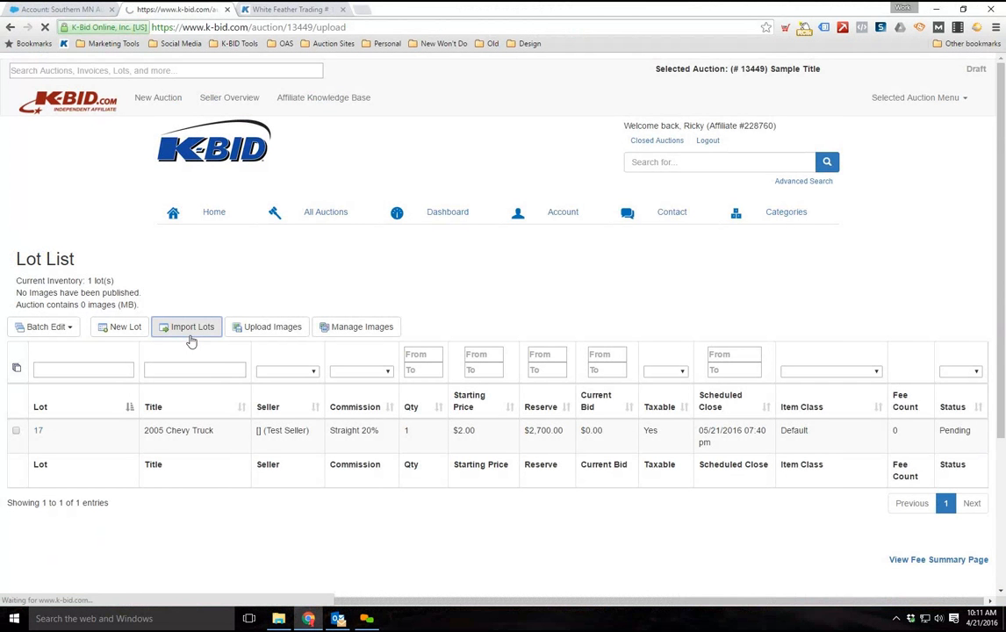
{"action": "scroll", "coordinate": [144, 295], "scroll_direction": "down", "scroll_amount": 1}
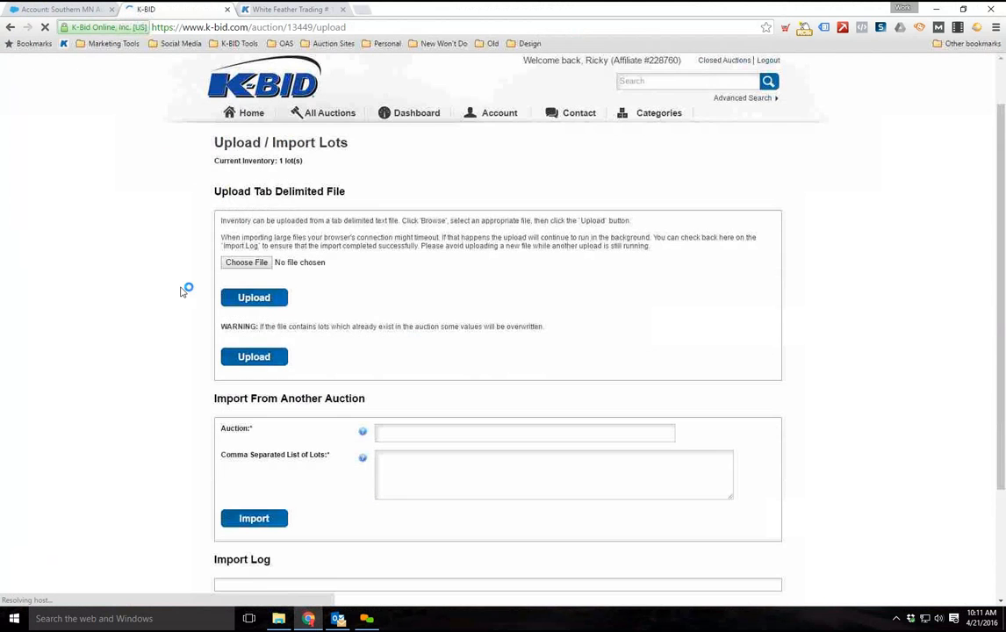
Choose TestDataDescriptions.txt from the Training folder as the tab delimited file and upload it to the auction
{"action": "left_click", "coordinate": [257, 264]}
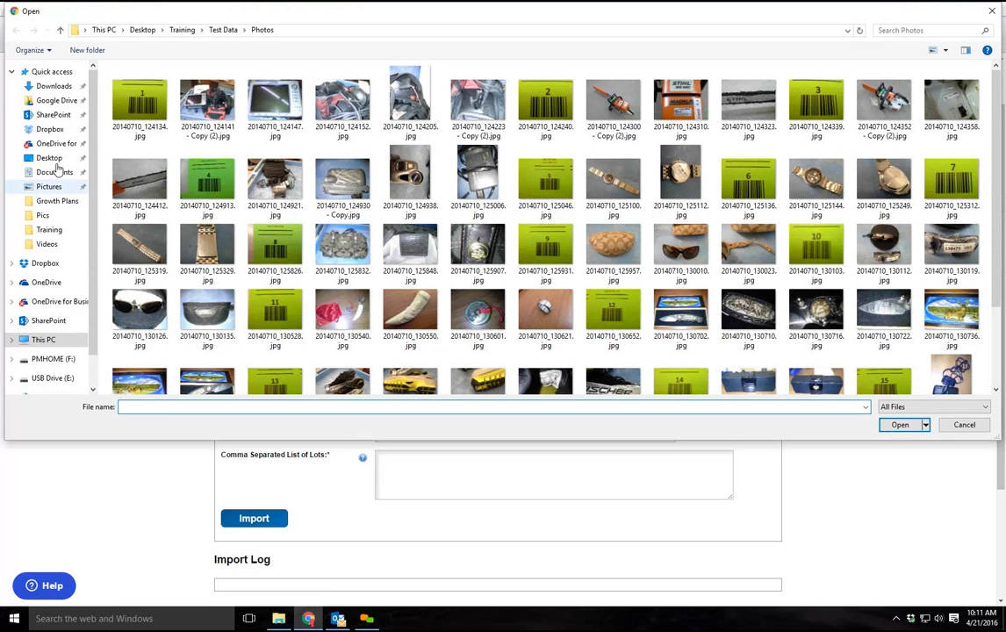
{"action": "scroll", "coordinate": [57, 168], "scroll_direction": "down", "scroll_amount": 1}
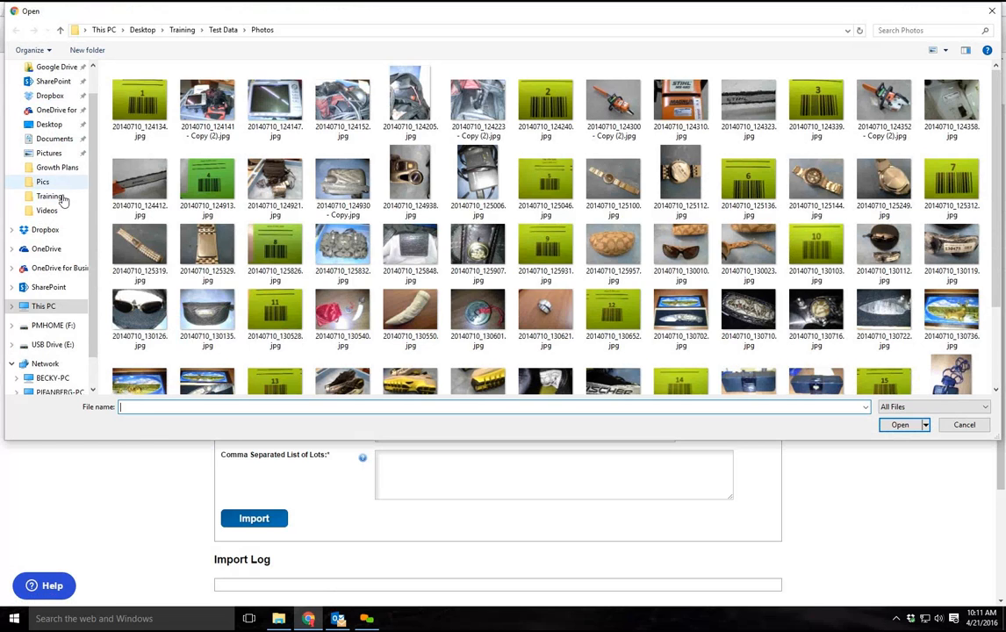
{"action": "left_click", "coordinate": [62, 198]}
{"action": "left_click", "coordinate": [211, 136]}
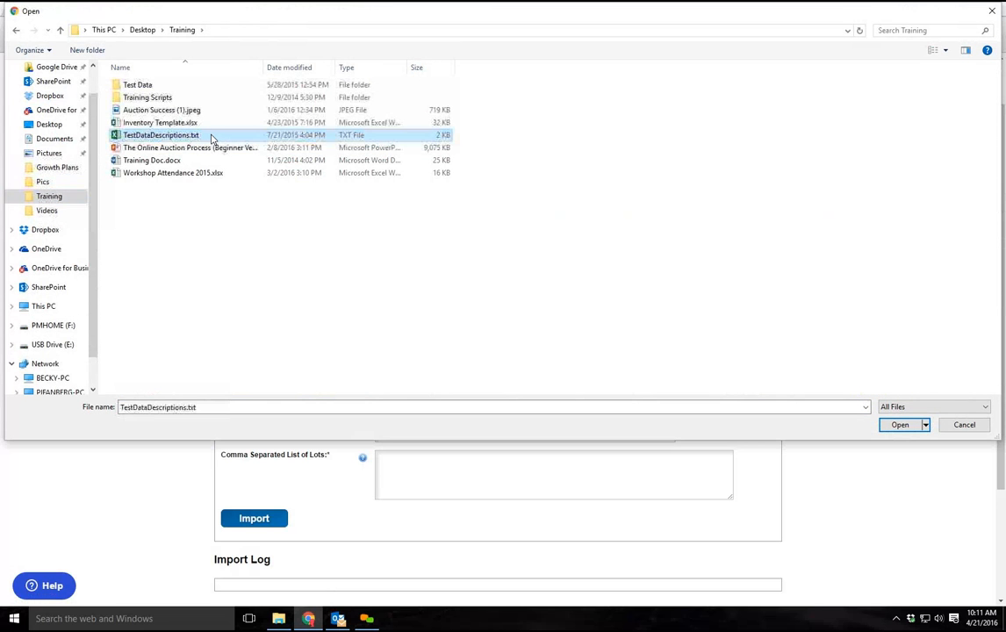
{"action": "left_click", "coordinate": [898, 426]}
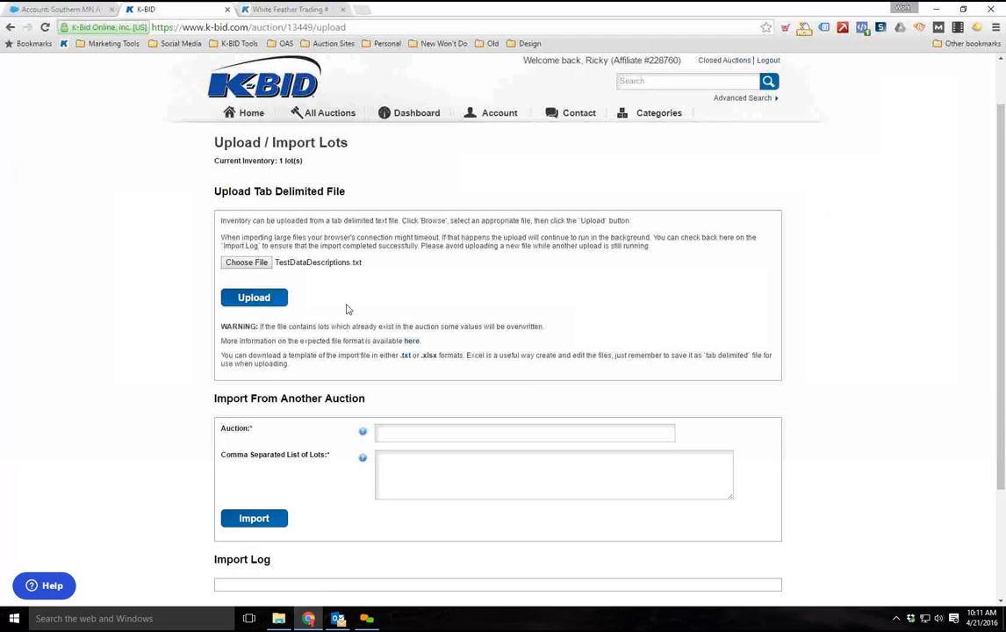
{"action": "left_click", "coordinate": [253, 297]}
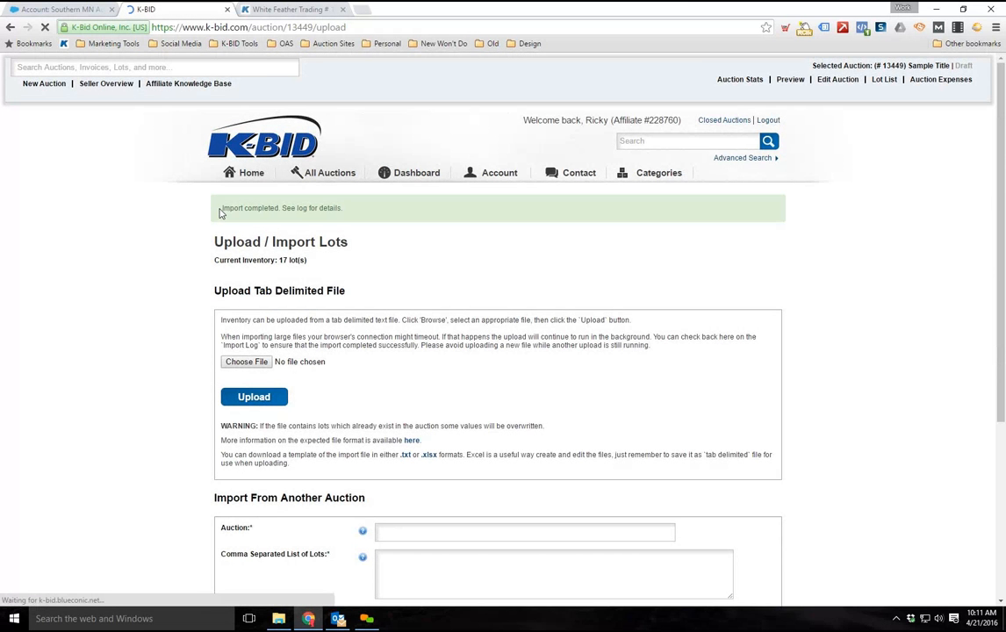
Examine the import message and the file upload's log details, and close the log
{"action": "left_click_drag", "start_coordinate": [335, 209], "coordinate": [220, 209]}
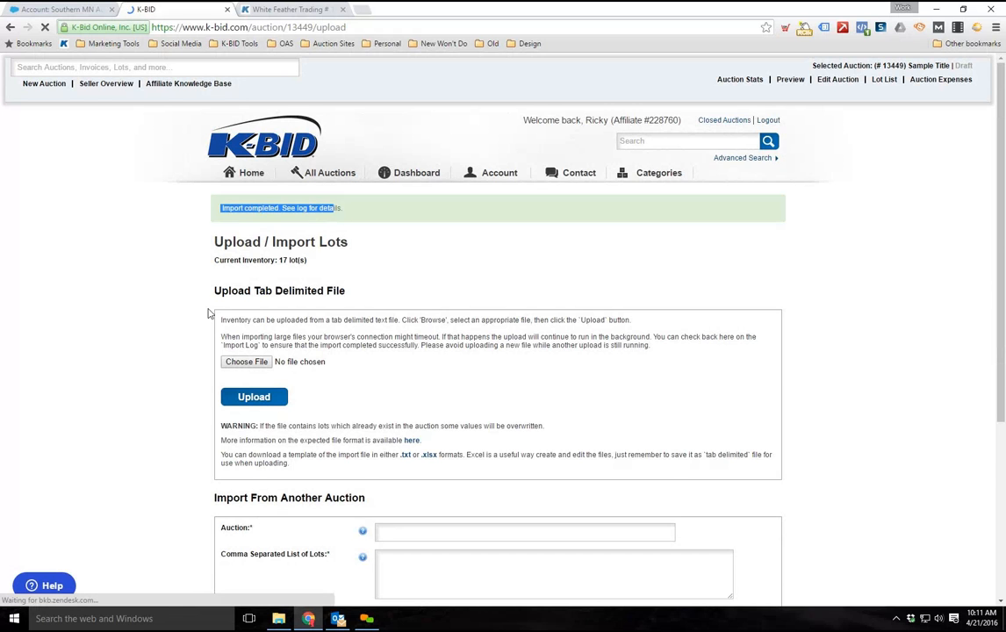
{"action": "scroll", "coordinate": [208, 314], "scroll_direction": "down", "scroll_amount": 3}
{"action": "left_click", "coordinate": [709, 427]}
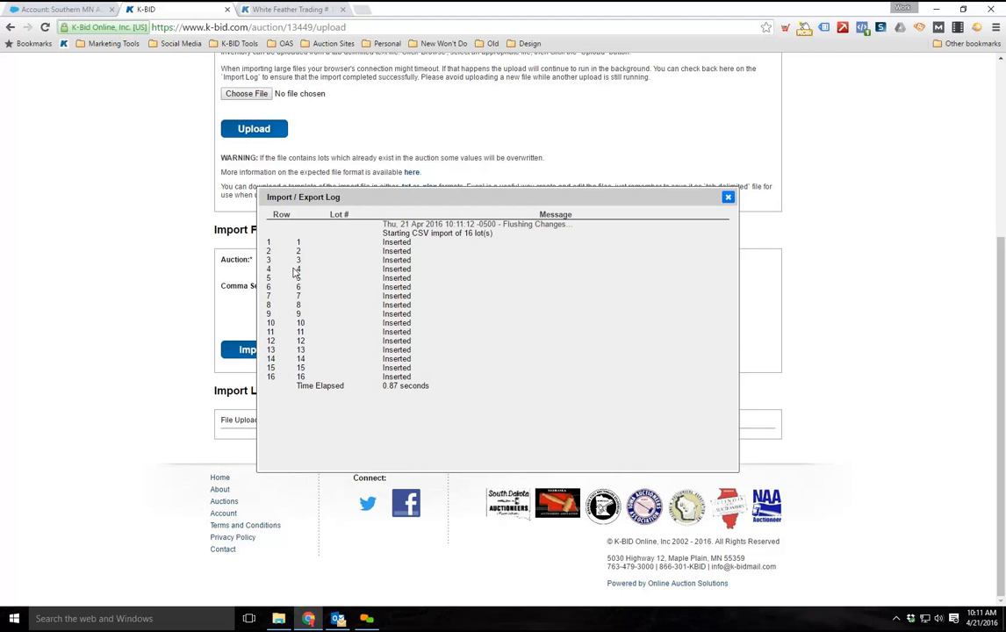
{"action": "left_click", "coordinate": [728, 197]}
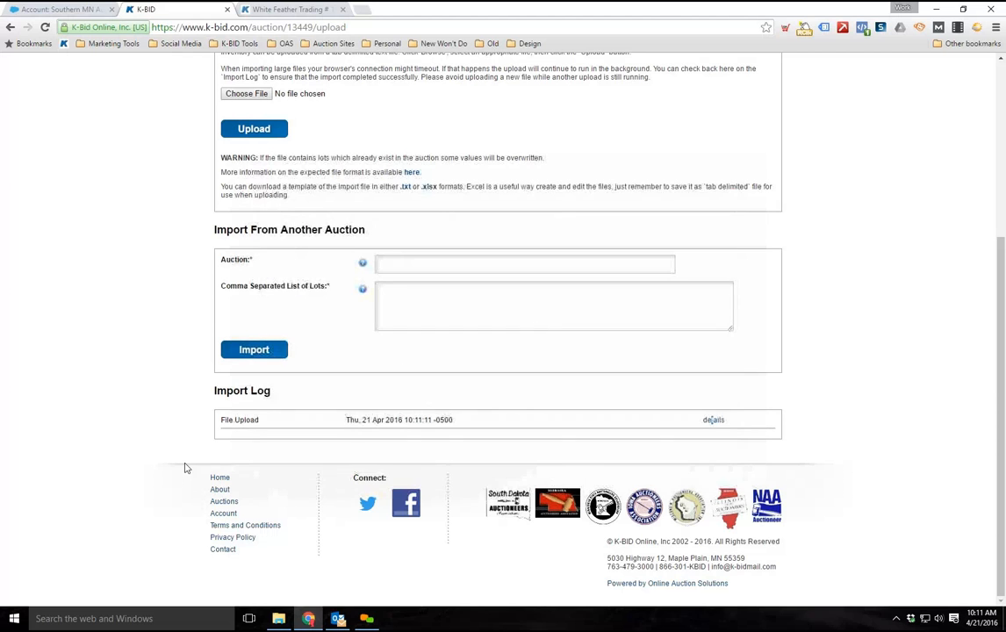
Review the tab delimited file upload section and the options for importing lots from another auction
{"action": "scroll", "coordinate": [176, 457], "scroll_direction": "up", "scroll_amount": 3}
{"action": "scroll", "coordinate": [162, 386], "scroll_direction": "down", "scroll_amount": 1}
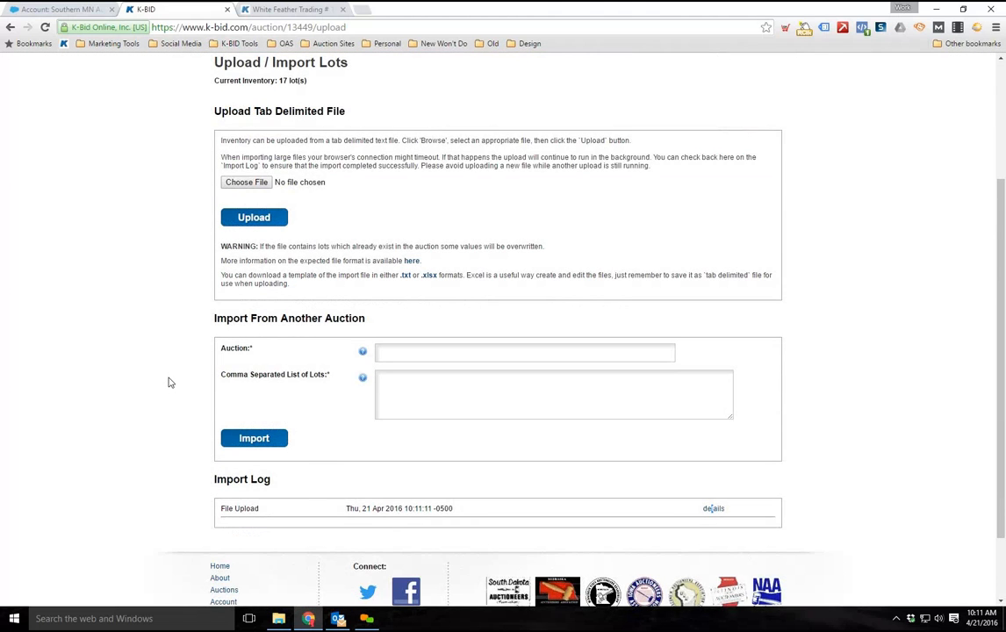
{"action": "scroll", "coordinate": [170, 383], "scroll_direction": "down", "scroll_amount": 1}
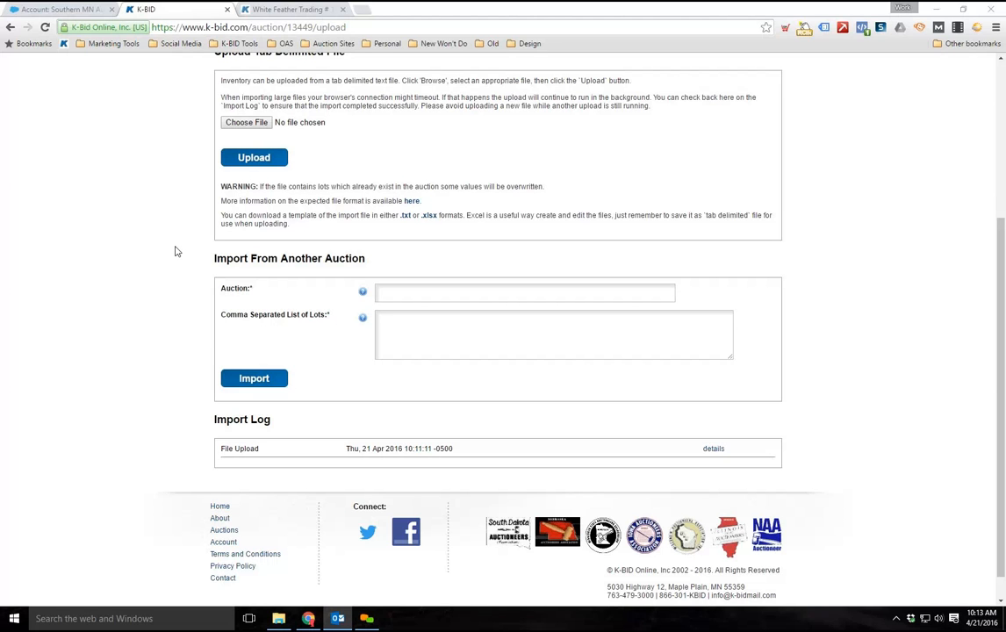
{"action": "scroll", "coordinate": [259, 245], "scroll_direction": "up", "scroll_amount": 3}
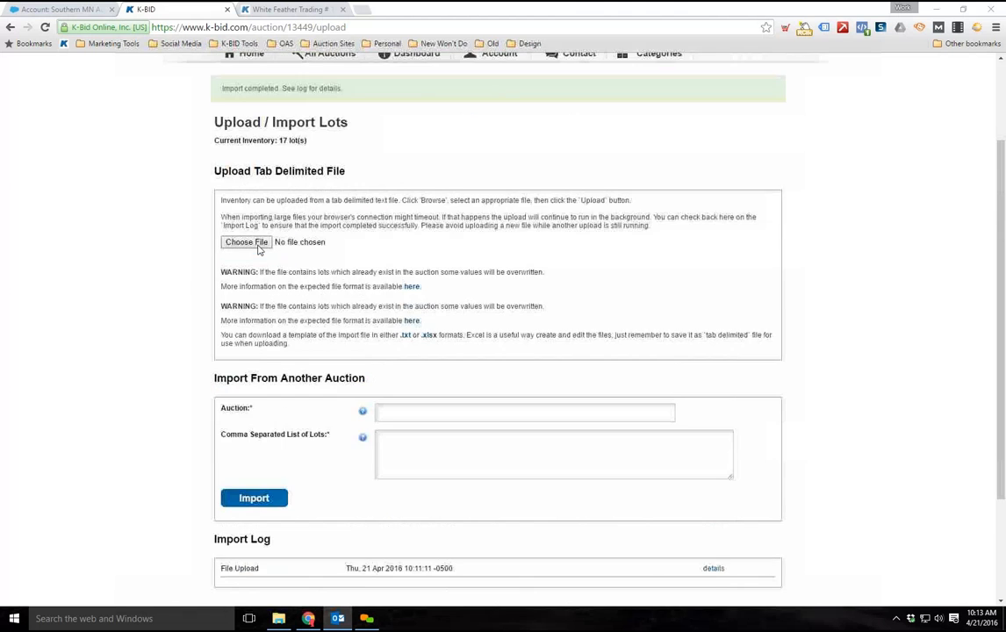
{"action": "scroll", "coordinate": [259, 250], "scroll_direction": "down", "scroll_amount": 2}
{"action": "scroll", "coordinate": [259, 250], "scroll_direction": "up", "scroll_amount": 1}
{"action": "scroll", "coordinate": [259, 251], "scroll_direction": "down", "scroll_amount": 1}
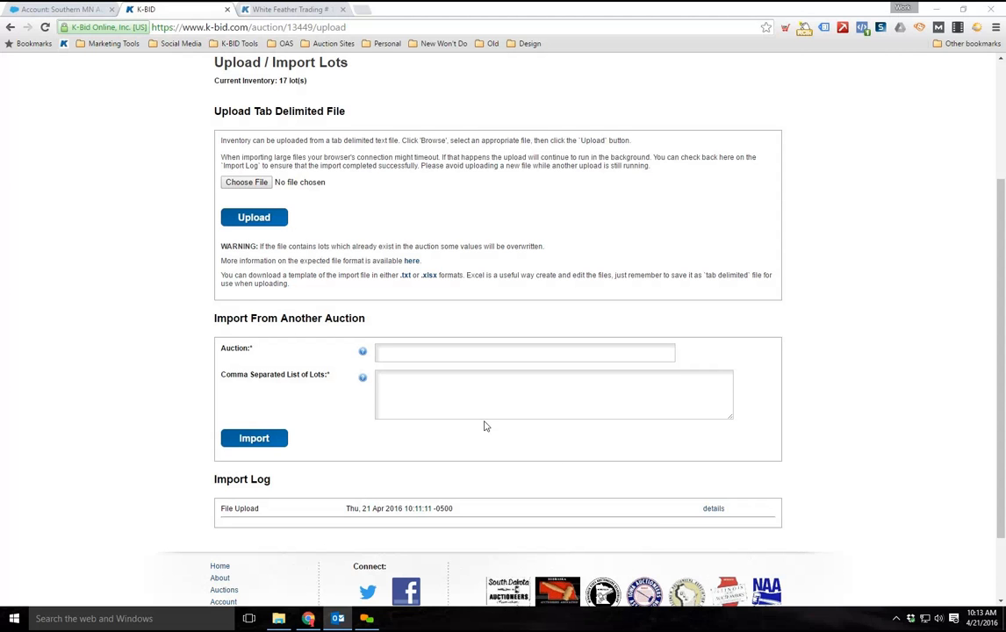
Examine the Import From Another Auction section and highlight its heading on the lot upload page
{"action": "scroll", "coordinate": [294, 414], "scroll_direction": "up", "scroll_amount": 1}
{"action": "scroll", "coordinate": [281, 407], "scroll_direction": "down", "scroll_amount": 2}
{"action": "scroll", "coordinate": [342, 286], "scroll_direction": "up", "scroll_amount": 2}
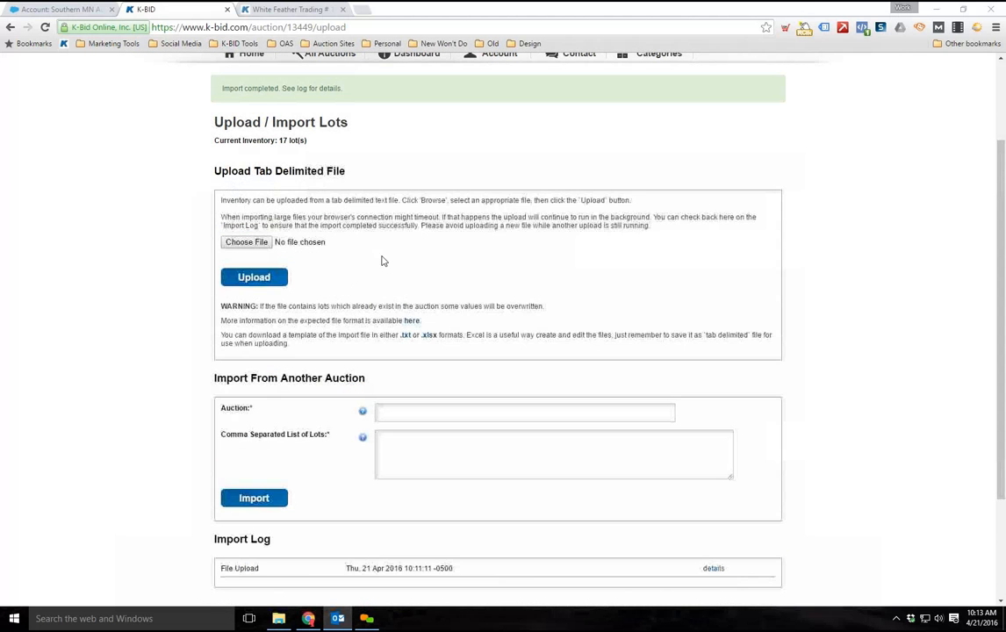
{"action": "scroll", "coordinate": [360, 310], "scroll_direction": "down", "scroll_amount": 1}
{"action": "scroll", "coordinate": [376, 264], "scroll_direction": "up", "scroll_amount": 2}
{"action": "scroll", "coordinate": [378, 266], "scroll_direction": "down", "scroll_amount": 2}
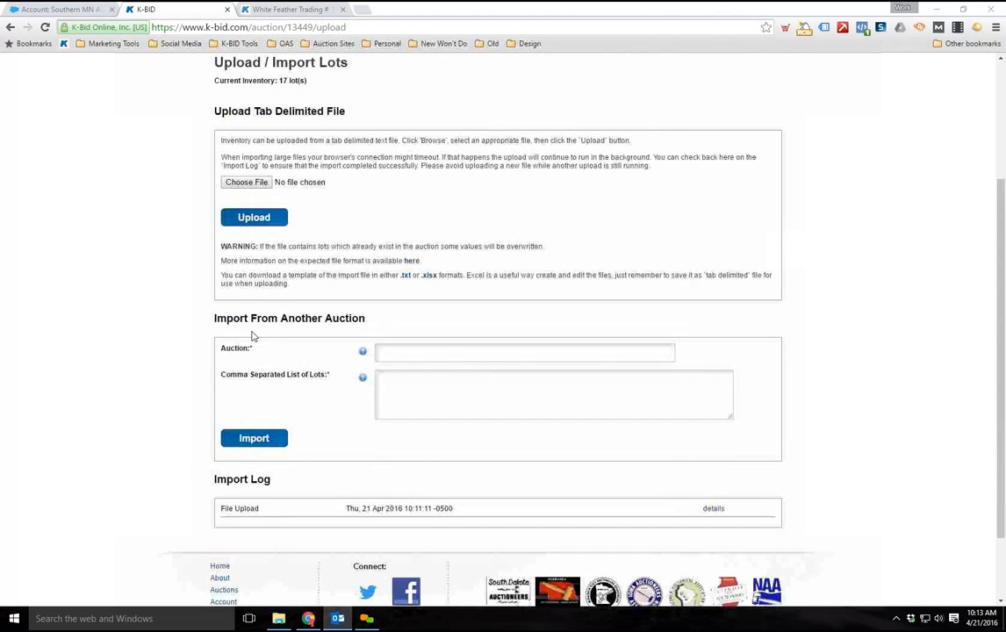
{"action": "triple_click", "coordinate": [360, 319]}
{"action": "left_click", "coordinate": [328, 319]}
{"action": "left_click_drag", "start_coordinate": [327, 319], "coordinate": [369, 324]}
{"action": "left_click", "coordinate": [310, 340]}
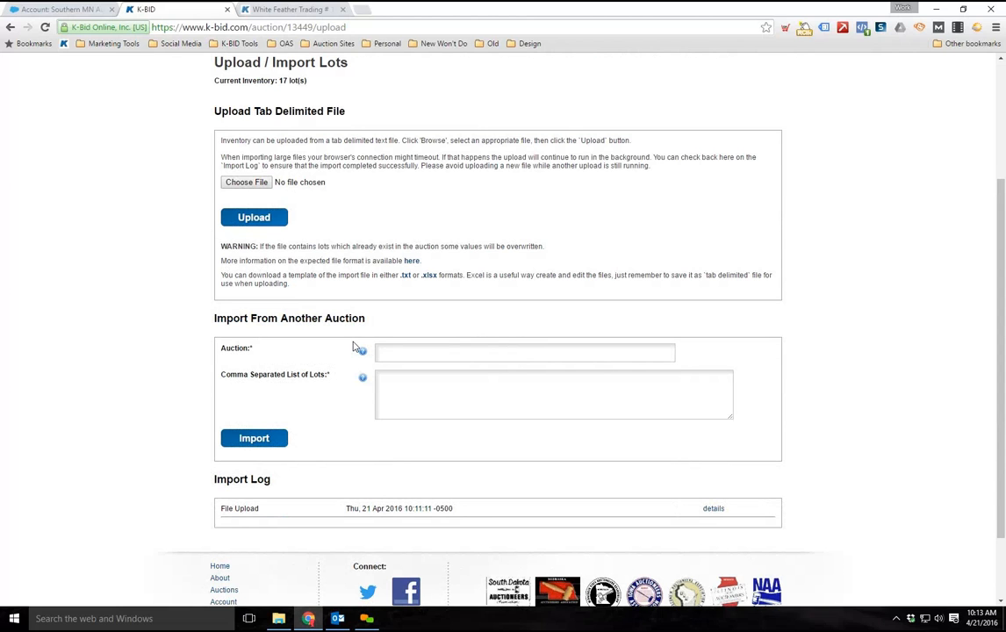
{"action": "left_click_drag", "start_coordinate": [363, 317], "coordinate": [213, 317]}
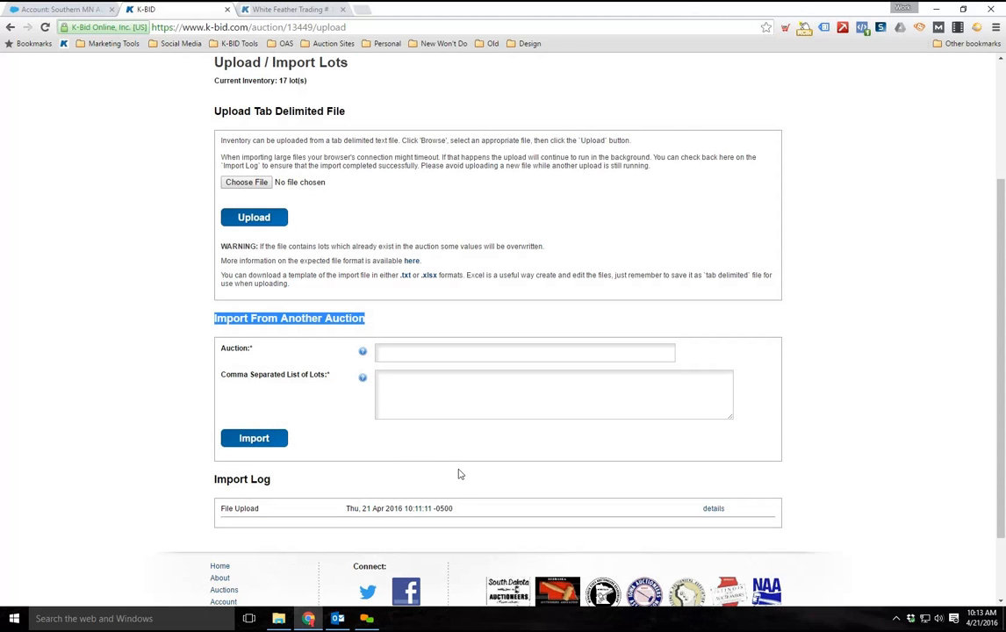
Open the auction's lot list and look through the imported lots from the first to the last
{"action": "scroll", "coordinate": [566, 66], "scroll_direction": "up", "scroll_amount": 1}
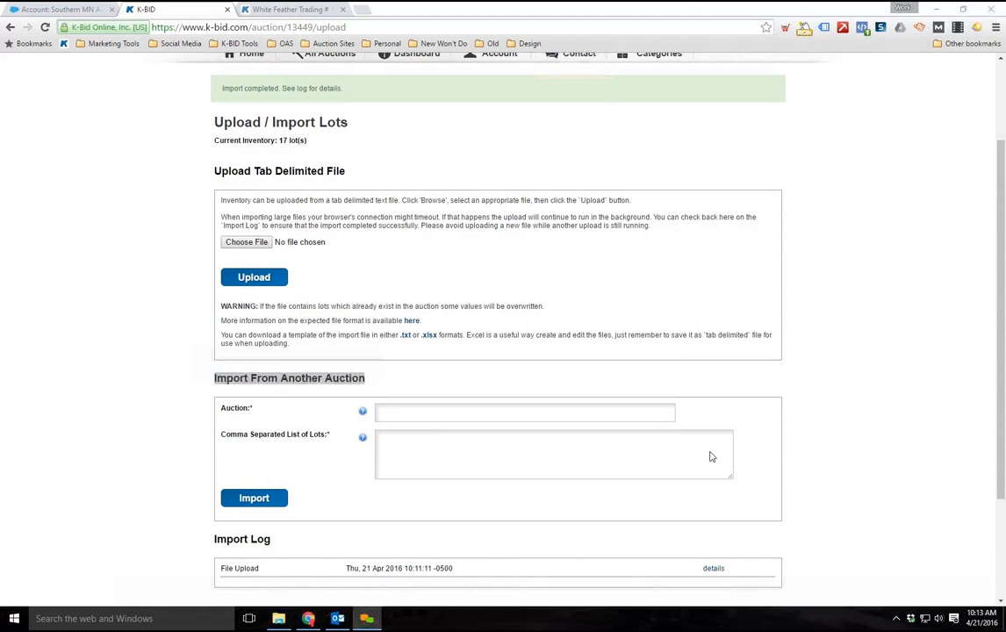
{"action": "scroll", "coordinate": [711, 457], "scroll_direction": "up", "scroll_amount": 2}
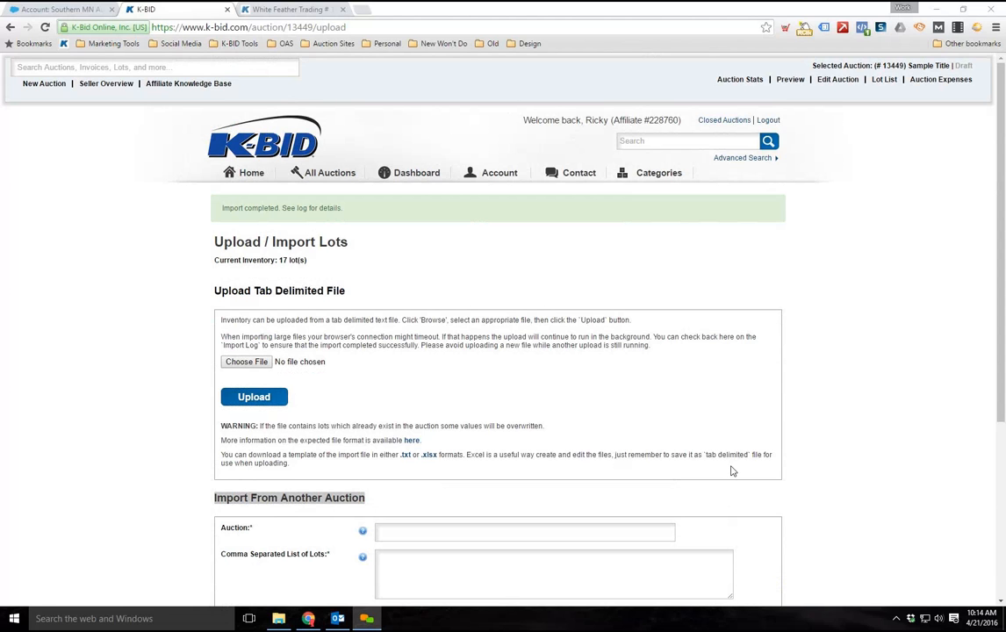
{"action": "left_click", "coordinate": [856, 327]}
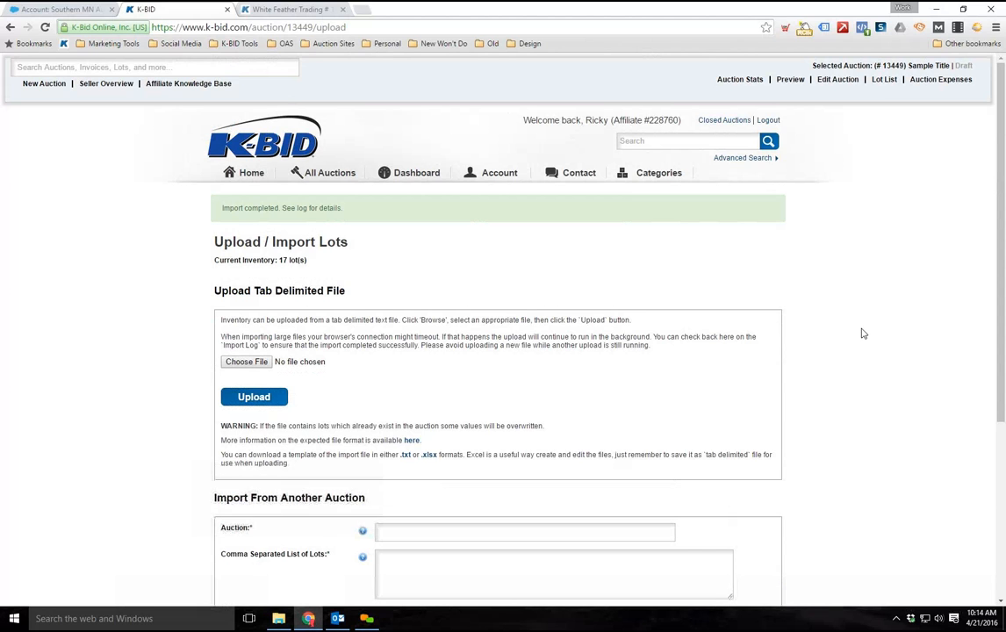
{"action": "left_click", "coordinate": [882, 82]}
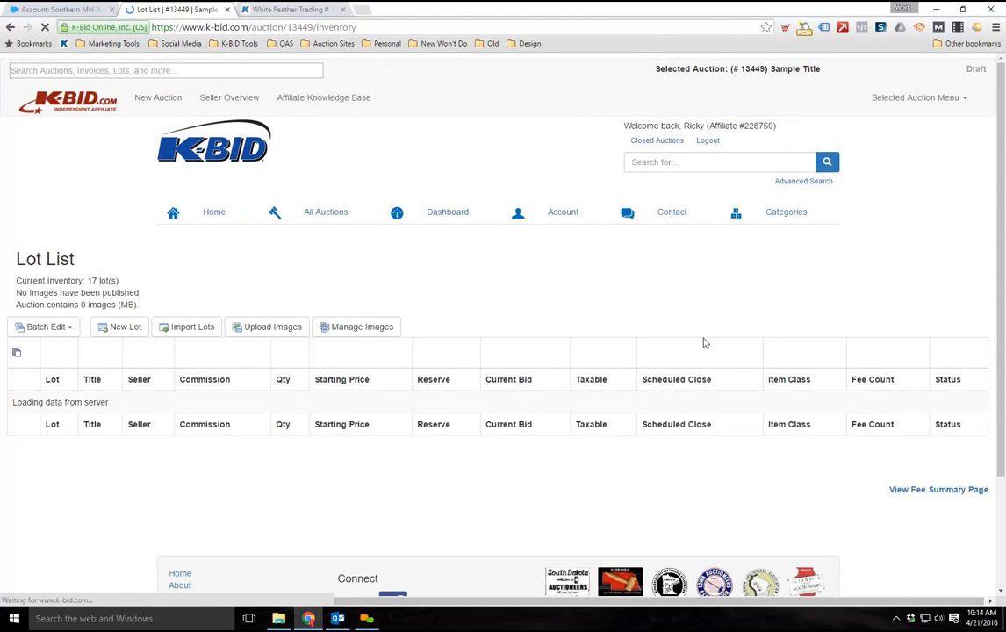
{"action": "scroll", "coordinate": [881, 286], "scroll_direction": "down", "scroll_amount": 2}
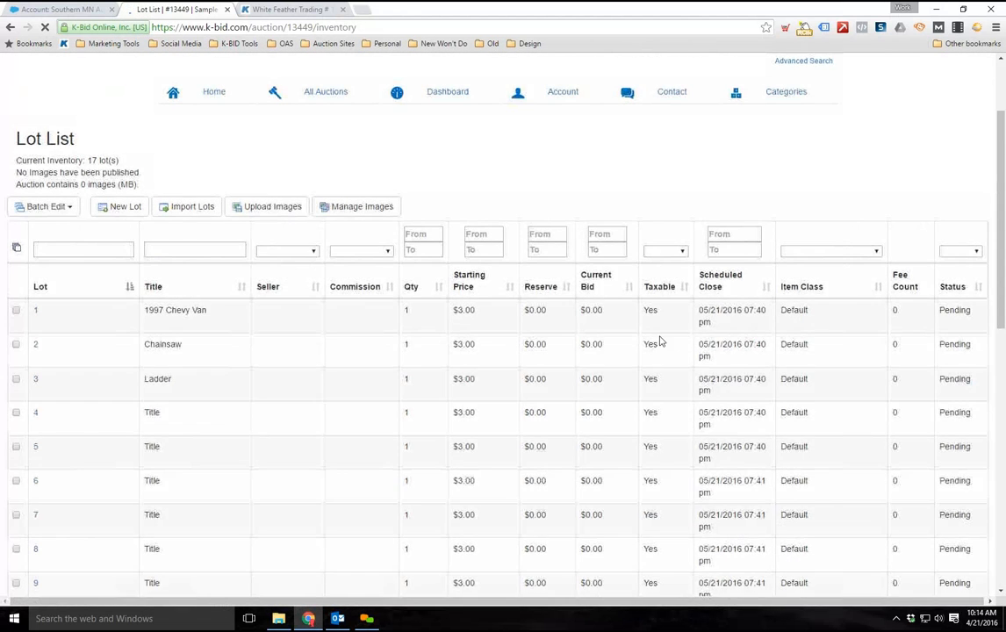
{"action": "scroll", "coordinate": [636, 333], "scroll_direction": "down", "scroll_amount": 2}
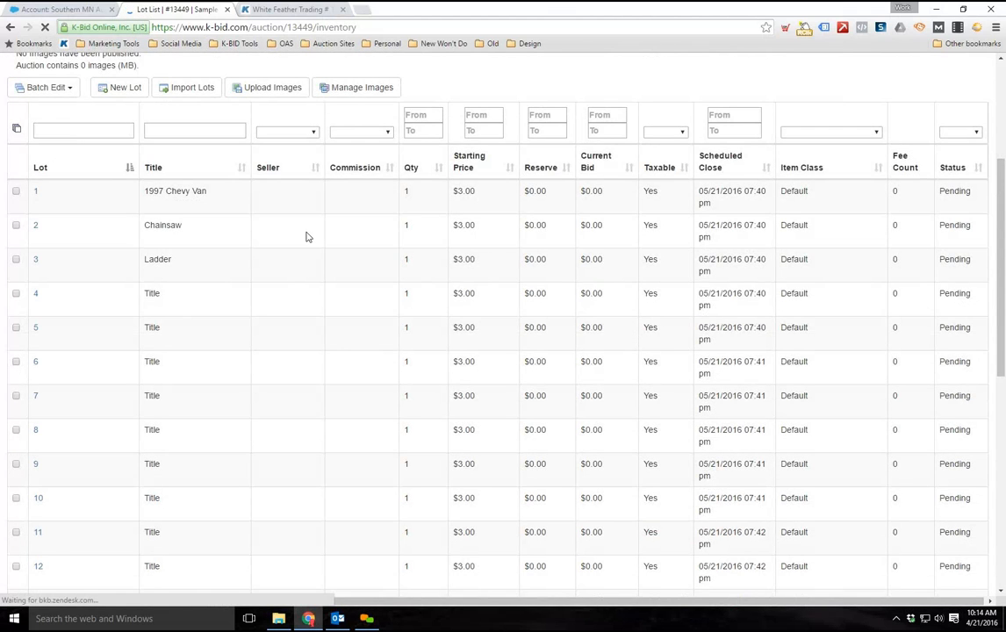
{"action": "scroll", "coordinate": [307, 234], "scroll_direction": "down", "scroll_amount": 2}
{"action": "scroll", "coordinate": [306, 235], "scroll_direction": "down", "scroll_amount": 2}
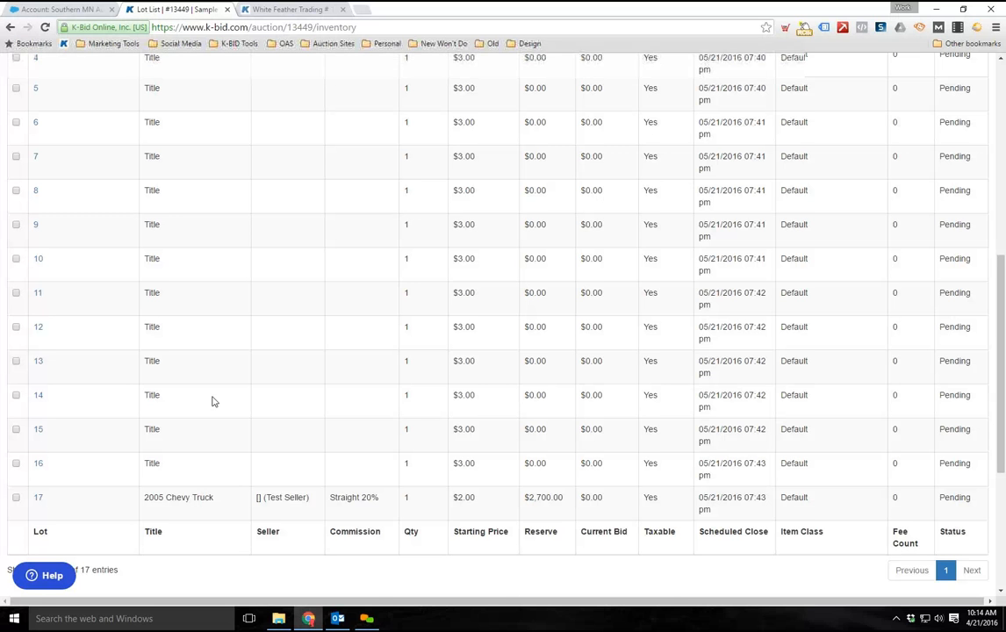
{"action": "scroll", "coordinate": [198, 404], "scroll_direction": "up", "scroll_amount": 4}
{"action": "scroll", "coordinate": [70, 265], "scroll_direction": "down", "scroll_amount": 2}
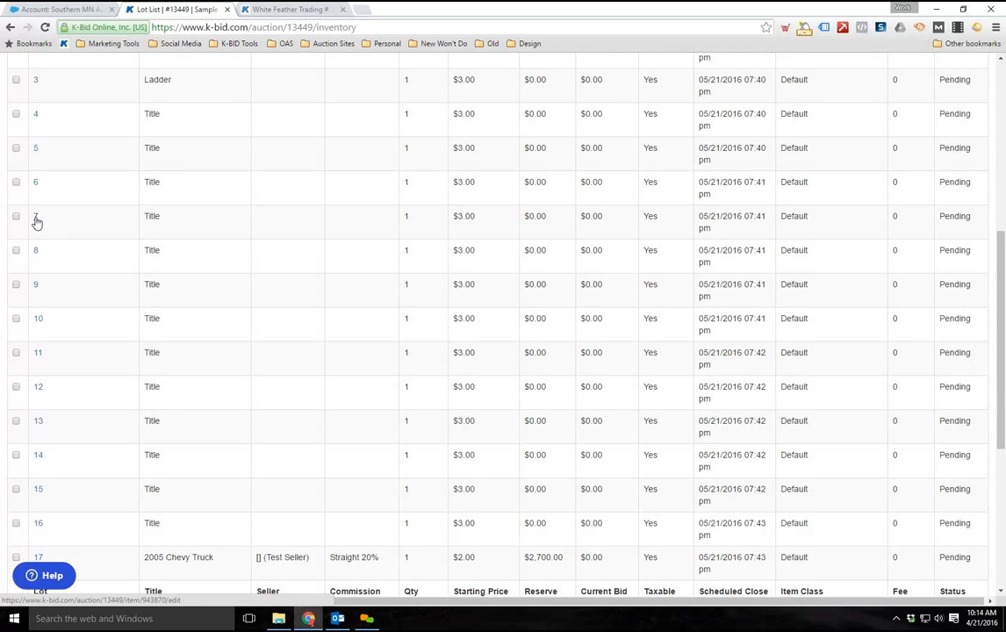
Open lot 7 for editing and review its description, keyword categories, seller and commission fields
{"action": "left_click", "coordinate": [36, 220]}
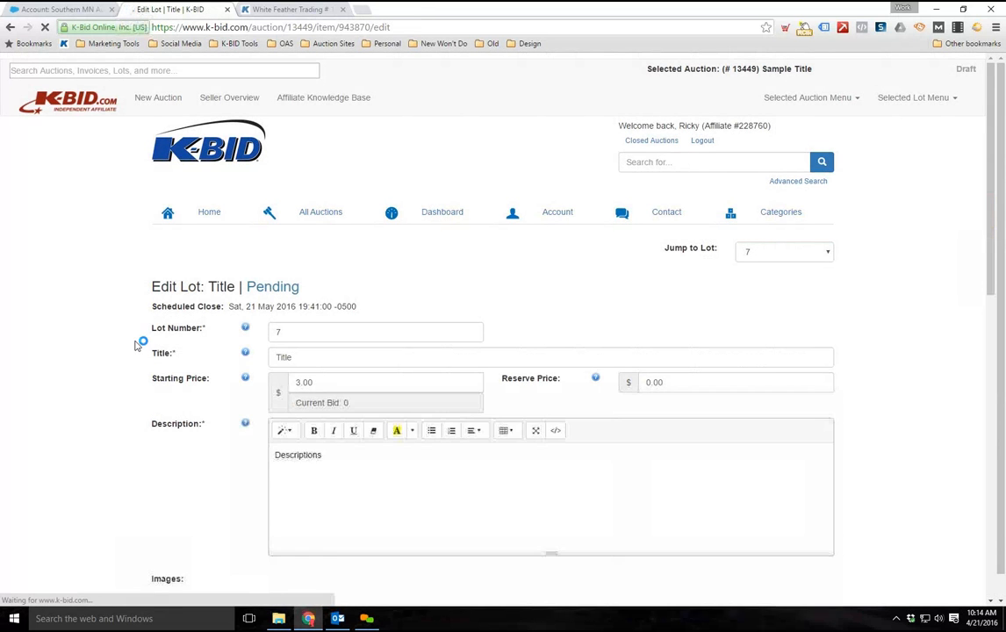
{"action": "scroll", "coordinate": [427, 217], "scroll_direction": "down", "scroll_amount": 3}
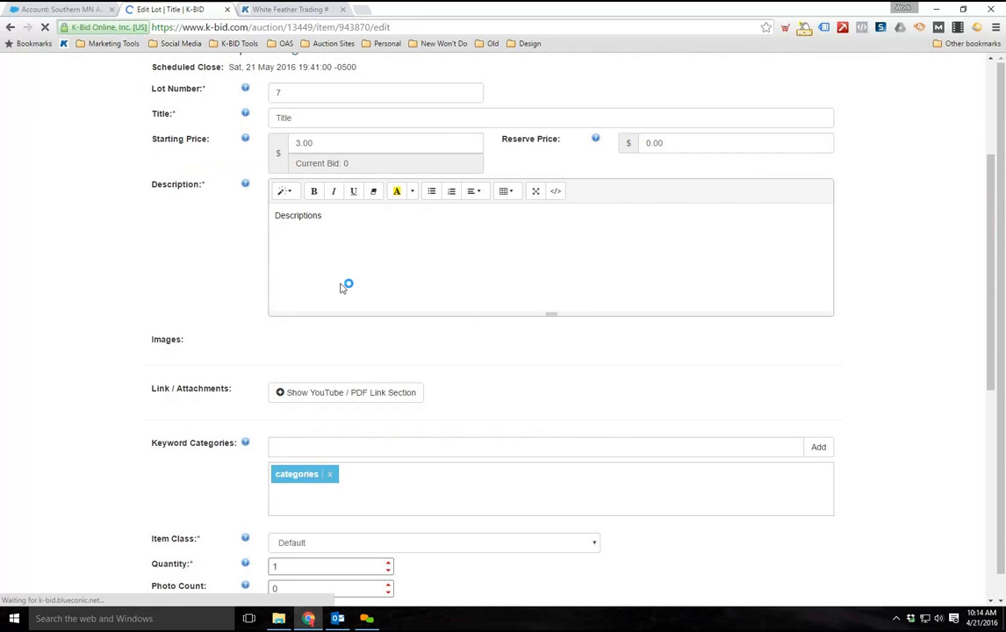
{"action": "scroll", "coordinate": [190, 293], "scroll_direction": "down", "scroll_amount": 3}
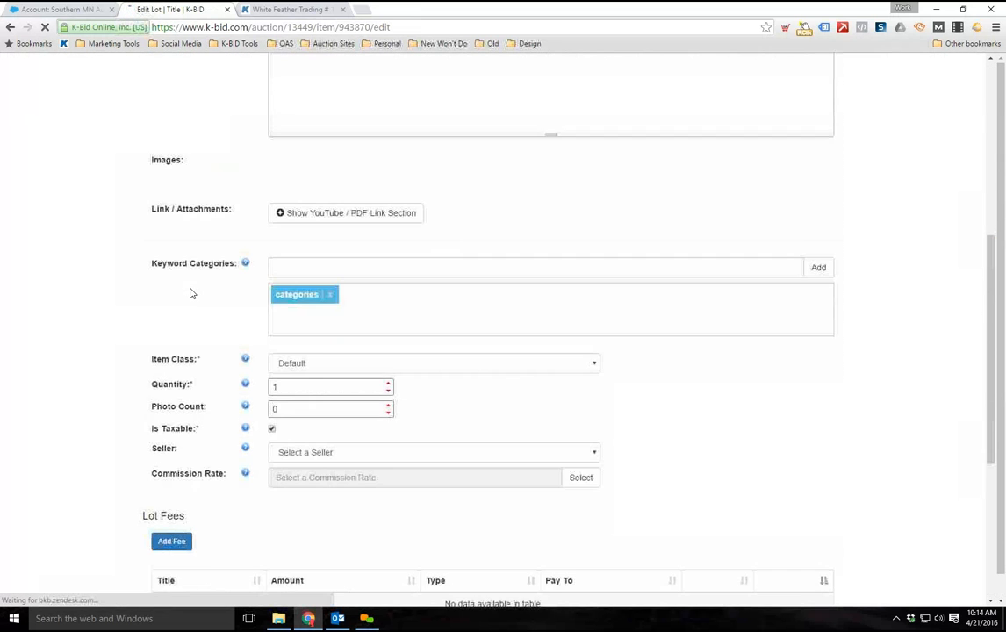
{"action": "scroll", "coordinate": [190, 293], "scroll_direction": "up", "scroll_amount": 4}
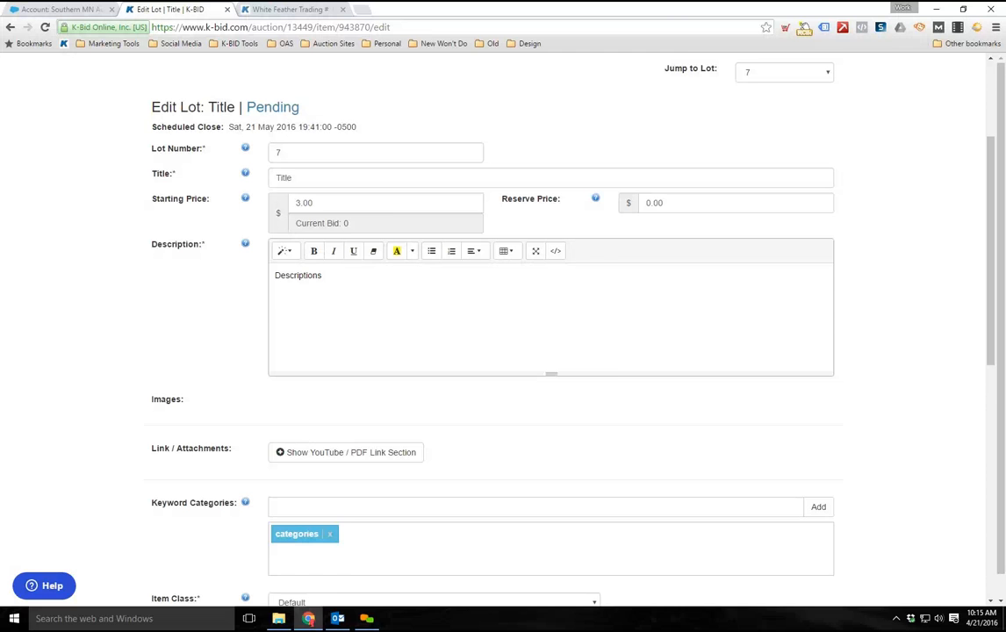
{"action": "scroll", "coordinate": [821, 189], "scroll_direction": "up", "scroll_amount": 3}
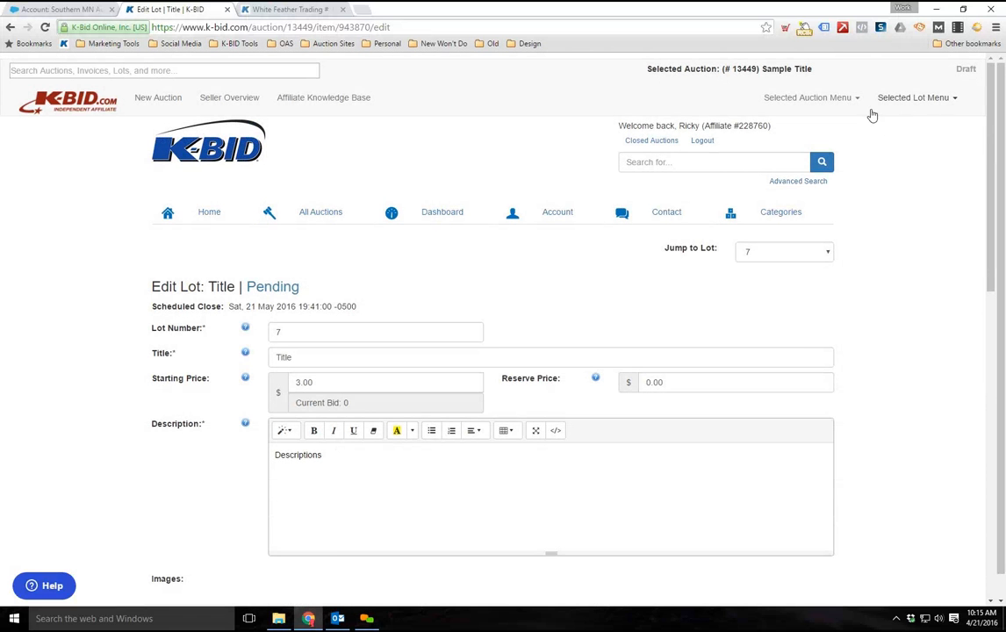
Return to the selected auction's lot list and look over the lots and the list's editing options
{"action": "left_click", "coordinate": [852, 98]}
{"action": "left_click", "coordinate": [818, 171]}
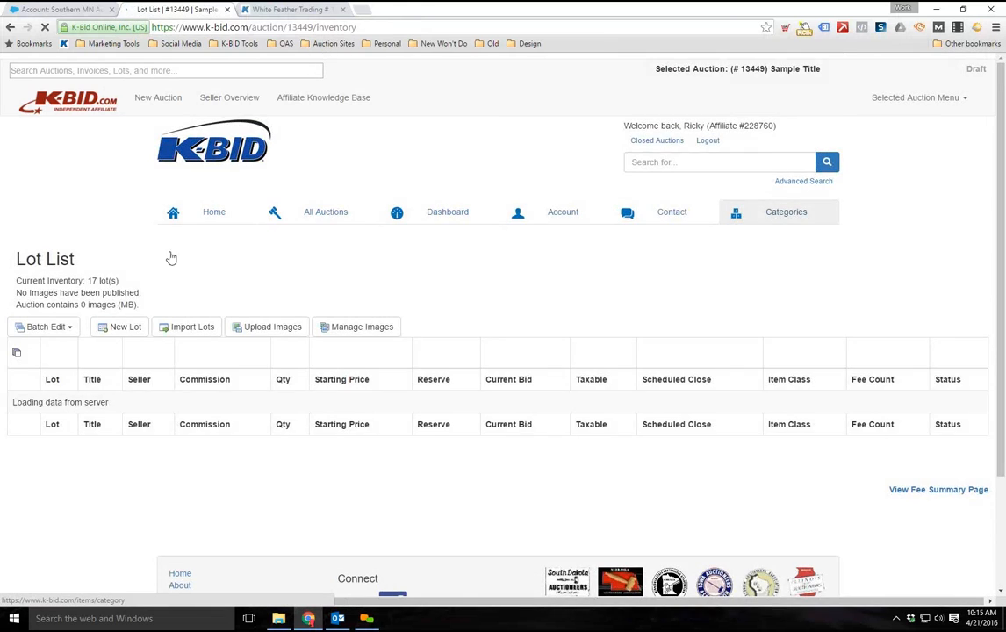
{"action": "scroll", "coordinate": [142, 258], "scroll_direction": "down", "scroll_amount": 2}
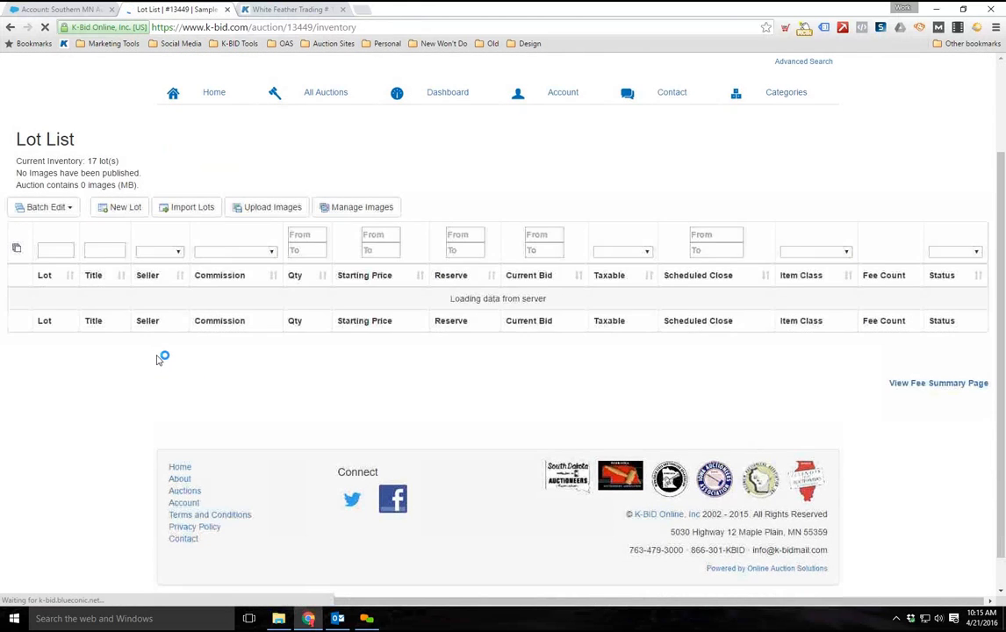
{"action": "scroll", "coordinate": [163, 360], "scroll_direction": "down", "scroll_amount": 3}
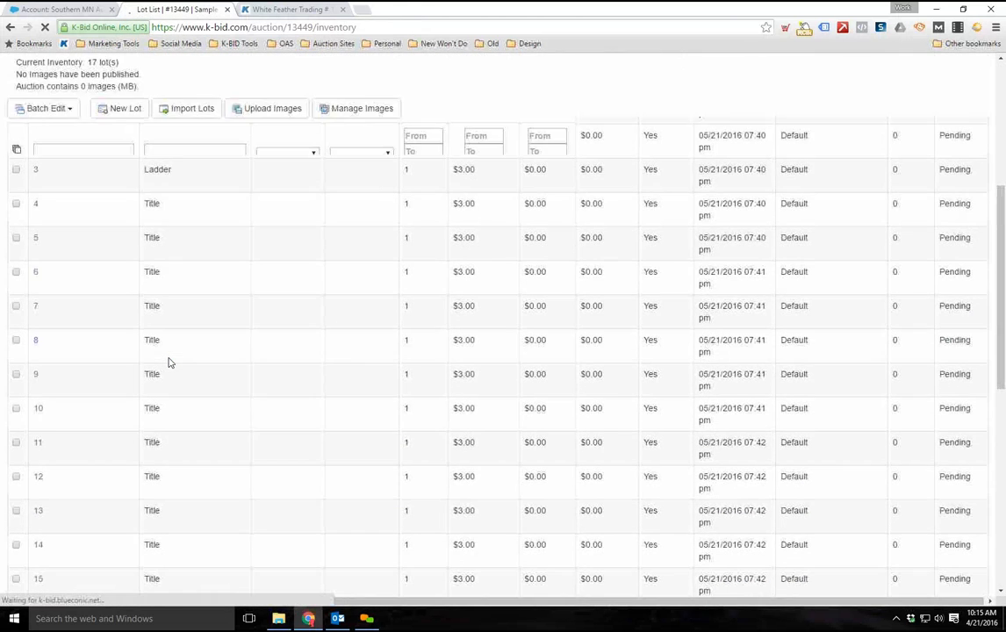
{"action": "scroll", "coordinate": [169, 361], "scroll_direction": "down", "scroll_amount": 2}
{"action": "scroll", "coordinate": [151, 349], "scroll_direction": "up", "scroll_amount": 4}
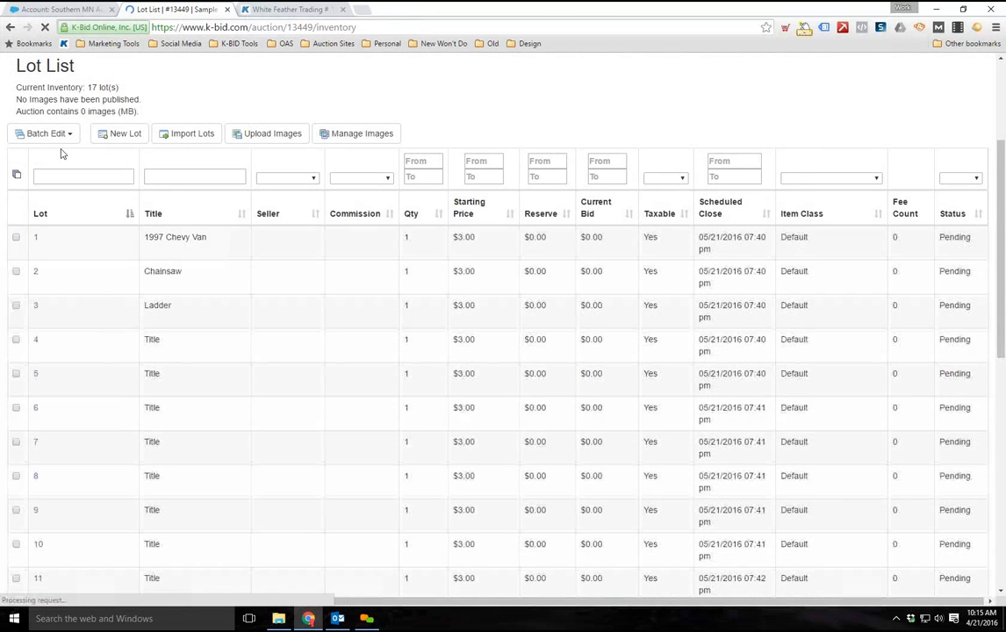
{"action": "scroll", "coordinate": [65, 136], "scroll_direction": "down", "scroll_amount": 1}
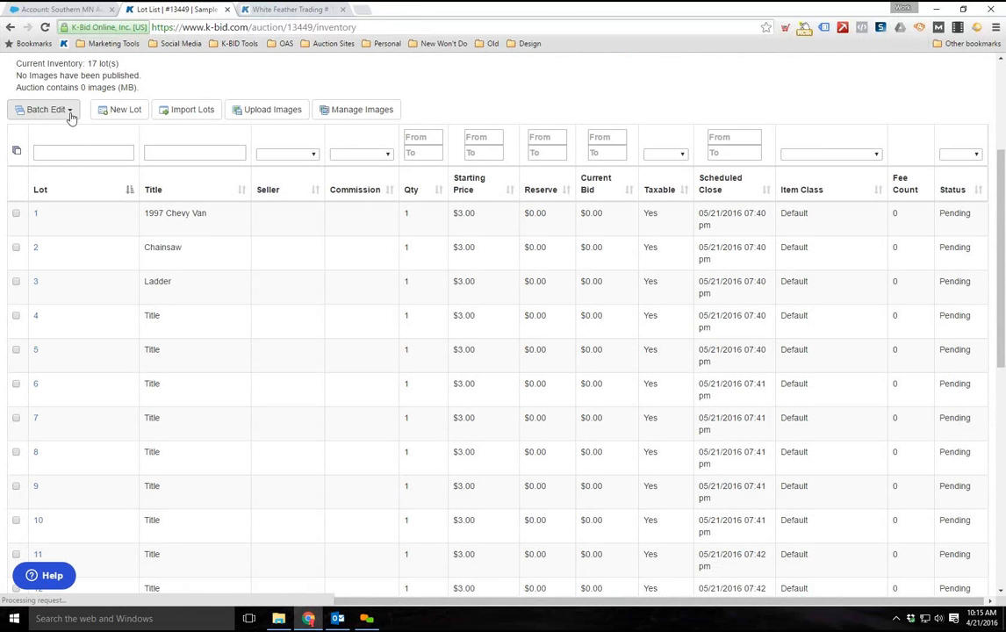
{"action": "scroll", "coordinate": [85, 299], "scroll_direction": "down", "scroll_amount": 2}
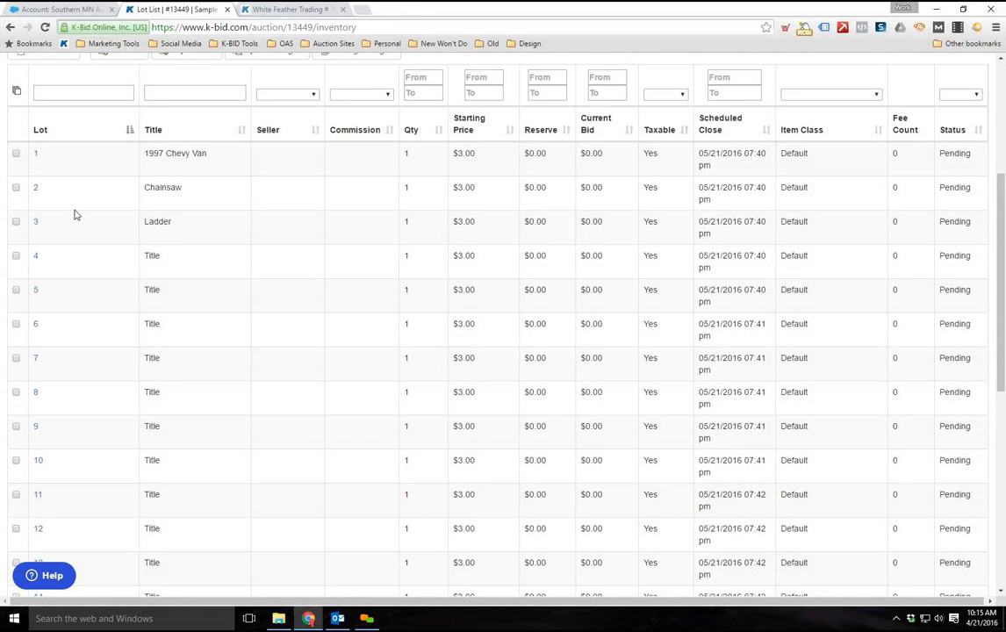
{"action": "scroll", "coordinate": [54, 308], "scroll_direction": "up", "scroll_amount": 2}
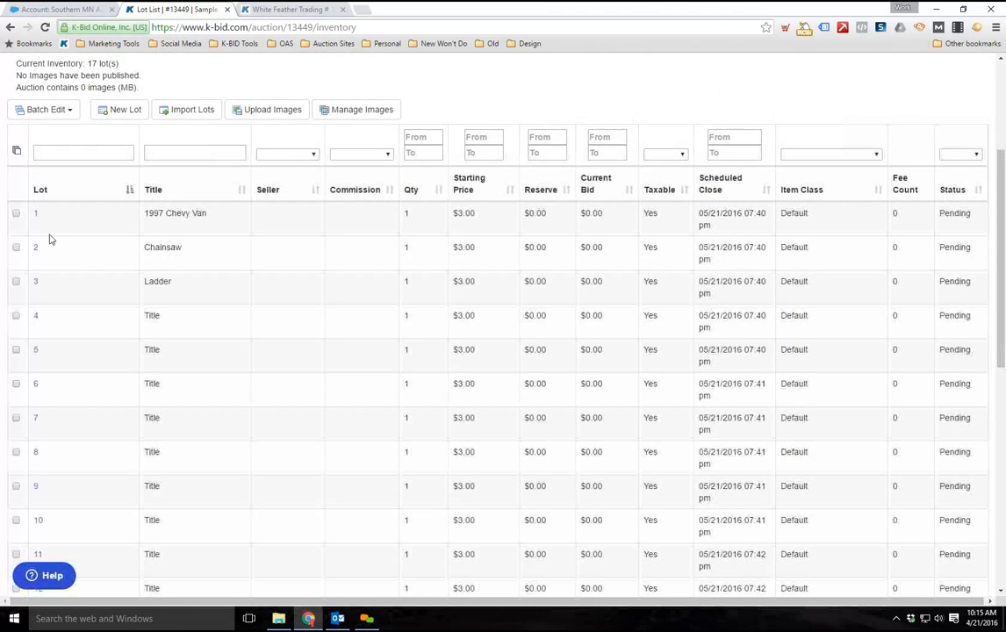
Select lots 1, 5 and 8 individually in the lot list
{"action": "scroll", "coordinate": [54, 264], "scroll_direction": "down", "scroll_amount": 2}
{"action": "left_click", "coordinate": [15, 152]}
{"action": "left_click", "coordinate": [15, 290]}
{"action": "left_click", "coordinate": [16, 392]}
{"action": "scroll", "coordinate": [38, 227], "scroll_direction": "up", "scroll_amount": 4}
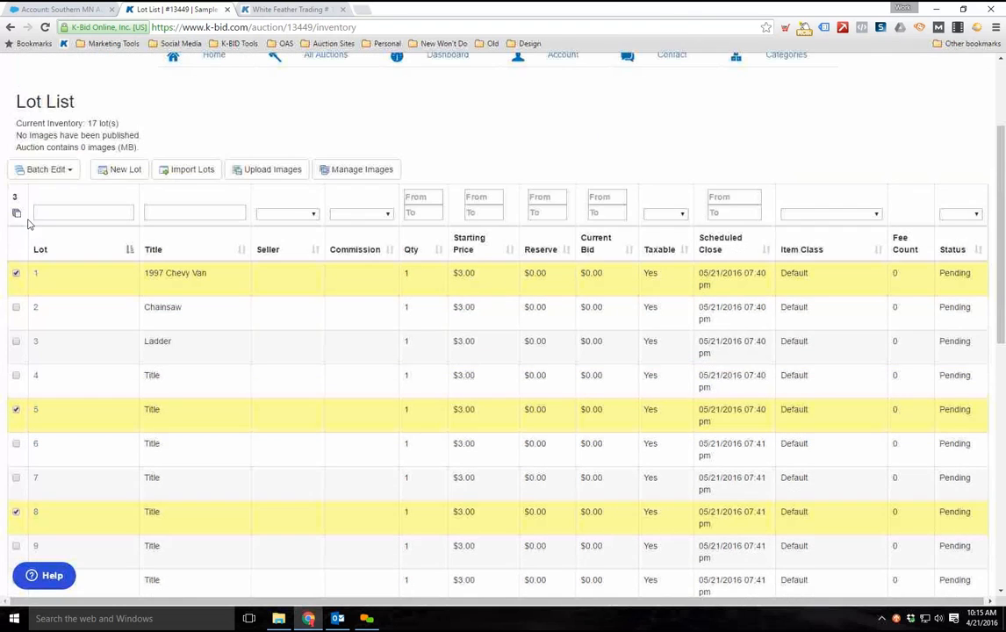
Select all lots in the list and batch edit their seller to Test Seller
{"action": "left_click", "coordinate": [16, 212]}
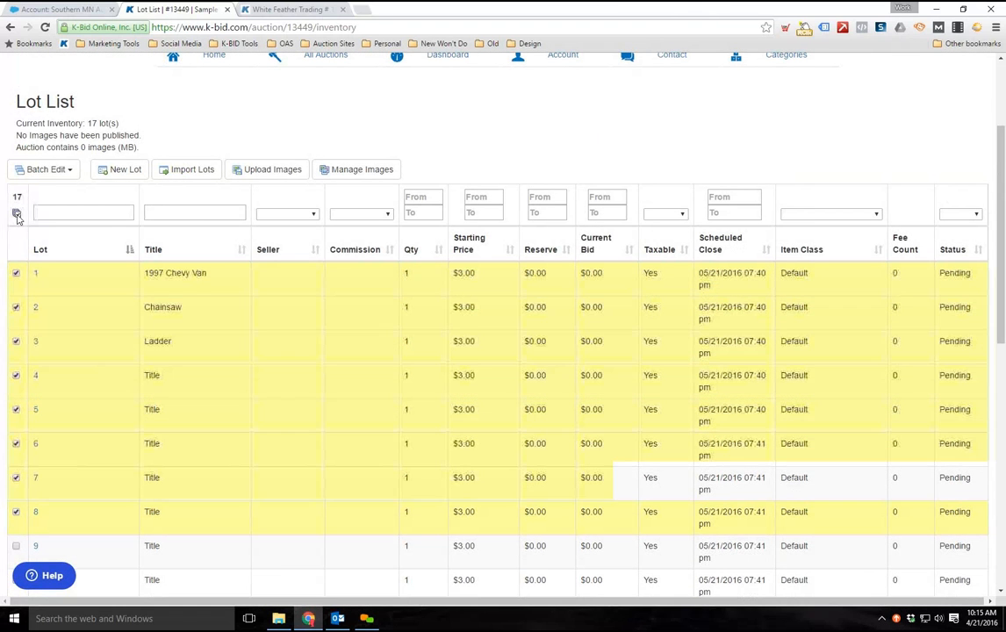
{"action": "left_click", "coordinate": [65, 171]}
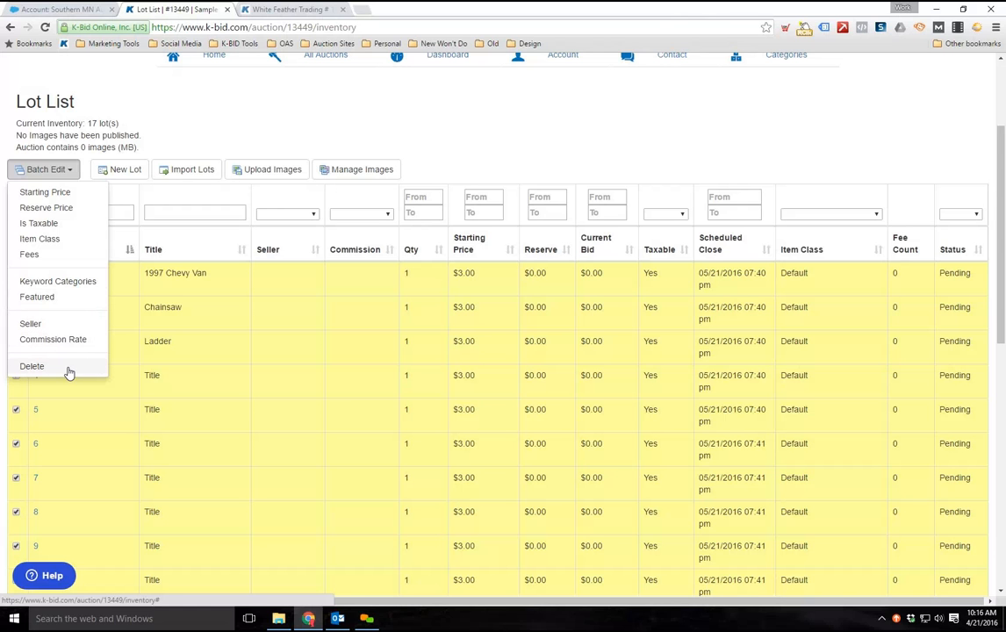
{"action": "left_click", "coordinate": [31, 325]}
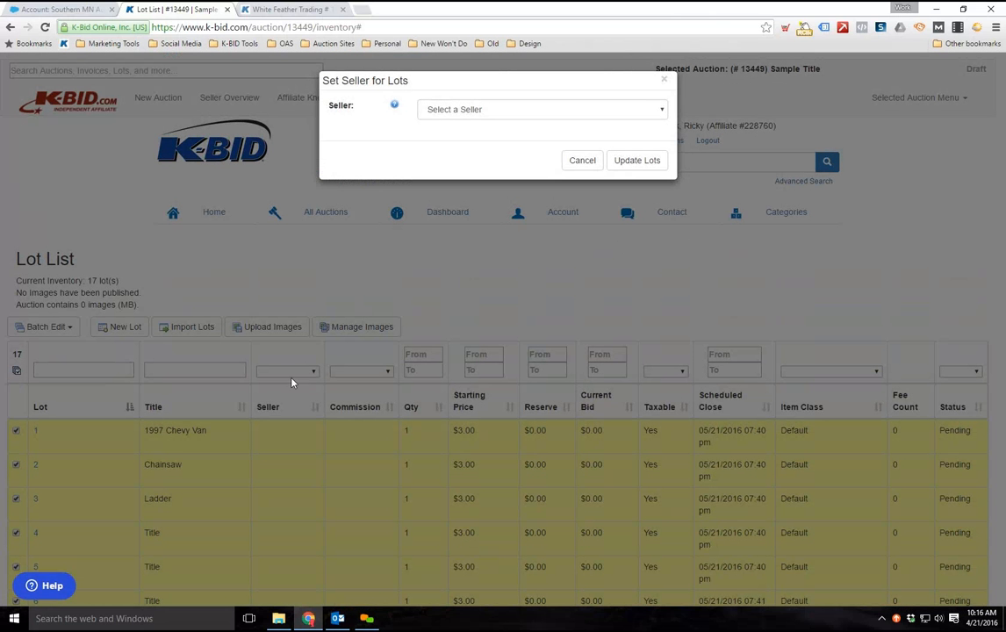
{"action": "left_click", "coordinate": [547, 112]}
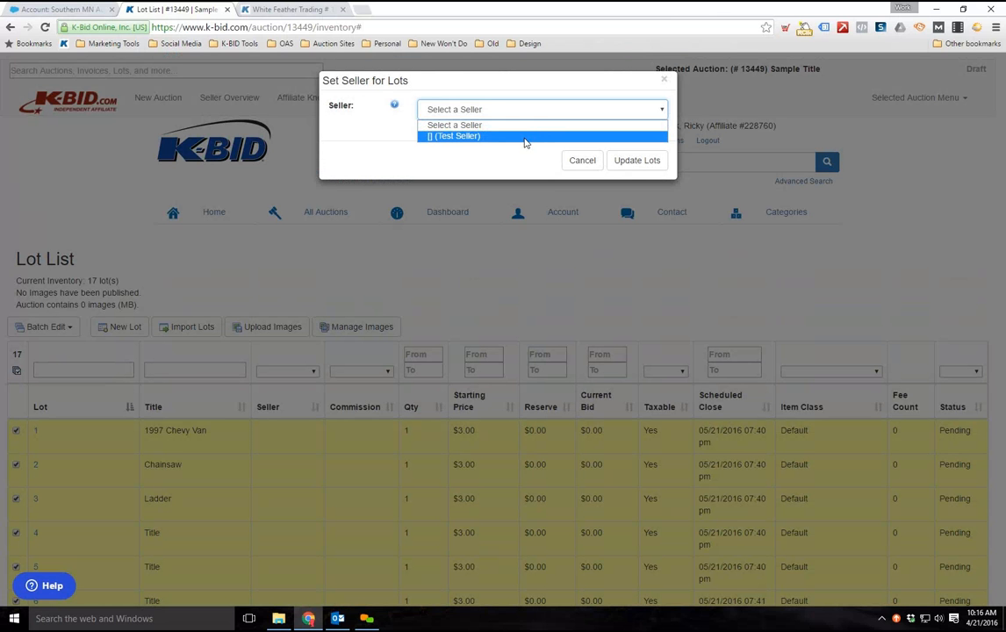
{"action": "left_click", "coordinate": [527, 137]}
{"action": "left_click", "coordinate": [632, 161]}
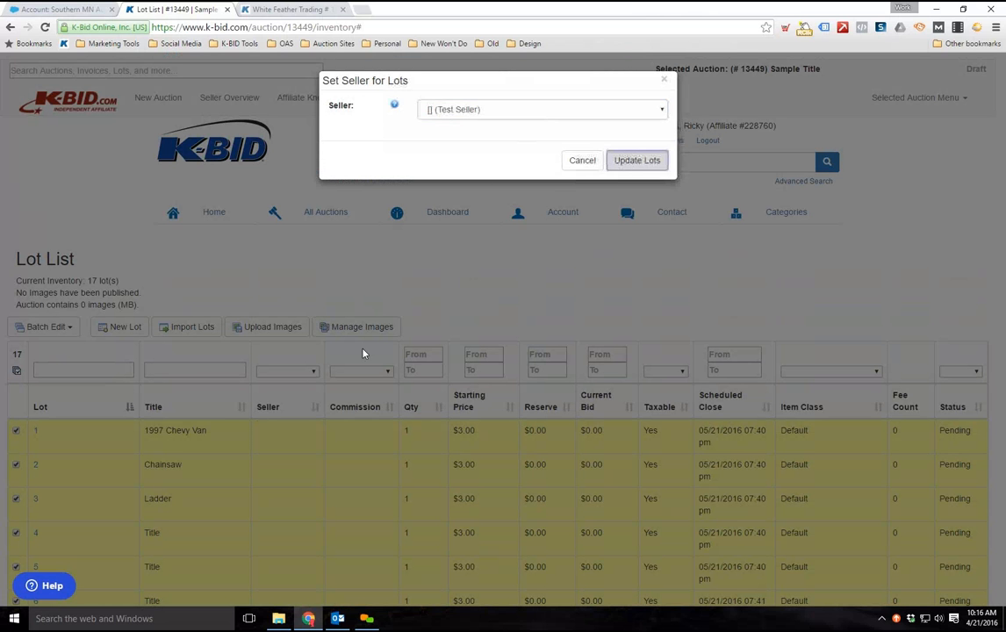
Check the seller and commission columns of all lots in the updated lot list
{"action": "scroll", "coordinate": [199, 524], "scroll_direction": "down", "scroll_amount": 2}
{"action": "scroll", "coordinate": [228, 466], "scroll_direction": "down", "scroll_amount": 2}
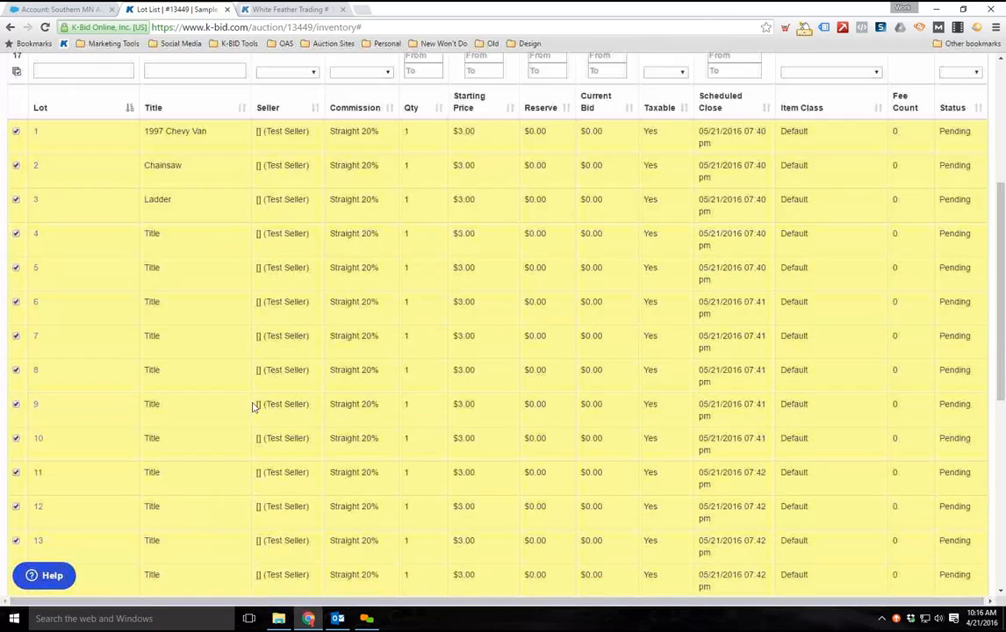
{"action": "scroll", "coordinate": [281, 382], "scroll_direction": "down", "scroll_amount": 1}
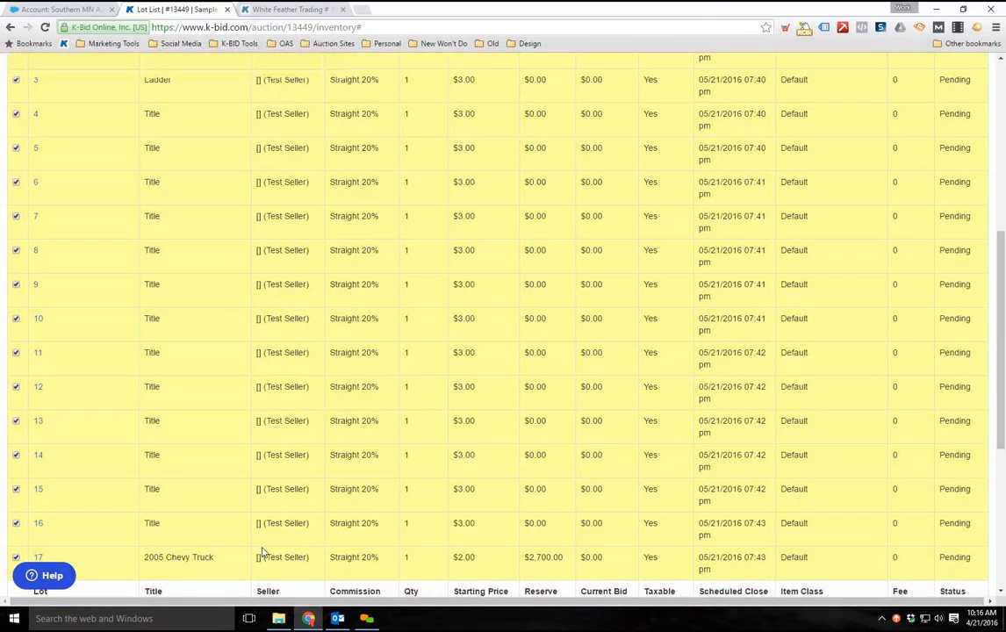
{"action": "scroll", "coordinate": [236, 382], "scroll_direction": "up", "scroll_amount": 3}
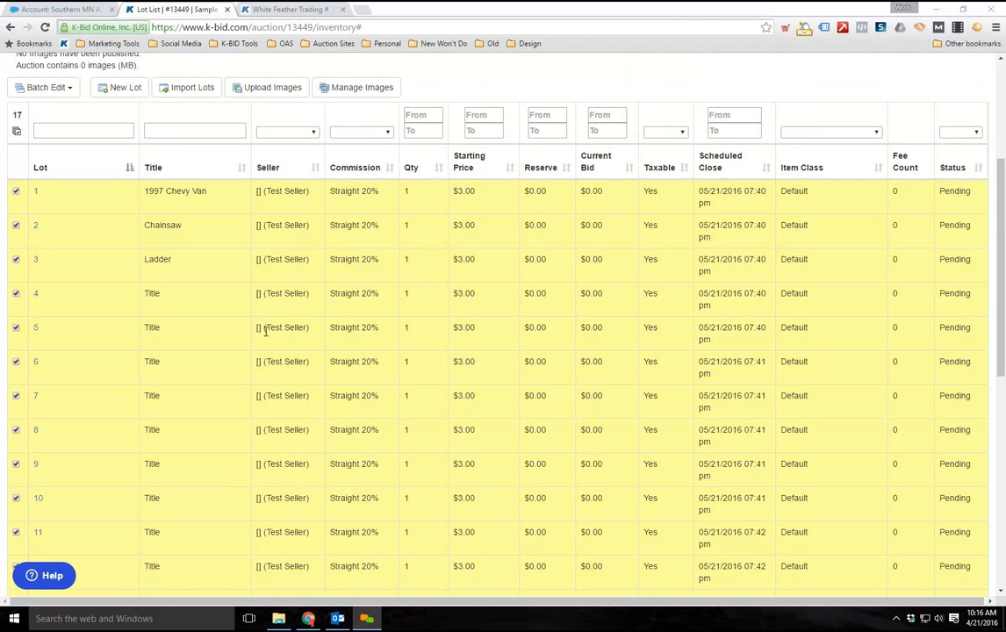
{"action": "scroll", "coordinate": [282, 299], "scroll_direction": "down", "scroll_amount": 2}
{"action": "scroll", "coordinate": [90, 216], "scroll_direction": "up", "scroll_amount": 2}
Clear the selection of all lots and look over the lot list again
{"action": "left_click", "coordinate": [17, 131]}
{"action": "scroll", "coordinate": [334, 387], "scroll_direction": "down", "scroll_amount": 2}
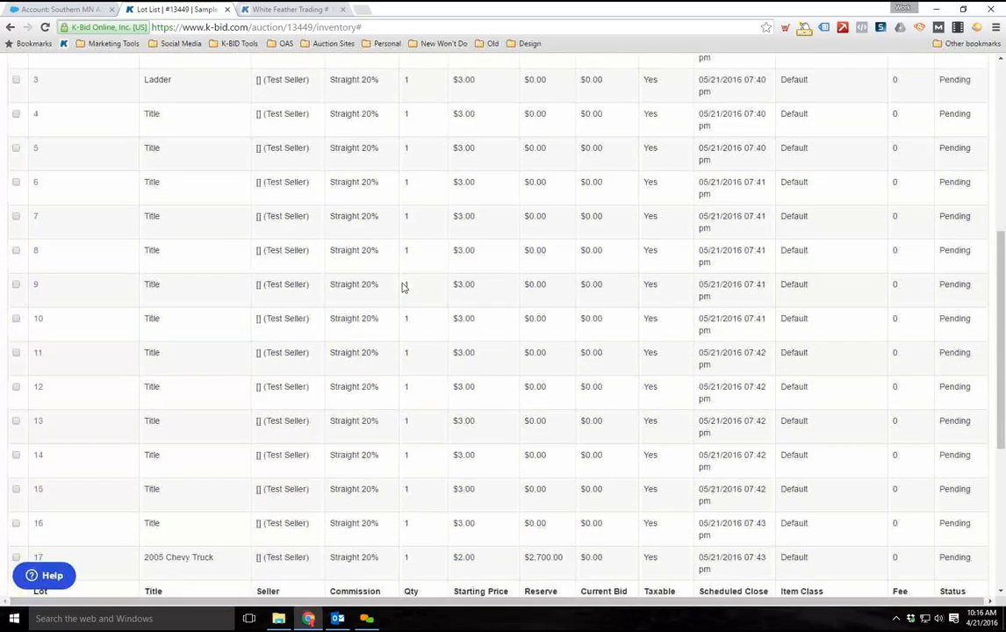
{"action": "scroll", "coordinate": [344, 439], "scroll_direction": "up", "scroll_amount": 1}
{"action": "scroll", "coordinate": [342, 435], "scroll_direction": "up", "scroll_amount": 1}
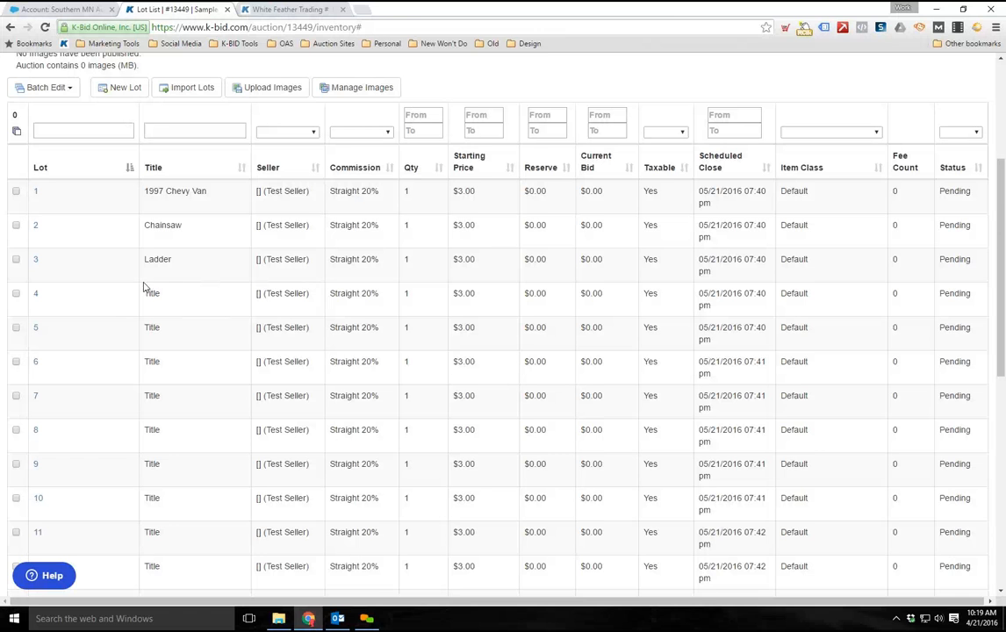
{"action": "scroll", "coordinate": [116, 358], "scroll_direction": "down", "scroll_amount": 1}
{"action": "scroll", "coordinate": [113, 357], "scroll_direction": "up", "scroll_amount": 1}
{"action": "scroll", "coordinate": [189, 424], "scroll_direction": "up", "scroll_amount": 2}
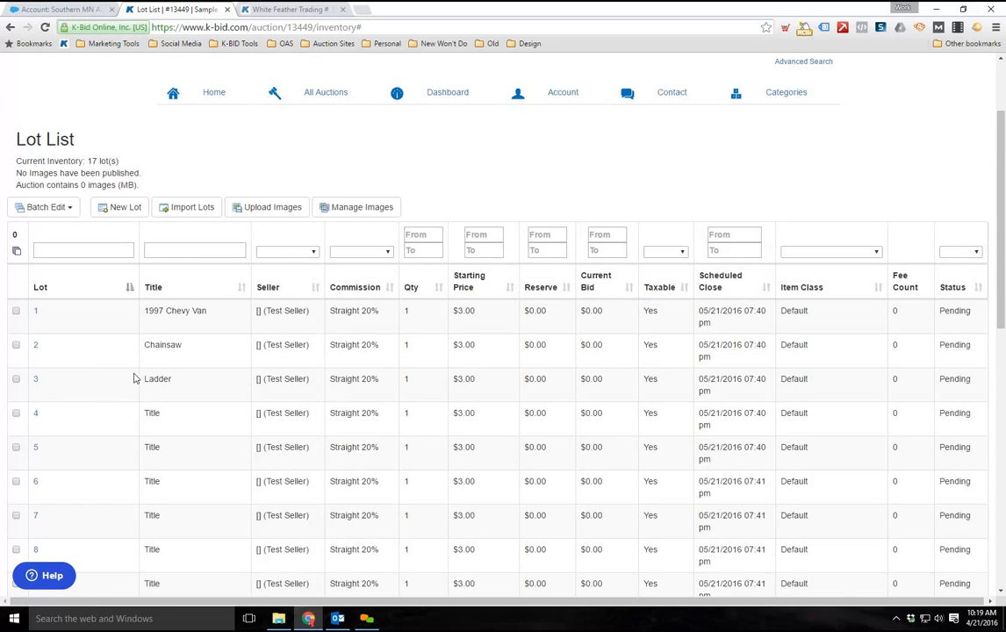
{"action": "scroll", "coordinate": [123, 383], "scroll_direction": "down", "scroll_amount": 2}
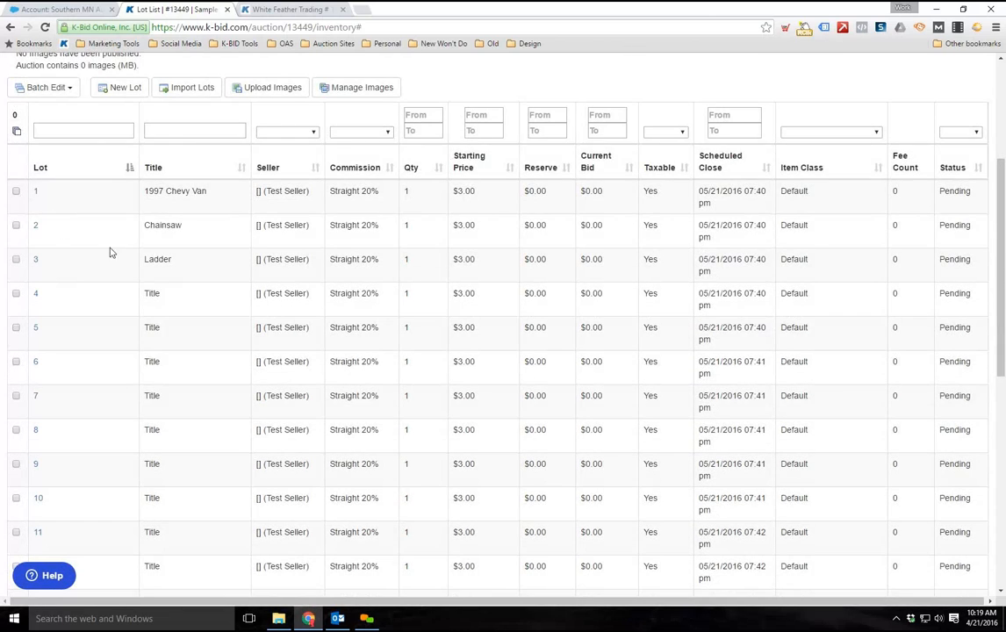
{"action": "scroll", "coordinate": [121, 214], "scroll_direction": "down", "scroll_amount": 1}
{"action": "scroll", "coordinate": [175, 262], "scroll_direction": "up", "scroll_amount": 1}
Select lots 1, 5, 9, 14 and 15 in the lot list
{"action": "left_click", "coordinate": [16, 192]}
{"action": "left_click", "coordinate": [16, 327]}
{"action": "scroll", "coordinate": [41, 333], "scroll_direction": "down", "scroll_amount": 1}
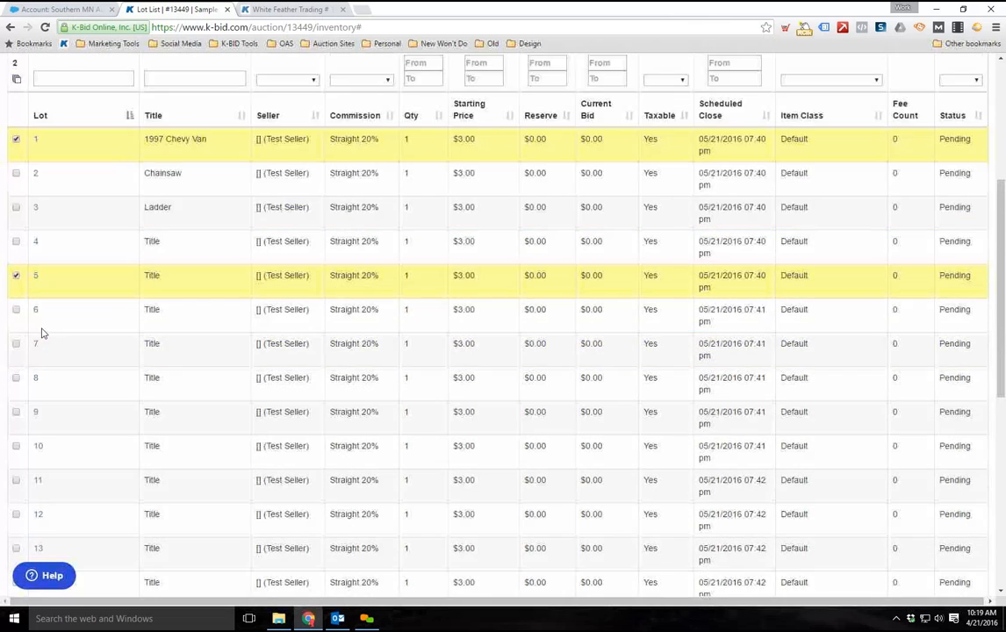
{"action": "scroll", "coordinate": [27, 347], "scroll_direction": "down", "scroll_amount": 1}
{"action": "left_click", "coordinate": [16, 343]}
{"action": "scroll", "coordinate": [16, 355], "scroll_direction": "down", "scroll_amount": 3}
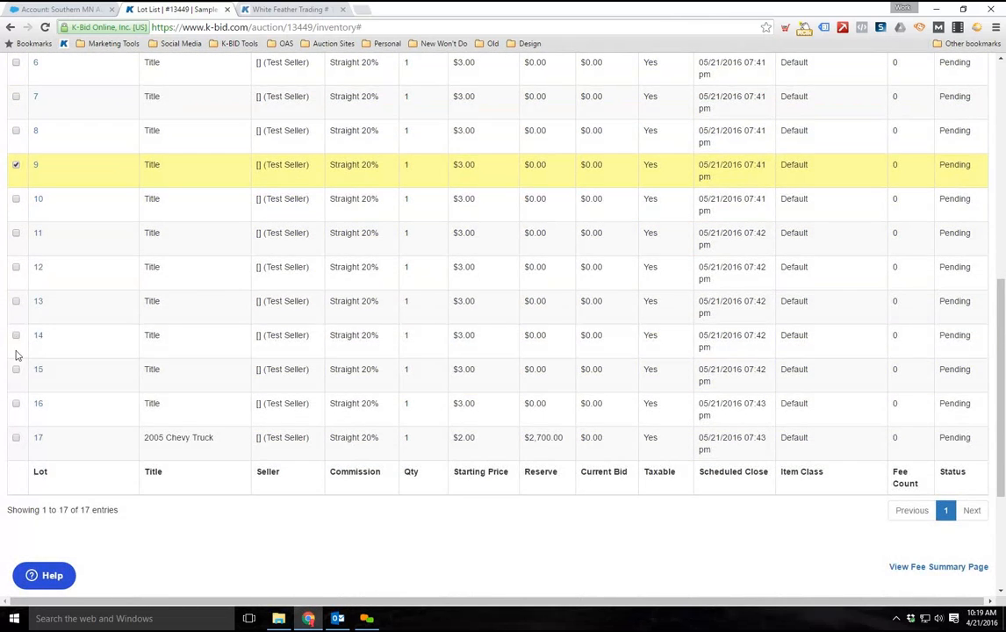
{"action": "left_click", "coordinate": [16, 337]}
{"action": "left_click", "coordinate": [15, 368]}
{"action": "scroll", "coordinate": [33, 378], "scroll_direction": "up", "scroll_amount": 5}
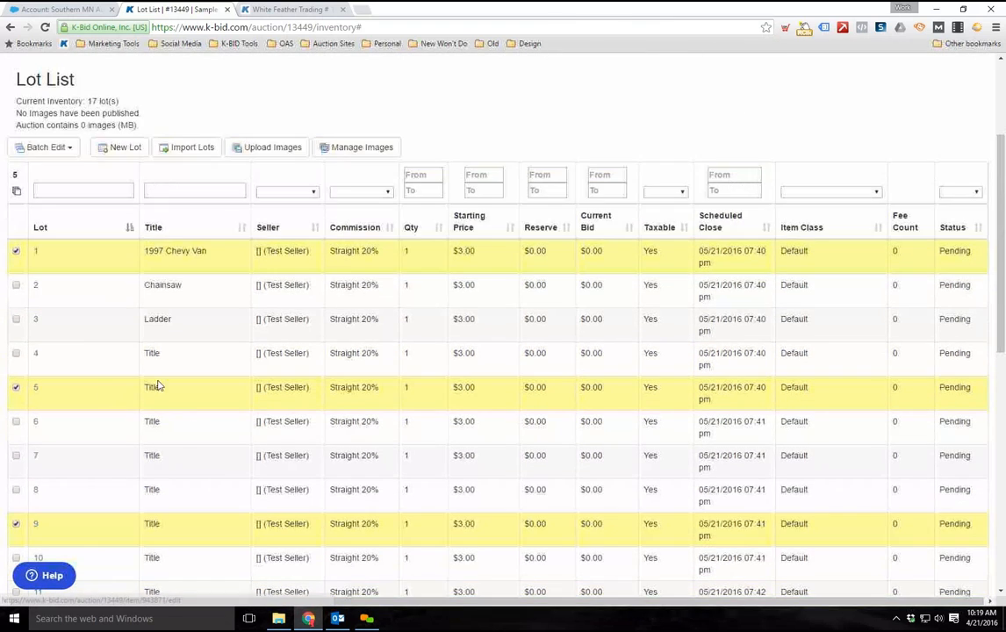
Batch edit the selected lots to mark them as featured and check their markers in the list
{"action": "scroll", "coordinate": [92, 351], "scroll_direction": "up", "scroll_amount": 2}
{"action": "left_click", "coordinate": [67, 267]}
{"action": "left_click", "coordinate": [66, 393]}
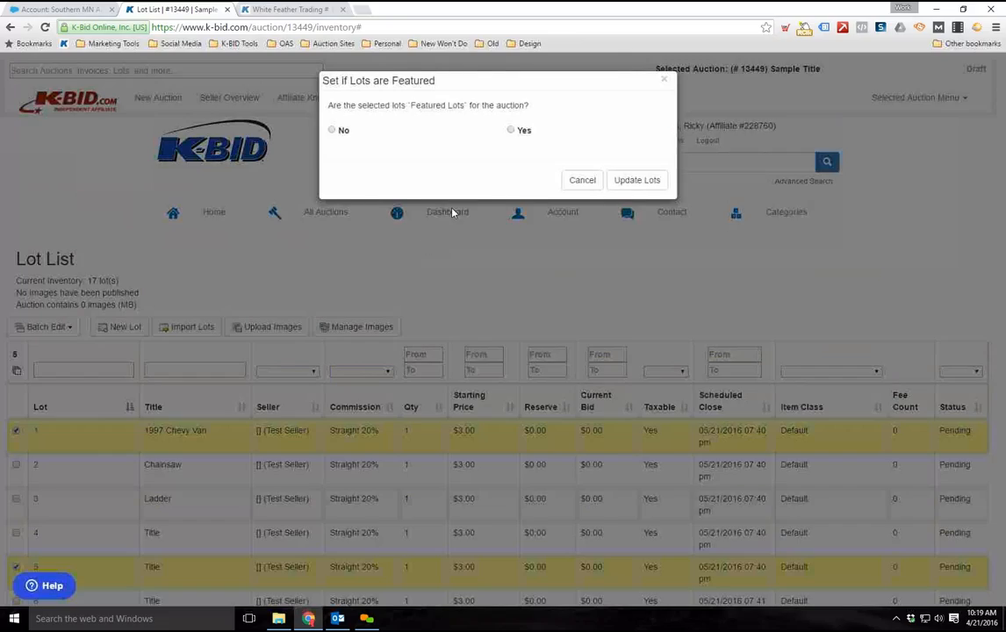
{"action": "left_click", "coordinate": [511, 130]}
{"action": "left_click", "coordinate": [636, 180]}
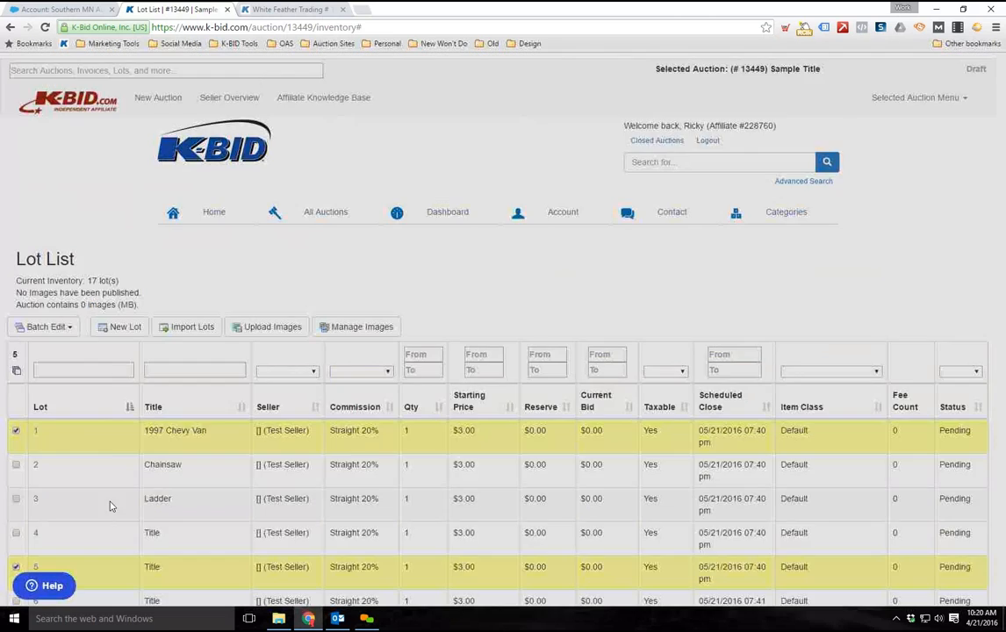
{"action": "scroll", "coordinate": [104, 448], "scroll_direction": "down", "scroll_amount": 2}
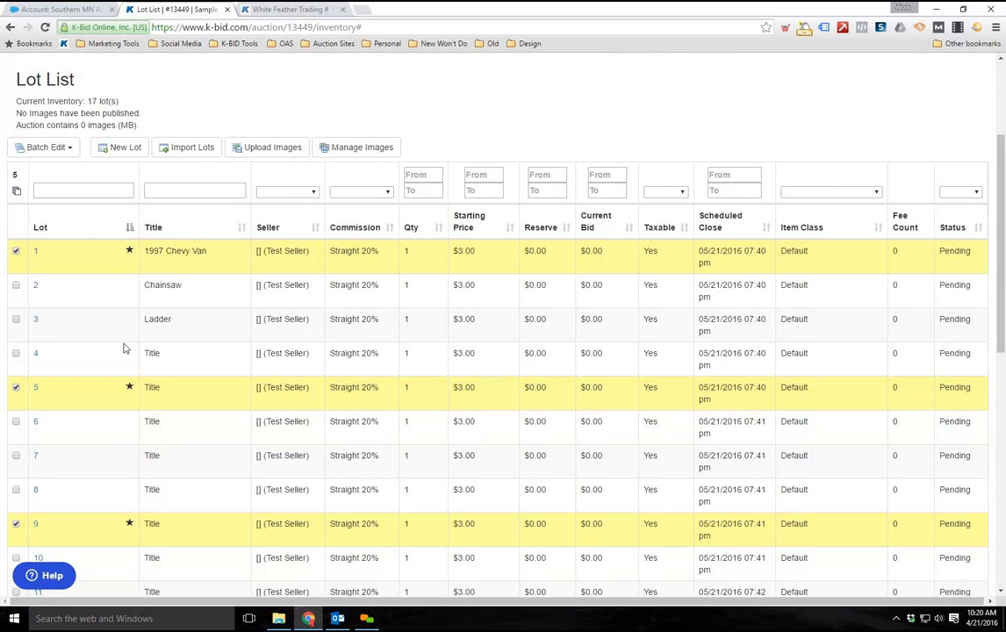
{"action": "scroll", "coordinate": [123, 349], "scroll_direction": "down", "scroll_amount": 4}
{"action": "scroll", "coordinate": [207, 463], "scroll_direction": "up", "scroll_amount": 1}
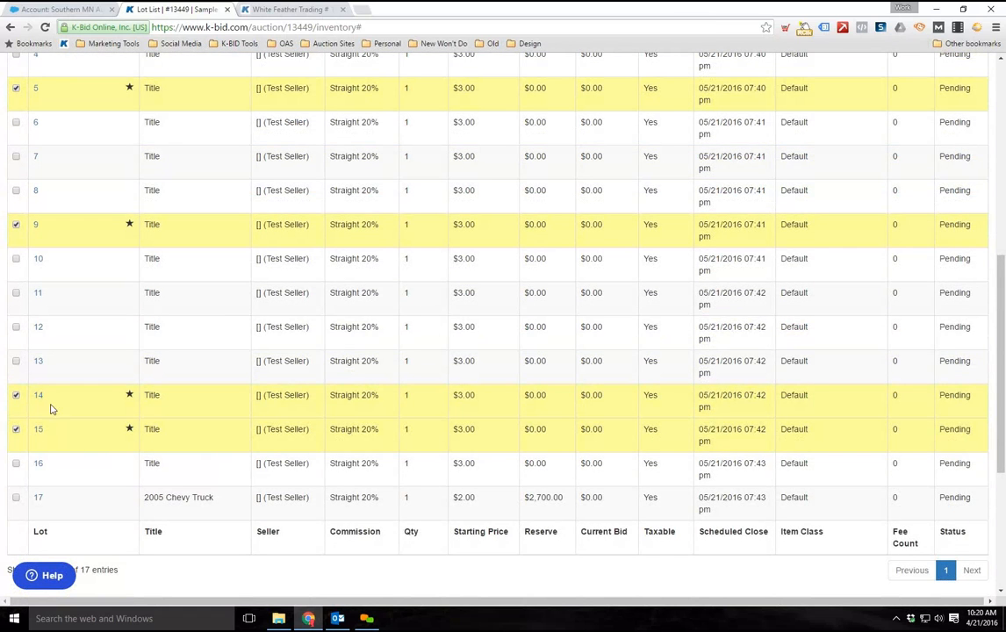
Clear the lot selection, select only lot 5 and batch edit its Featured setting to No
{"action": "scroll", "coordinate": [48, 416], "scroll_direction": "up", "scroll_amount": 3}
{"action": "left_click", "coordinate": [17, 130]}
{"action": "left_click", "coordinate": [17, 131]}
{"action": "scroll", "coordinate": [12, 217], "scroll_direction": "down", "scroll_amount": 2}
{"action": "left_click", "coordinate": [16, 211]}
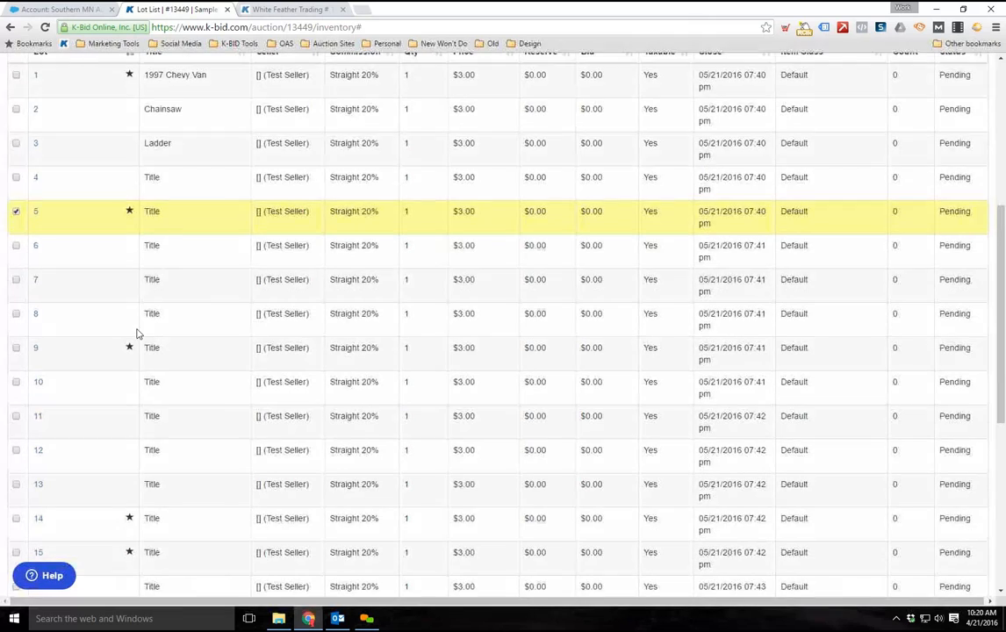
{"action": "scroll", "coordinate": [13, 281], "scroll_direction": "up", "scroll_amount": 3}
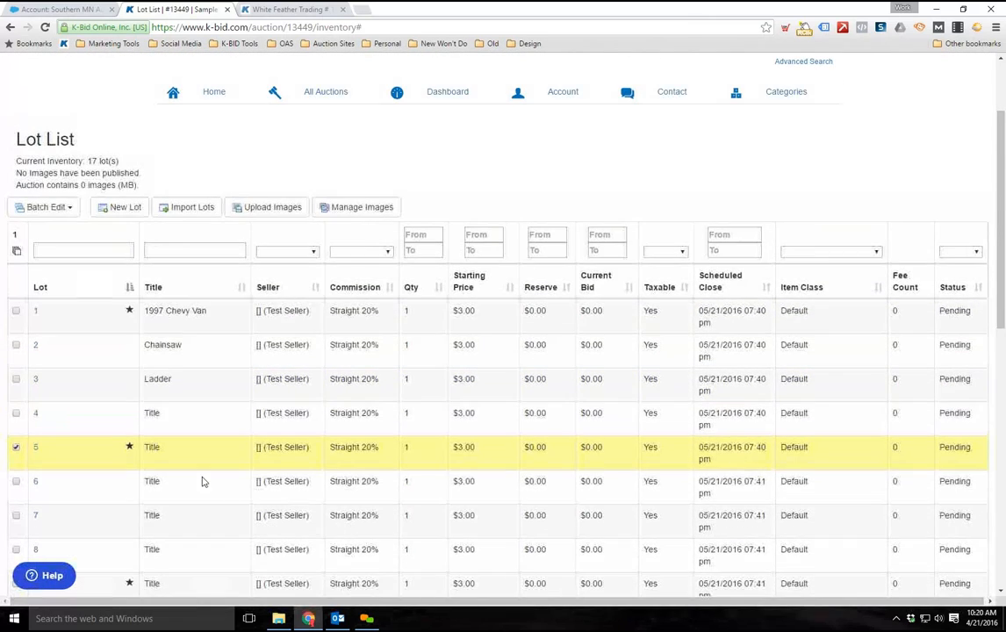
{"action": "scroll", "coordinate": [88, 521], "scroll_direction": "up", "scroll_amount": 1}
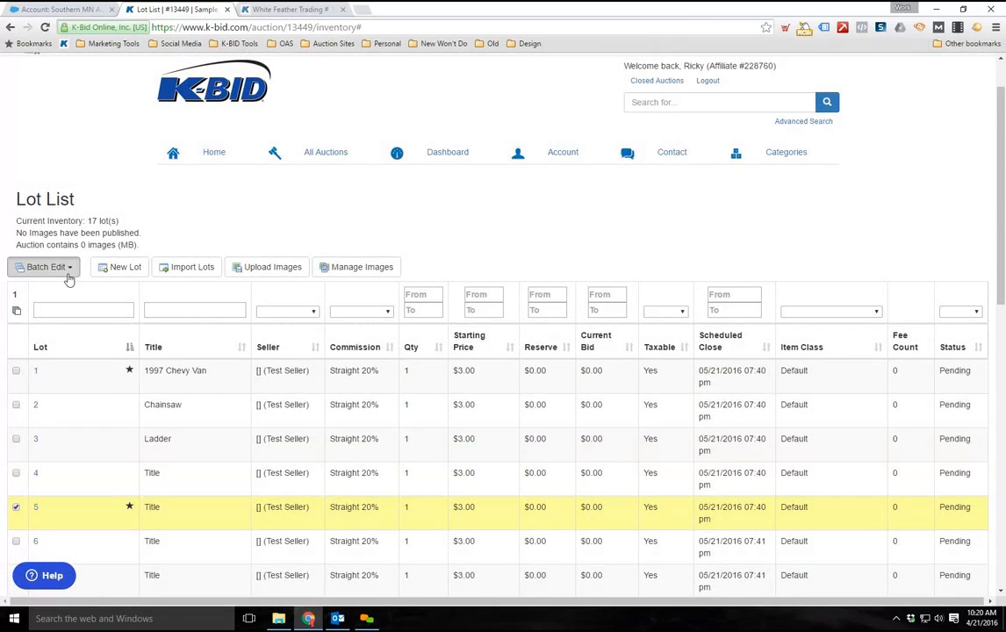
{"action": "left_click", "coordinate": [45, 267]}
{"action": "left_click", "coordinate": [35, 396]}
{"action": "left_click", "coordinate": [333, 130]}
{"action": "left_click", "coordinate": [652, 183]}
Deselect lot 5, select lot 7 and batch edit its Featured setting to Yes
{"action": "scroll", "coordinate": [280, 506], "scroll_direction": "down", "scroll_amount": 2}
{"action": "left_click", "coordinate": [16, 456]}
{"action": "left_click", "coordinate": [16, 389]}
{"action": "scroll", "coordinate": [132, 351], "scroll_direction": "up", "scroll_amount": 1}
{"action": "left_click", "coordinate": [58, 207]}
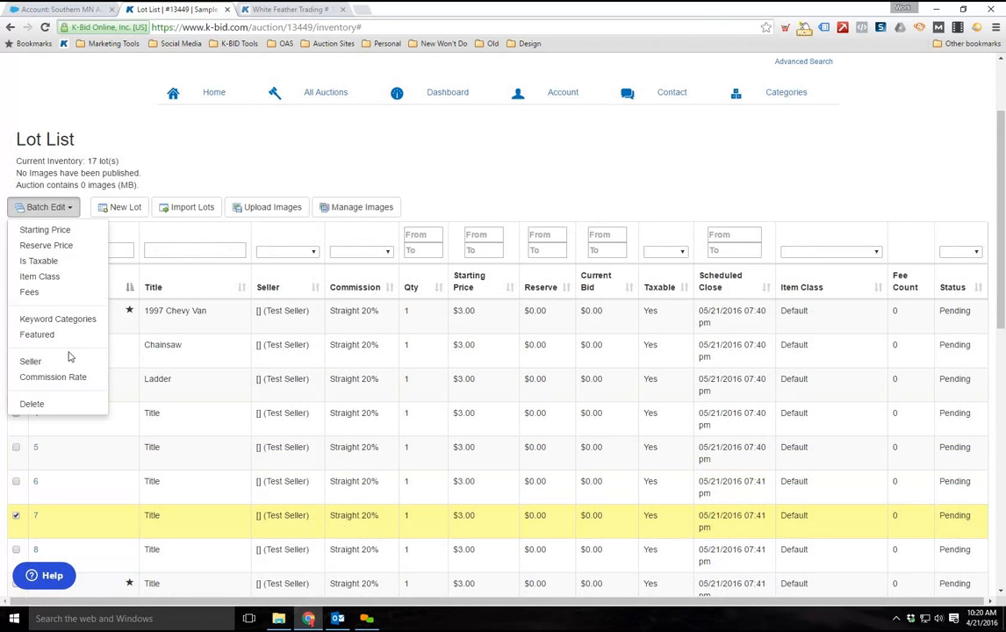
{"action": "scroll", "coordinate": [492, 301], "scroll_direction": "up", "scroll_amount": 2}
{"action": "left_click", "coordinate": [639, 180]}
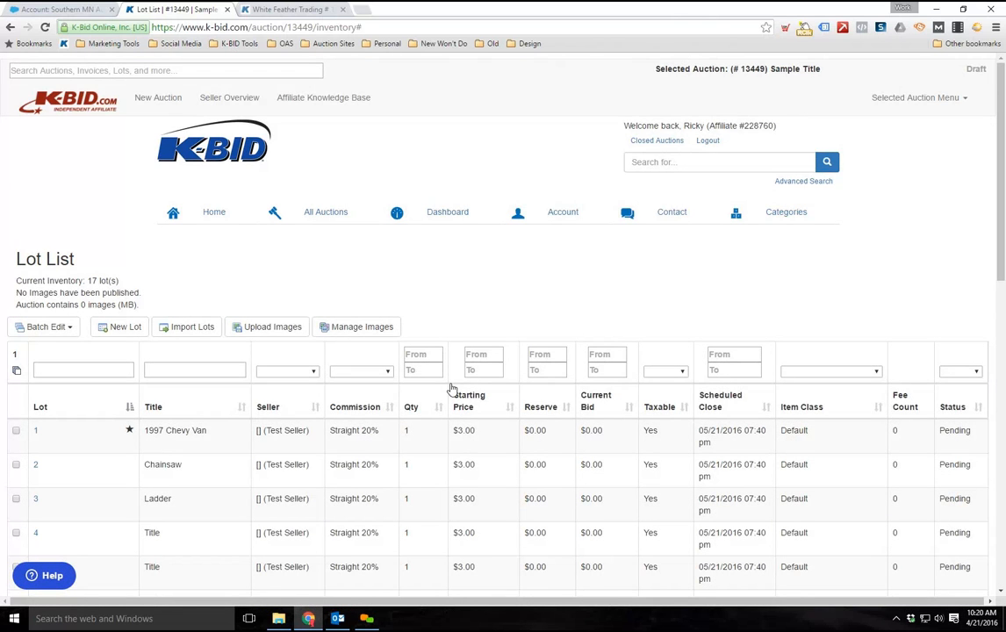
{"action": "scroll", "coordinate": [111, 496], "scroll_direction": "down", "scroll_amount": 2}
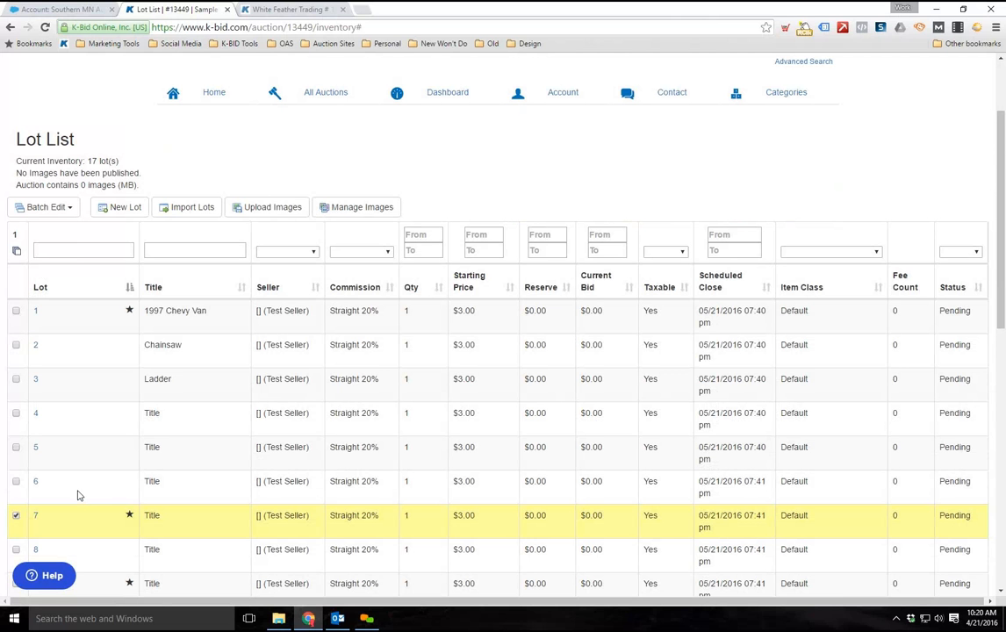
{"action": "scroll", "coordinate": [10, 409], "scroll_direction": "down", "scroll_amount": 2}
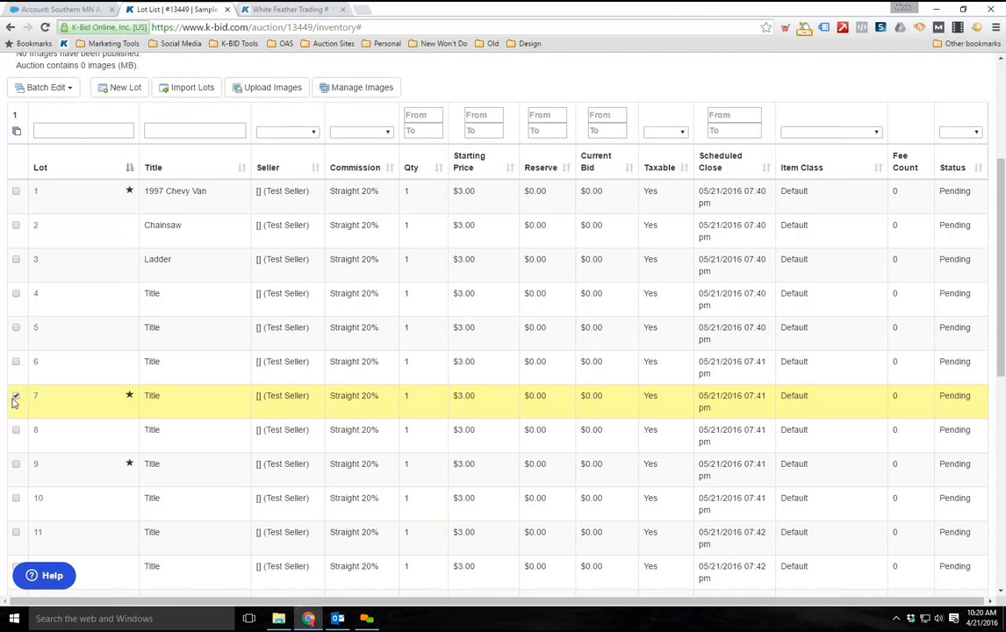
Deselect lot 7 and look over the featured lots in the list
{"action": "left_click", "coordinate": [15, 397]}
{"action": "scroll", "coordinate": [88, 503], "scroll_direction": "up", "scroll_amount": 4}
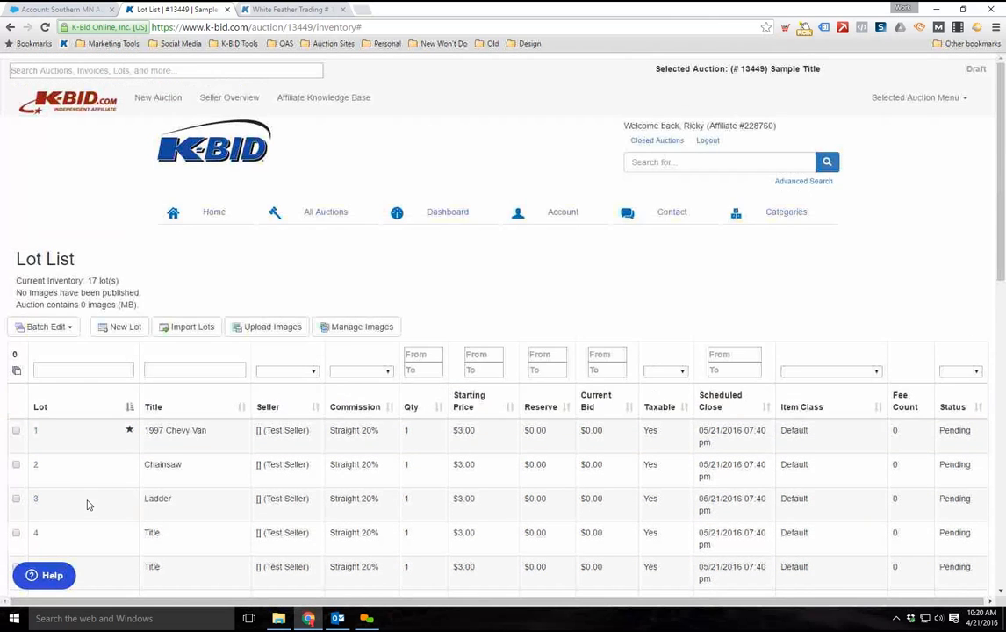
{"action": "scroll", "coordinate": [88, 496], "scroll_direction": "down", "scroll_amount": 5}
{"action": "scroll", "coordinate": [84, 487], "scroll_direction": "up", "scroll_amount": 2}
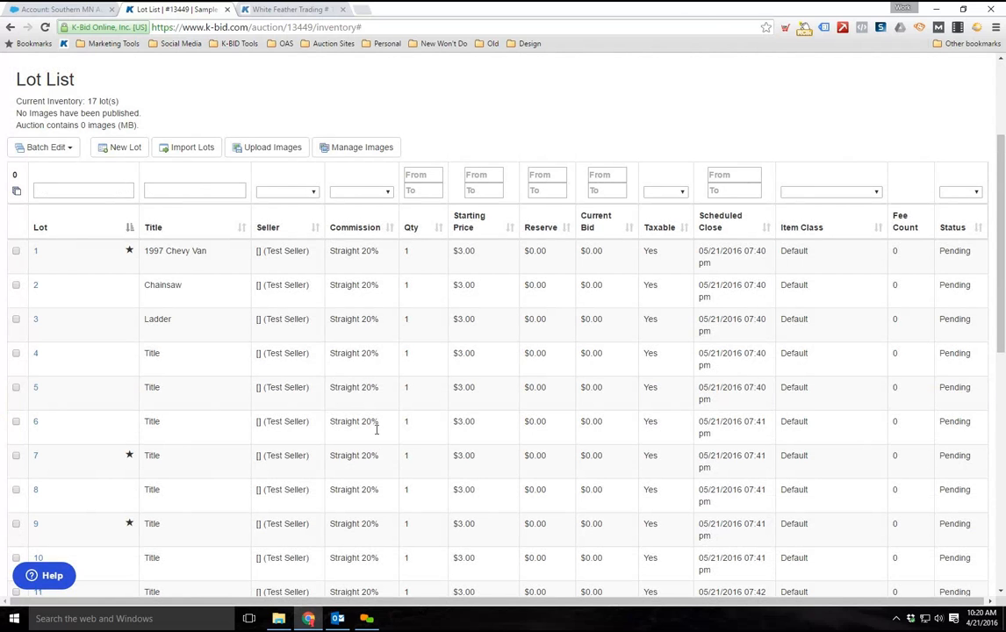
Open the auction's image upload page and browse to the Pics folder to add files
{"action": "scroll", "coordinate": [334, 395], "scroll_direction": "up", "scroll_amount": 2}
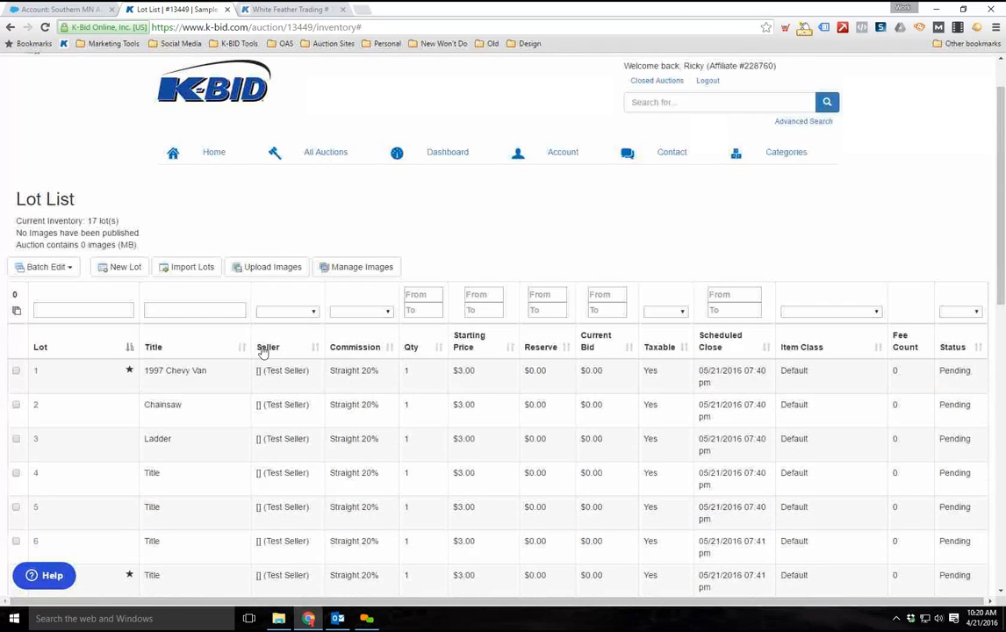
{"action": "left_click", "coordinate": [261, 274]}
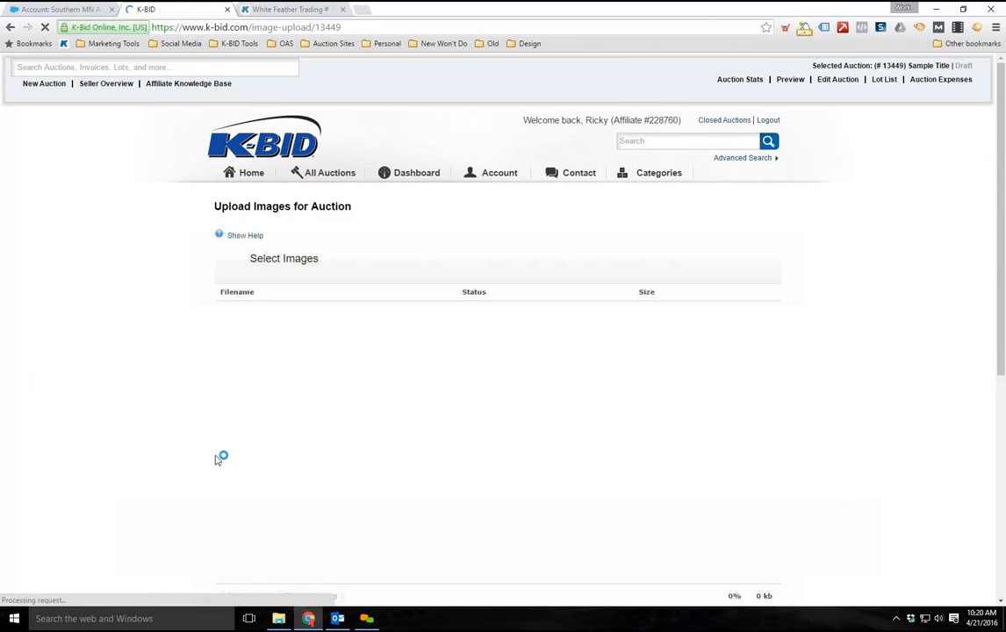
{"action": "scroll", "coordinate": [219, 461], "scroll_direction": "down", "scroll_amount": 4}
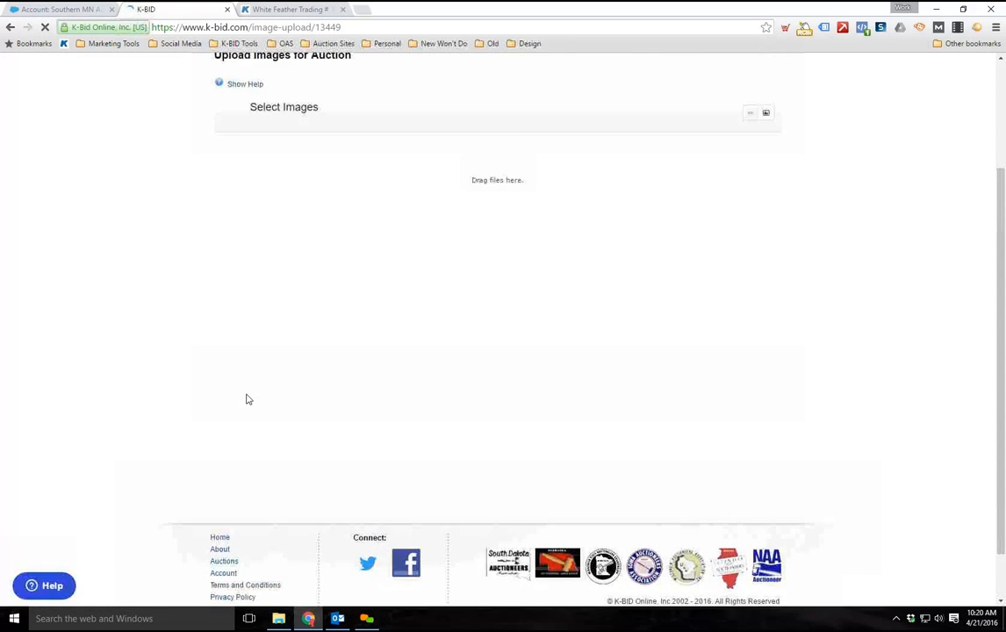
{"action": "left_click", "coordinate": [250, 450]}
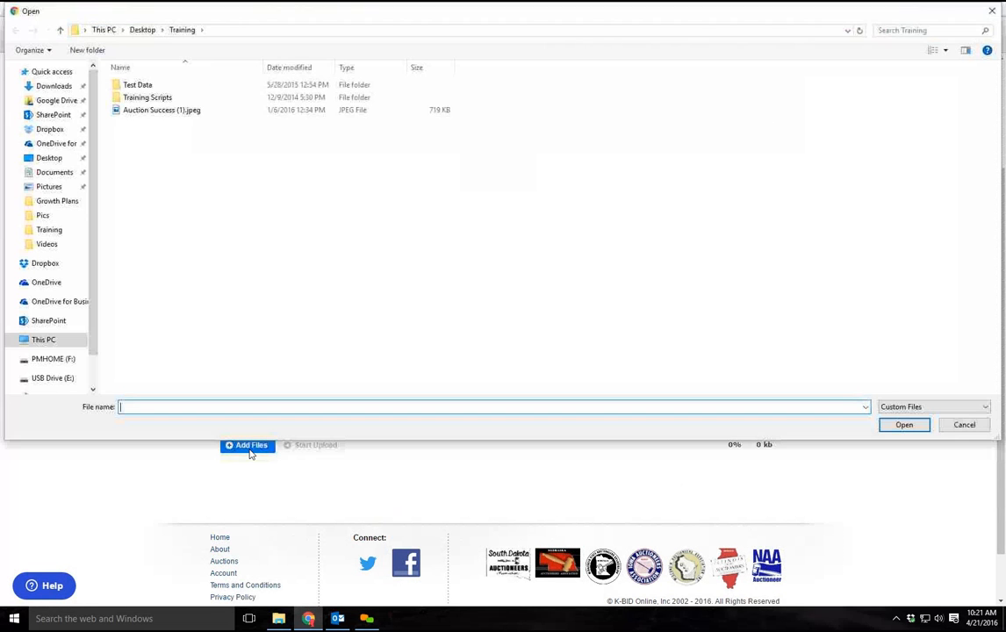
{"action": "left_click", "coordinate": [44, 216]}
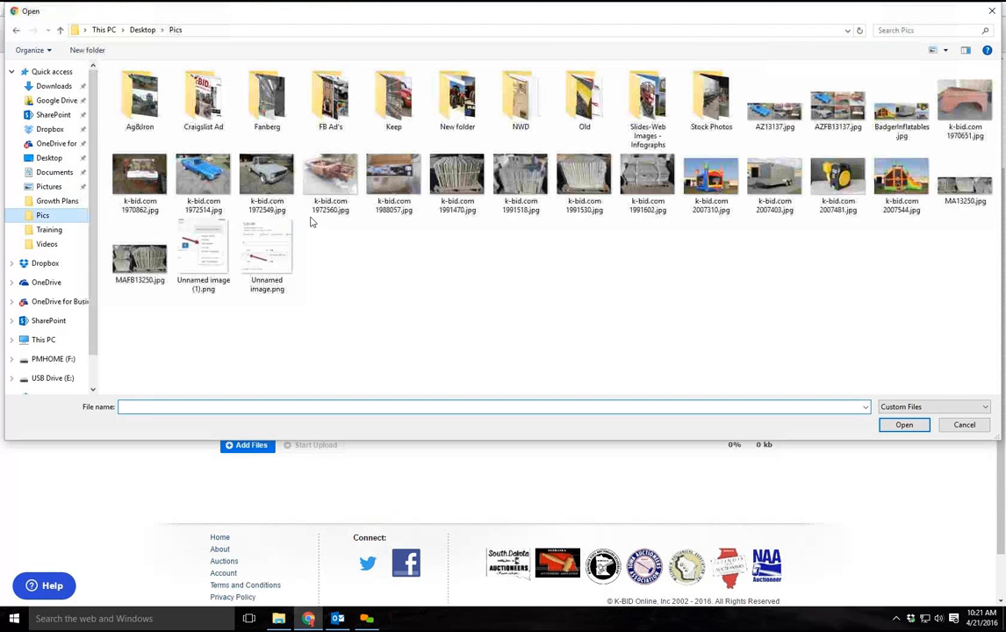
Add the five images from k-bid.com 1972514.jpg through k-bid.com 1991470.jpg and upload them to the auction
{"action": "left_click", "coordinate": [274, 192]}
{"action": "left_click", "coordinate": [200, 171]}
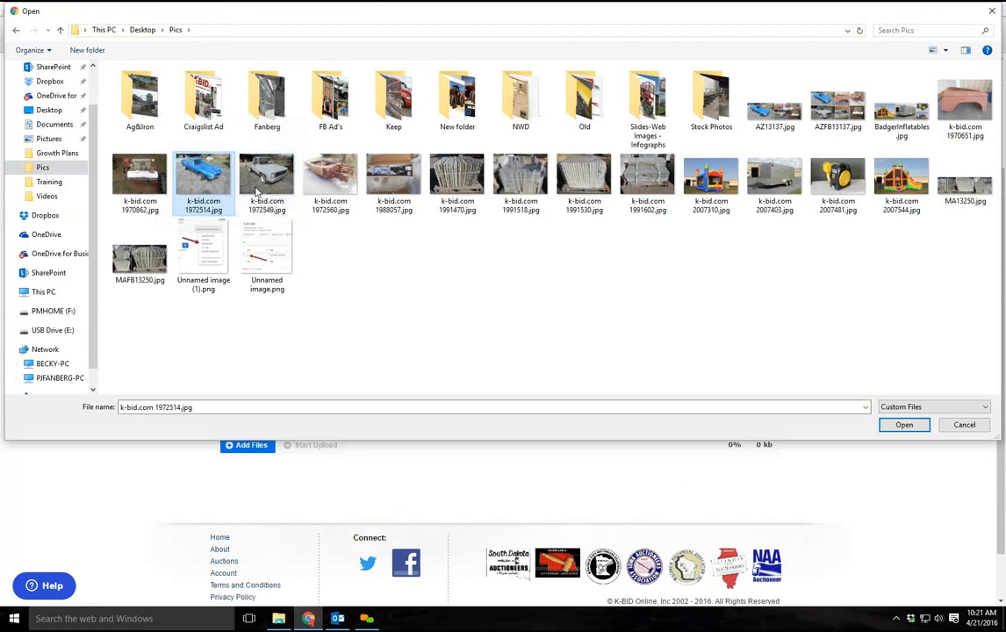
{"action": "left_click", "coordinate": [441, 180], "text": "shift"}
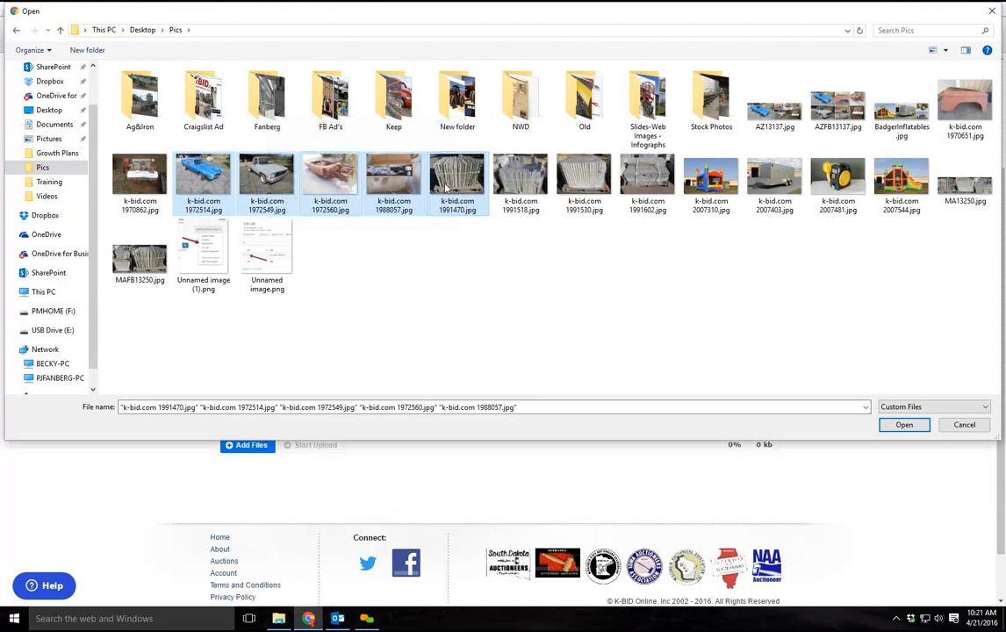
{"action": "left_click", "coordinate": [905, 426]}
{"action": "left_click", "coordinate": [327, 445]}
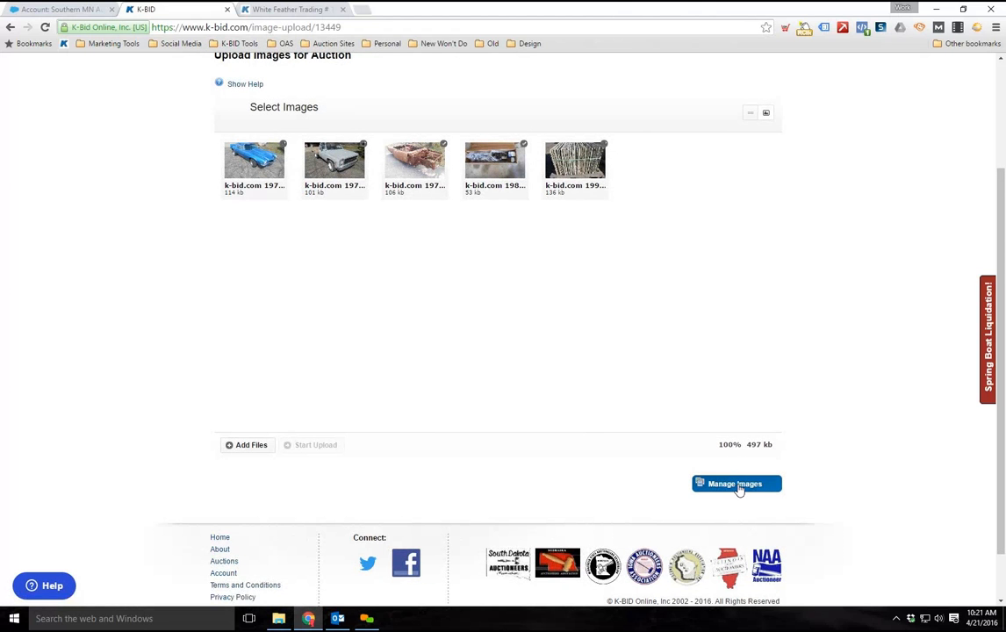
Open the auction's image management page and locate the unassigned images below the lots
{"action": "left_click", "coordinate": [718, 489]}
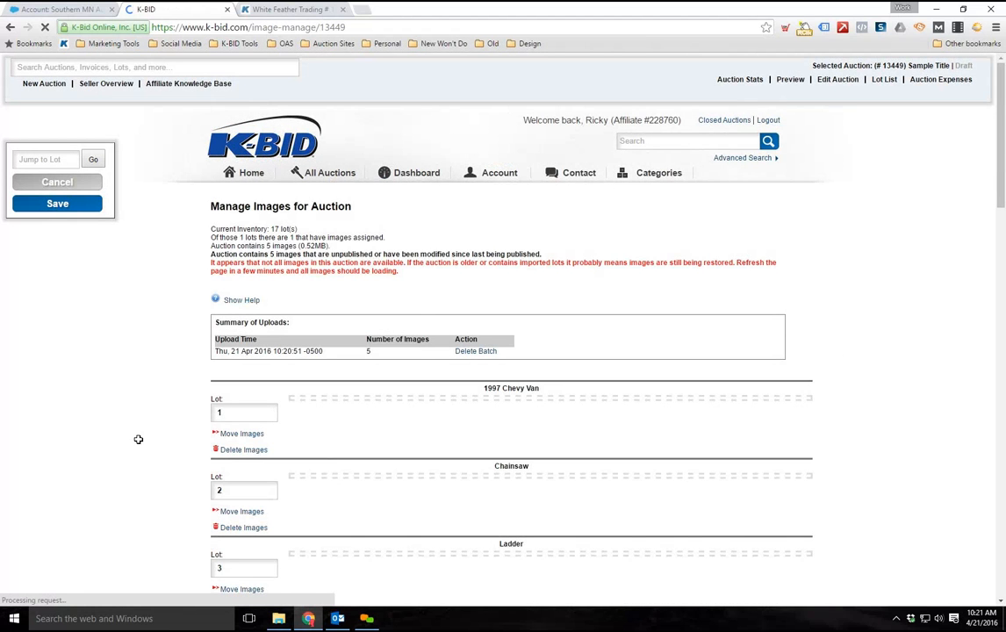
{"action": "scroll", "coordinate": [139, 439], "scroll_direction": "down", "scroll_amount": 6}
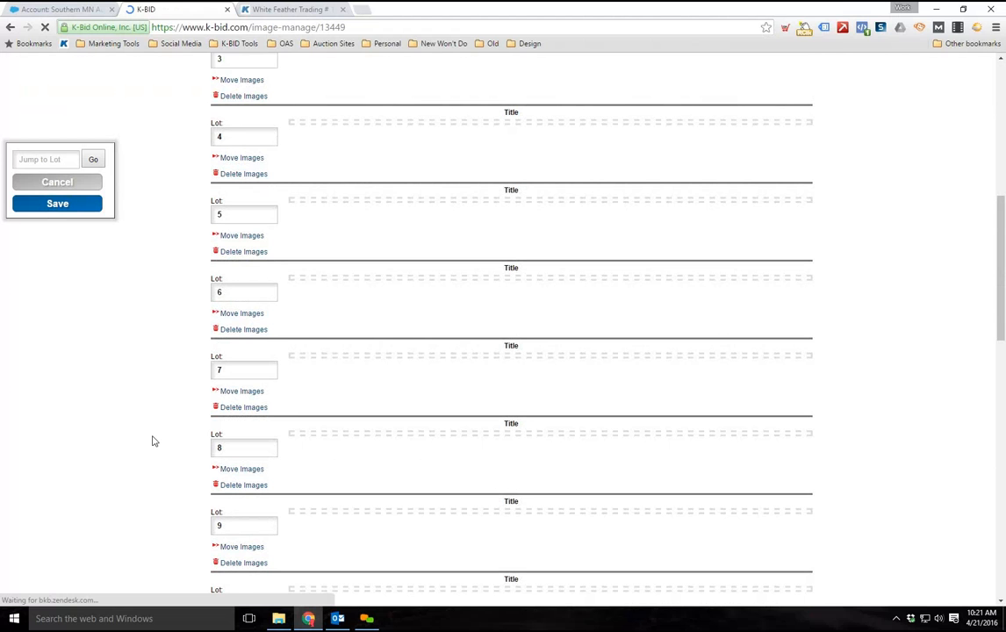
{"action": "scroll", "coordinate": [151, 441], "scroll_direction": "down", "scroll_amount": 10}
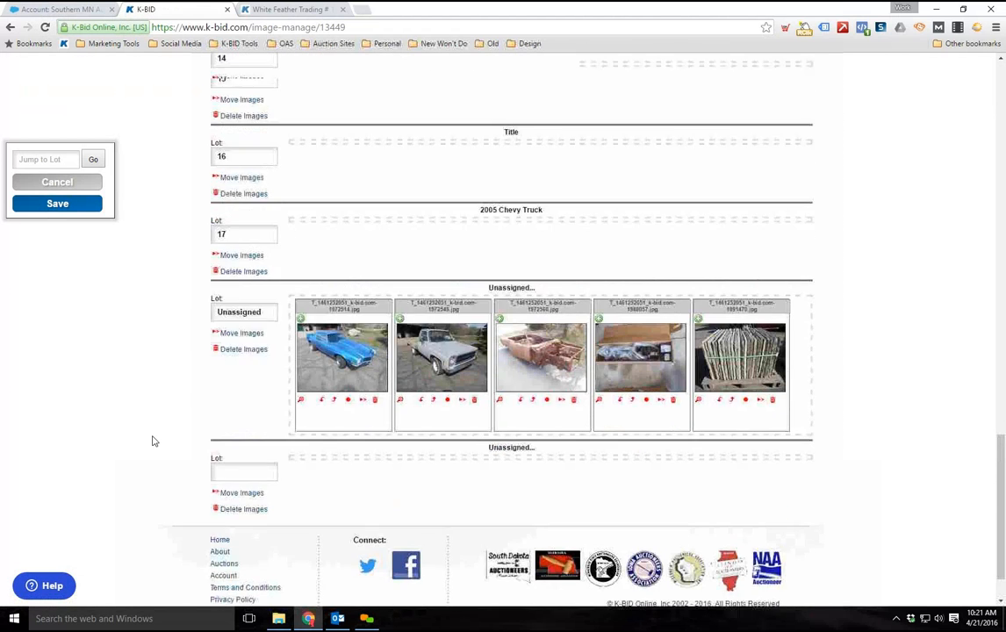
{"action": "scroll", "coordinate": [152, 441], "scroll_direction": "up", "scroll_amount": 2}
{"action": "scroll", "coordinate": [474, 459], "scroll_direction": "down", "scroll_amount": 1}
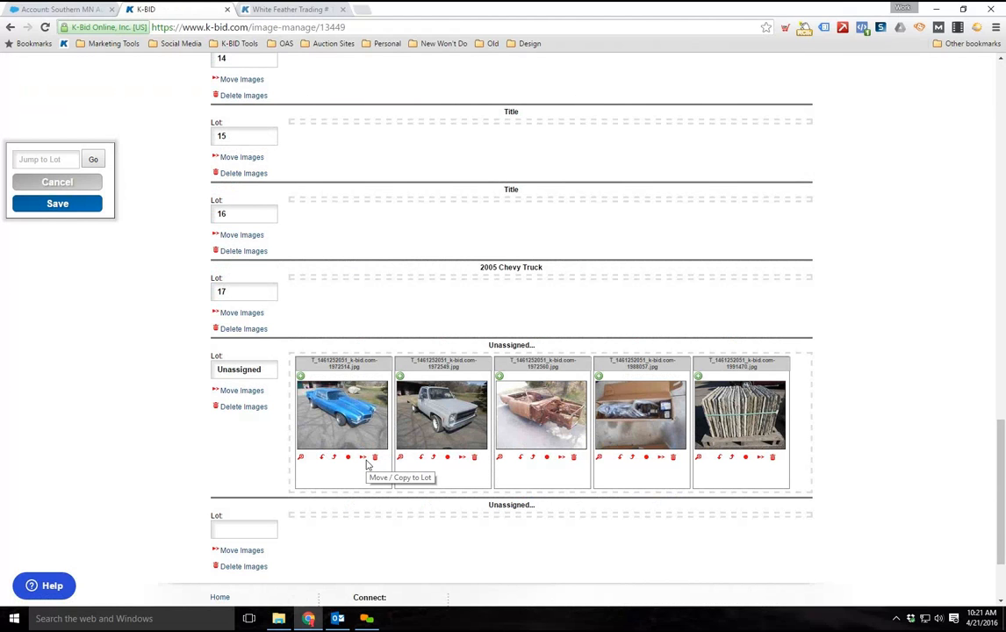
Move the three vehicle images one by one, and the remaining unassigned images together, to lot 17, 2005 Chevy Truck
{"action": "left_click_drag", "start_coordinate": [309, 377], "coordinate": [330, 291]}
{"action": "left_click_drag", "start_coordinate": [343, 496], "coordinate": [369, 325]}
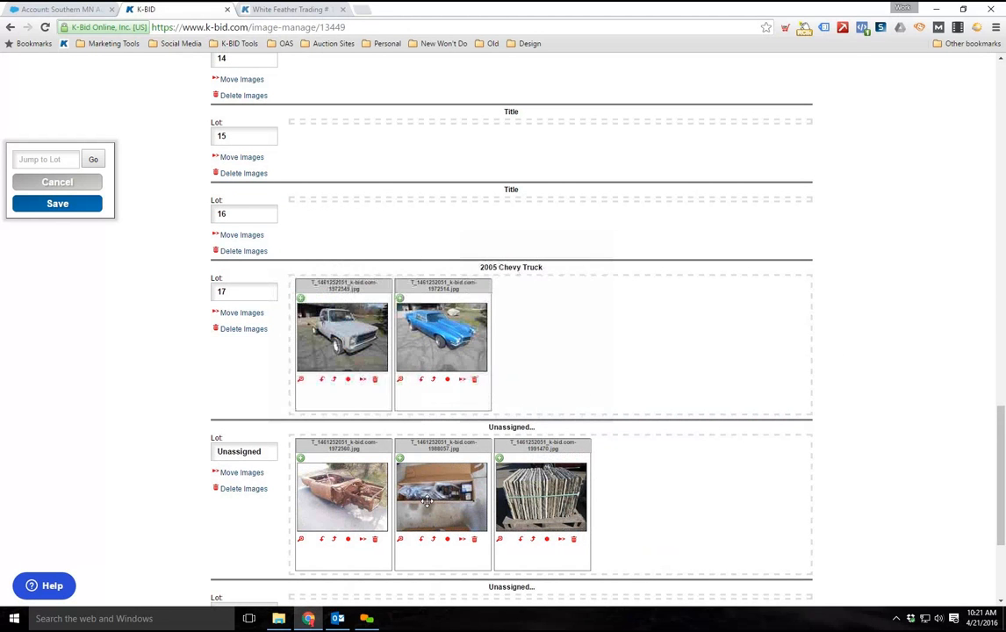
{"action": "left_click", "coordinate": [362, 540]}
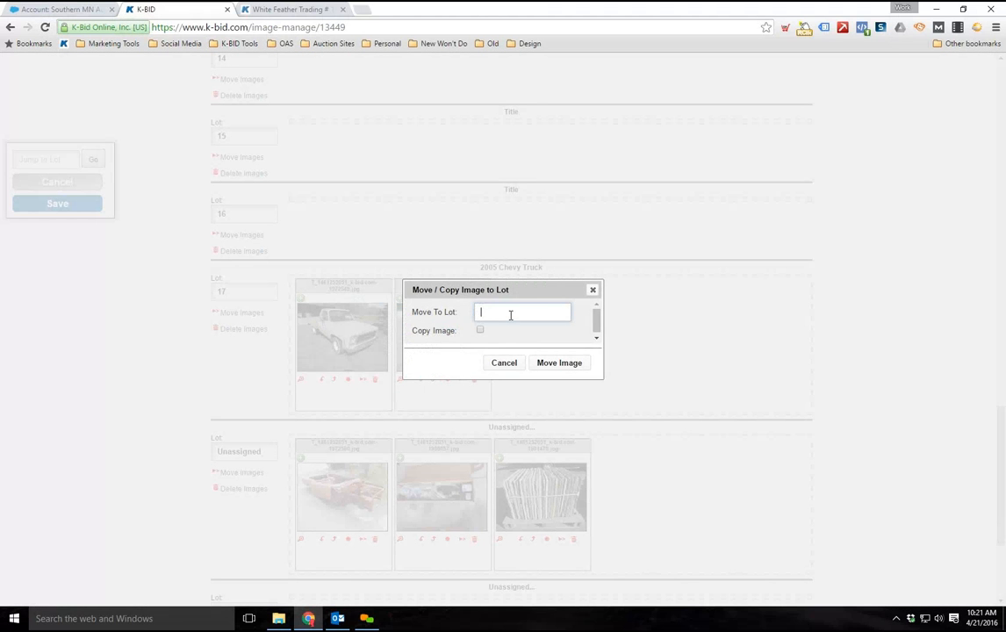
{"action": "left_click", "coordinate": [558, 363]}
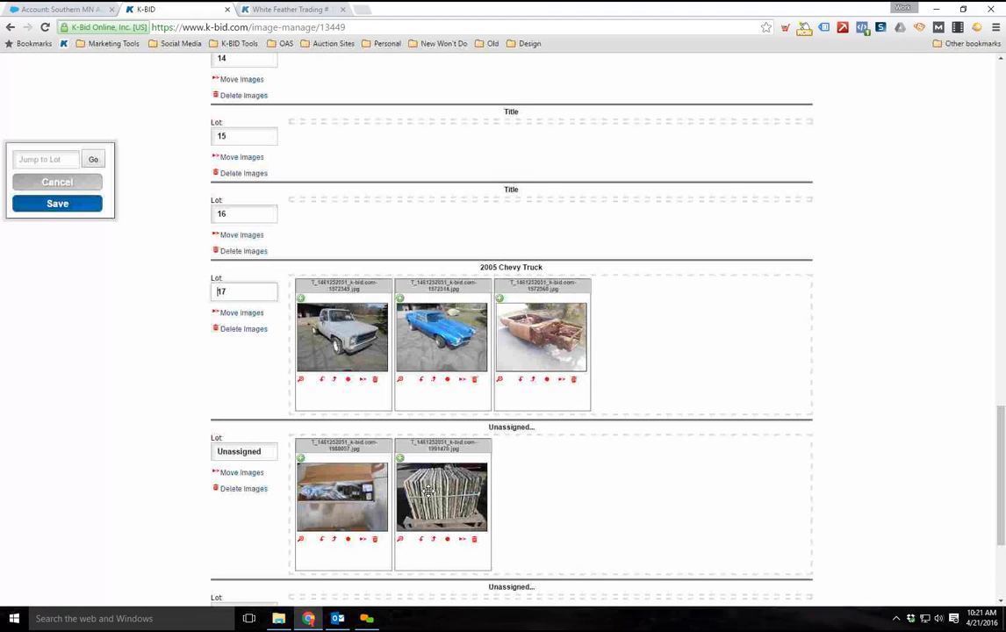
{"action": "left_click", "coordinate": [240, 474]}
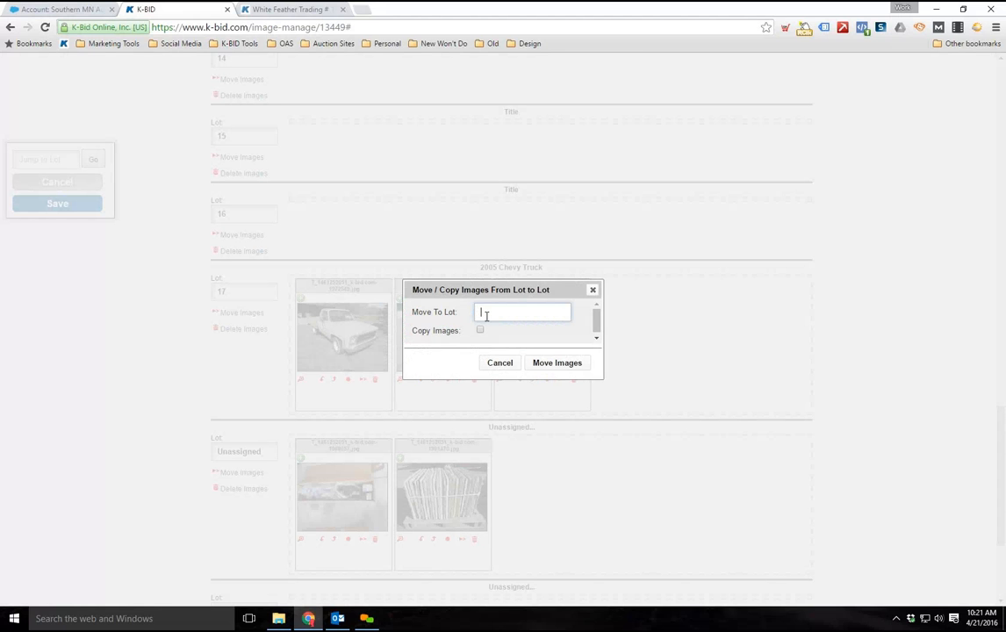
{"action": "left_click", "coordinate": [558, 363]}
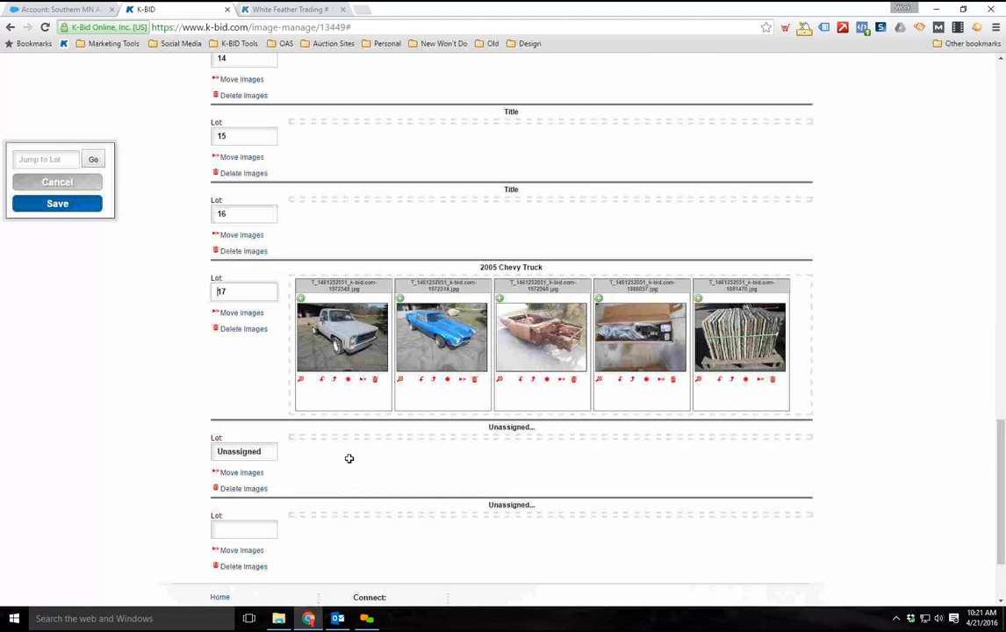
Save the image assignments made for lot 17, 2005 Chevy Truck
{"action": "scroll", "coordinate": [426, 454], "scroll_direction": "up", "scroll_amount": 1}
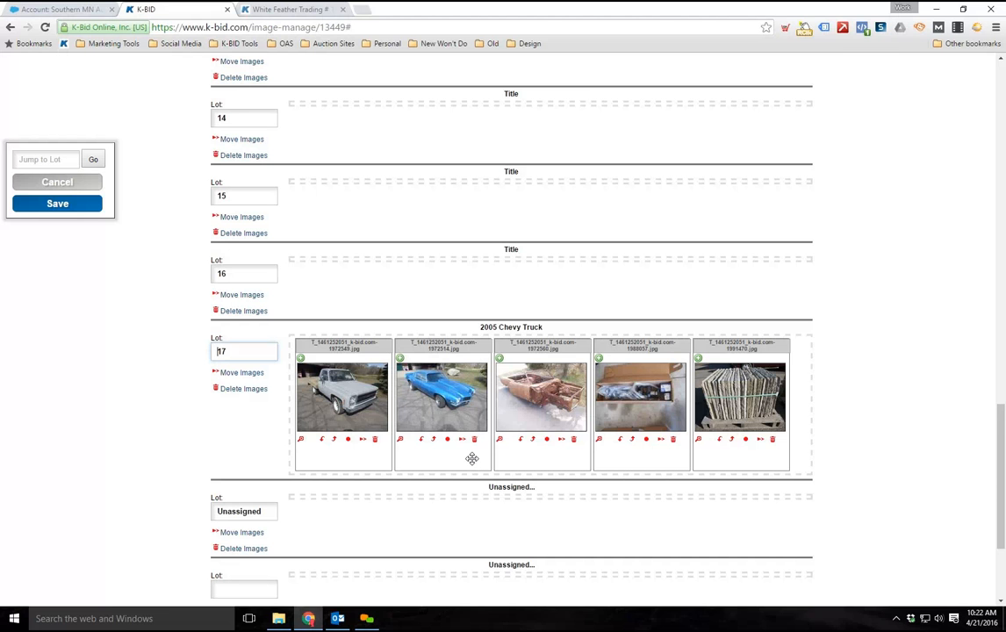
{"action": "scroll", "coordinate": [351, 532], "scroll_direction": "down", "scroll_amount": 1}
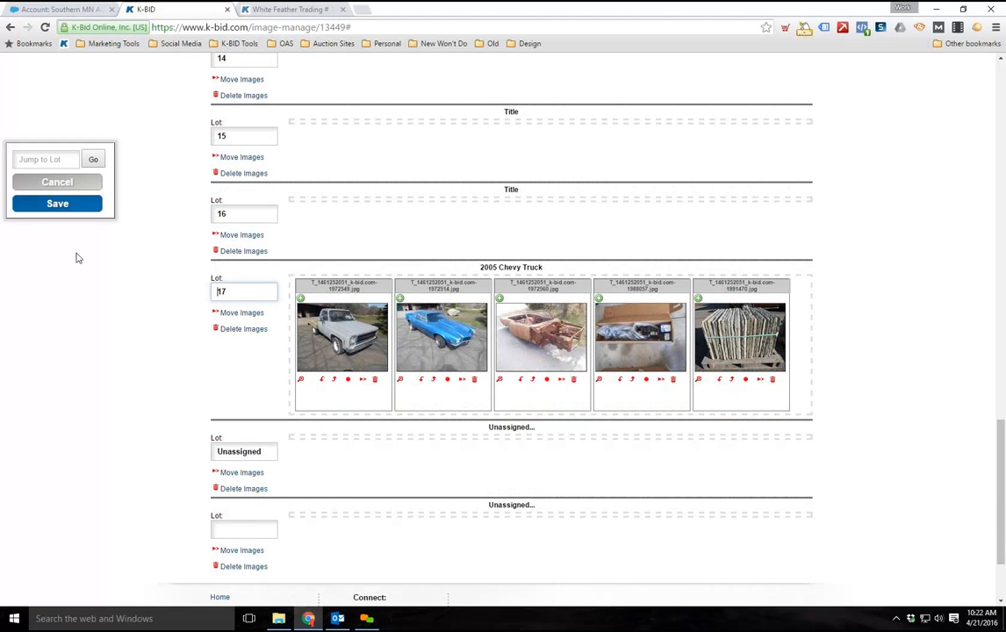
{"action": "scroll", "coordinate": [66, 230], "scroll_direction": "up", "scroll_amount": 2}
{"action": "scroll", "coordinate": [279, 465], "scroll_direction": "up", "scroll_amount": 1}
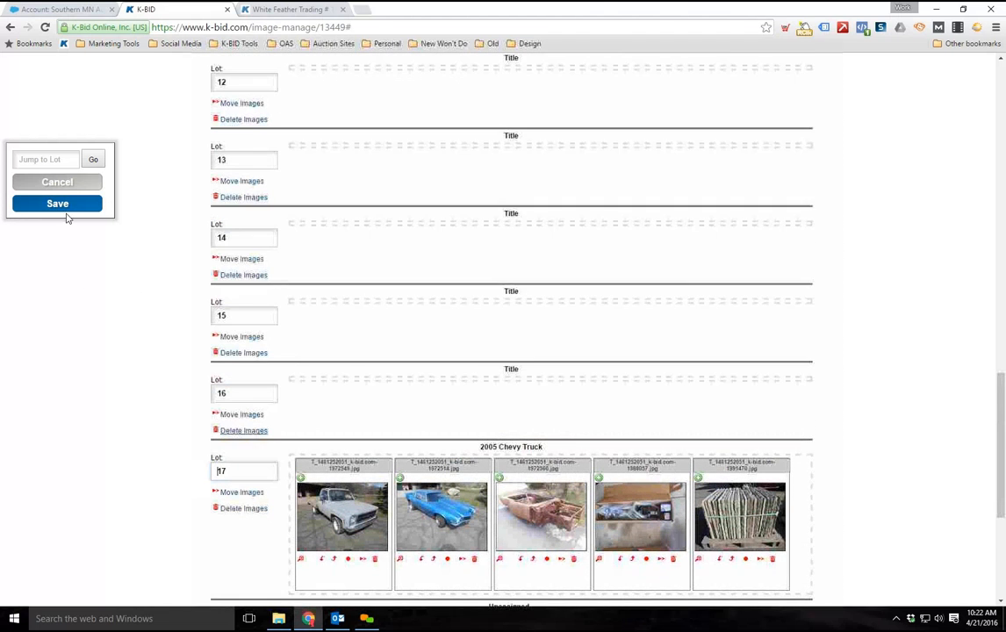
{"action": "left_click", "coordinate": [51, 205]}
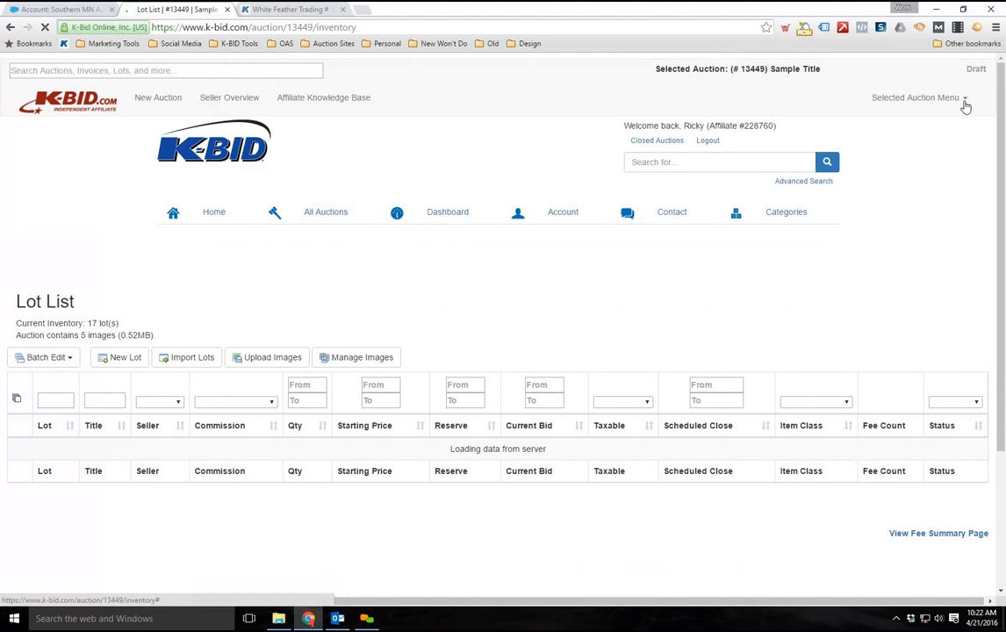
Preview the draft auction and locate lot 17, 2005 Chevy Truck, at the end of the listing
{"action": "left_click", "coordinate": [964, 100]}
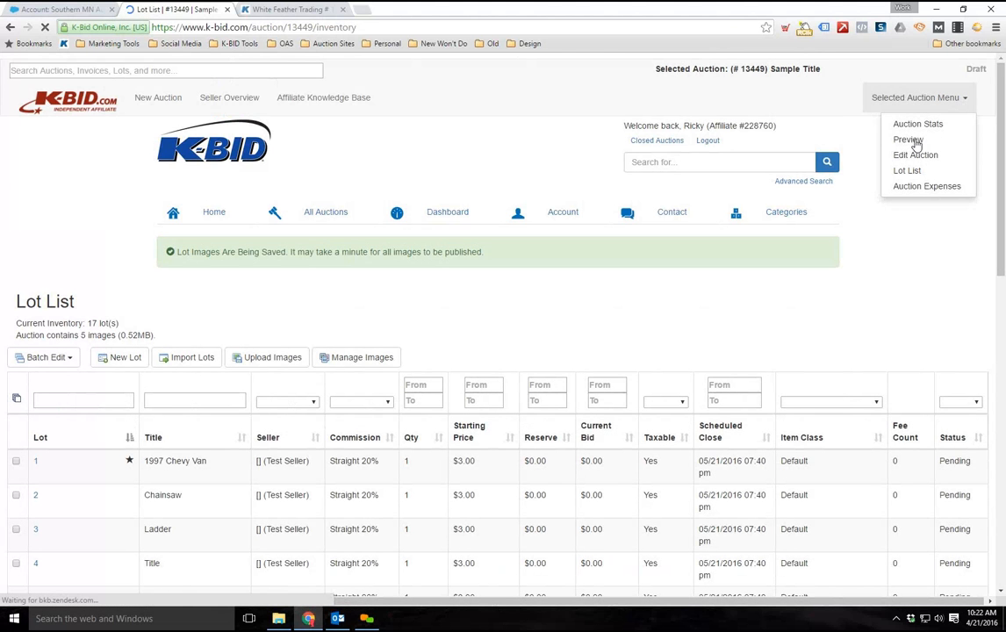
{"action": "left_click", "coordinate": [914, 142]}
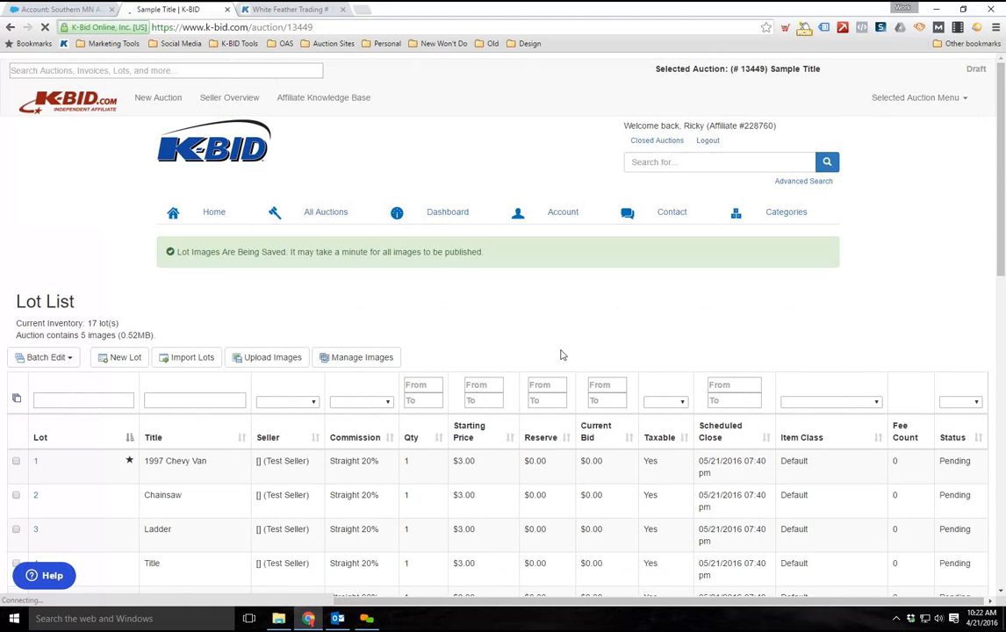
{"action": "scroll", "coordinate": [559, 361], "scroll_direction": "down", "scroll_amount": 7}
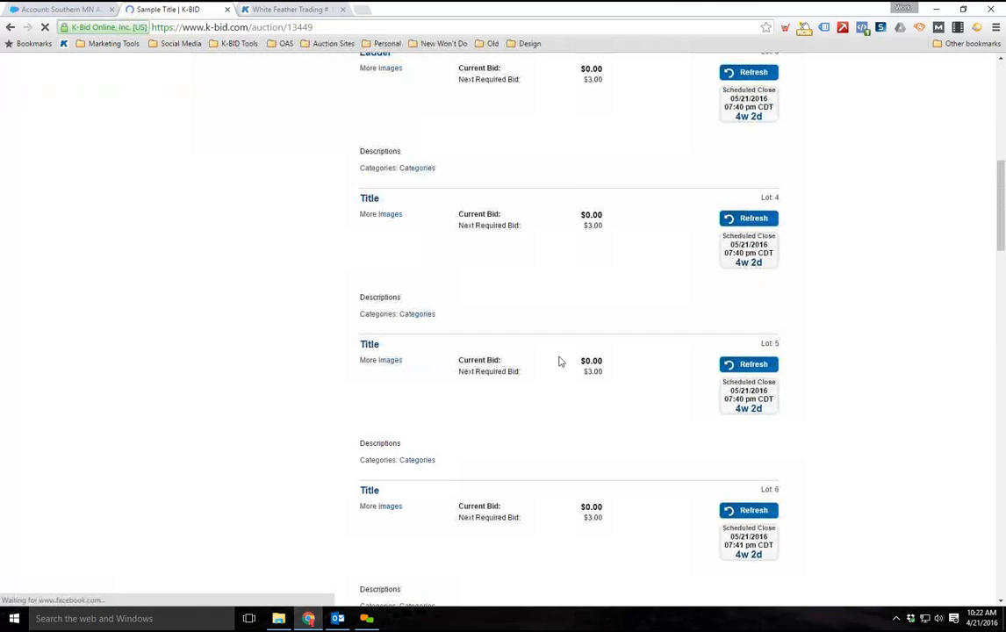
{"action": "scroll", "coordinate": [559, 361], "scroll_direction": "down", "scroll_amount": 8}
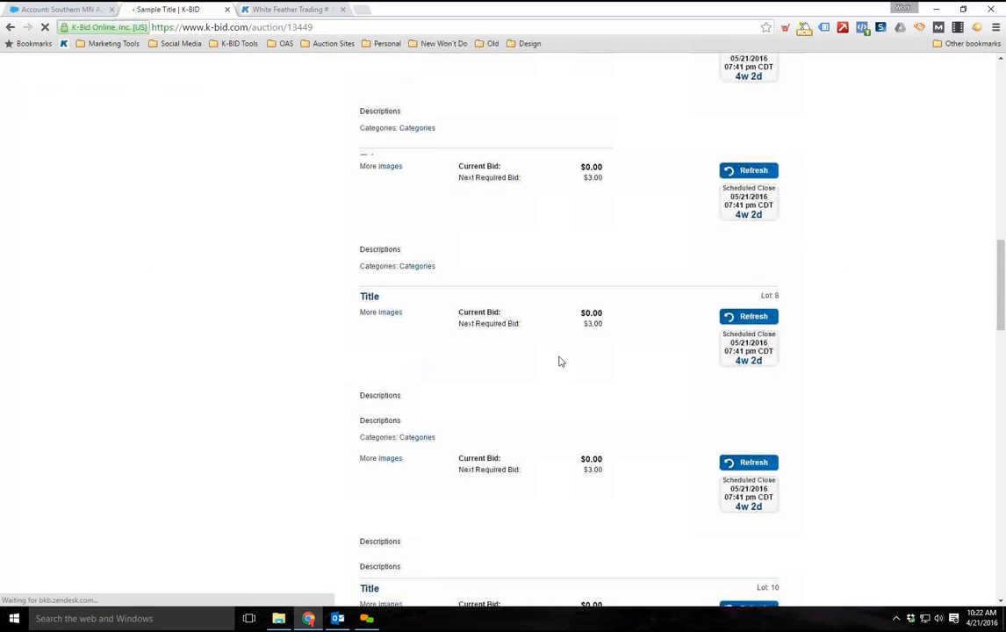
{"action": "scroll", "coordinate": [559, 361], "scroll_direction": "down", "scroll_amount": 9}
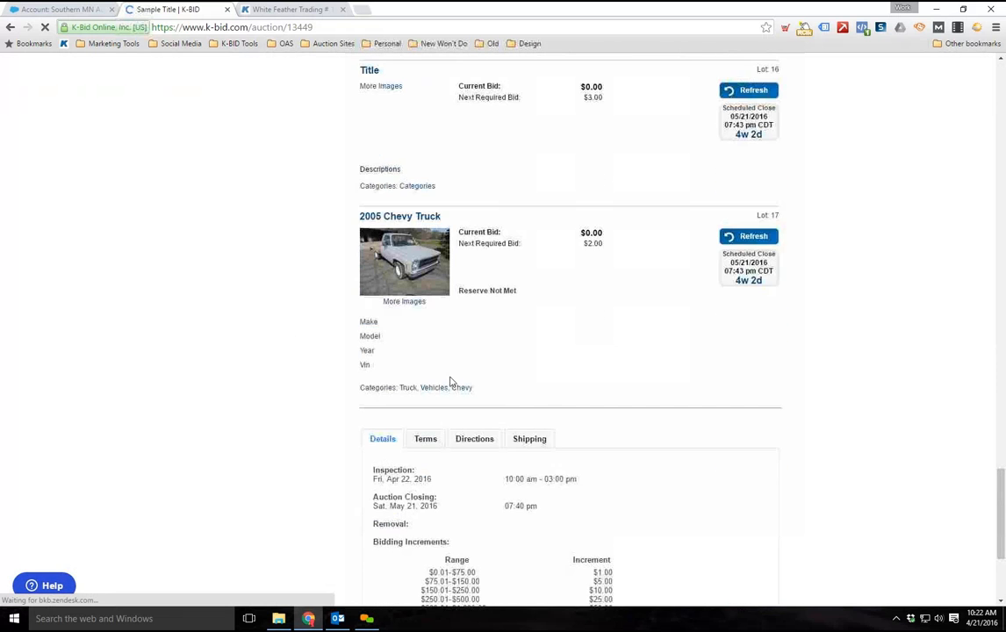
View the 2005 Chevy Truck lot's detail page from the preview and page through its image gallery
{"action": "left_click", "coordinate": [415, 276]}
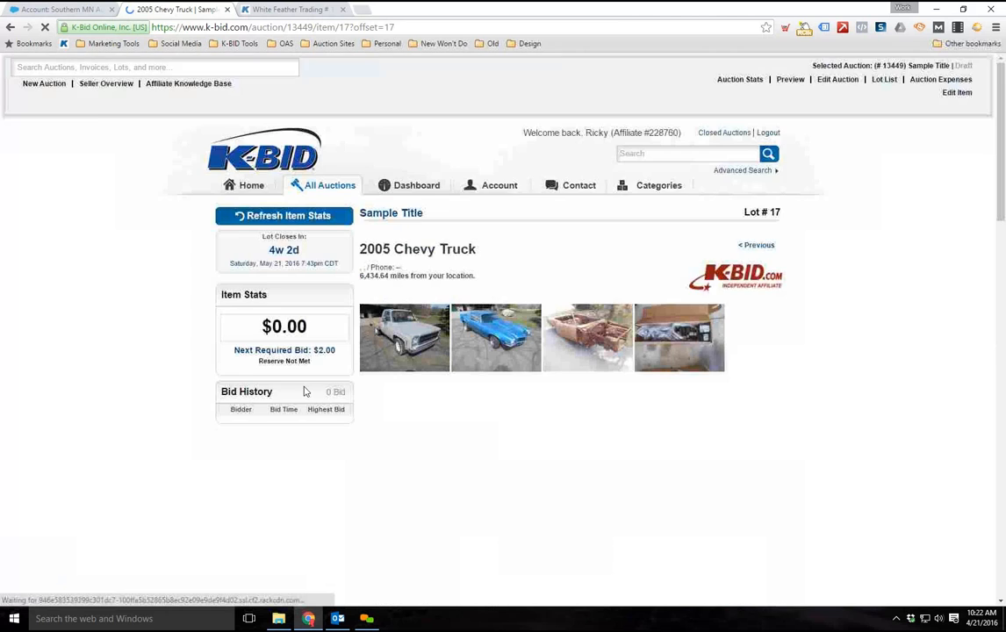
{"action": "scroll", "coordinate": [616, 398], "scroll_direction": "down", "scroll_amount": 2}
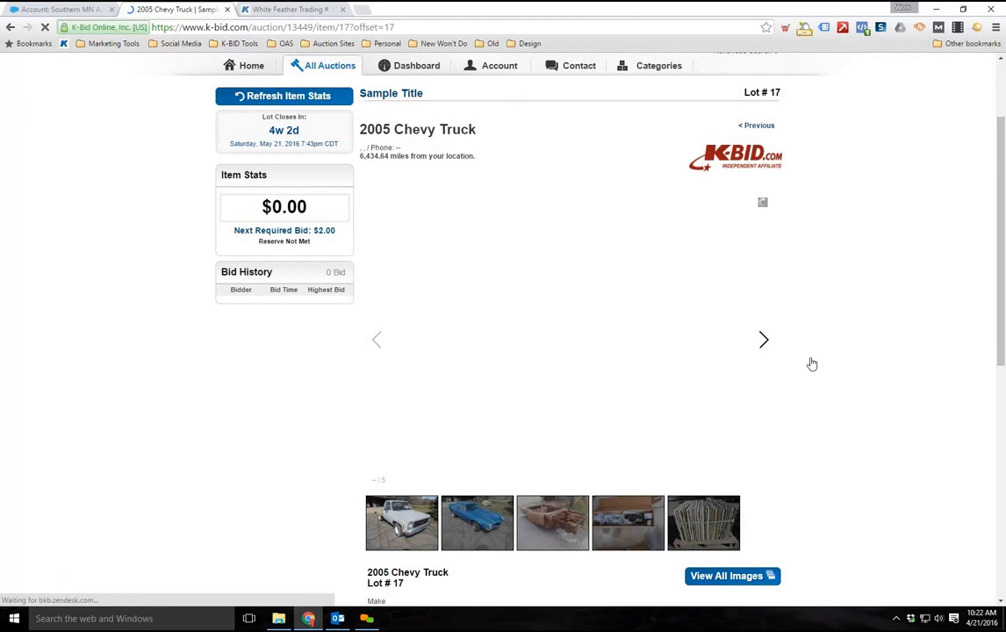
{"action": "scroll", "coordinate": [822, 376], "scroll_direction": "up", "scroll_amount": 2}
{"action": "scroll", "coordinate": [803, 376], "scroll_direction": "down", "scroll_amount": 3}
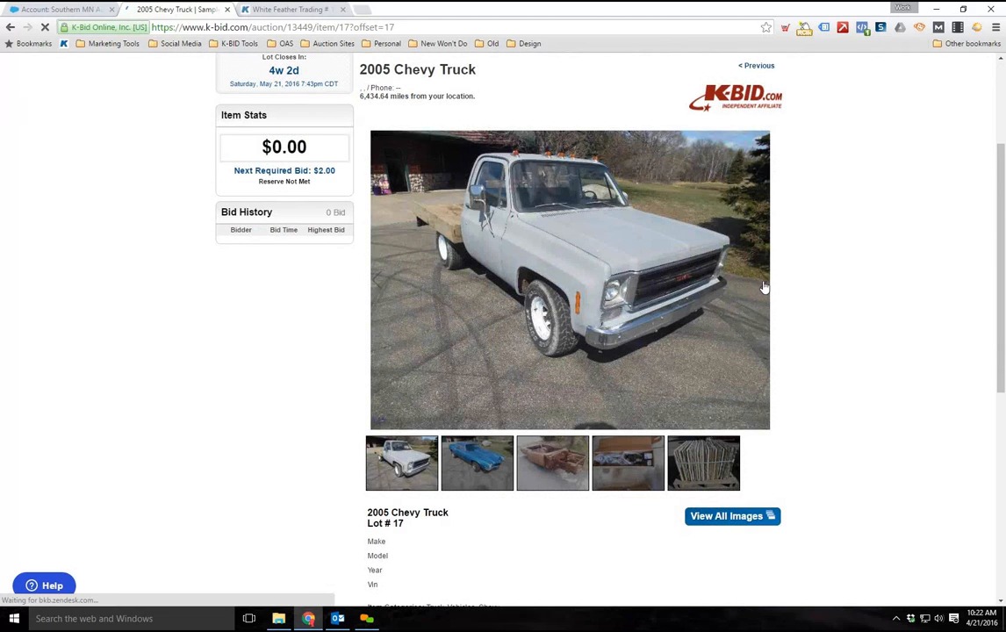
{"action": "left_click", "coordinate": [763, 283]}
{"action": "left_click", "coordinate": [763, 283]}
{"action": "left_click", "coordinate": [764, 285]}
Open lot 17 for editing and review the images attached below its description
{"action": "scroll", "coordinate": [756, 299], "scroll_direction": "up", "scroll_amount": 3}
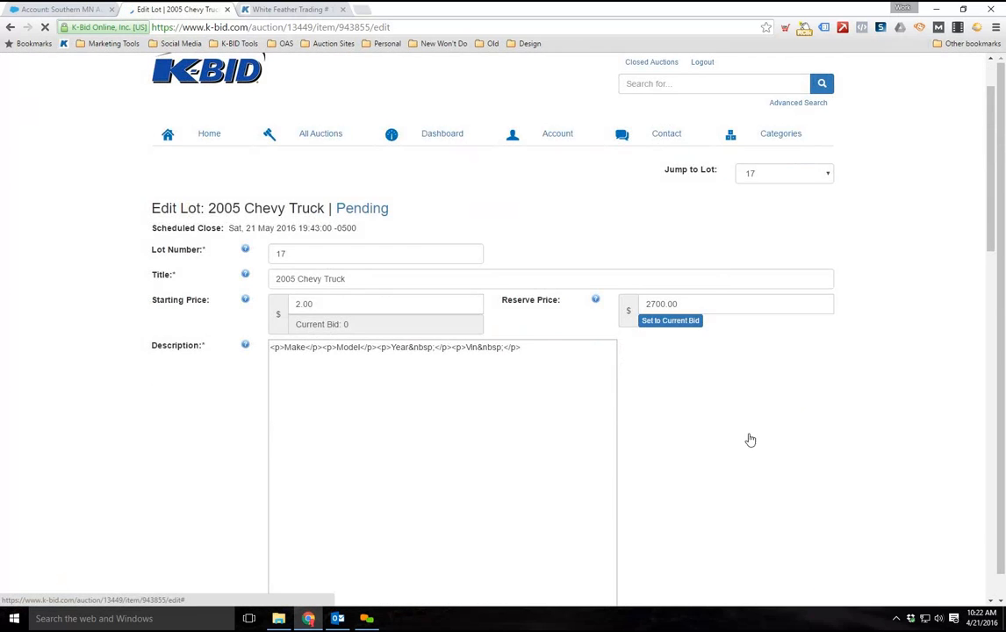
{"action": "scroll", "coordinate": [741, 423], "scroll_direction": "down", "scroll_amount": 5}
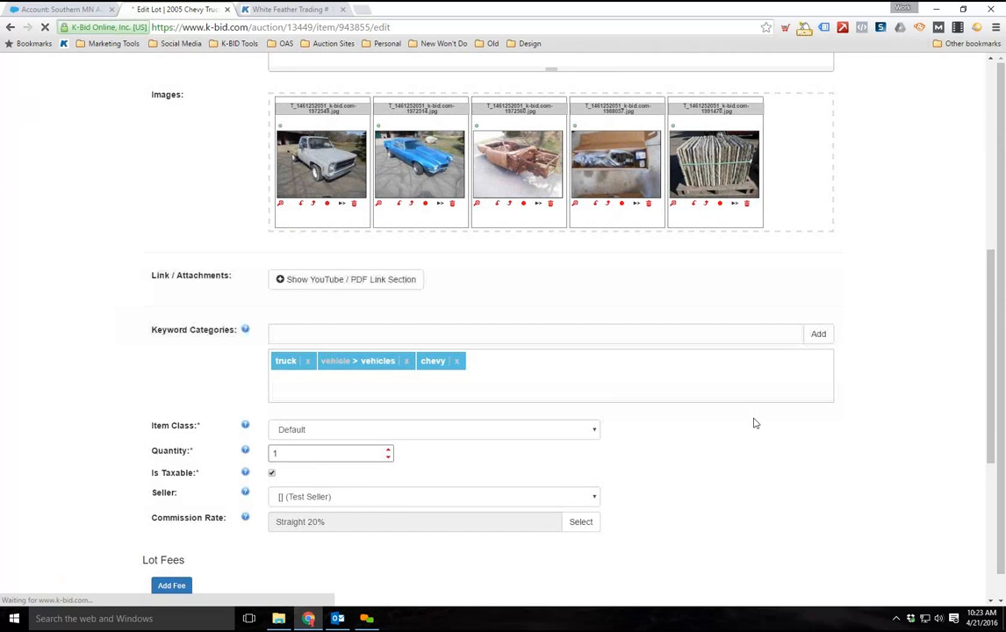
{"action": "scroll", "coordinate": [398, 257], "scroll_direction": "up", "scroll_amount": 2}
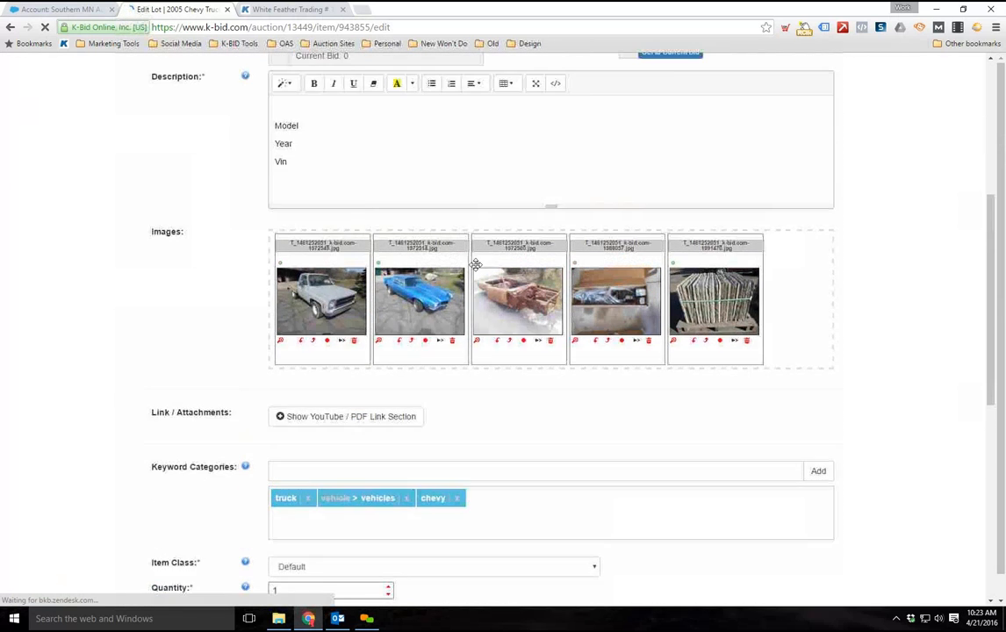
{"action": "scroll", "coordinate": [358, 422], "scroll_direction": "up", "scroll_amount": 1}
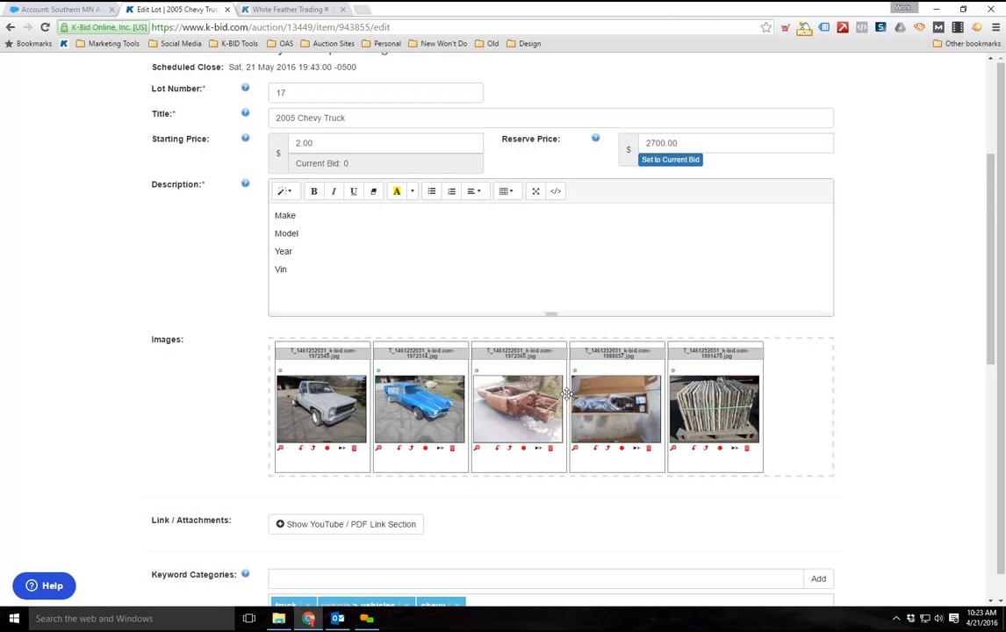
{"action": "scroll", "coordinate": [211, 465], "scroll_direction": "down", "scroll_amount": 1}
{"action": "scroll", "coordinate": [197, 456], "scroll_direction": "up", "scroll_amount": 1}
{"action": "scroll", "coordinate": [420, 404], "scroll_direction": "down", "scroll_amount": 3}
{"action": "scroll", "coordinate": [650, 421], "scroll_direction": "up", "scroll_amount": 5}
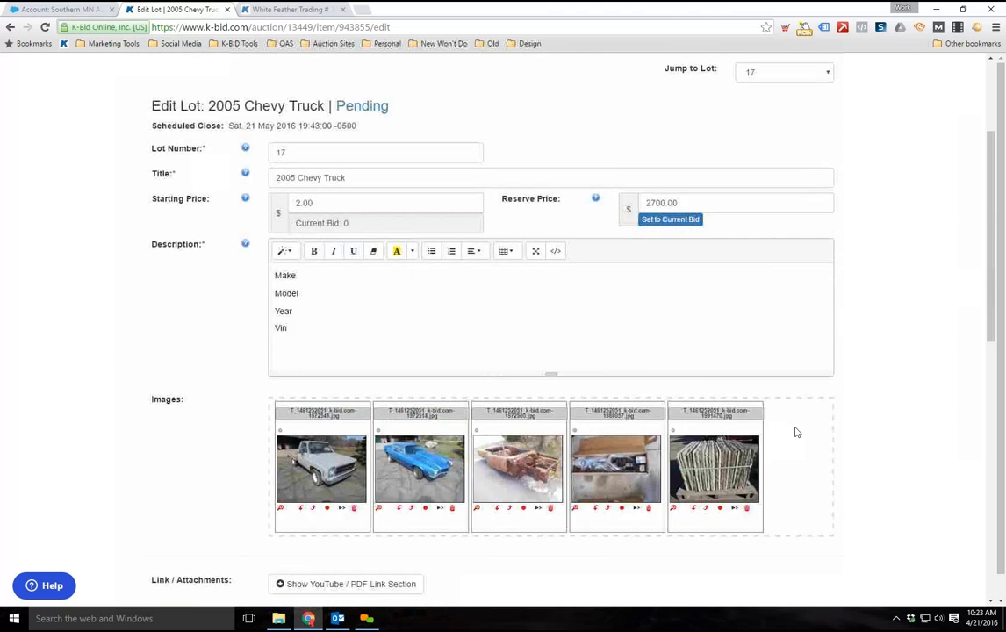
Return to the auction's lot list and open its image upload page
{"action": "left_click", "coordinate": [853, 98]}
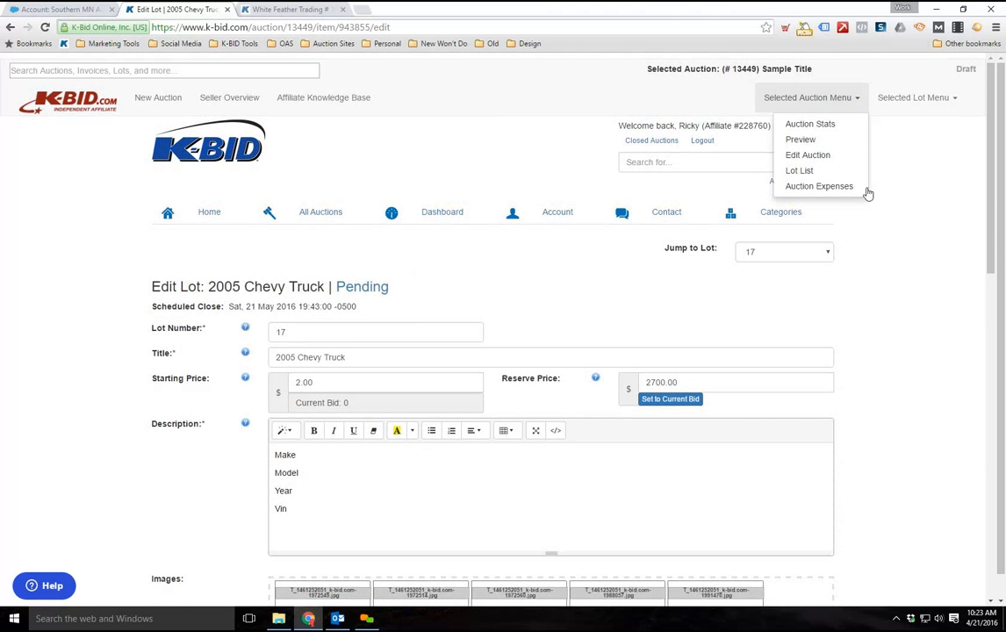
{"action": "left_click", "coordinate": [825, 170]}
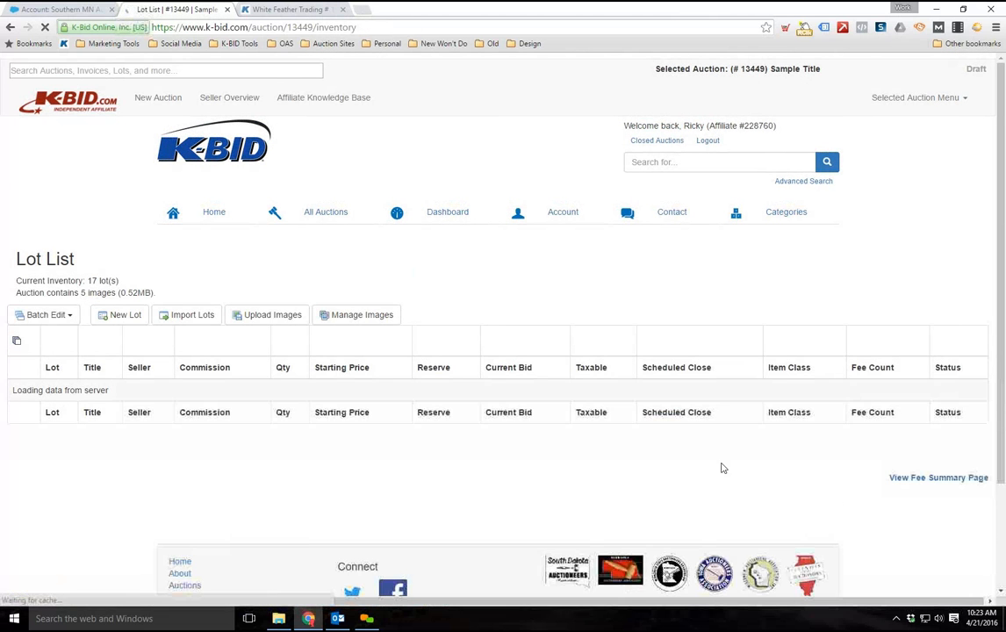
{"action": "scroll", "coordinate": [533, 317], "scroll_direction": "down", "scroll_amount": 1}
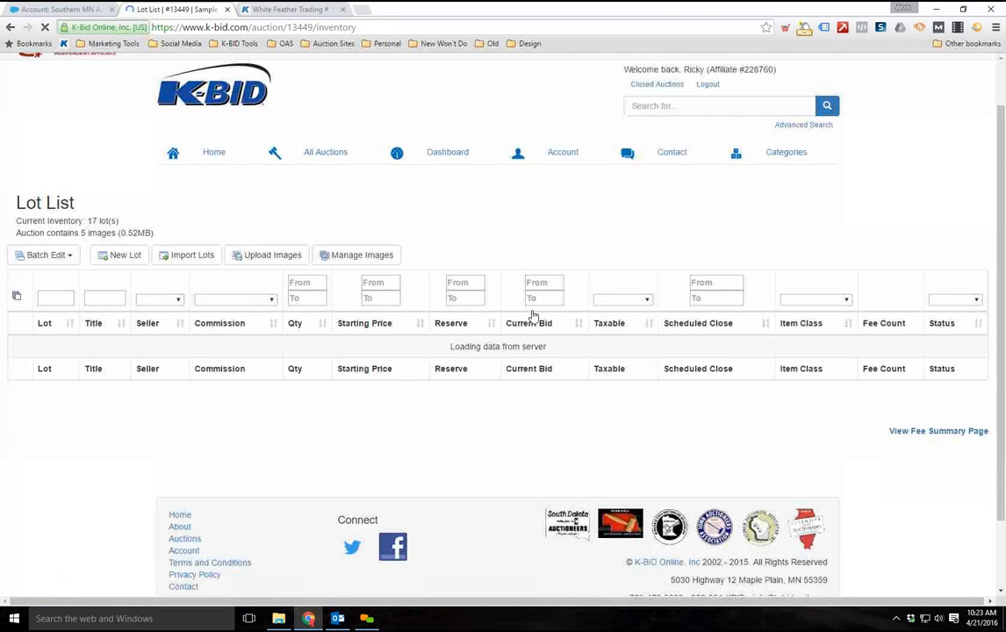
{"action": "scroll", "coordinate": [467, 414], "scroll_direction": "down", "scroll_amount": 1}
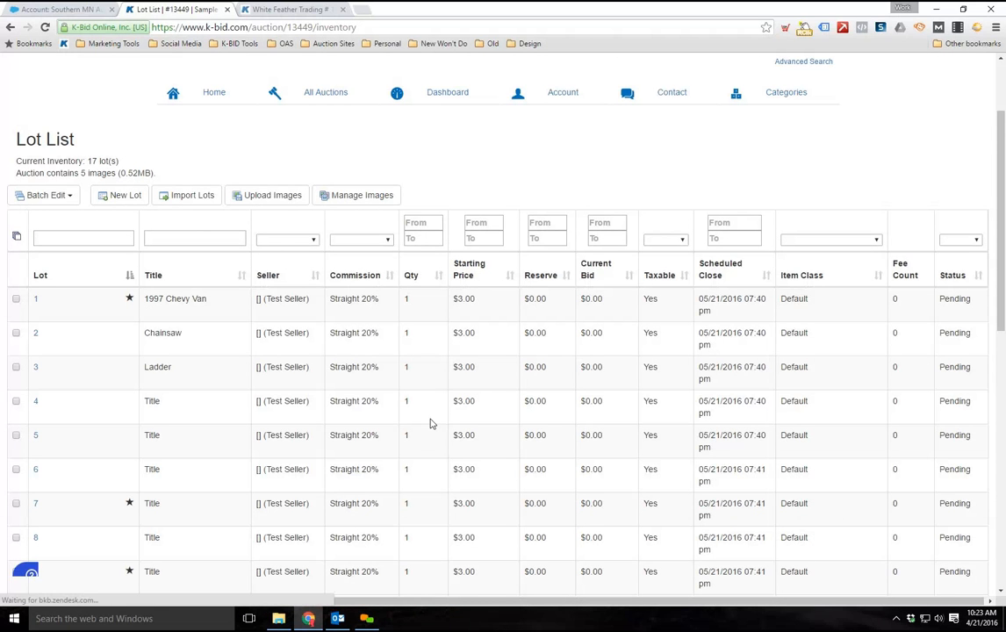
{"action": "left_click", "coordinate": [253, 197]}
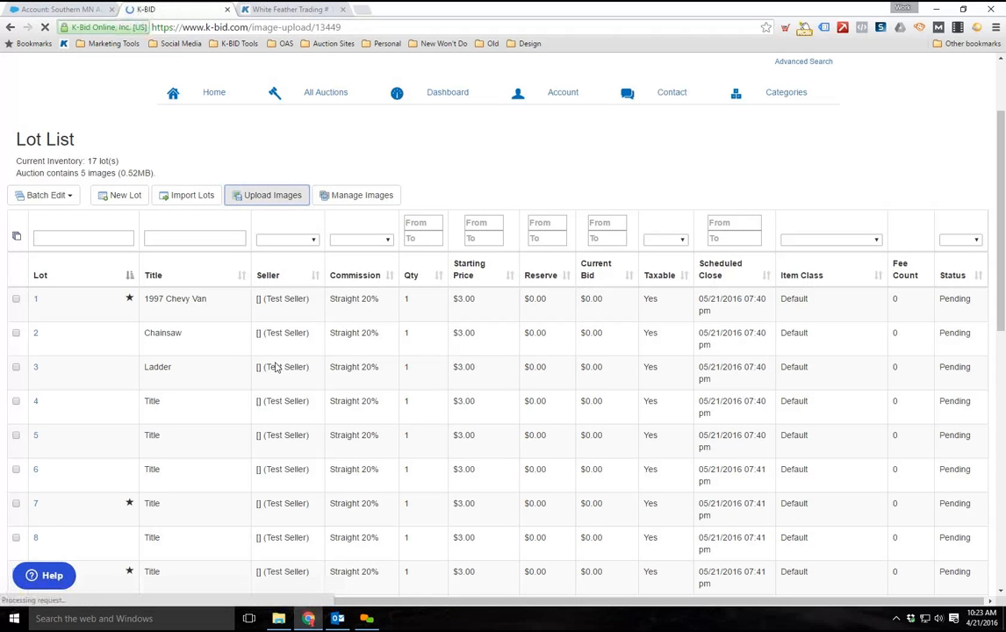
{"action": "scroll", "coordinate": [226, 449], "scroll_direction": "down", "scroll_amount": 2}
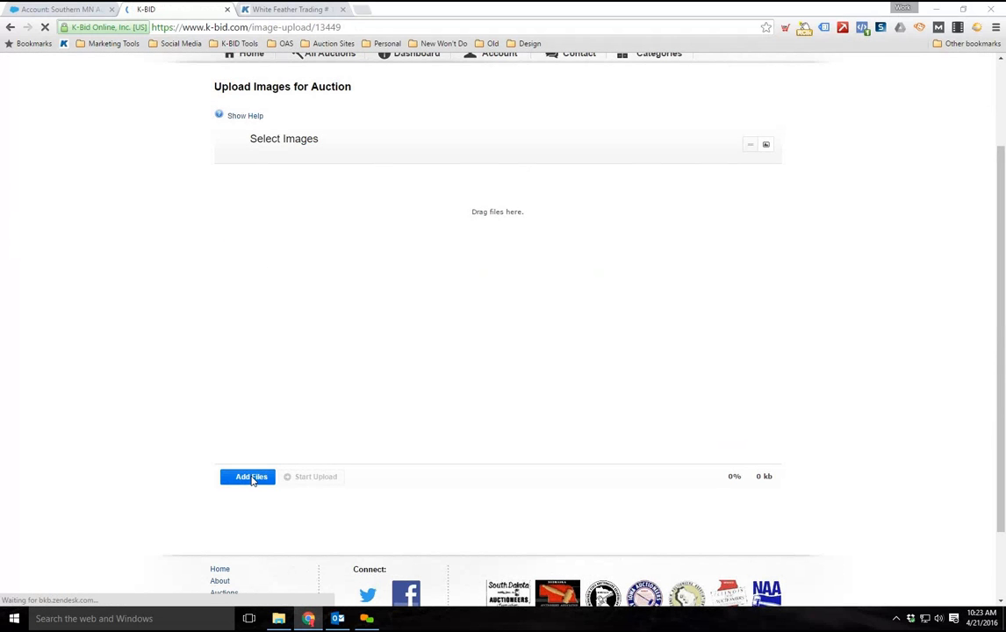
Start adding files and browse to the Photos folder inside Training > Test Data
{"action": "left_click", "coordinate": [252, 478]}
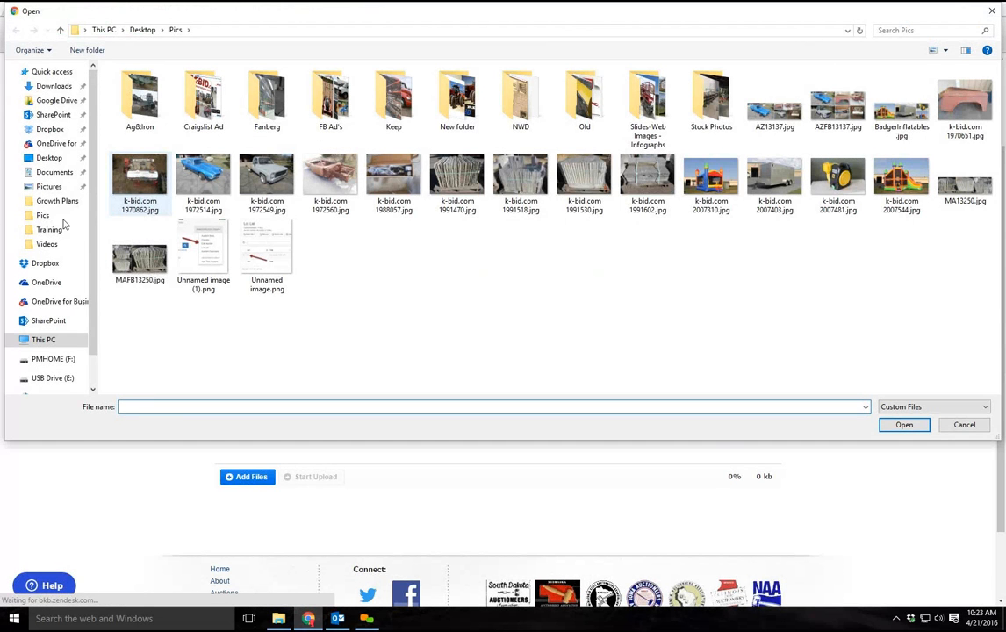
{"action": "left_click", "coordinate": [54, 229]}
{"action": "left_click", "coordinate": [151, 84]}
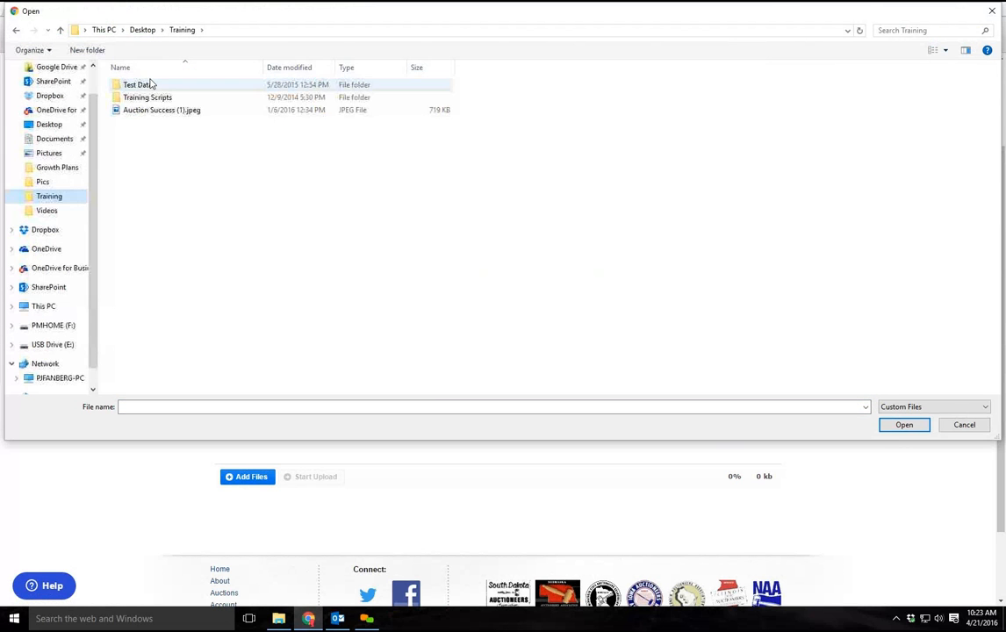
{"action": "double_click", "coordinate": [151, 84]}
{"action": "double_click", "coordinate": [179, 92]}
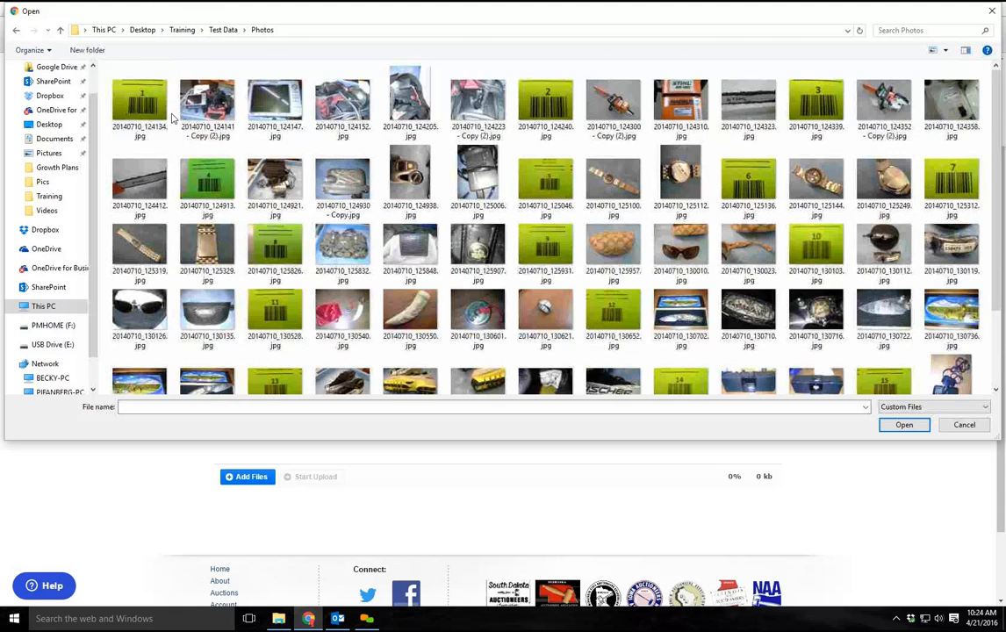
Add the images from 20140710_124134.jpg through 20140710_131550.jpg, upload them to the auction and follow the upload until it finishes
{"action": "left_click", "coordinate": [141, 110]}
{"action": "scroll", "coordinate": [348, 354], "scroll_direction": "down", "scroll_amount": 3}
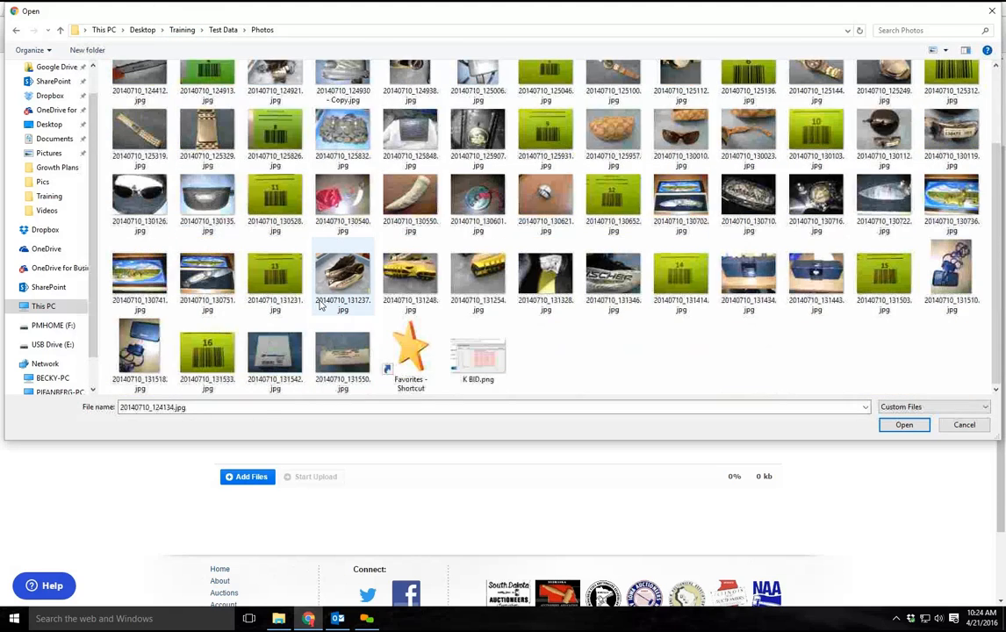
{"action": "left_click", "coordinate": [348, 354], "text": "shift"}
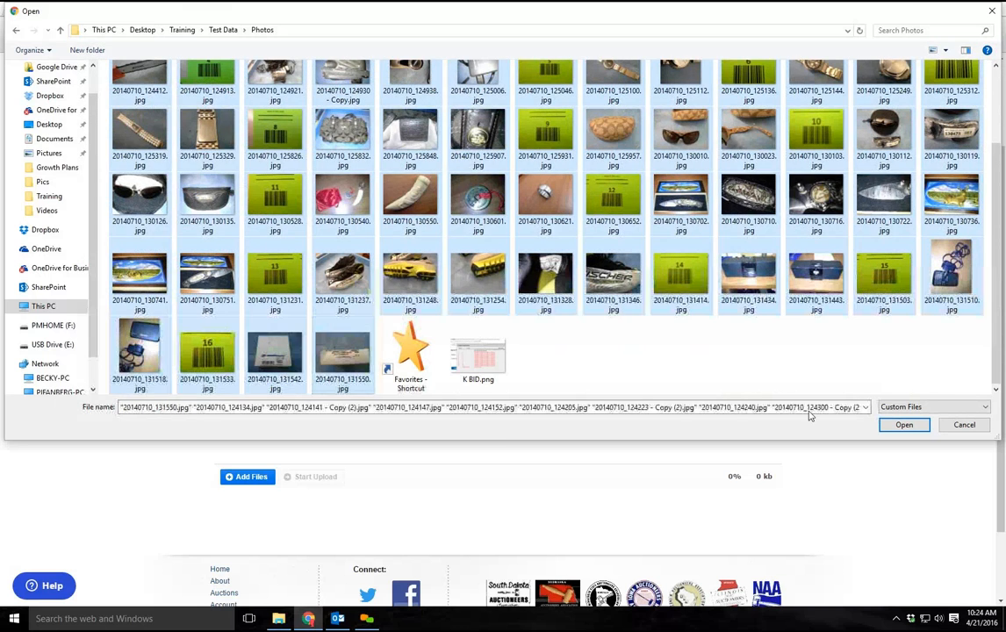
{"action": "left_click", "coordinate": [903, 424]}
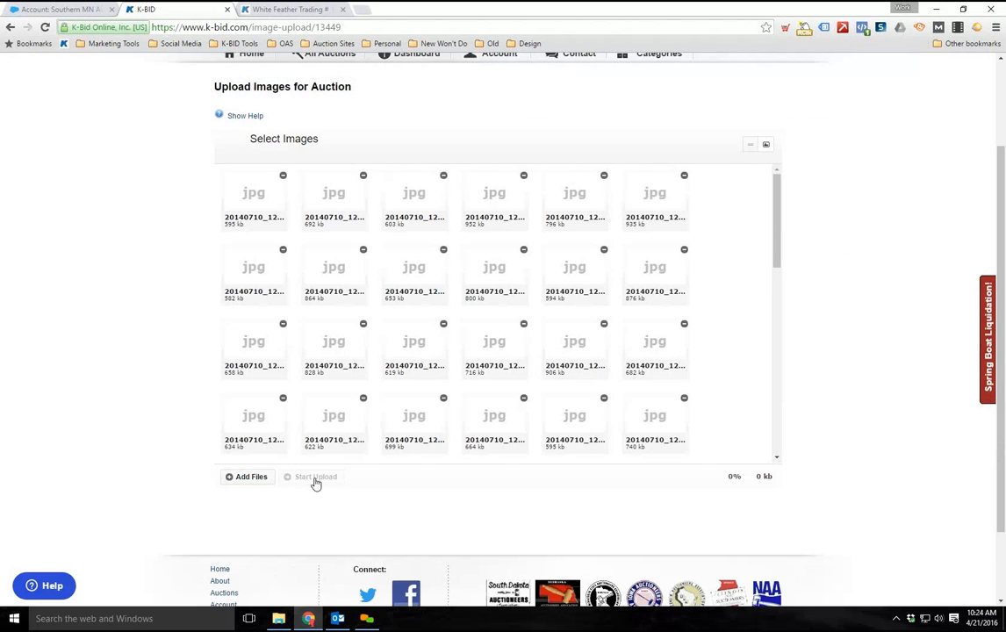
{"action": "left_click", "coordinate": [322, 479]}
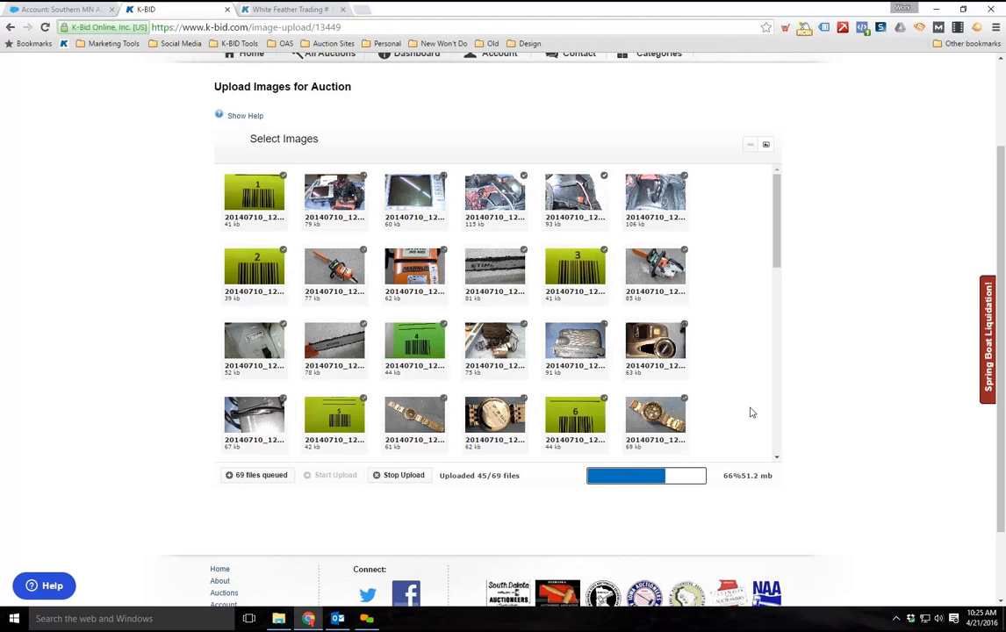
{"action": "scroll", "coordinate": [773, 374], "scroll_direction": "down", "scroll_amount": 2}
{"action": "scroll", "coordinate": [765, 338], "scroll_direction": "down", "scroll_amount": 3}
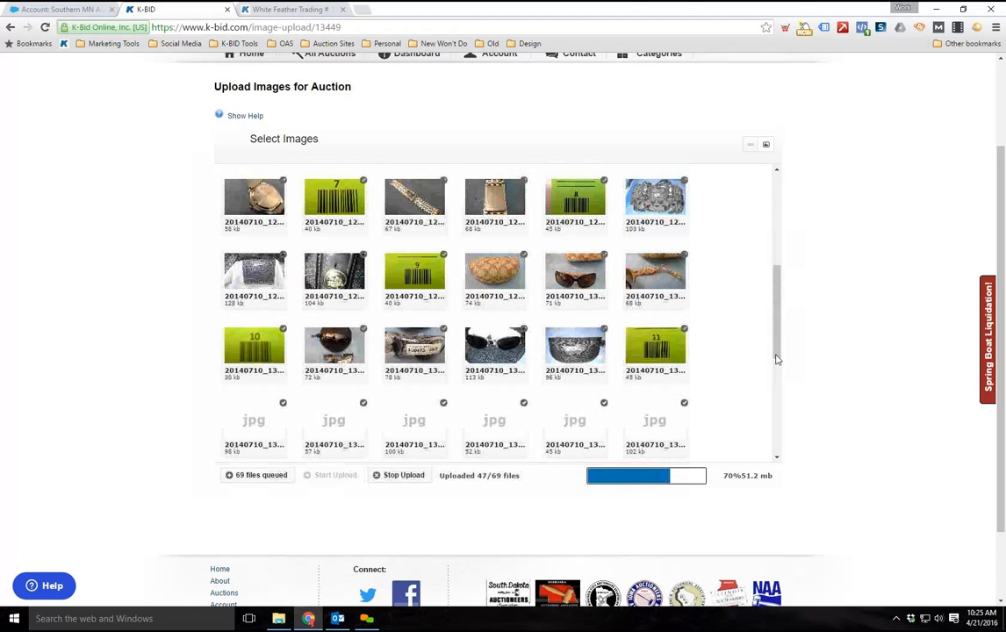
{"action": "scroll", "coordinate": [748, 396], "scroll_direction": "down", "scroll_amount": 2}
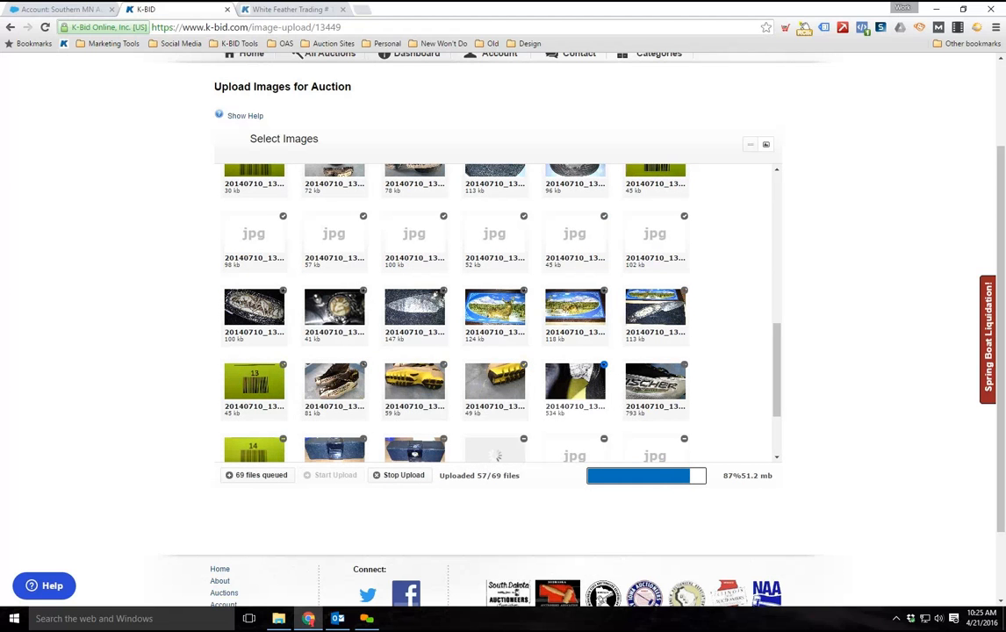
{"action": "scroll", "coordinate": [724, 400], "scroll_direction": "down", "scroll_amount": 1}
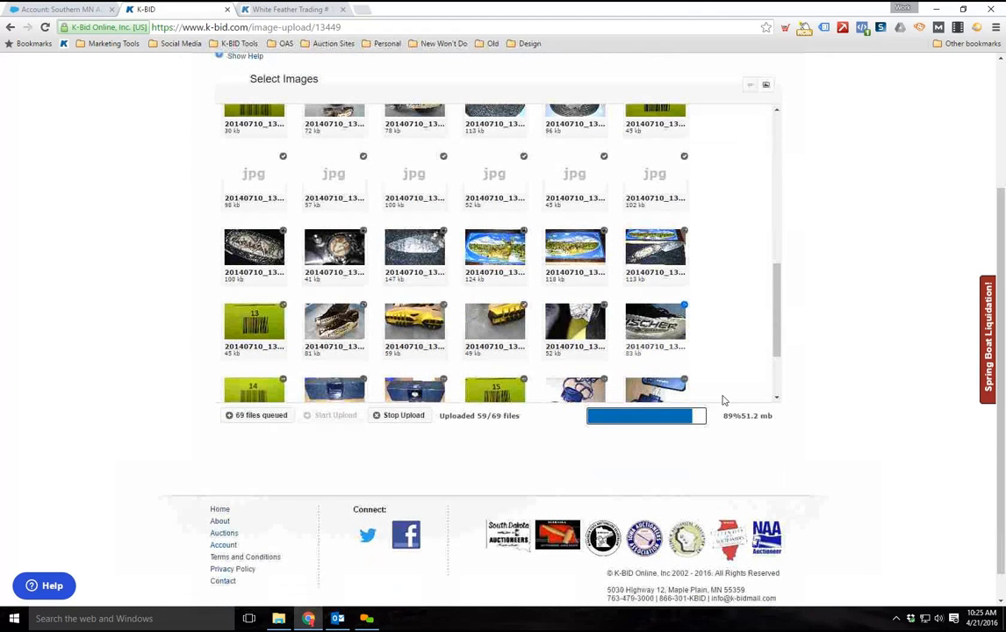
{"action": "scroll", "coordinate": [725, 382], "scroll_direction": "down", "scroll_amount": 2}
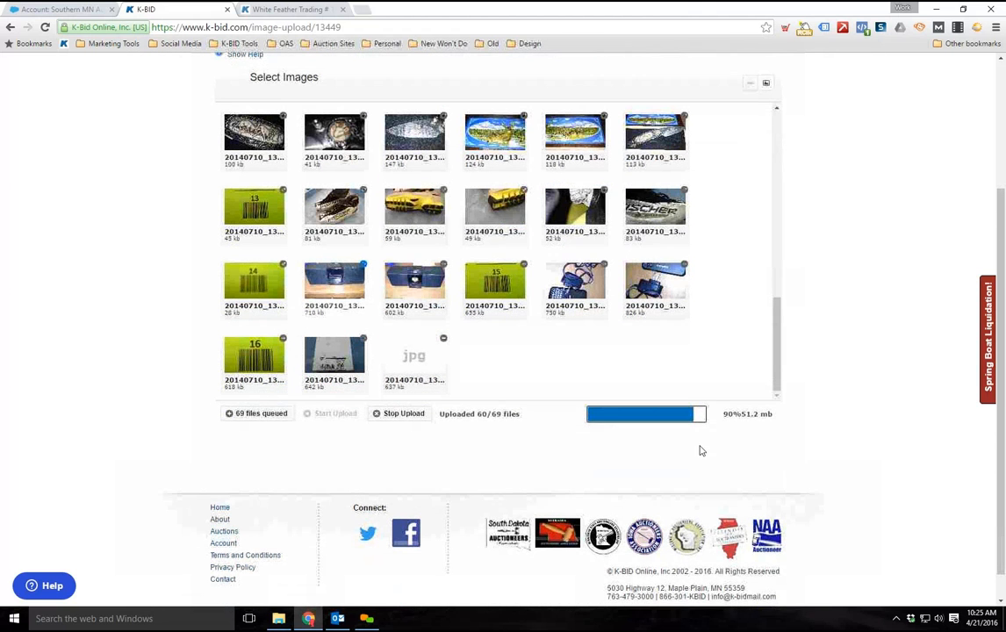
{"action": "scroll", "coordinate": [698, 455], "scroll_direction": "down", "scroll_amount": 1}
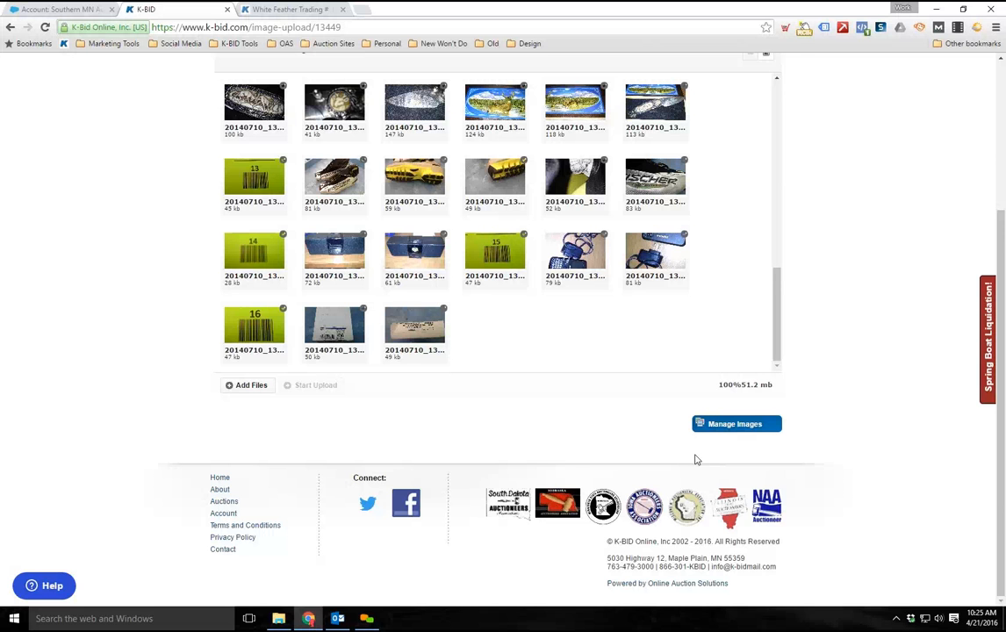
Open the auction's image management page and review the images grouped under the first lots
{"action": "scroll", "coordinate": [509, 451], "scroll_direction": "up", "scroll_amount": 2}
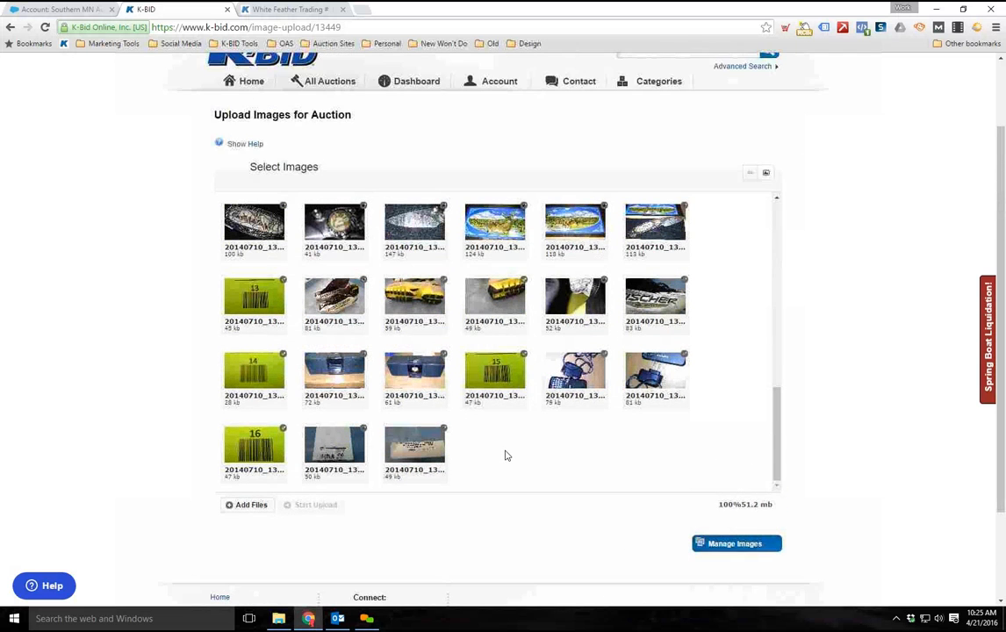
{"action": "scroll", "coordinate": [503, 452], "scroll_direction": "down", "scroll_amount": 1}
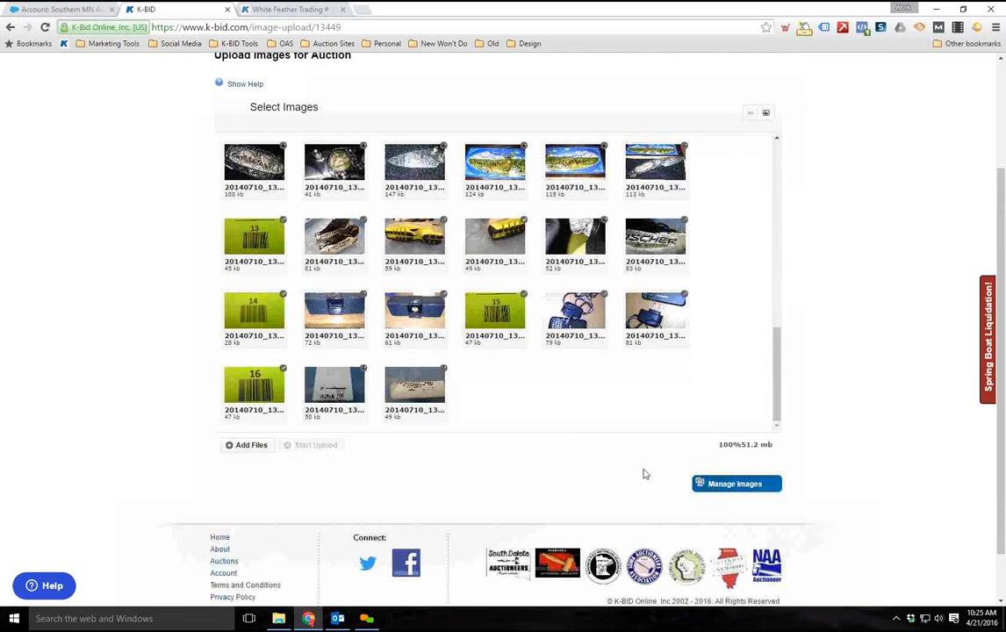
{"action": "left_click", "coordinate": [714, 488]}
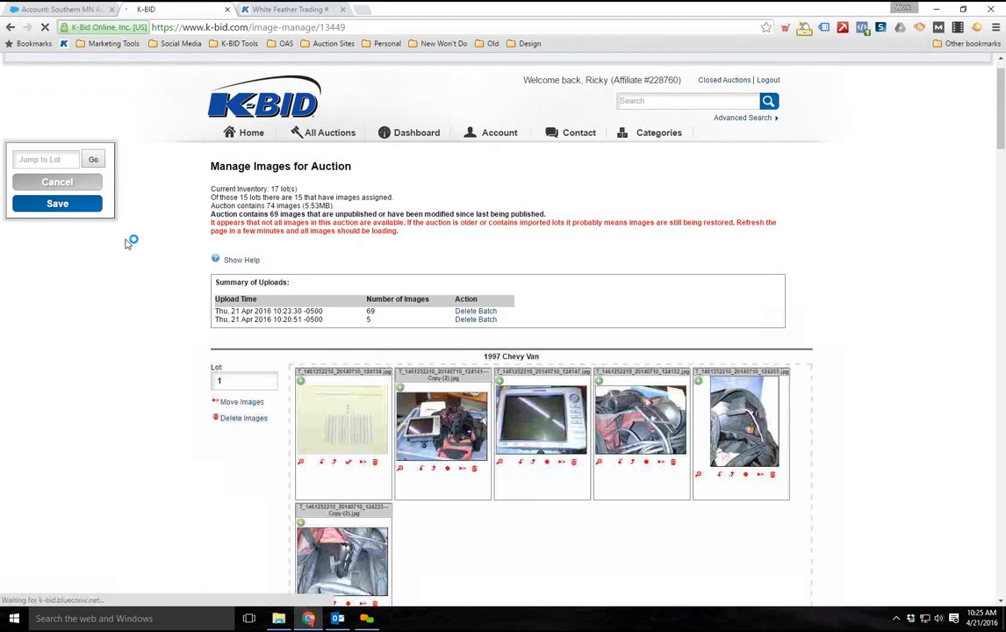
{"action": "scroll", "coordinate": [127, 230], "scroll_direction": "down", "scroll_amount": 3}
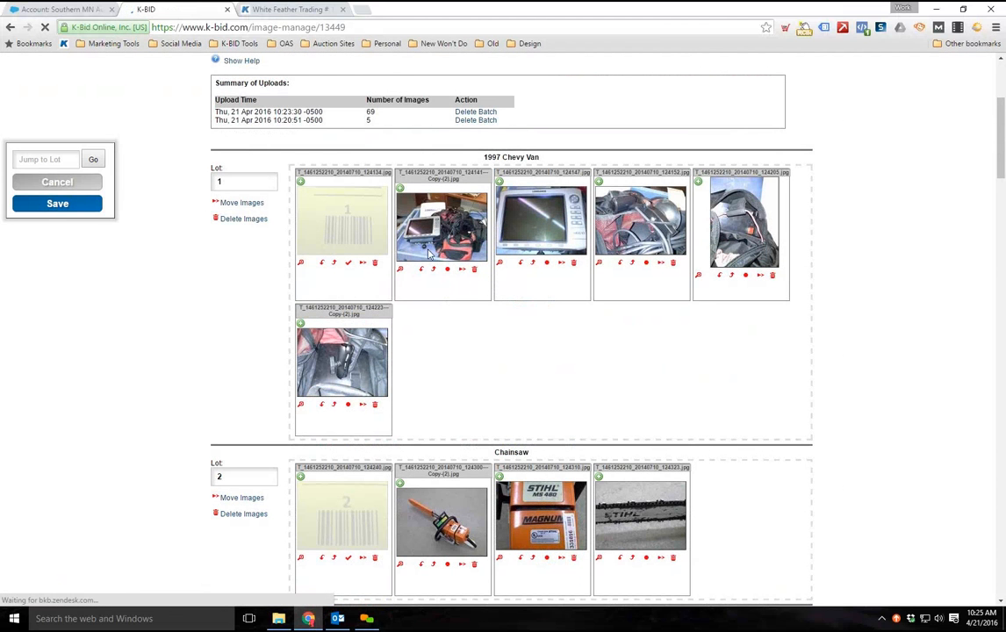
{"action": "scroll", "coordinate": [431, 253], "scroll_direction": "down", "scroll_amount": 1}
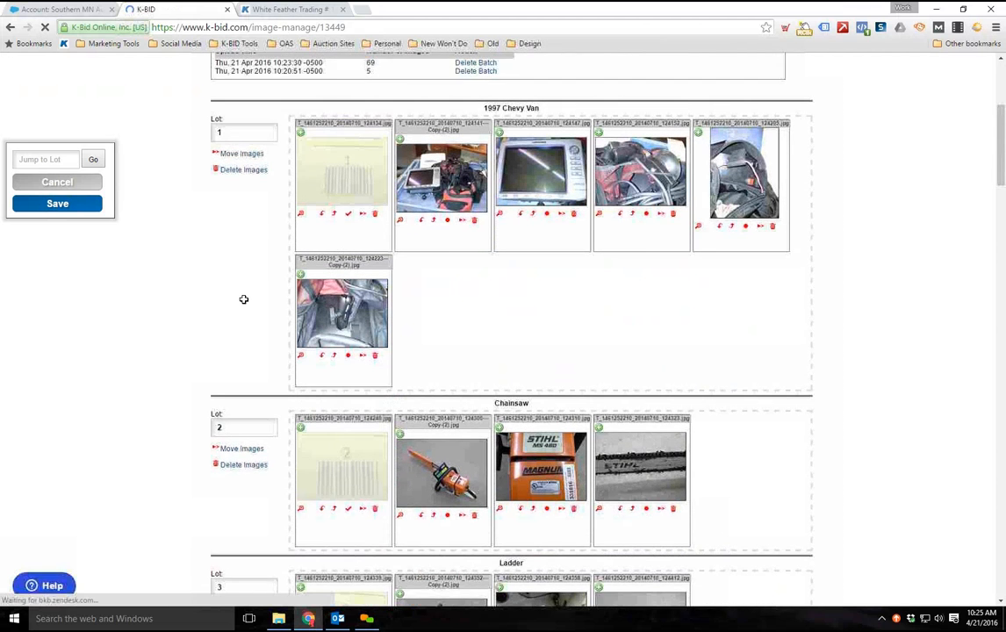
Turn the delimiter off and back on for lot 1's barcode image
{"action": "scroll", "coordinate": [245, 299], "scroll_direction": "up", "scroll_amount": 1}
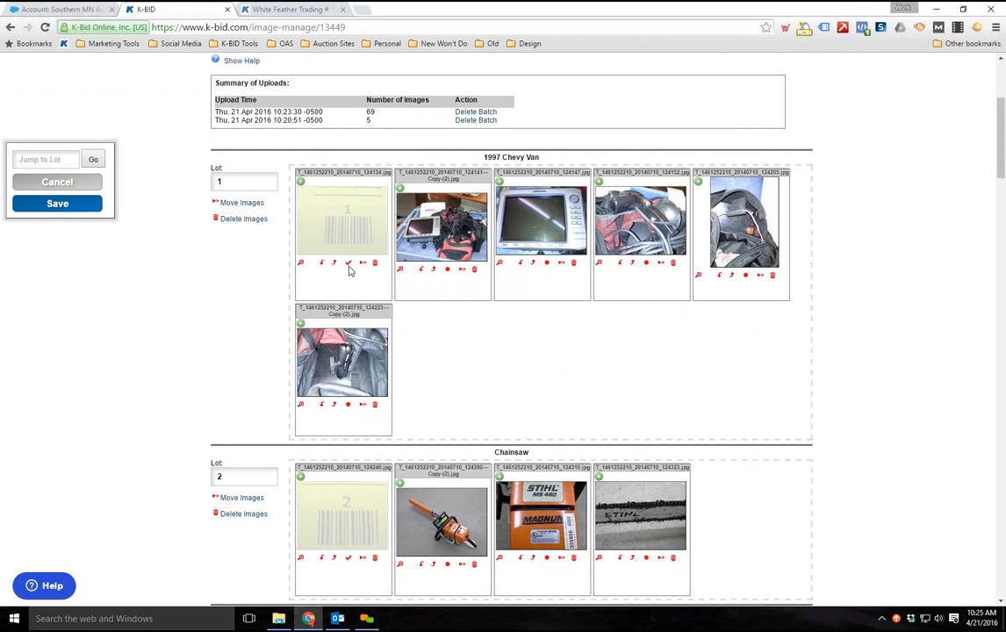
{"action": "left_click", "coordinate": [349, 265]}
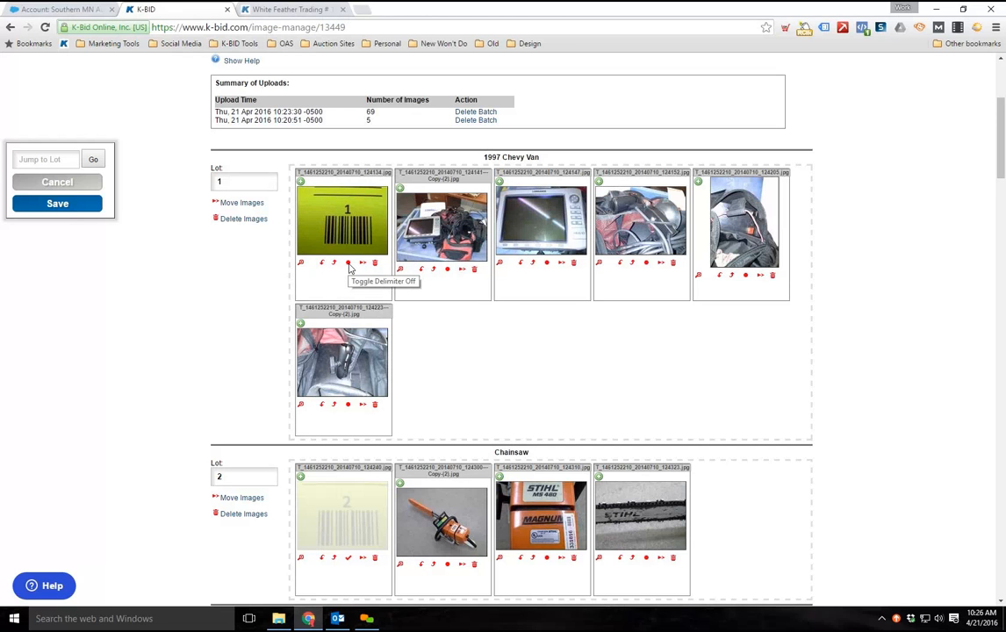
{"action": "left_click", "coordinate": [349, 265]}
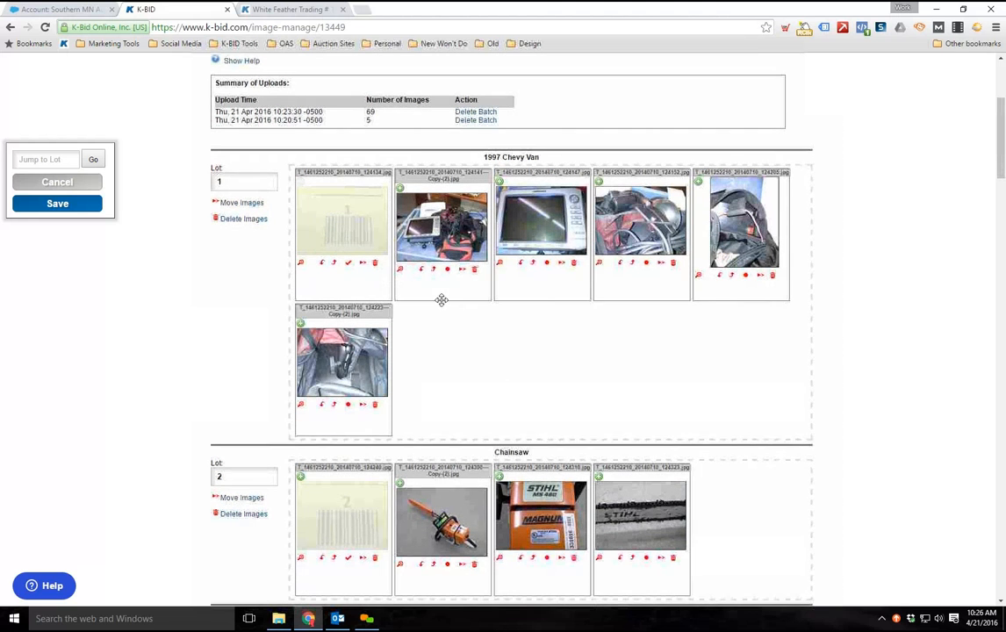
Crop lot 1's second image, 20140710_124141, to its central area, trimming all four edges, and save the edited image
{"action": "left_click", "coordinate": [400, 270]}
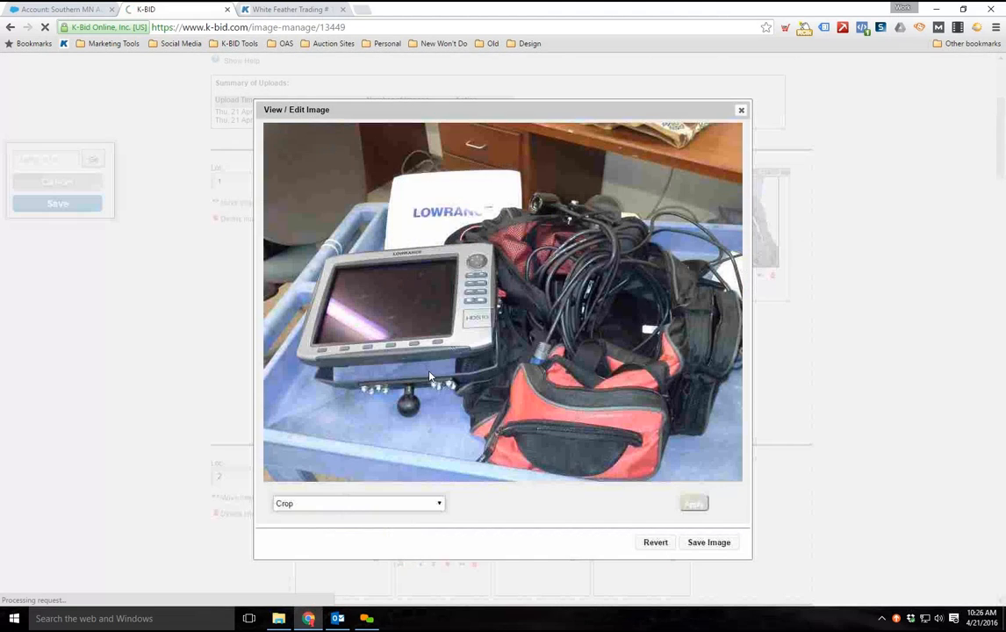
{"action": "left_click_drag", "start_coordinate": [311, 150], "coordinate": [712, 447]}
{"action": "left_click", "coordinate": [694, 505]}
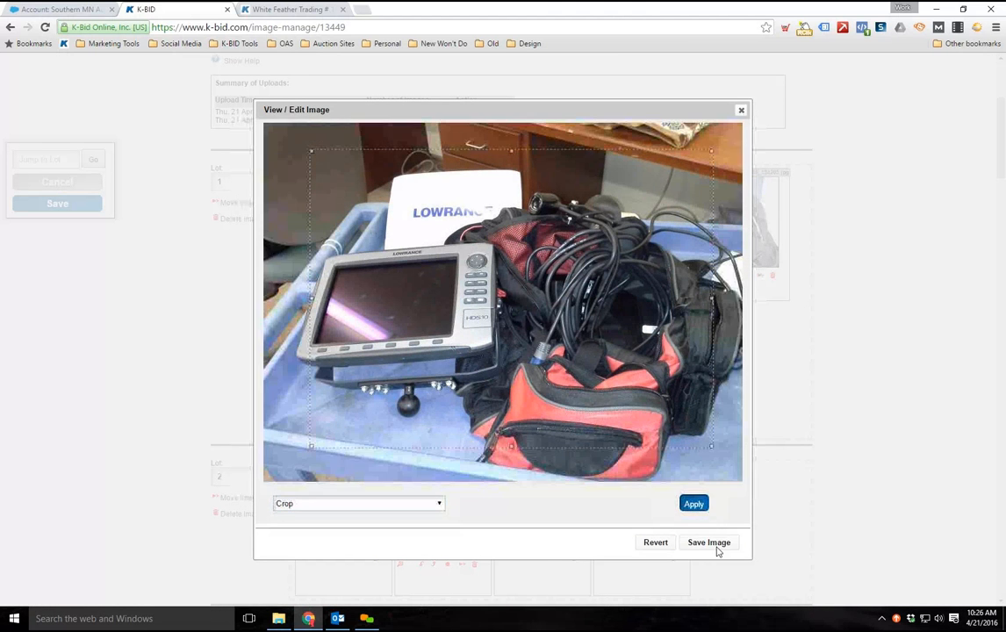
{"action": "left_click", "coordinate": [644, 484]}
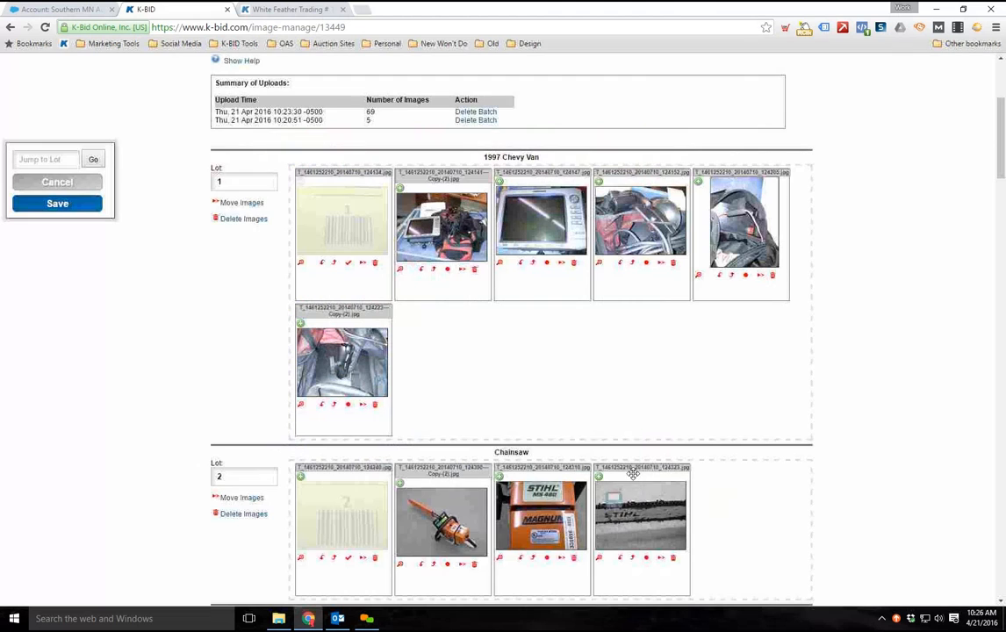
Copy the cropped image from lot 1 to lot 2
{"action": "left_click", "coordinate": [463, 271]}
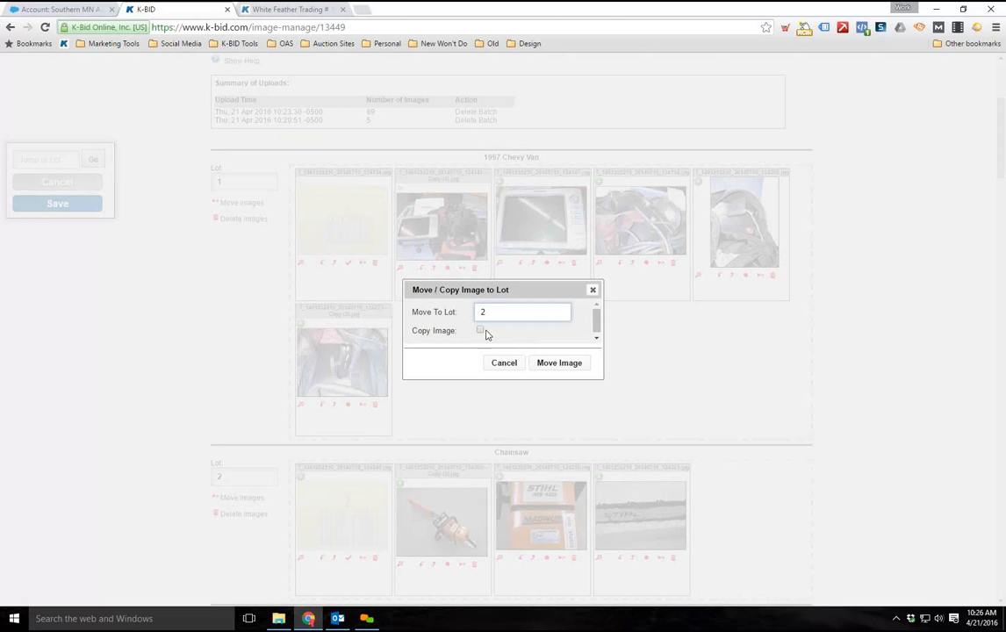
{"action": "left_click", "coordinate": [481, 330]}
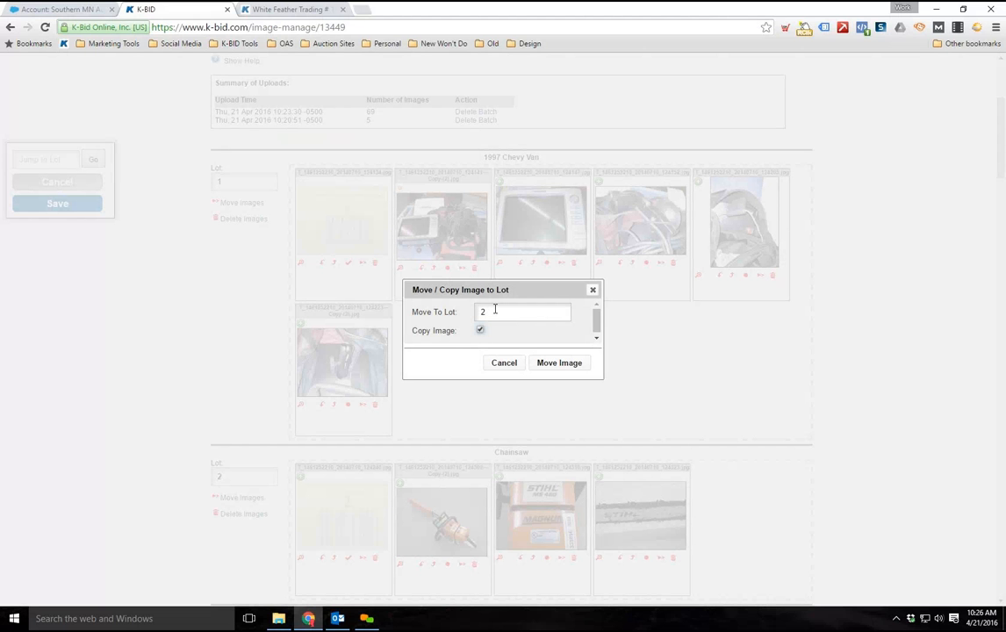
{"action": "left_click", "coordinate": [560, 362]}
Delete the copied image from the chainsaw lot, lot 2
{"action": "scroll", "coordinate": [731, 449], "scroll_direction": "down", "scroll_amount": 1}
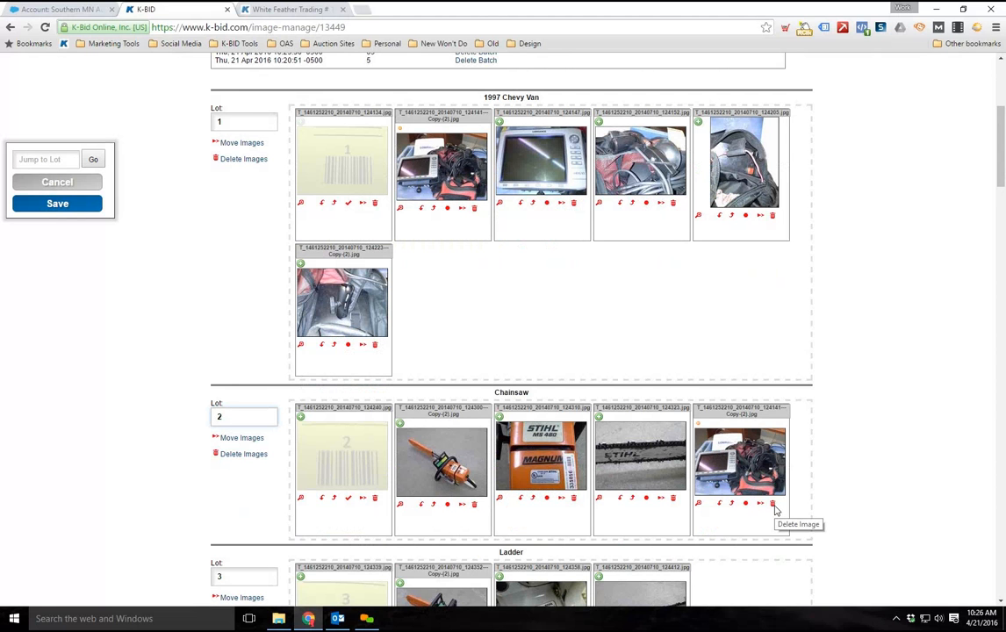
{"action": "left_click", "coordinate": [773, 505]}
{"action": "left_click", "coordinate": [549, 354]}
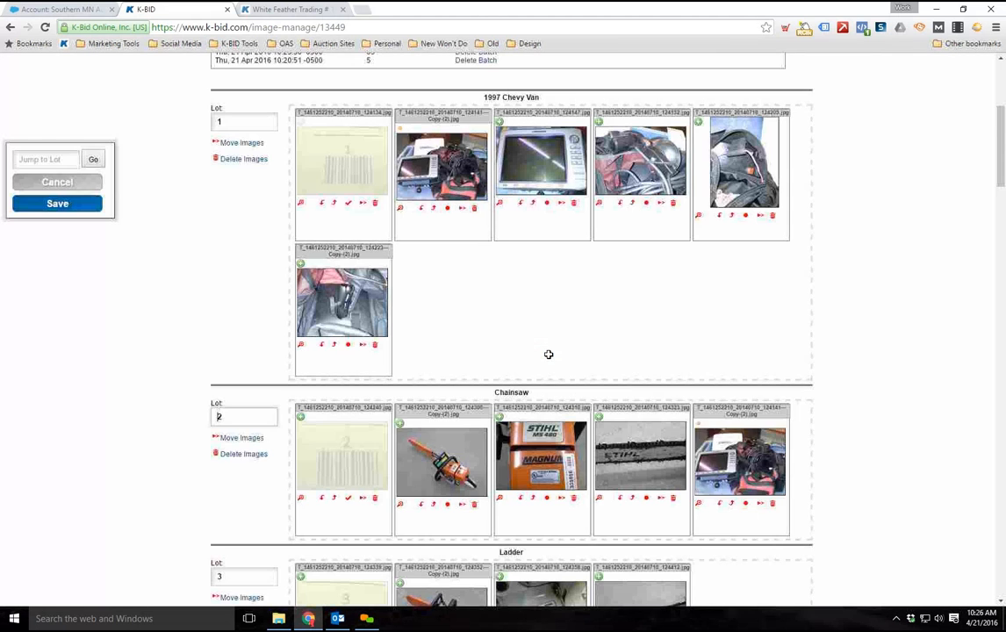
Examine the upload batch summary and check lot by lot, through lot 11, that each lot's images start with its own barcode
{"action": "scroll", "coordinate": [249, 360], "scroll_direction": "up", "scroll_amount": 5}
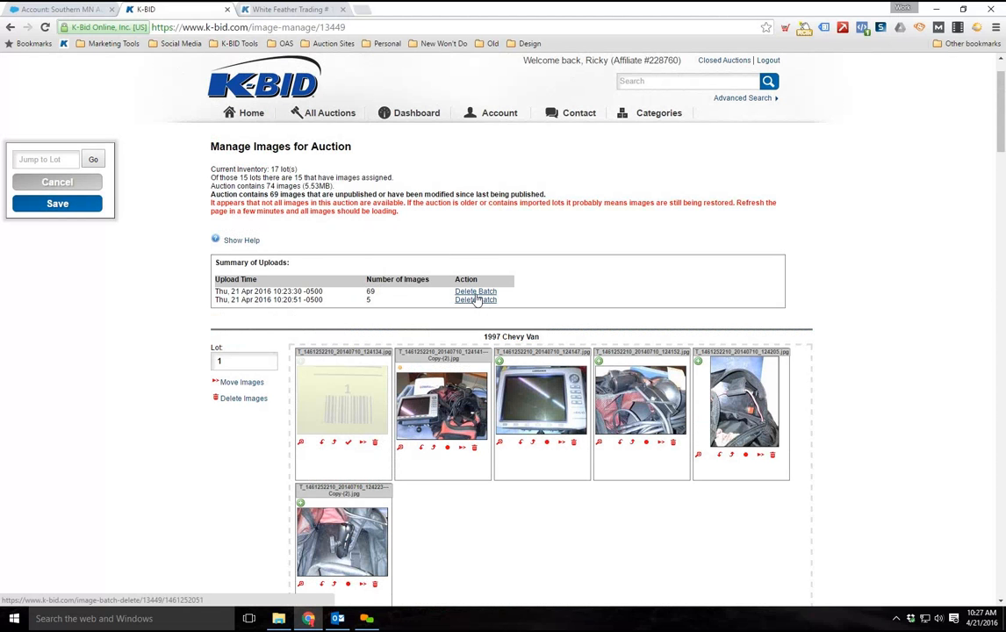
{"action": "scroll", "coordinate": [476, 298], "scroll_direction": "down", "scroll_amount": 3}
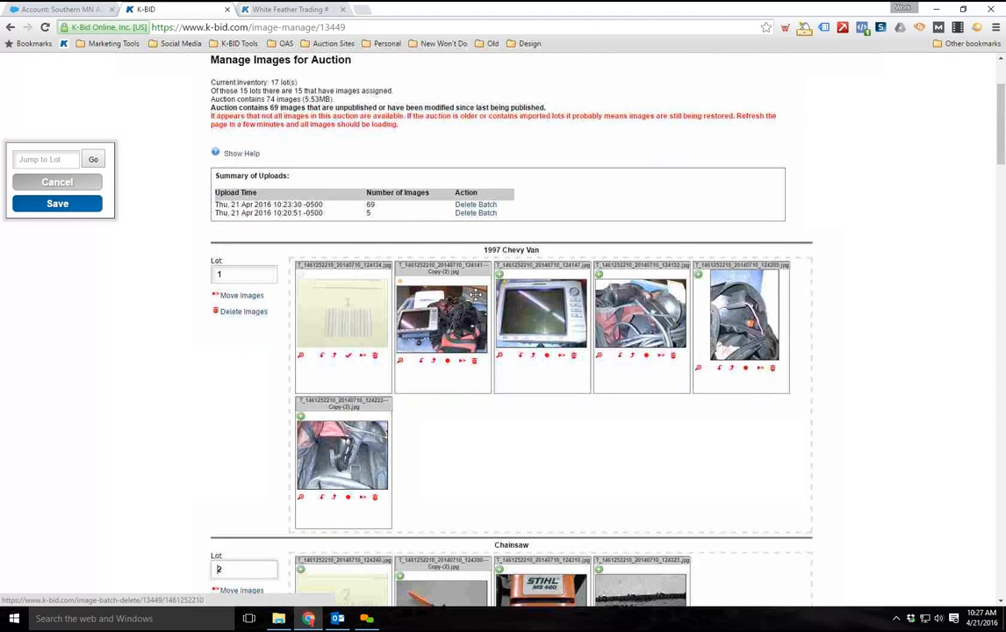
{"action": "scroll", "coordinate": [475, 295], "scroll_direction": "up", "scroll_amount": 1}
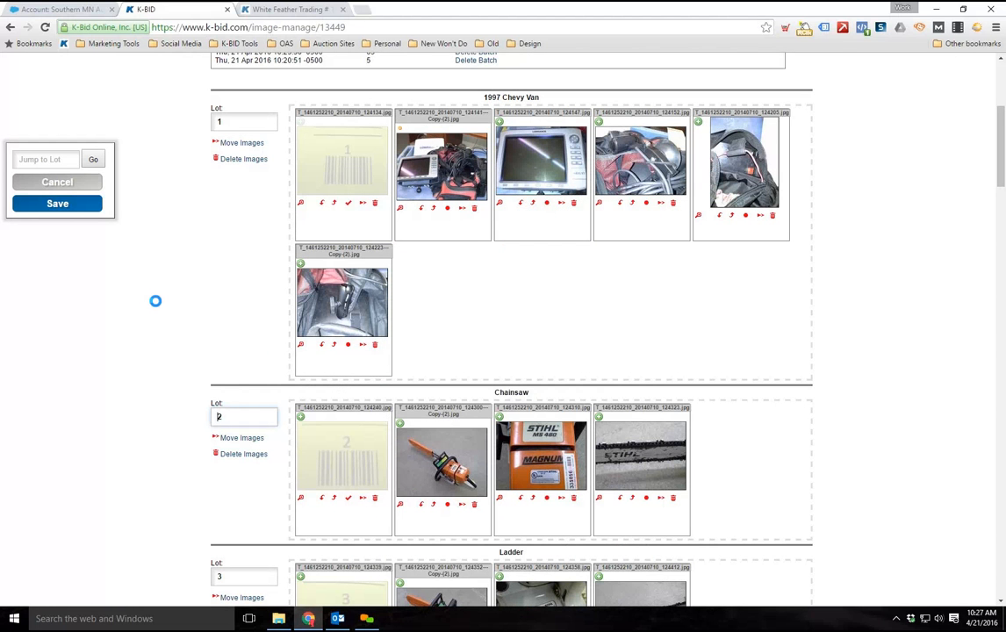
{"action": "scroll", "coordinate": [155, 301], "scroll_direction": "down", "scroll_amount": 3}
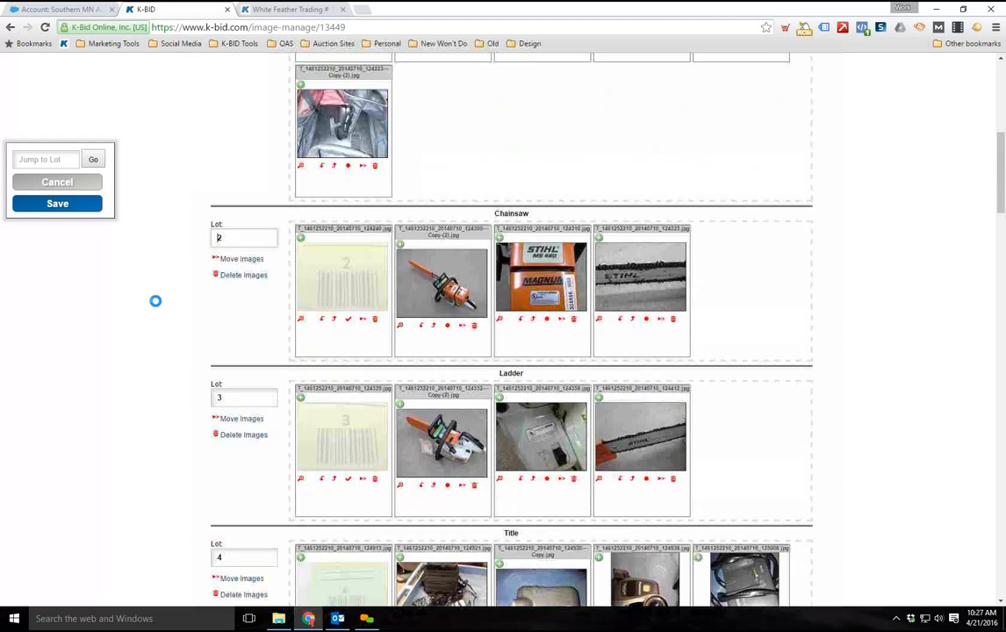
{"action": "scroll", "coordinate": [251, 307], "scroll_direction": "down", "scroll_amount": 2}
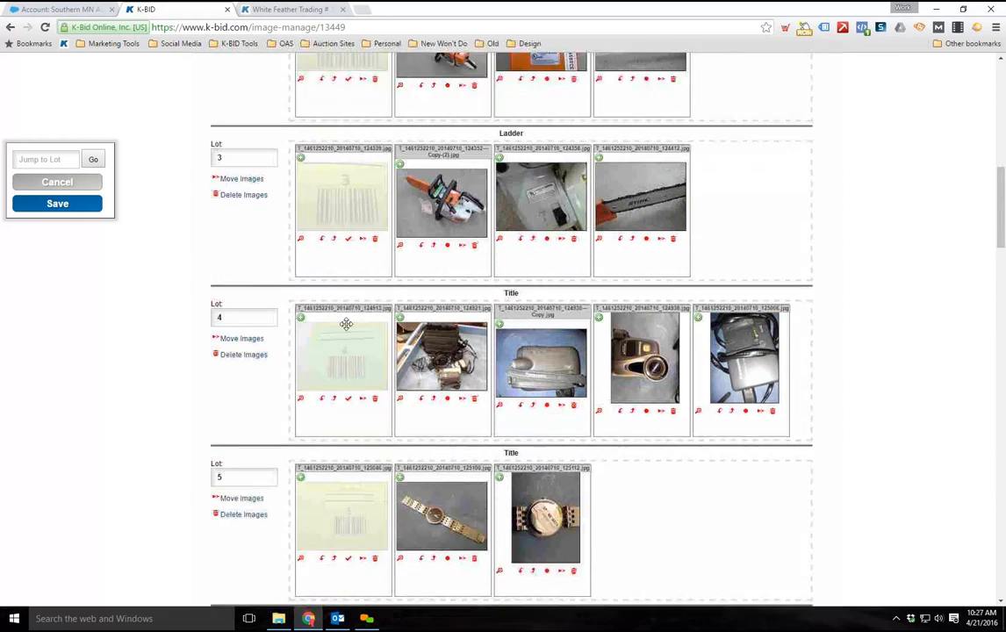
{"action": "scroll", "coordinate": [262, 297], "scroll_direction": "down", "scroll_amount": 3}
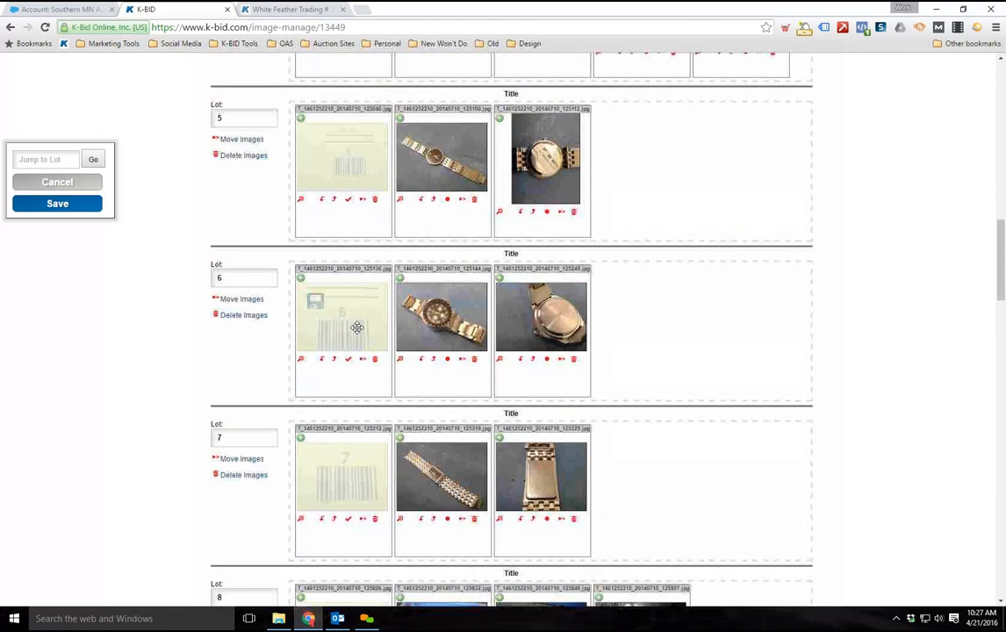
{"action": "scroll", "coordinate": [356, 327], "scroll_direction": "down", "scroll_amount": 4}
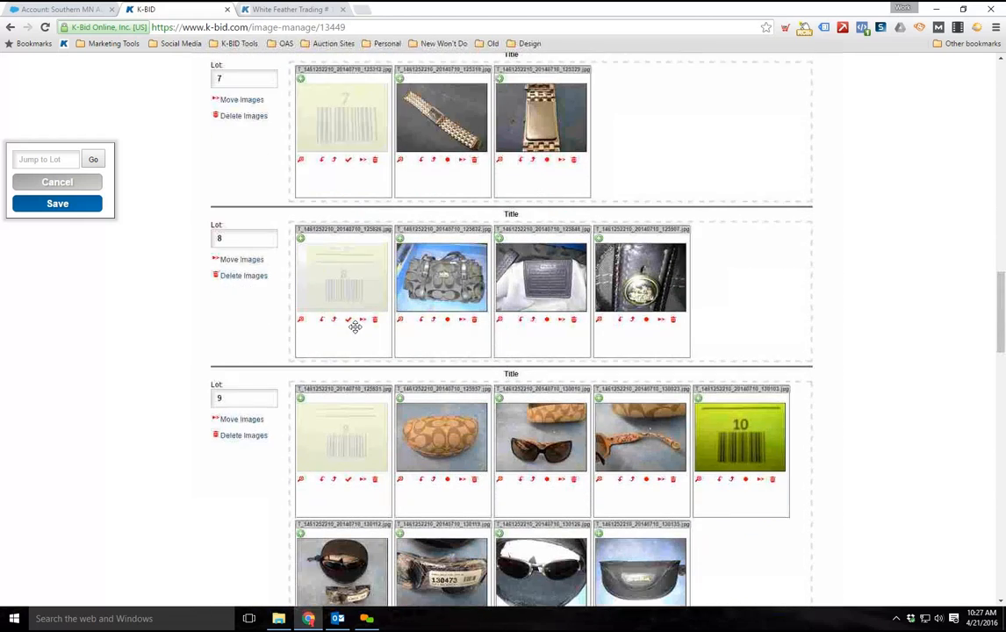
{"action": "scroll", "coordinate": [355, 326], "scroll_direction": "down", "scroll_amount": 3}
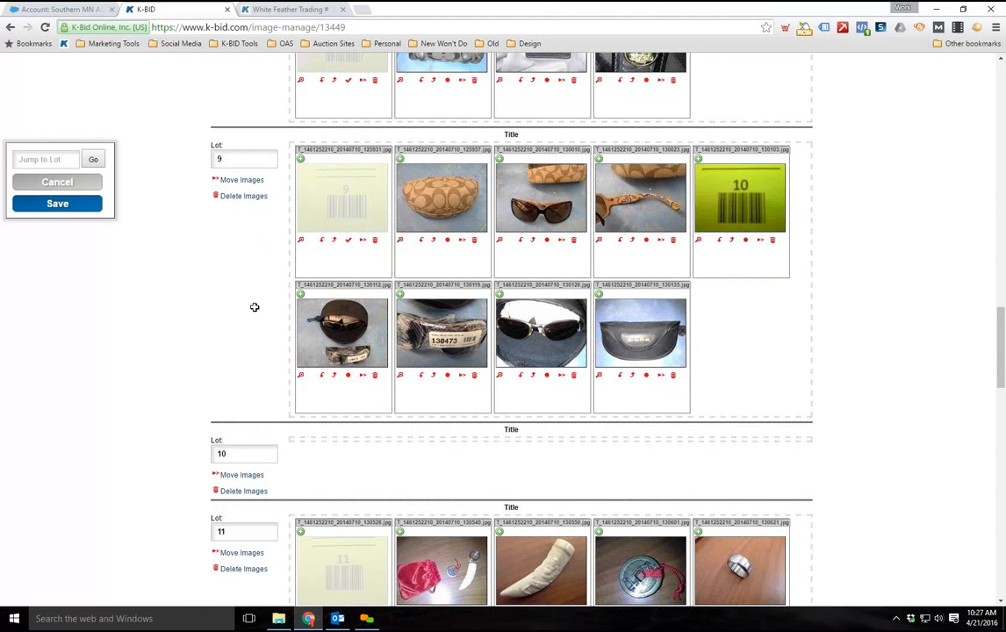
{"action": "scroll", "coordinate": [319, 411], "scroll_direction": "down", "scroll_amount": 1}
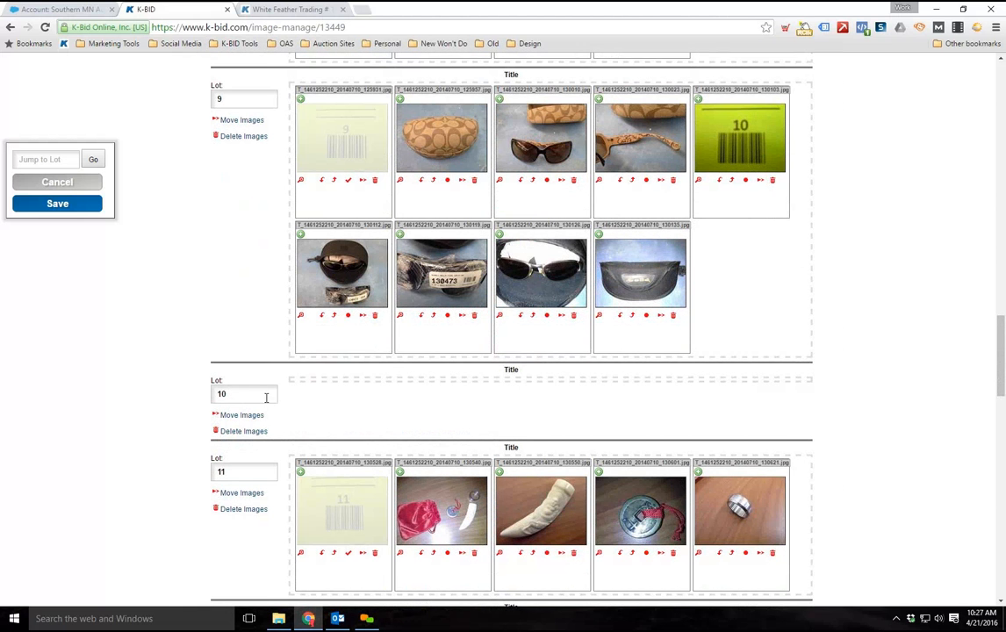
Mark the barcode 10 image within lot 9 as a delimiter and assign the resulting unassigned image group to lot 10
{"action": "scroll", "coordinate": [255, 386], "scroll_direction": "up", "scroll_amount": 1}
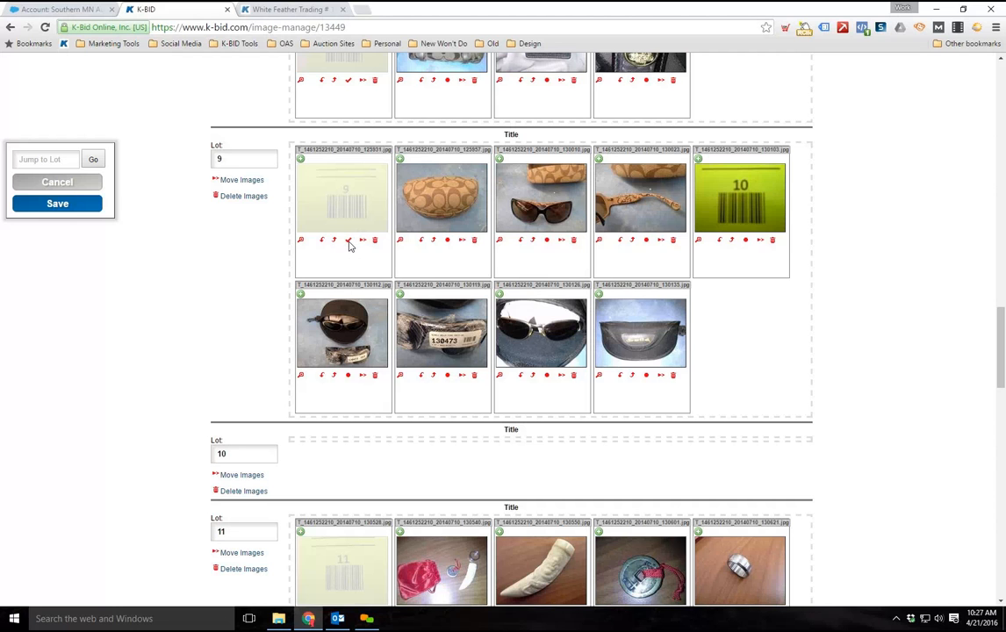
{"action": "left_click", "coordinate": [746, 240]}
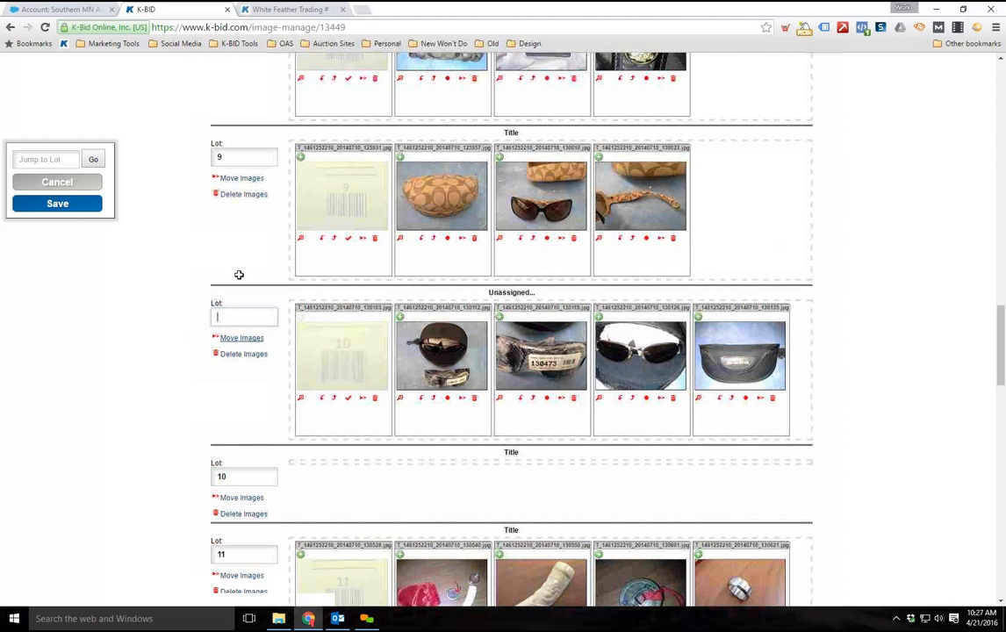
{"action": "scroll", "coordinate": [236, 287], "scroll_direction": "down", "scroll_amount": 1}
{"action": "type", "text": "10"}
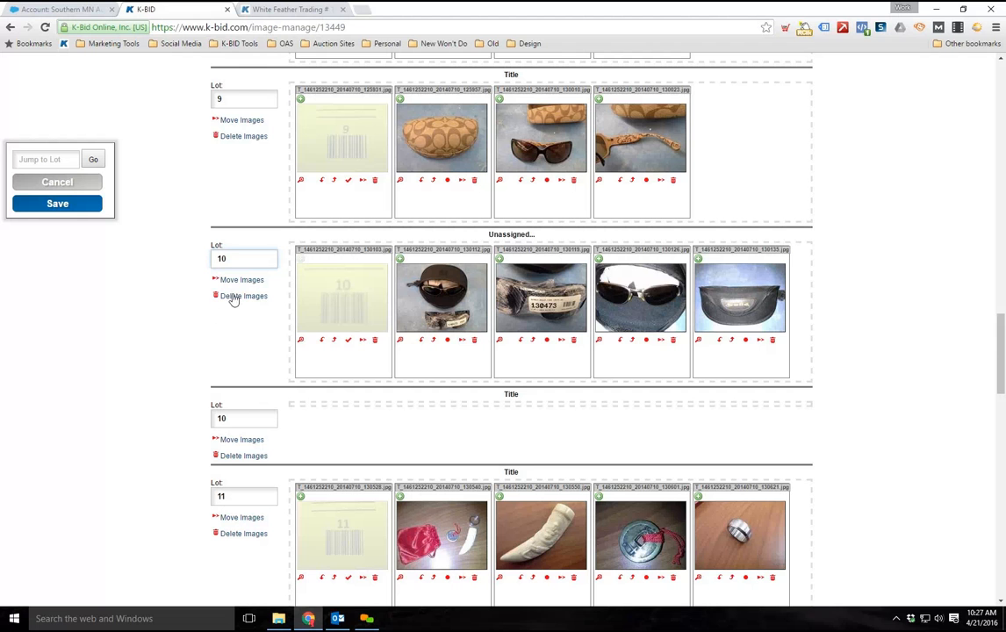
Move both speaker images and the barcode 14 image from lot 13 to lot 14, placing the barcode first and marking it as a delimiter
{"action": "scroll", "coordinate": [264, 259], "scroll_direction": "down", "scroll_amount": 1}
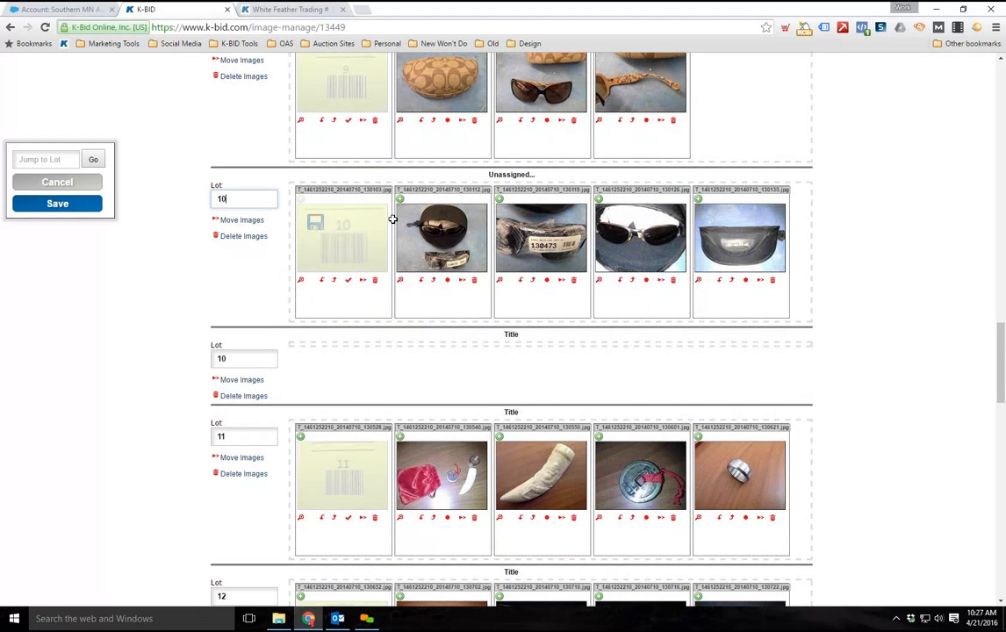
{"action": "scroll", "coordinate": [224, 253], "scroll_direction": "down", "scroll_amount": 3}
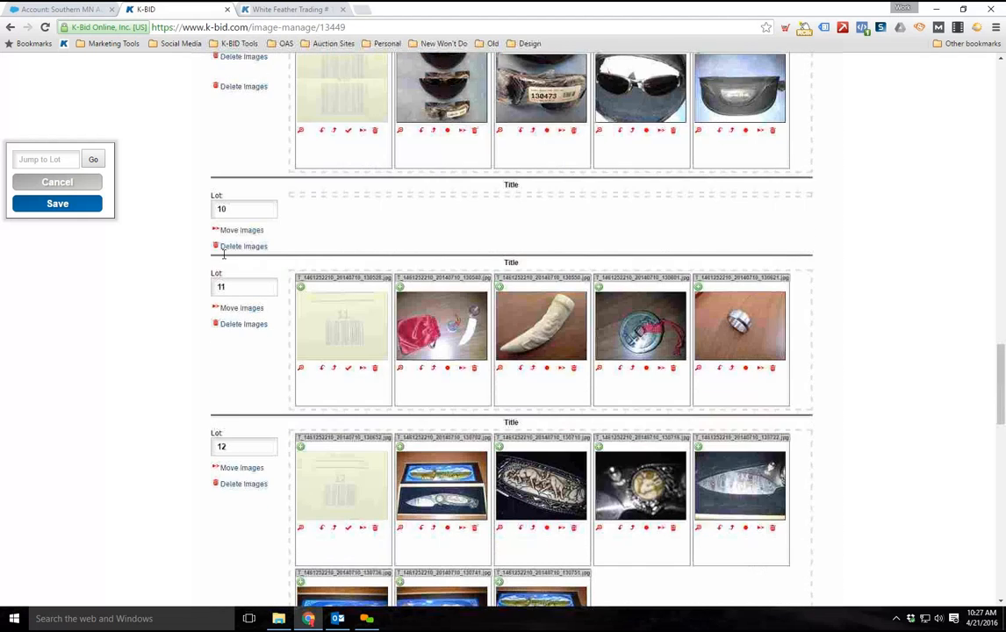
{"action": "scroll", "coordinate": [223, 254], "scroll_direction": "down", "scroll_amount": 6}
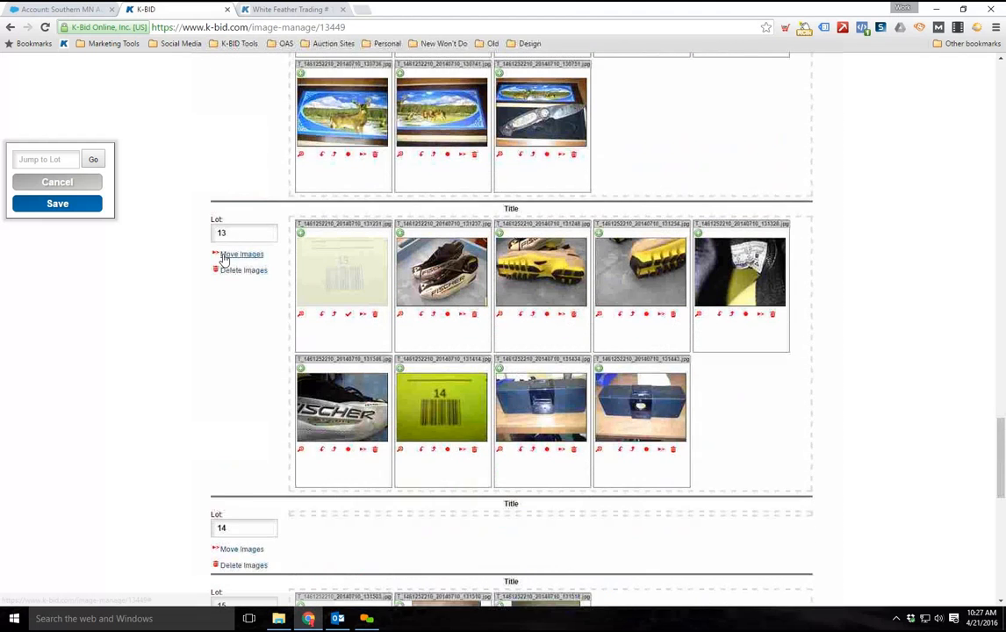
{"action": "scroll", "coordinate": [274, 248], "scroll_direction": "down", "scroll_amount": 1}
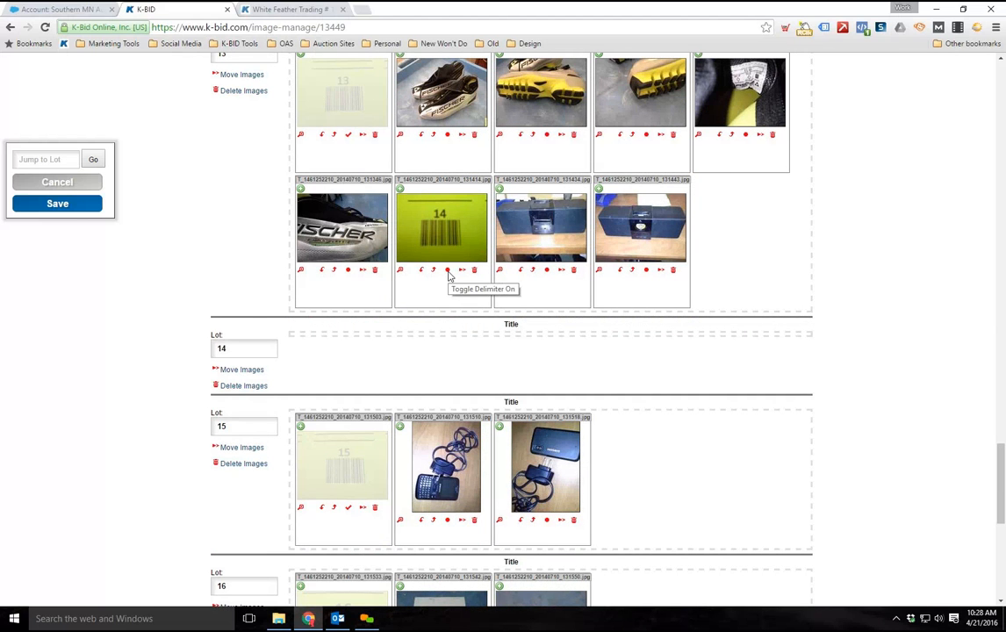
{"action": "left_click_drag", "start_coordinate": [498, 223], "coordinate": [325, 349]}
{"action": "left_click_drag", "start_coordinate": [509, 248], "coordinate": [391, 381]}
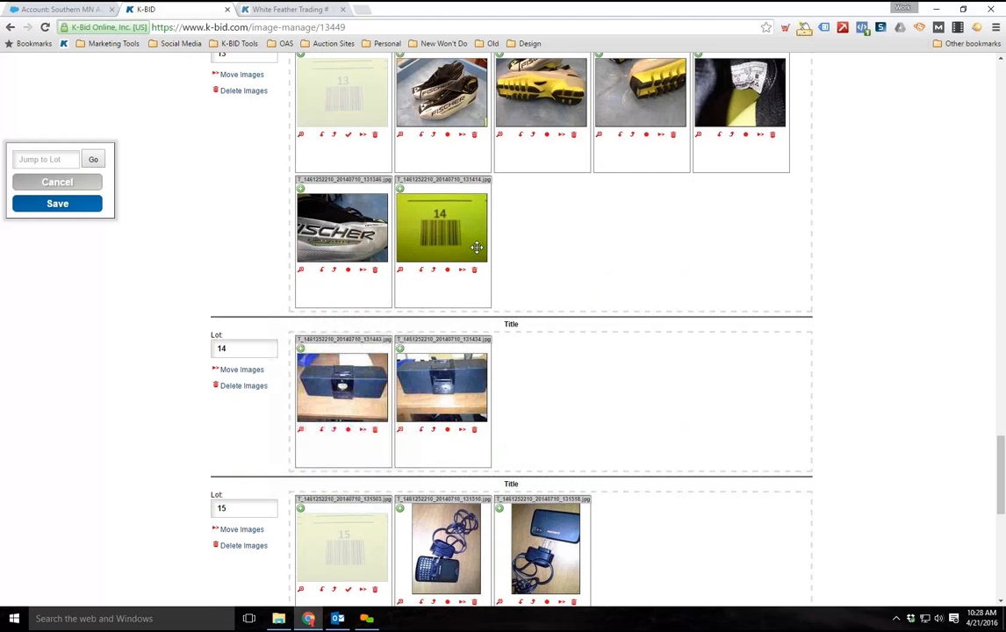
{"action": "left_click_drag", "start_coordinate": [441, 227], "coordinate": [336, 384]}
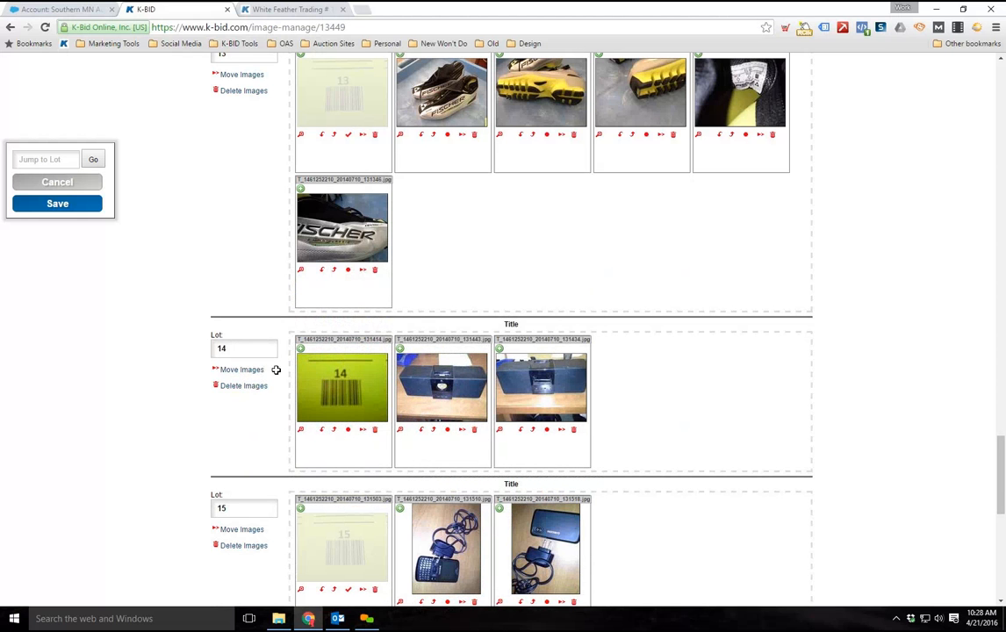
{"action": "scroll", "coordinate": [390, 345], "scroll_direction": "down", "scroll_amount": 1}
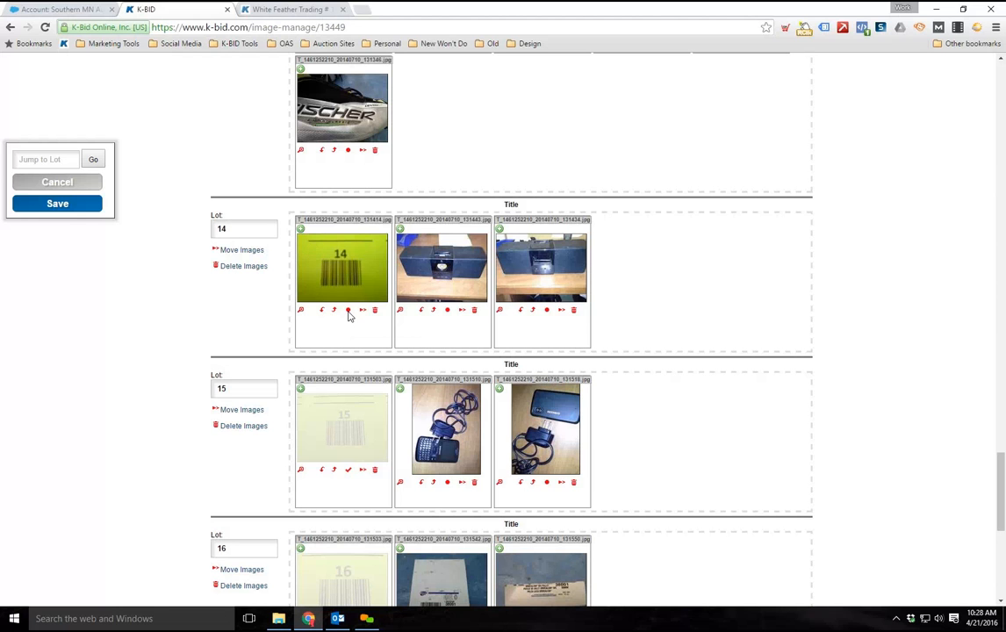
{"action": "left_click", "coordinate": [348, 312]}
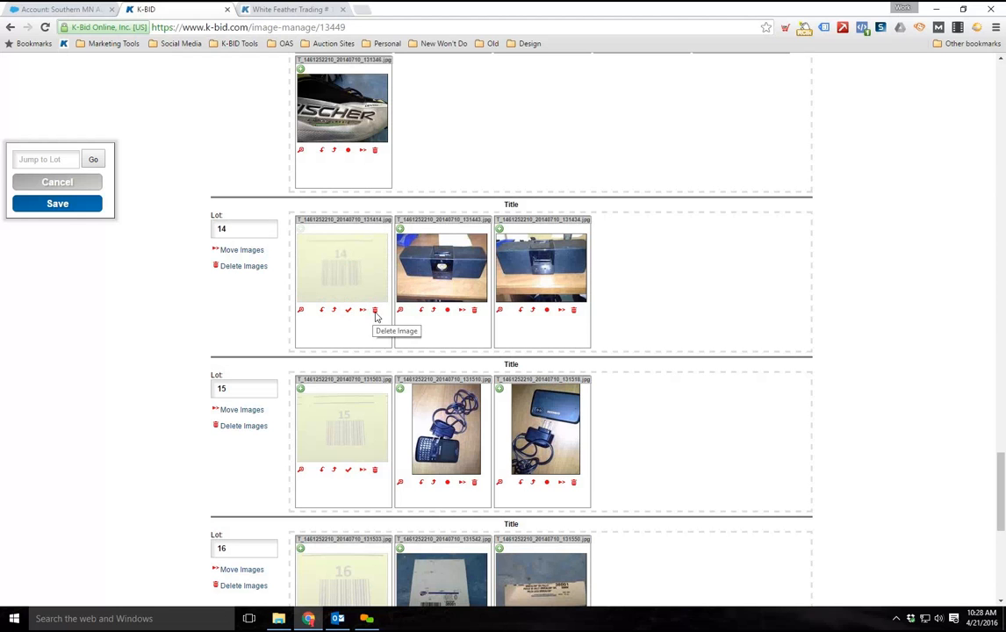
Check the image groups of lots 14 through 17 against their barcodes and save the image assignments
{"action": "scroll", "coordinate": [184, 316], "scroll_direction": "down", "scroll_amount": 2}
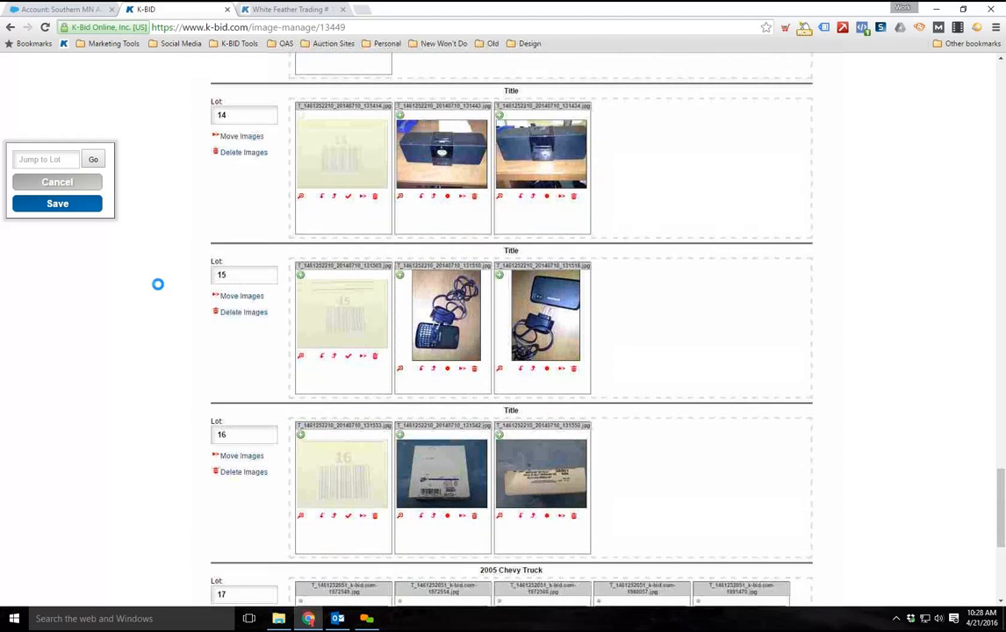
{"action": "scroll", "coordinate": [153, 268], "scroll_direction": "down", "scroll_amount": 3}
{"action": "scroll", "coordinate": [260, 315], "scroll_direction": "up", "scroll_amount": 1}
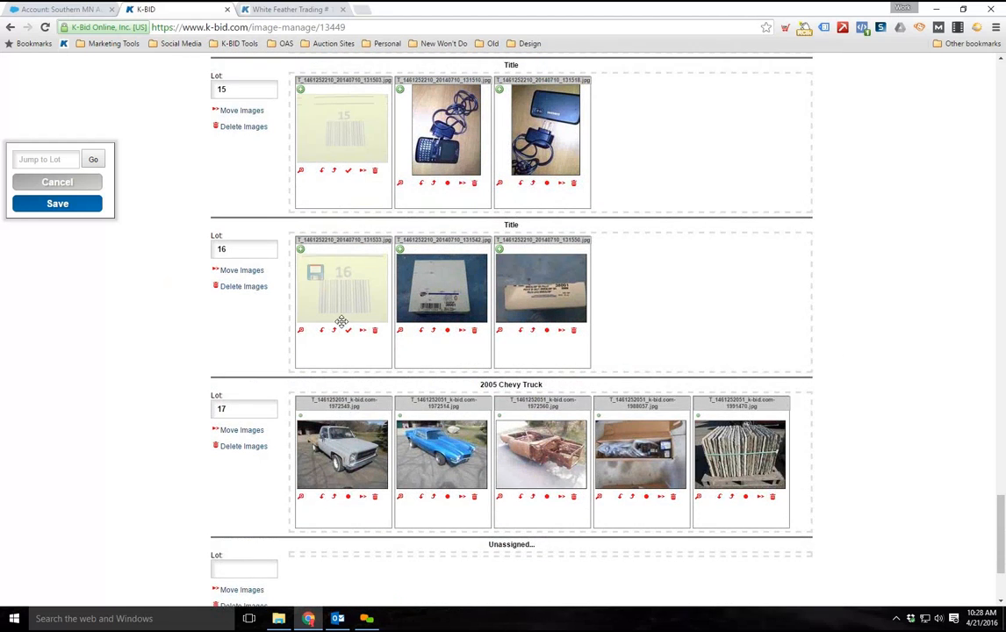
{"action": "scroll", "coordinate": [341, 321], "scroll_direction": "up", "scroll_amount": 2}
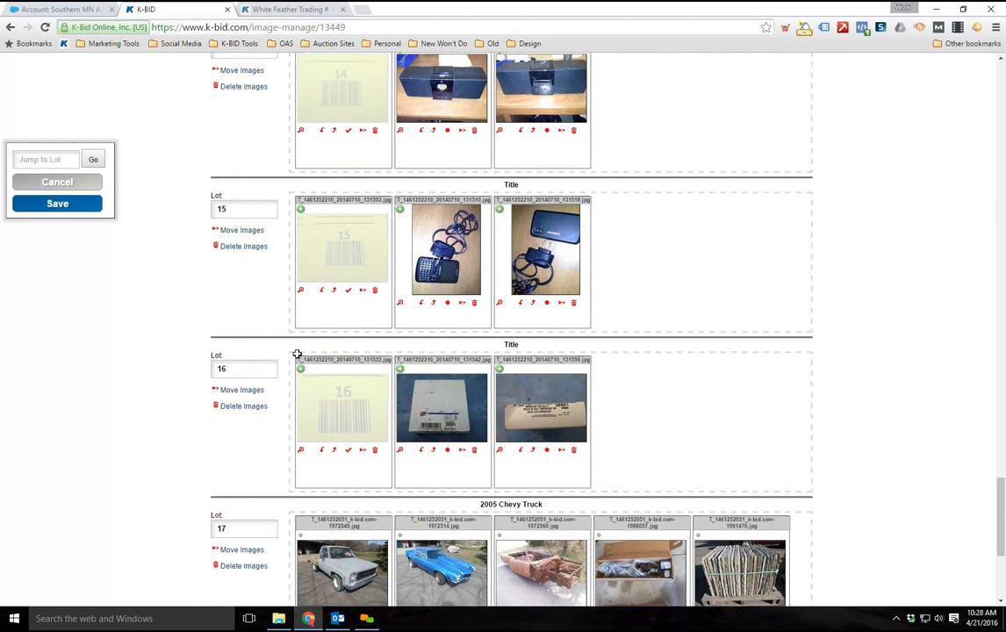
{"action": "scroll", "coordinate": [234, 357], "scroll_direction": "down", "scroll_amount": 3}
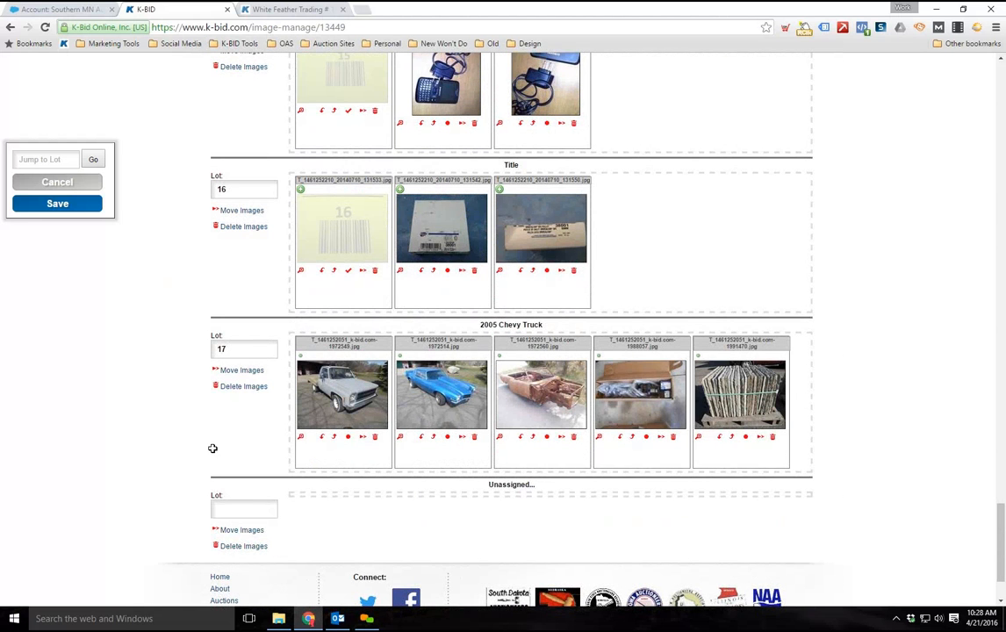
{"action": "scroll", "coordinate": [207, 443], "scroll_direction": "up", "scroll_amount": 3}
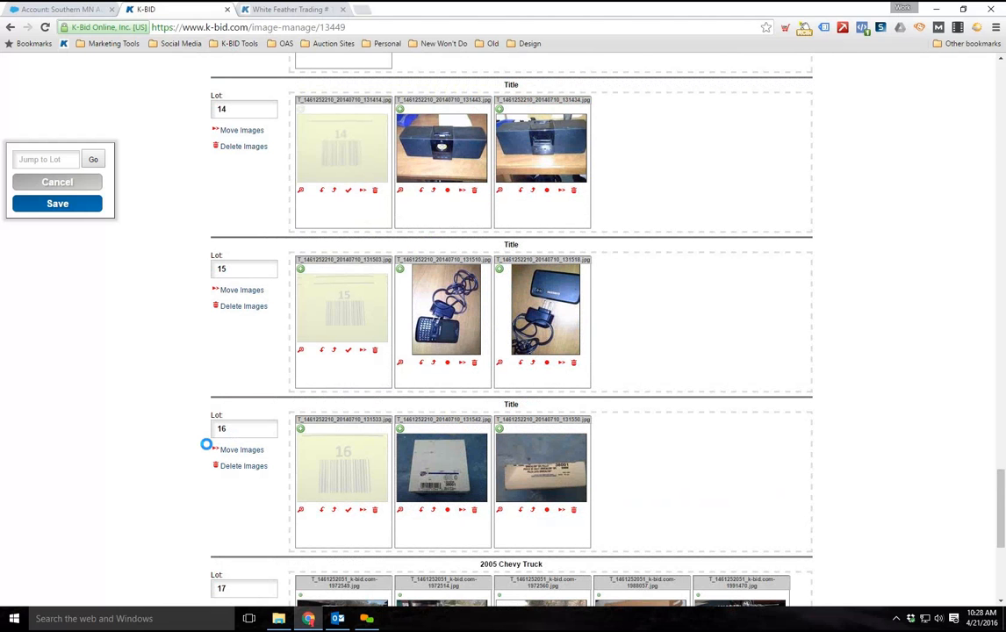
{"action": "scroll", "coordinate": [178, 265], "scroll_direction": "down", "scroll_amount": 3}
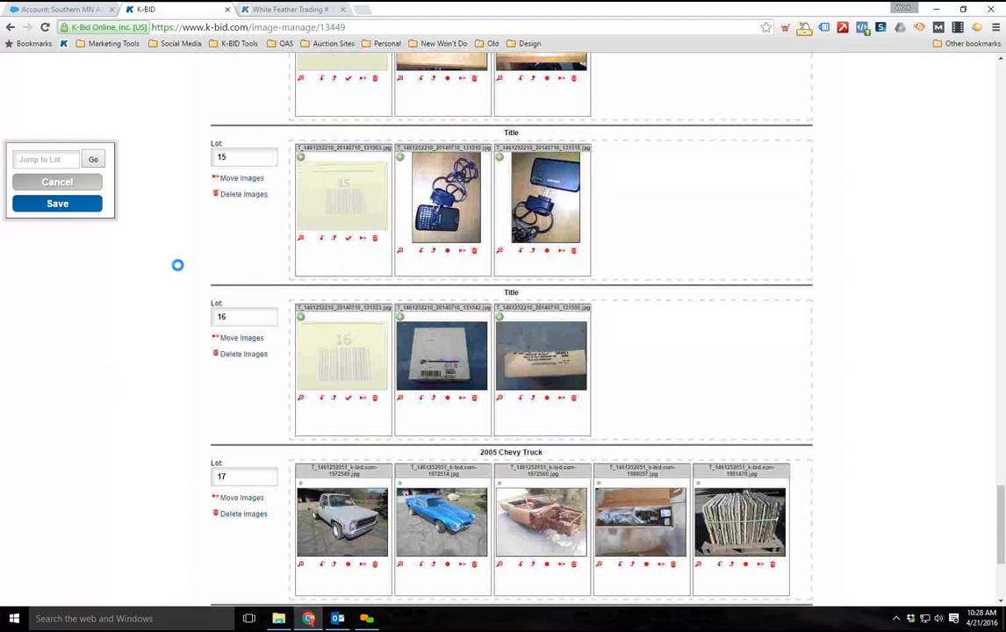
{"action": "left_click", "coordinate": [64, 211]}
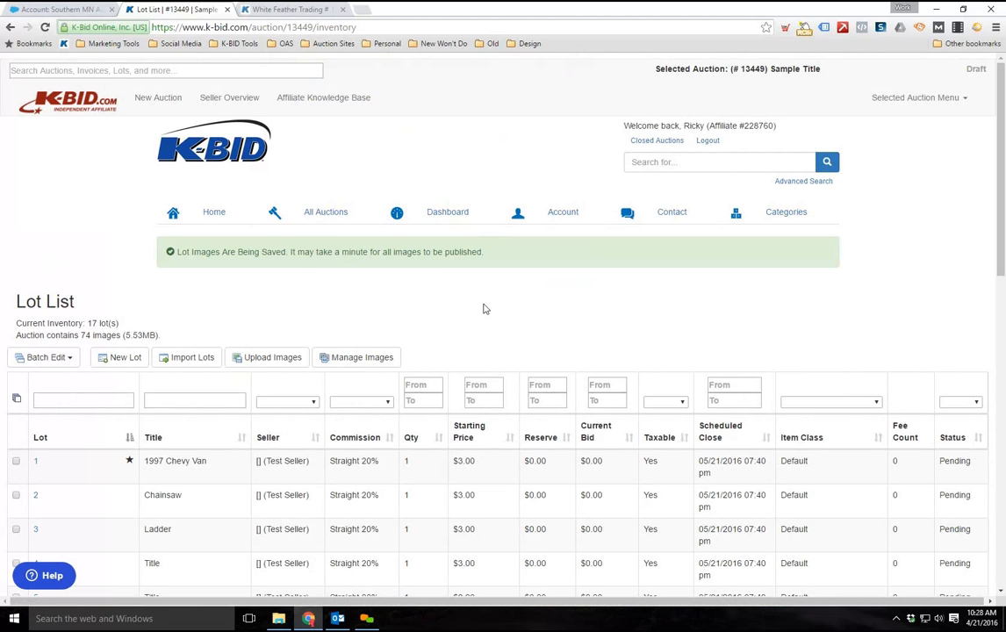
Look over the lot list, reopen the auction's image manager and dismiss its notice
{"action": "scroll", "coordinate": [509, 308], "scroll_direction": "down", "scroll_amount": 3}
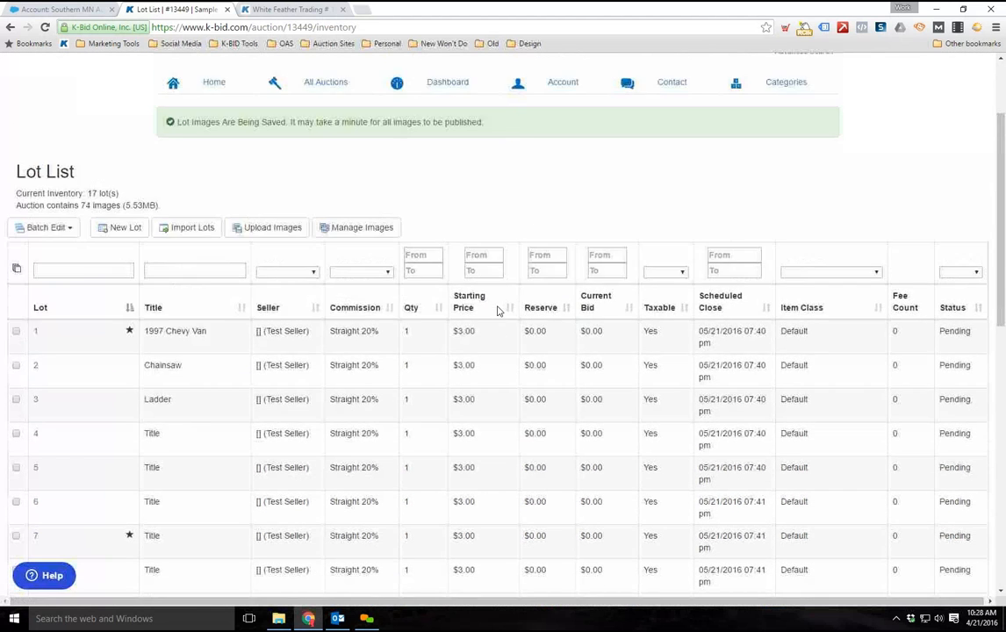
{"action": "scroll", "coordinate": [499, 308], "scroll_direction": "up", "scroll_amount": 2}
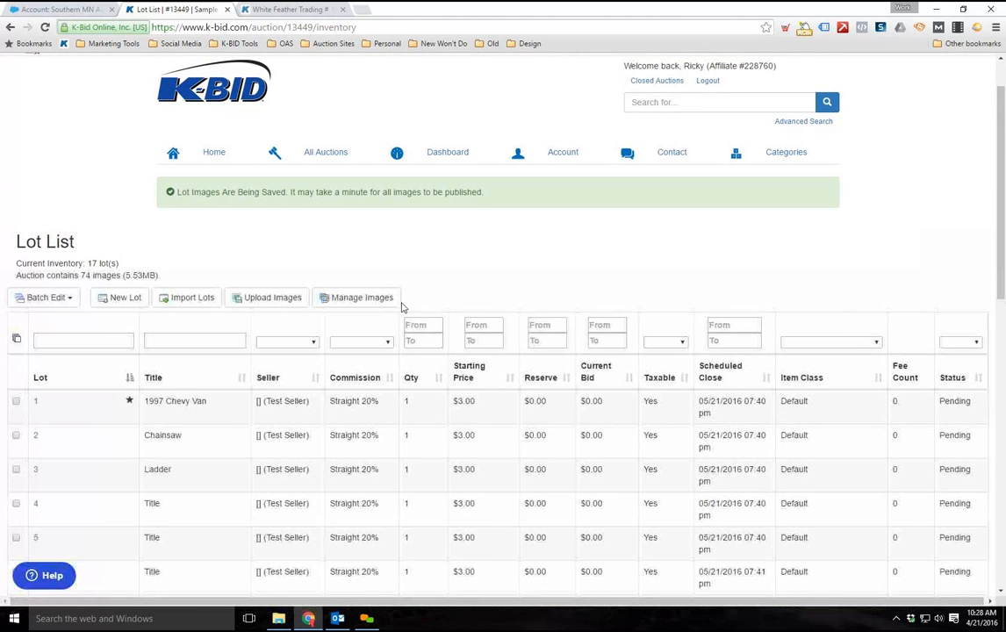
{"action": "left_click", "coordinate": [345, 302]}
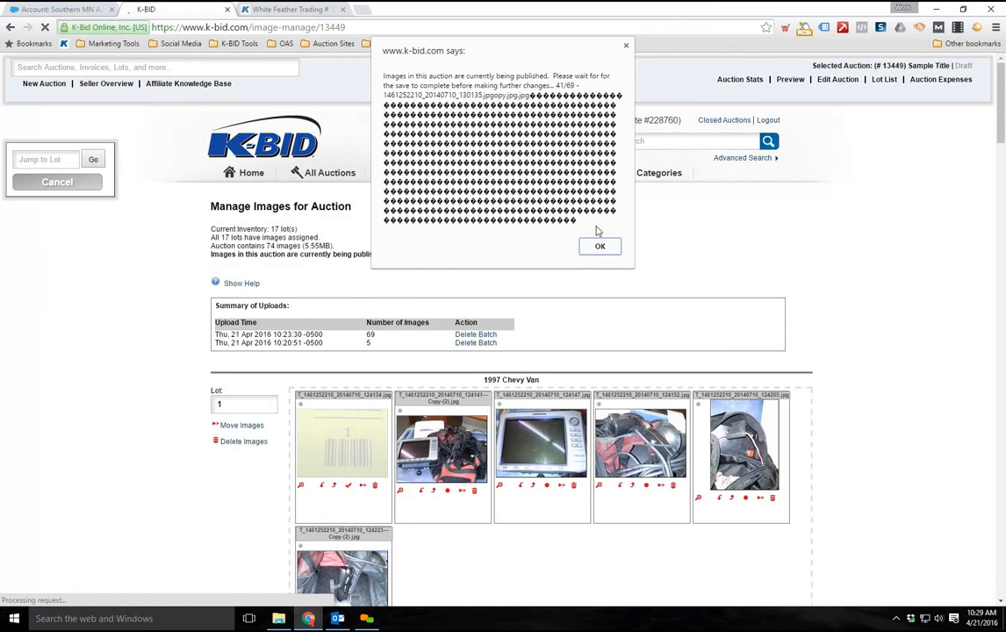
{"action": "key", "text": "Return"}
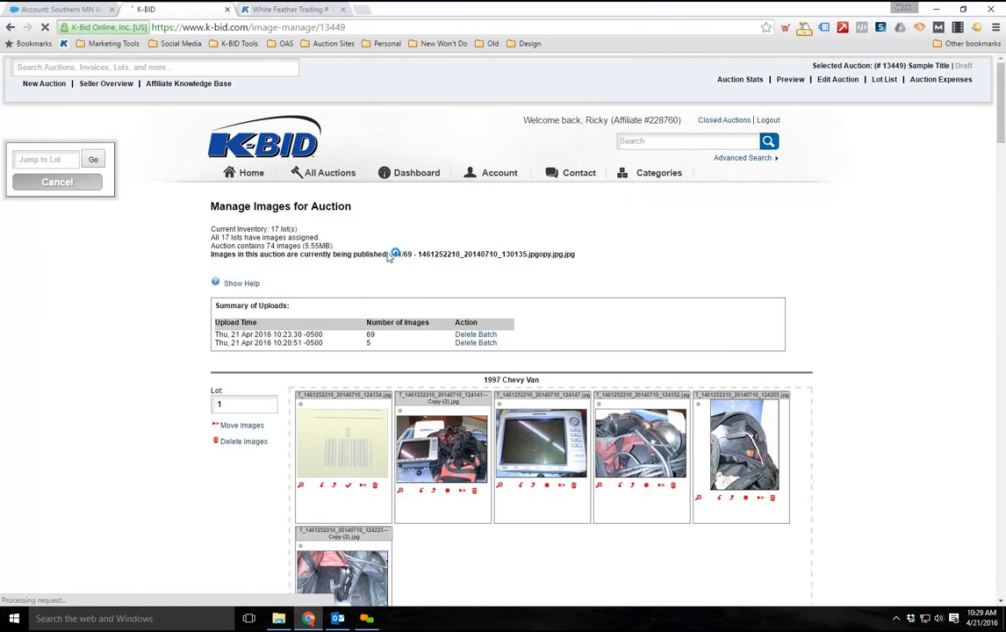
Examine the image publishing progress, the upload summary and the images of the first lots in the image manager
{"action": "scroll", "coordinate": [362, 219], "scroll_direction": "down", "scroll_amount": 1}
{"action": "left_click_drag", "start_coordinate": [368, 200], "coordinate": [362, 194]}
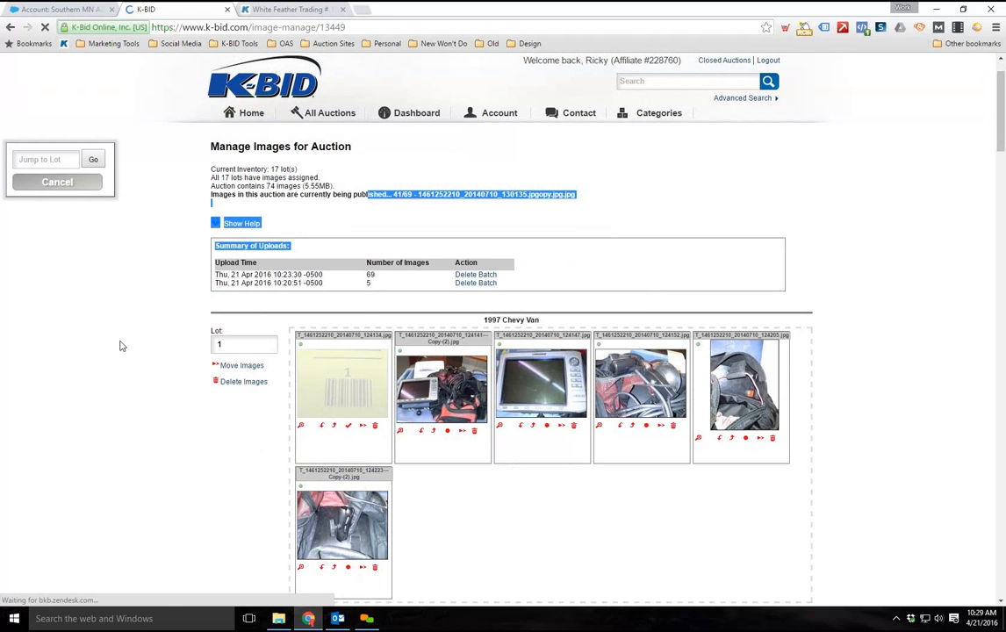
{"action": "left_click", "coordinate": [113, 314]}
{"action": "scroll", "coordinate": [112, 314], "scroll_direction": "down", "scroll_amount": 1}
{"action": "scroll", "coordinate": [176, 255], "scroll_direction": "up", "scroll_amount": 1}
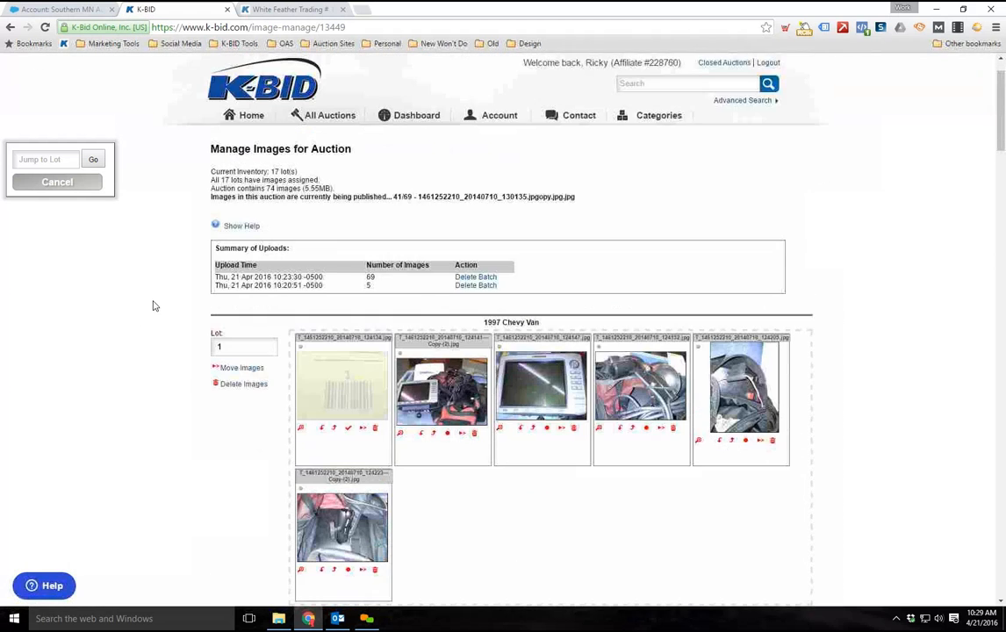
{"action": "scroll", "coordinate": [180, 335], "scroll_direction": "down", "scroll_amount": 1}
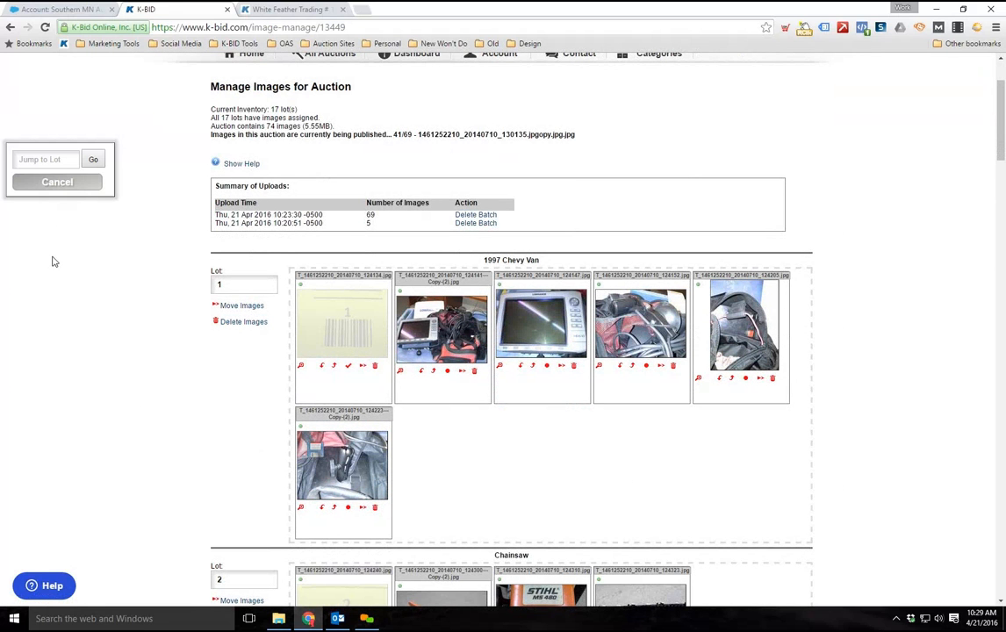
{"action": "scroll", "coordinate": [290, 342], "scroll_direction": "up", "scroll_amount": 2}
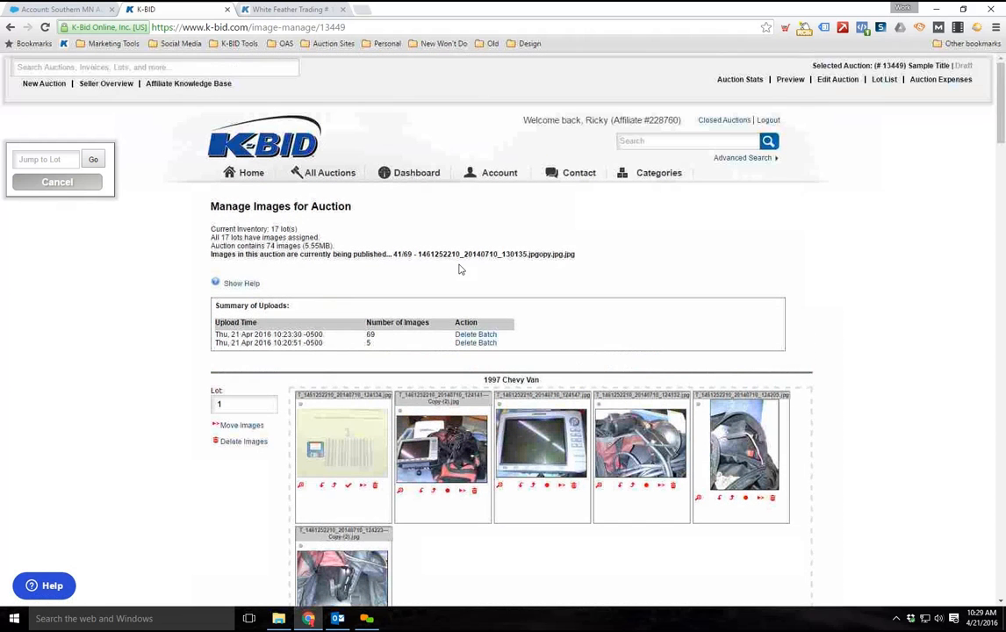
{"action": "scroll", "coordinate": [427, 404], "scroll_direction": "down", "scroll_amount": 3}
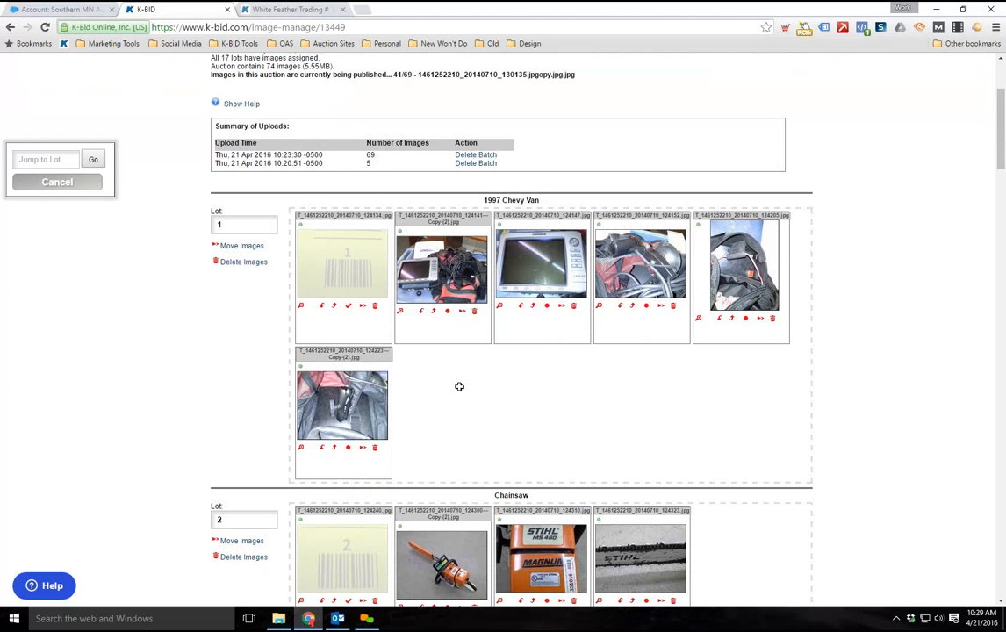
{"action": "scroll", "coordinate": [53, 263], "scroll_direction": "up", "scroll_amount": 1}
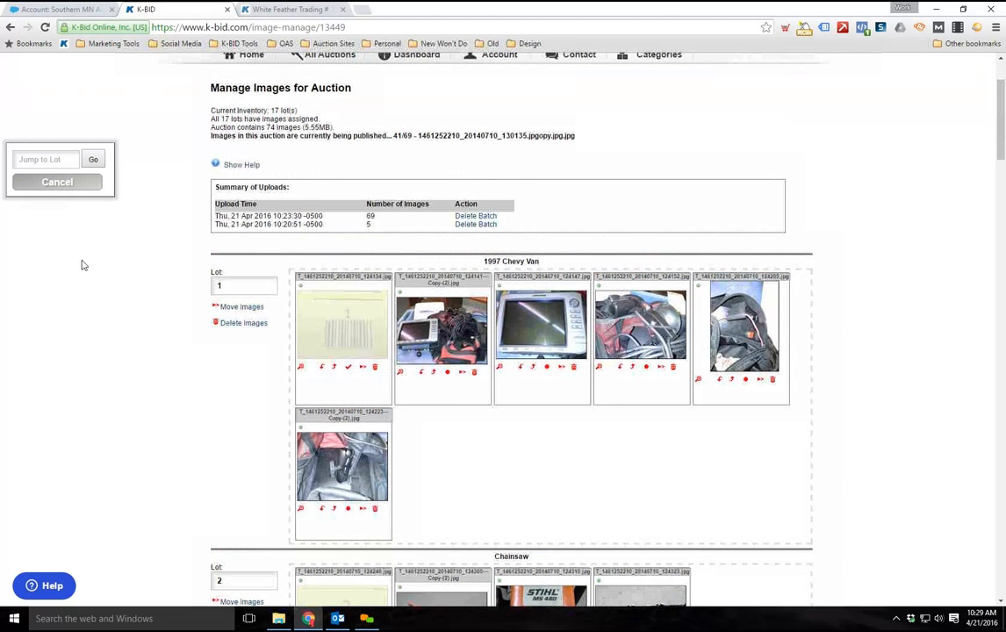
{"action": "scroll", "coordinate": [389, 288], "scroll_direction": "up", "scroll_amount": 2}
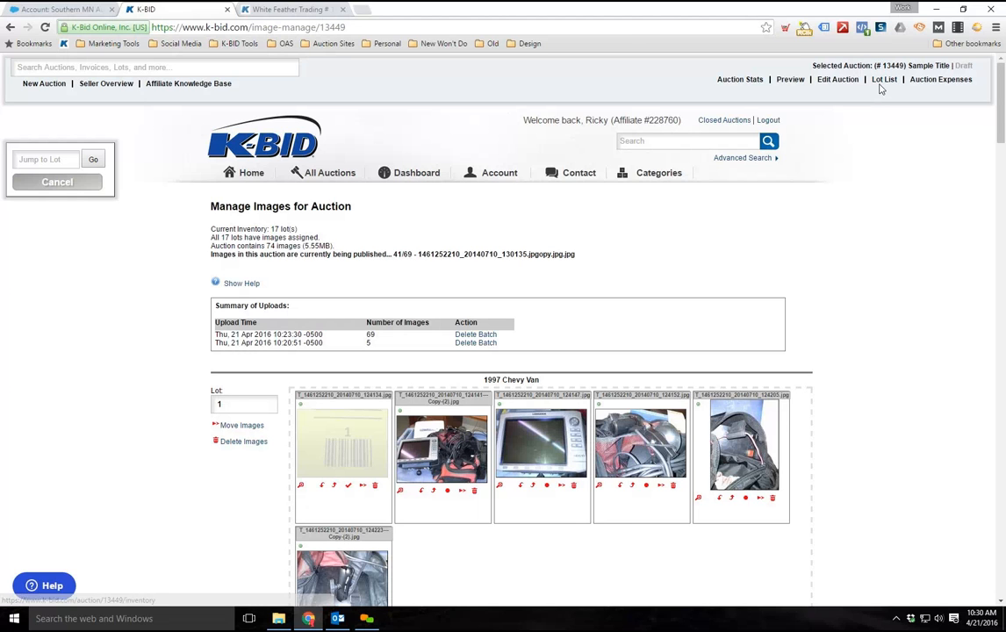
Leave the image manager for the lot list and open the auction preview
{"action": "left_click", "coordinate": [882, 80]}
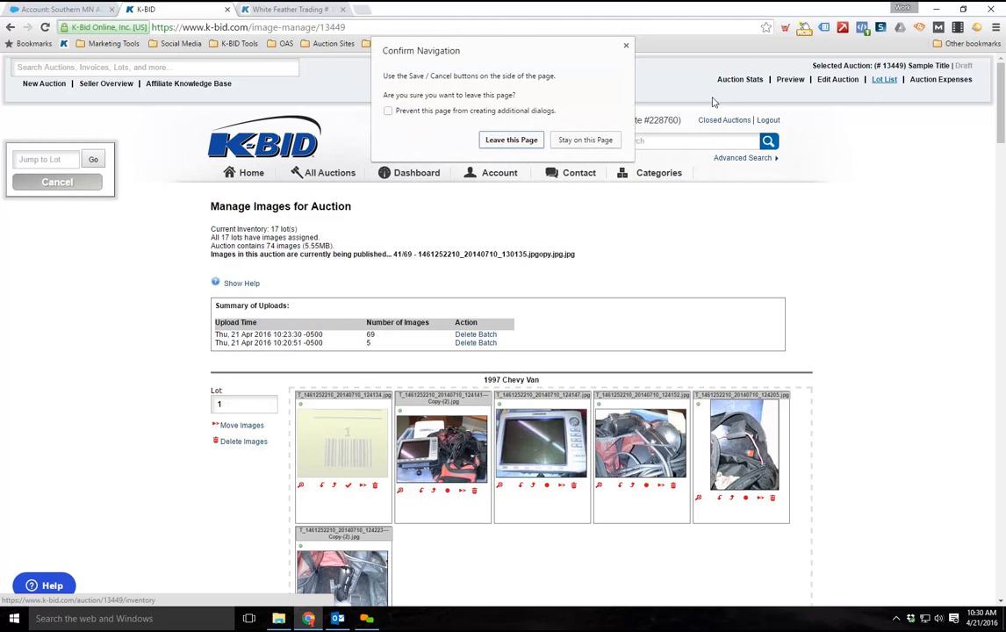
{"action": "left_click", "coordinate": [527, 143]}
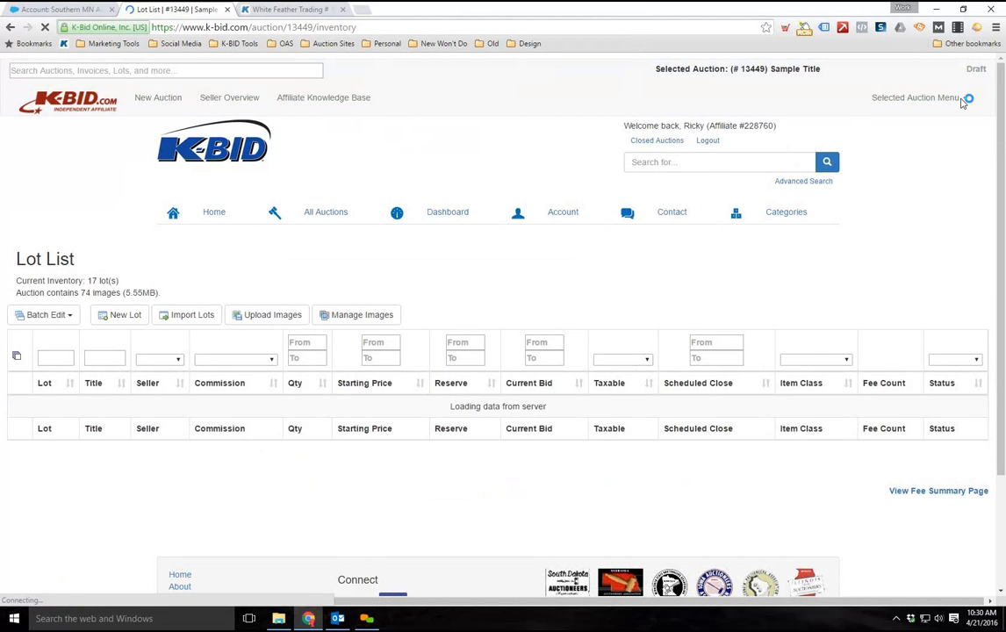
{"action": "left_click", "coordinate": [964, 100]}
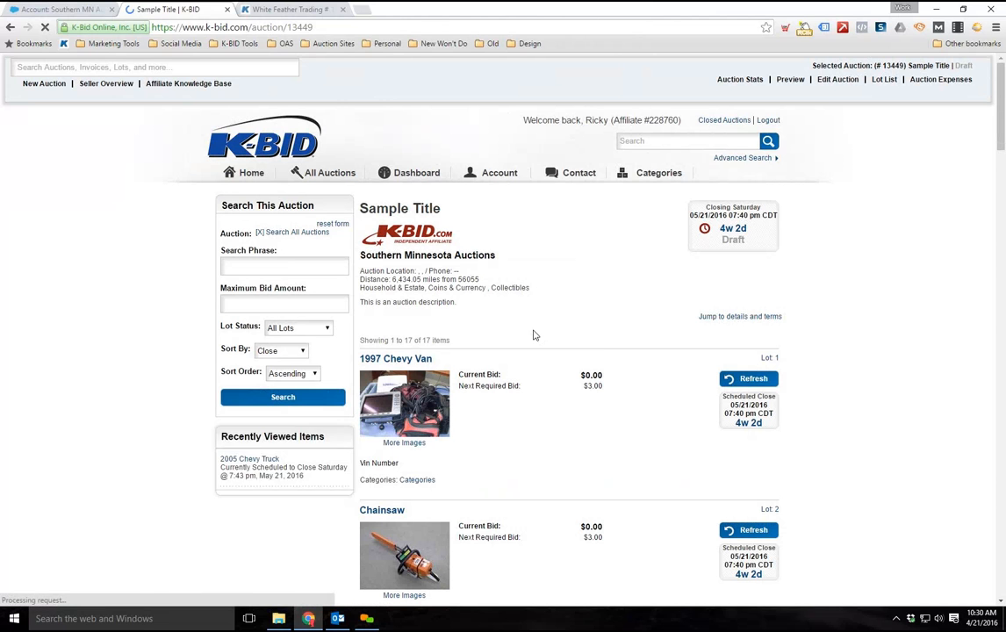
Check the lead image and details of each lot in the auction preview, from lot 1 through lot 17
{"action": "scroll", "coordinate": [623, 404], "scroll_direction": "down", "scroll_amount": 2}
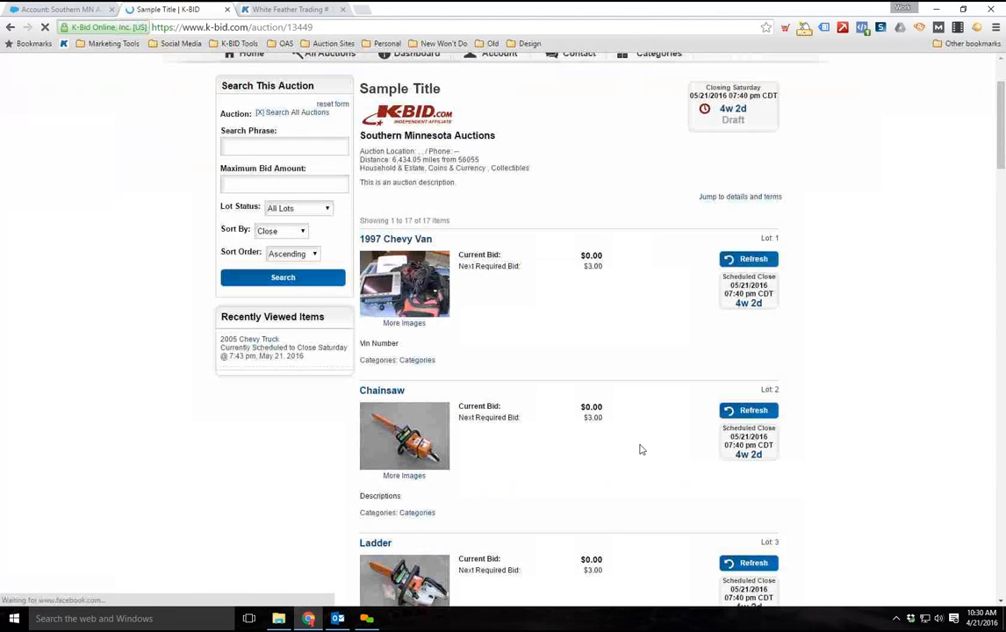
{"action": "scroll", "coordinate": [526, 391], "scroll_direction": "down", "scroll_amount": 2}
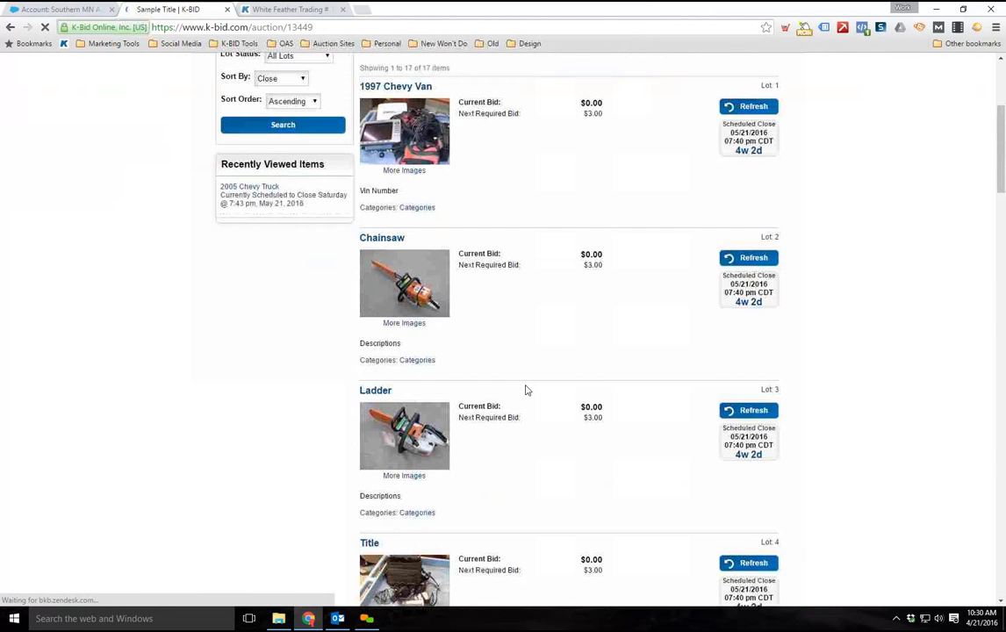
{"action": "scroll", "coordinate": [527, 394], "scroll_direction": "down", "scroll_amount": 4}
{"action": "scroll", "coordinate": [527, 395], "scroll_direction": "down", "scroll_amount": 7}
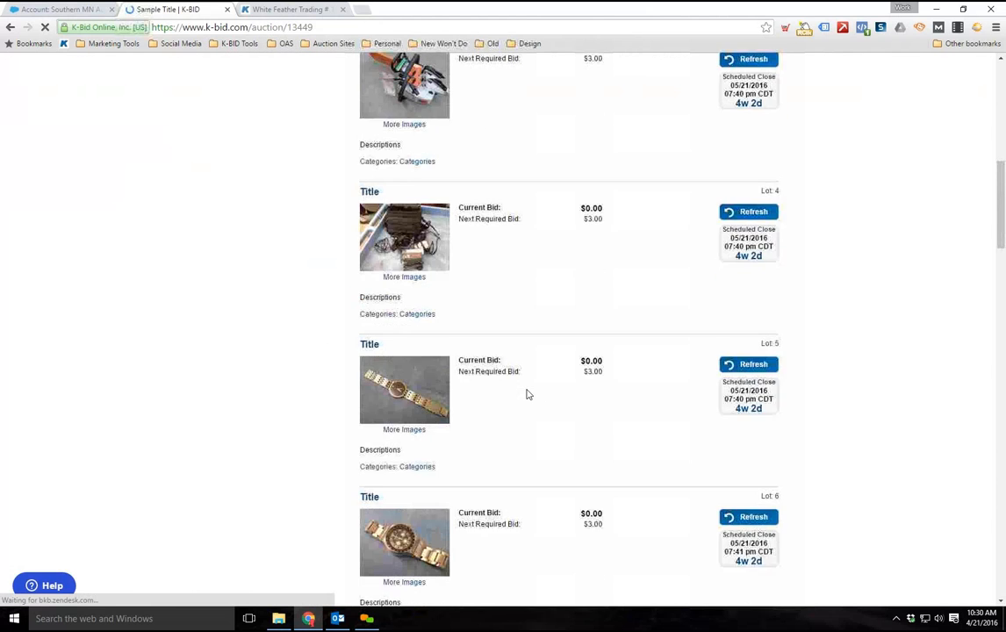
{"action": "scroll", "coordinate": [527, 395], "scroll_direction": "down", "scroll_amount": 10}
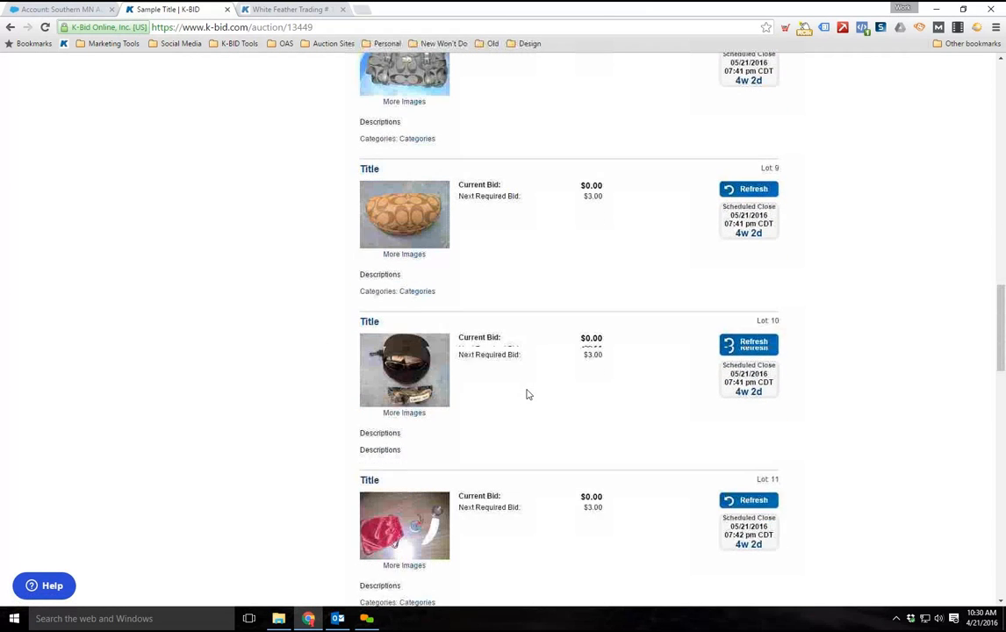
{"action": "scroll", "coordinate": [529, 393], "scroll_direction": "down", "scroll_amount": 6}
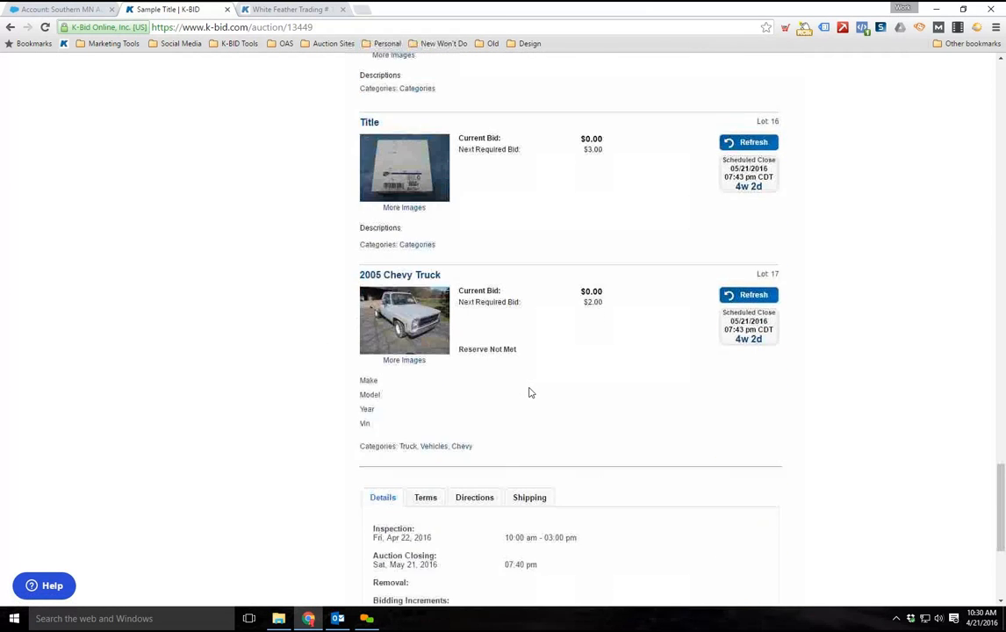
Review the auction's Details, Terms, Directions and Shipping information below the previewed lots
{"action": "scroll", "coordinate": [383, 320], "scroll_direction": "up", "scroll_amount": 1}
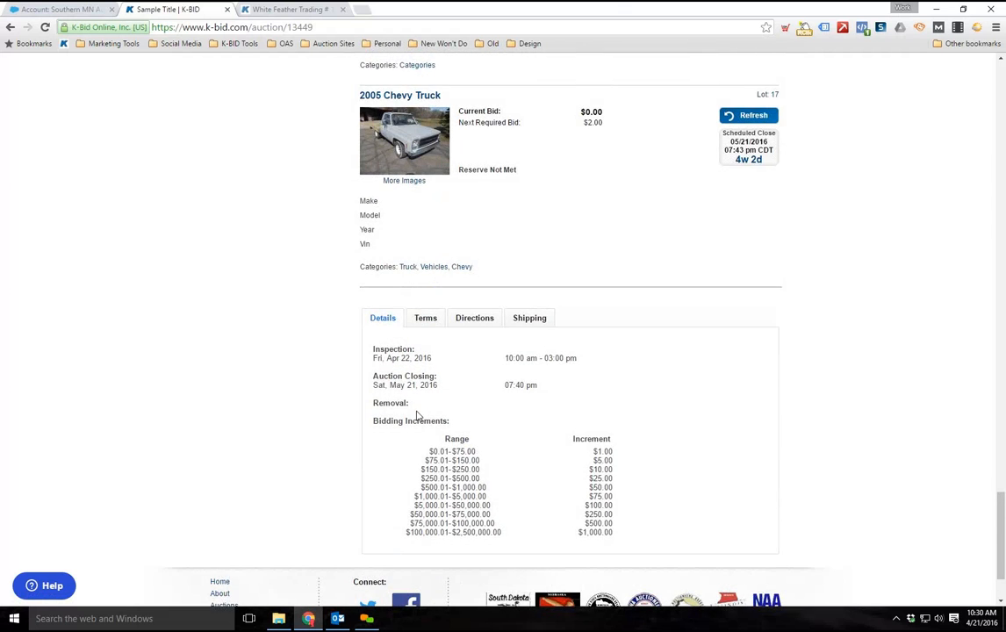
{"action": "scroll", "coordinate": [383, 320], "scroll_direction": "up", "scroll_amount": 1}
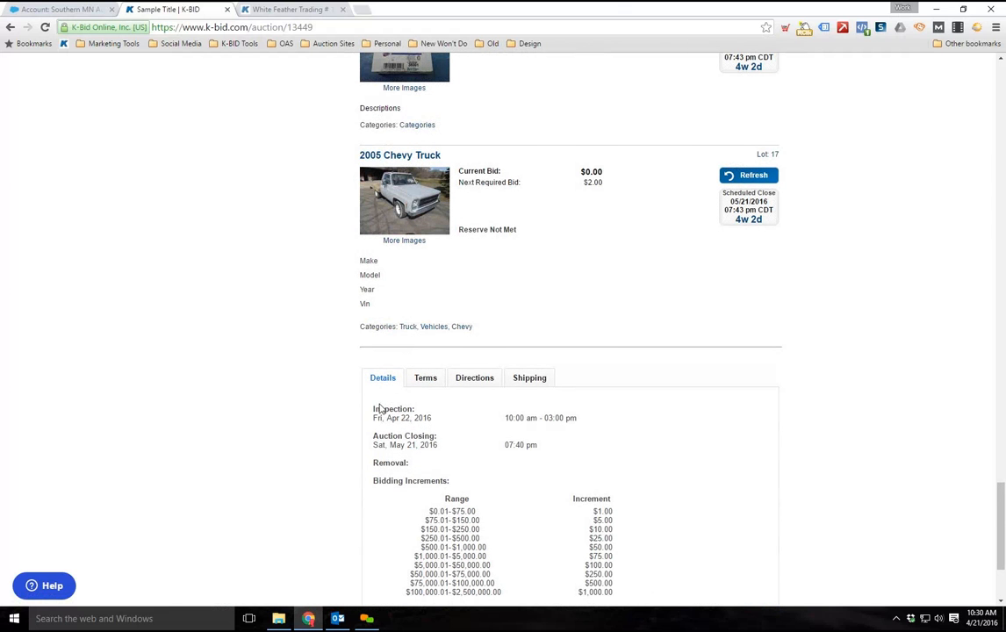
{"action": "left_click", "coordinate": [427, 378]}
{"action": "scroll", "coordinate": [482, 458], "scroll_direction": "down", "scroll_amount": 1}
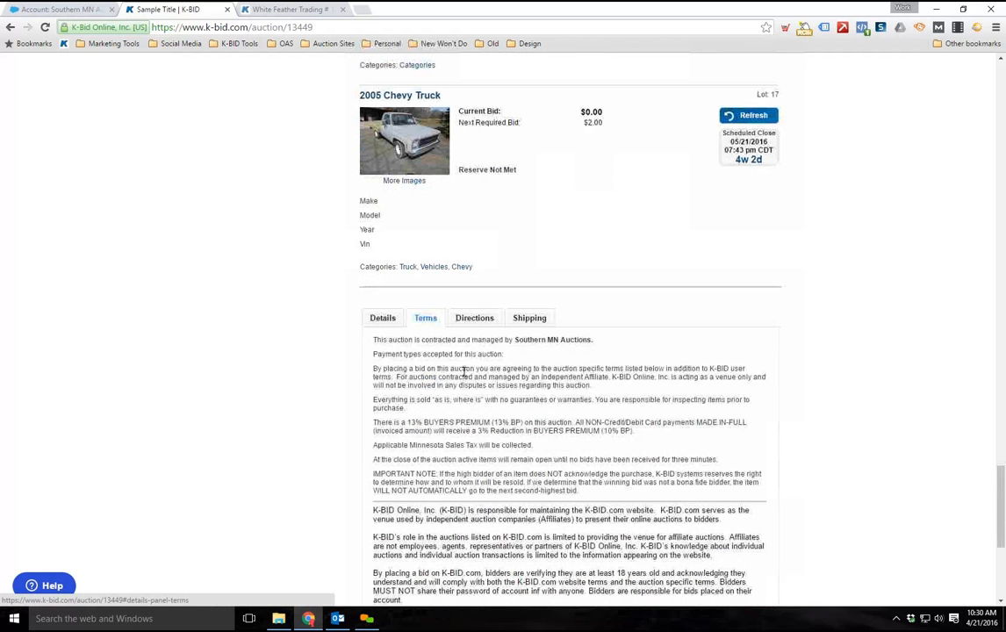
{"action": "left_click", "coordinate": [476, 319]}
{"action": "left_click", "coordinate": [528, 325]}
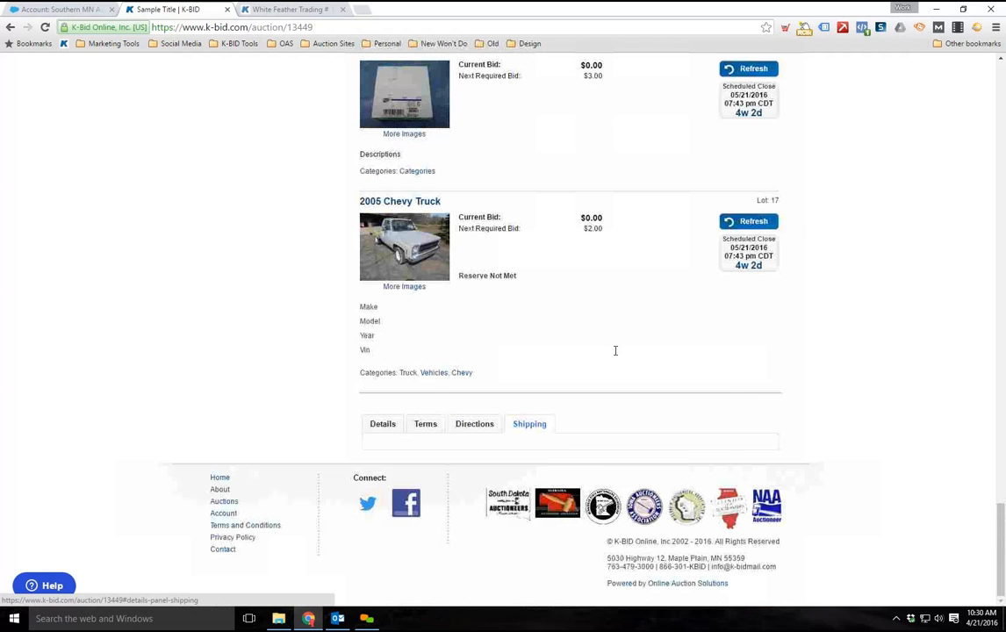
Open the auction for editing and review its details, bid increments, schedule, tax, address and publishing options
{"action": "left_click_drag", "start_coordinate": [1002, 563], "coordinate": [994, 116]}
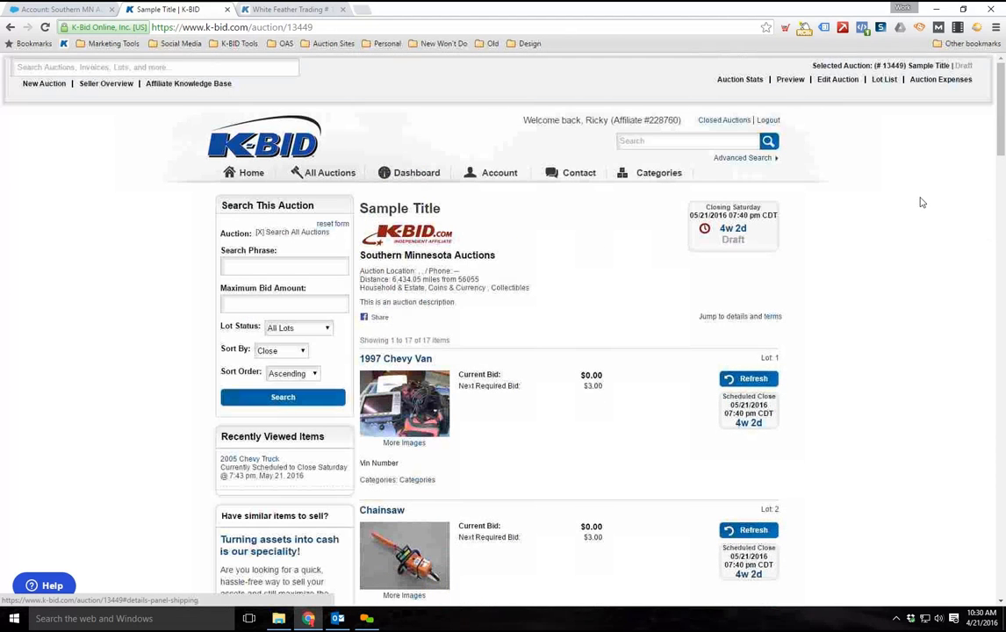
{"action": "left_click", "coordinate": [837, 81]}
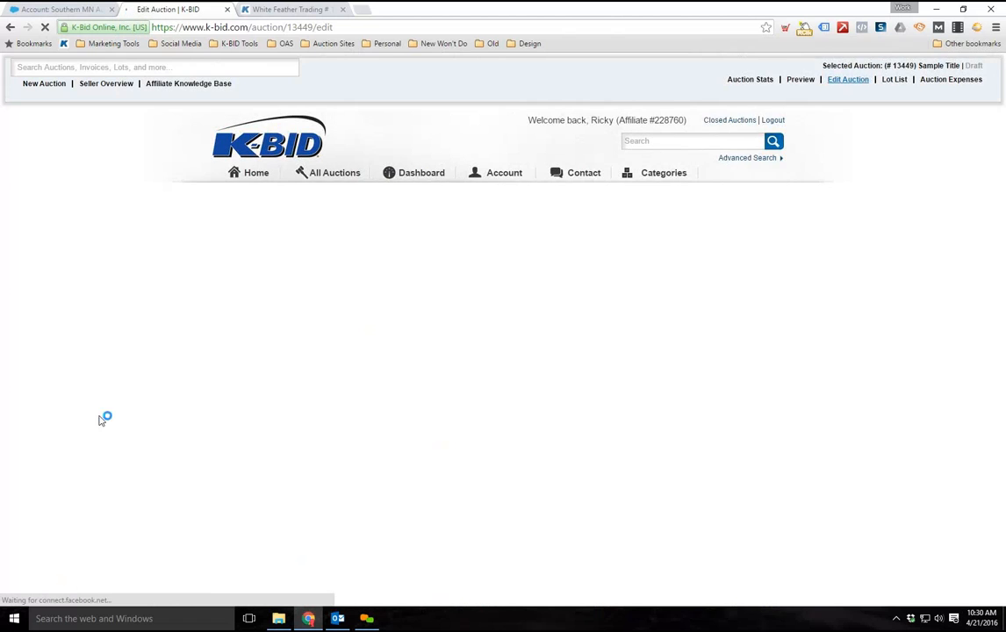
{"action": "scroll", "coordinate": [108, 382], "scroll_direction": "down", "scroll_amount": 3}
{"action": "scroll", "coordinate": [112, 379], "scroll_direction": "down", "scroll_amount": 3}
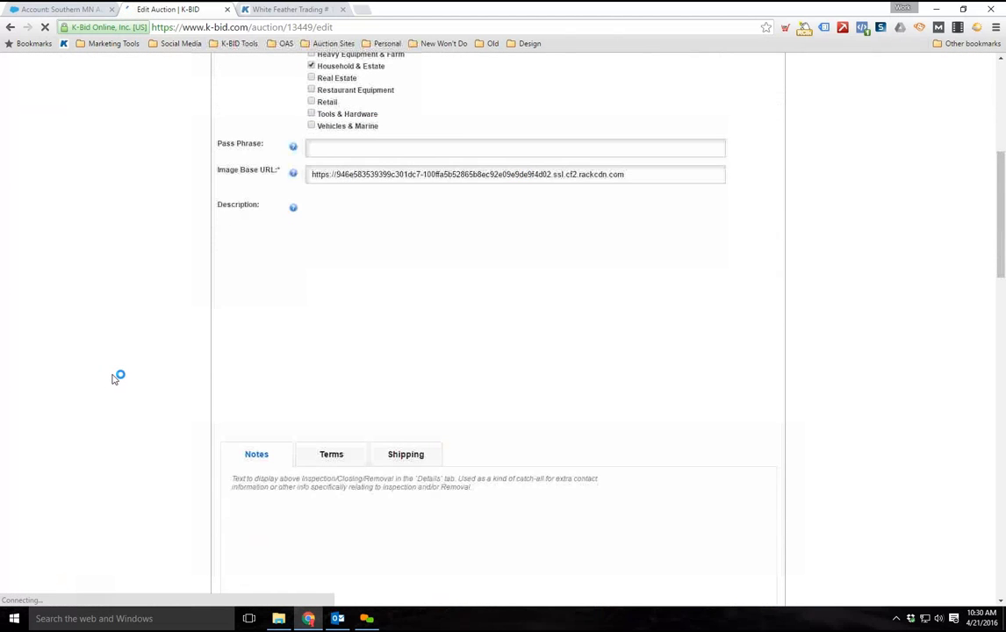
{"action": "scroll", "coordinate": [116, 377], "scroll_direction": "down", "scroll_amount": 10}
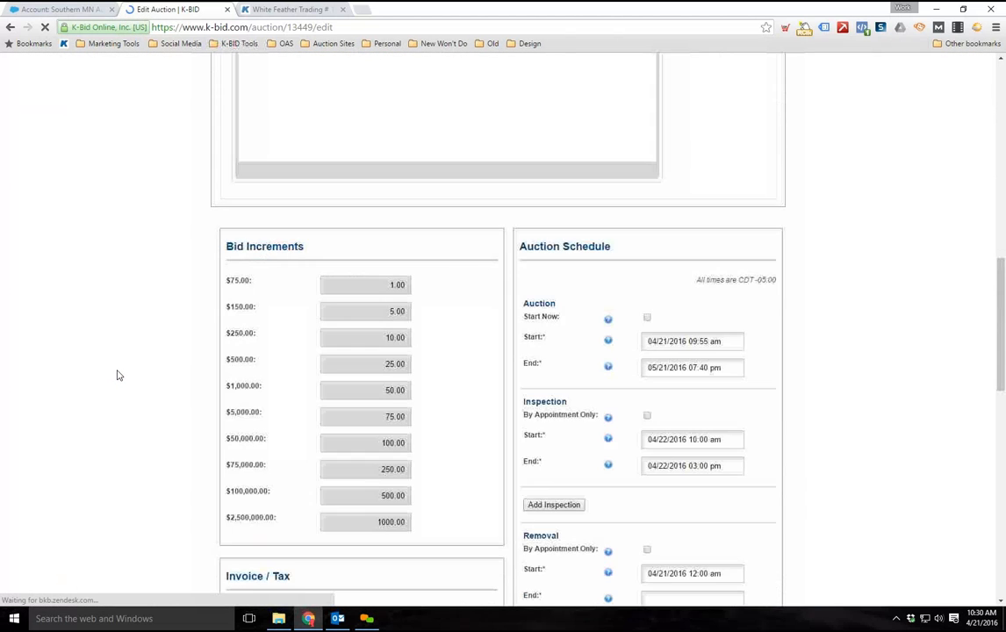
{"action": "scroll", "coordinate": [116, 376], "scroll_direction": "down", "scroll_amount": 5}
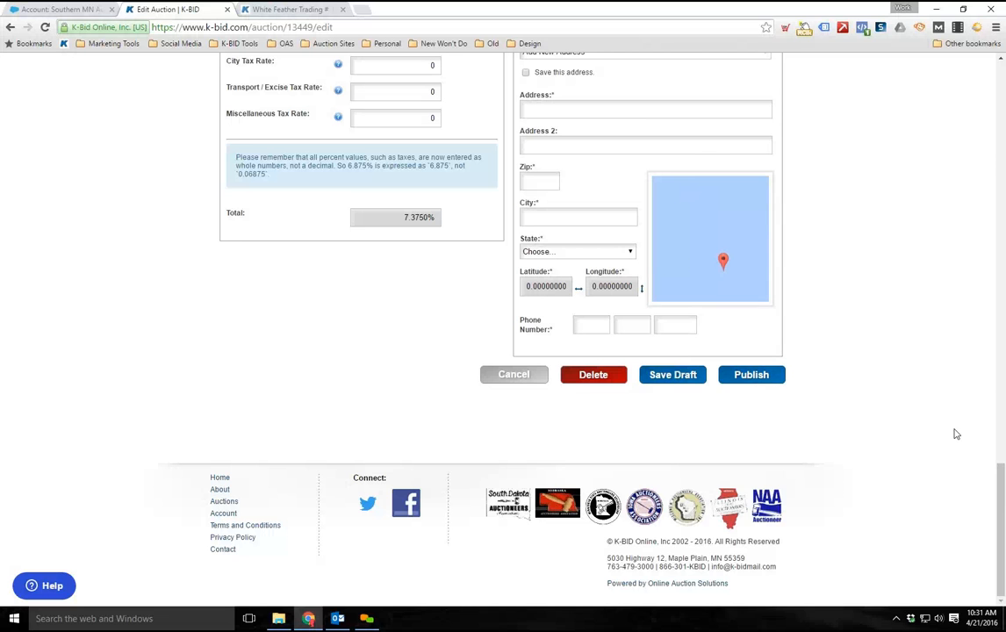
{"action": "scroll", "coordinate": [977, 412], "scroll_direction": "up", "scroll_amount": 4}
{"action": "left_click_drag", "start_coordinate": [1000, 453], "coordinate": [992, 103]}
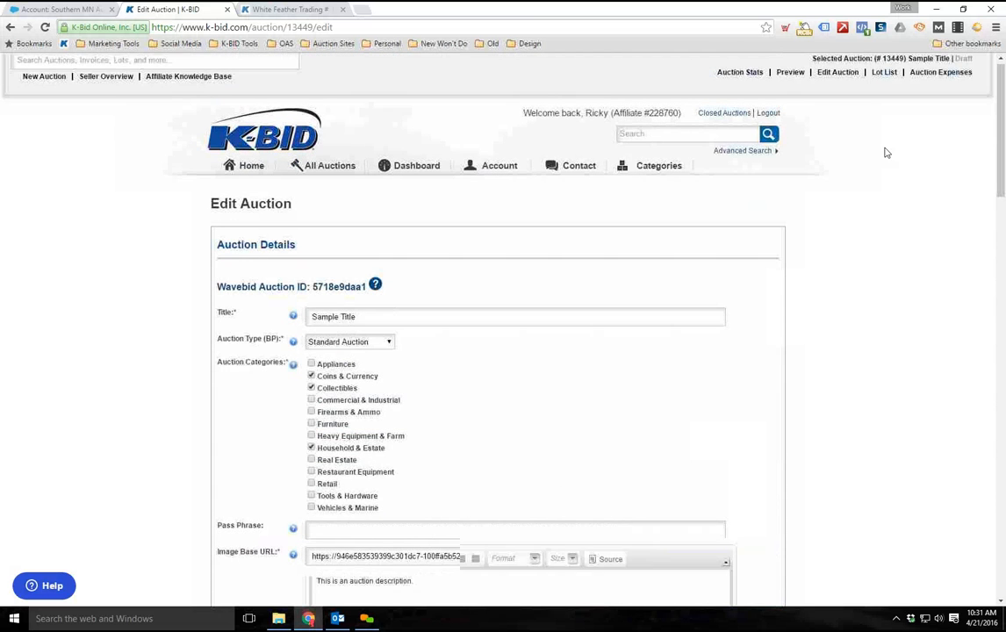
Return to the auction's lot list and look over its lots
{"action": "left_click", "coordinate": [878, 79]}
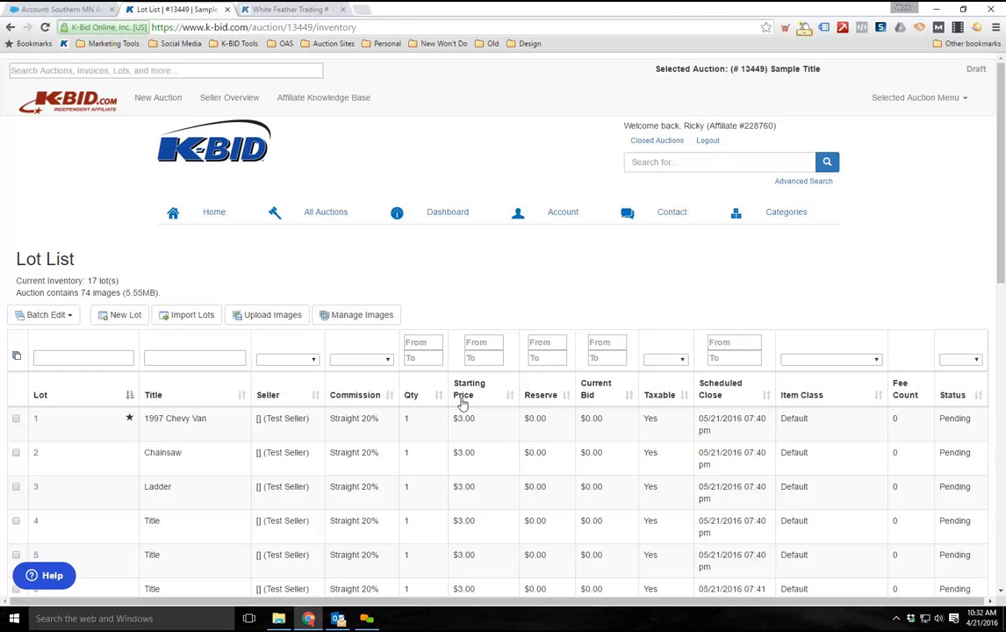
{"action": "scroll", "coordinate": [463, 416], "scroll_direction": "down", "scroll_amount": 3}
{"action": "scroll", "coordinate": [464, 417], "scroll_direction": "up", "scroll_amount": 3}
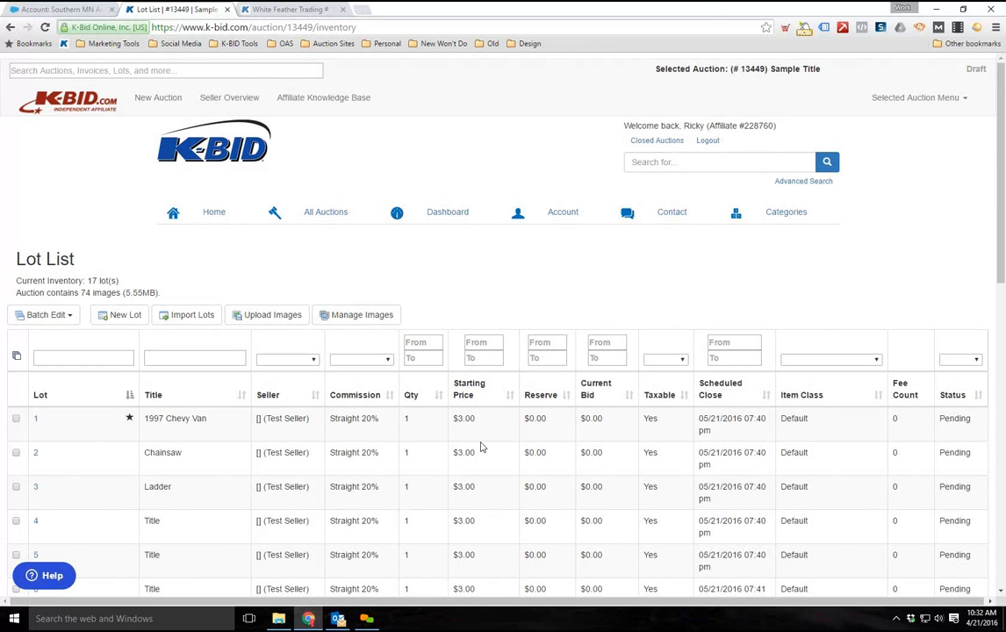